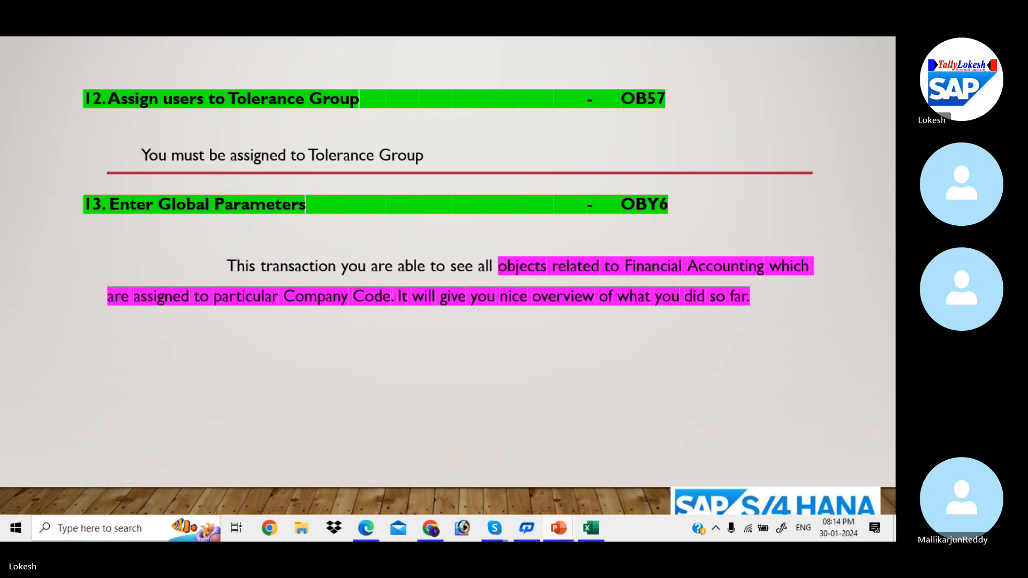
Step: Advance to the closing slide, end the slide show and close the GLOBAL SETTINGS Theory presentation
{"action": "key", "text": "Right"}
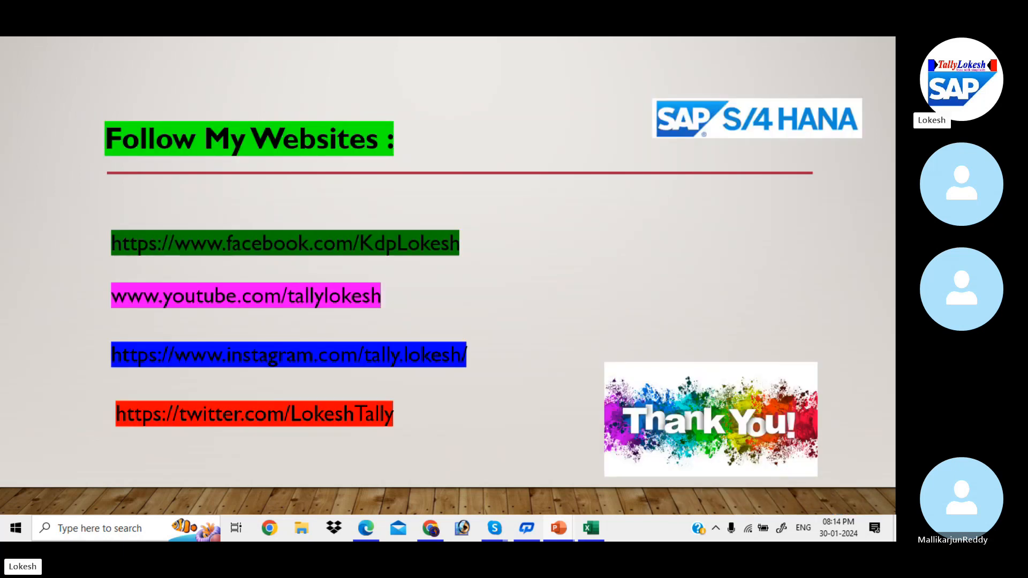
{"action": "key", "text": "Escape"}
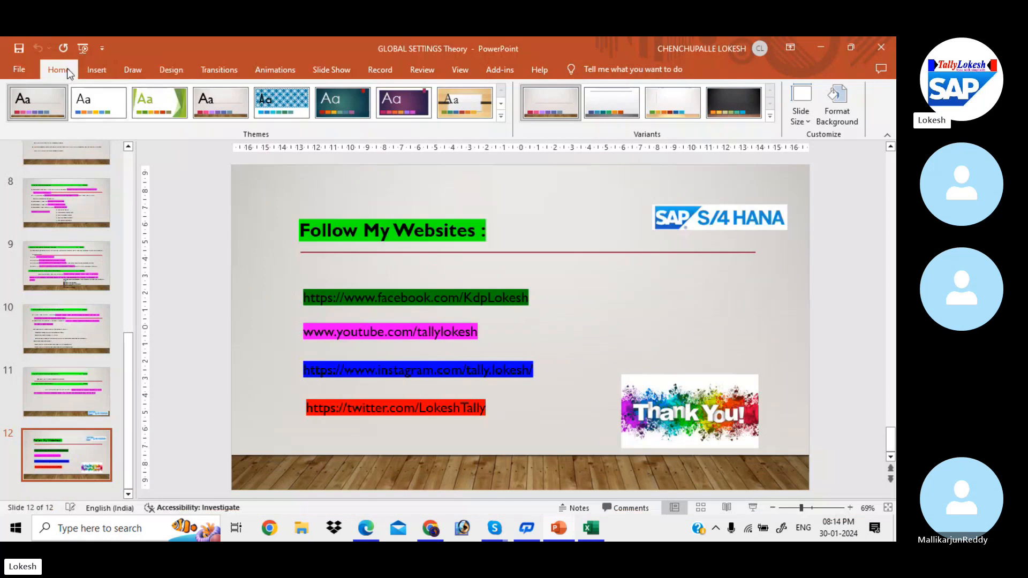
{"action": "left_click", "coordinate": [66, 68]}
{"action": "scroll", "coordinate": [128, 170], "scroll_direction": "up", "scroll_amount": 6}
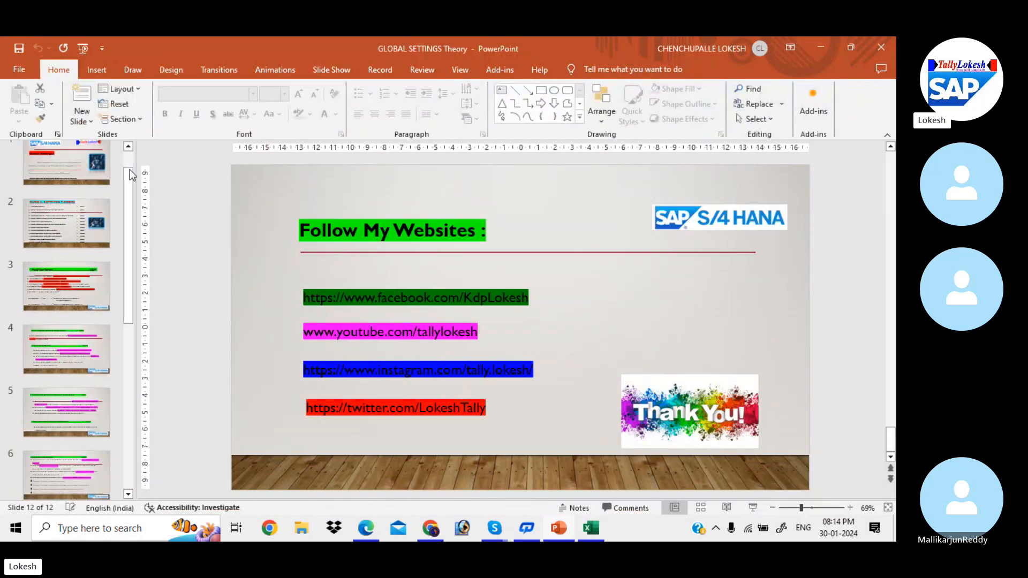
{"action": "left_click", "coordinate": [879, 44]}
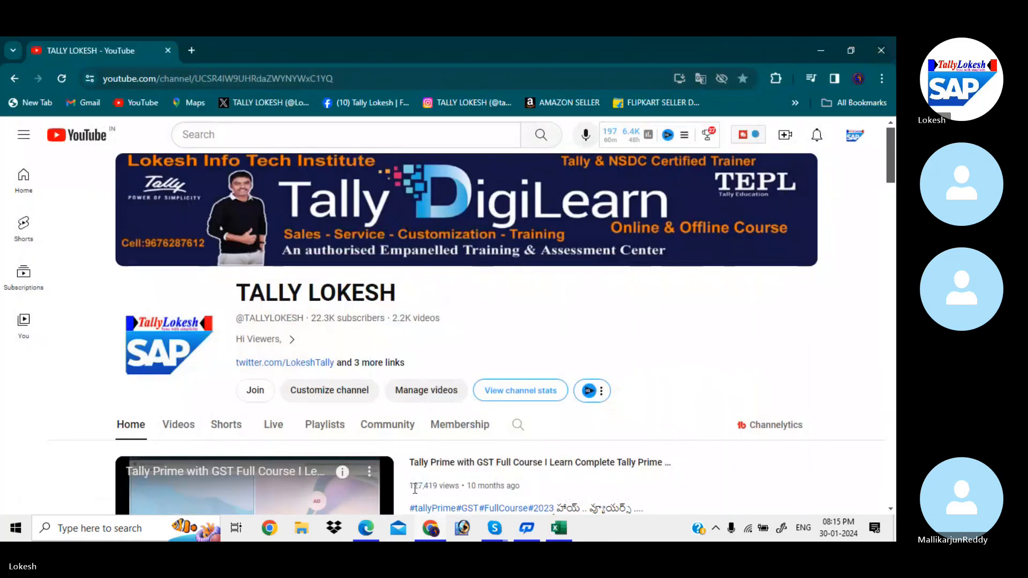
Step: Switch to the Global Setting configuration PDF in Edge and skim its sections on maintaining and assigning the fiscal year variant
{"action": "left_click", "coordinate": [378, 535]}
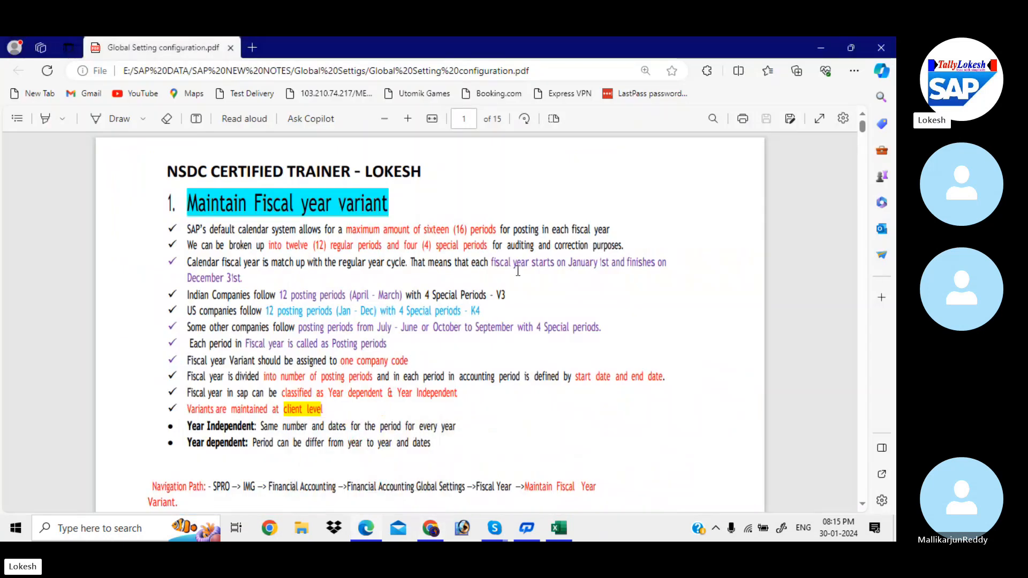
{"action": "scroll", "coordinate": [517, 271], "scroll_direction": "down", "scroll_amount": 3}
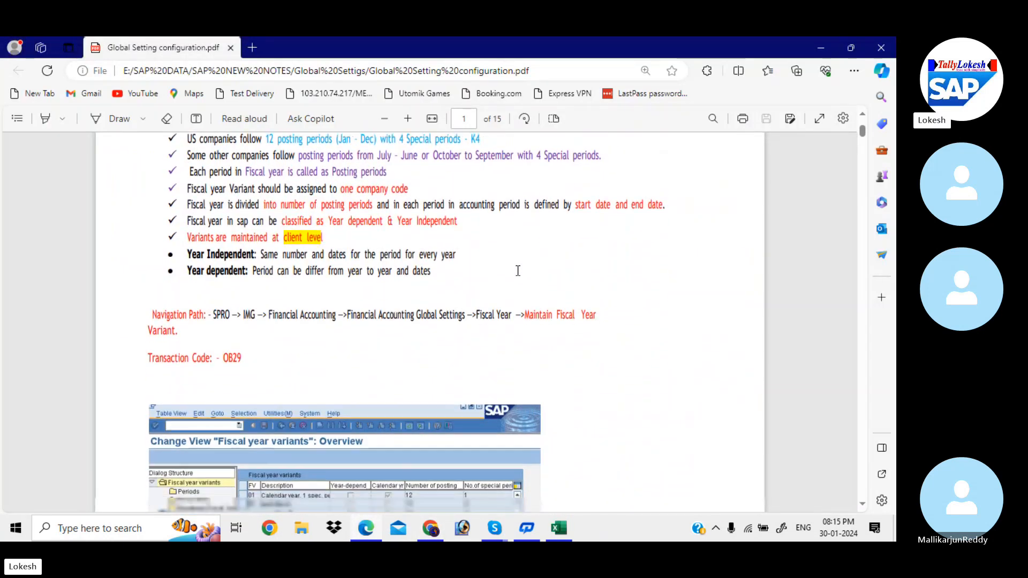
{"action": "scroll", "coordinate": [517, 270], "scroll_direction": "down", "scroll_amount": 3}
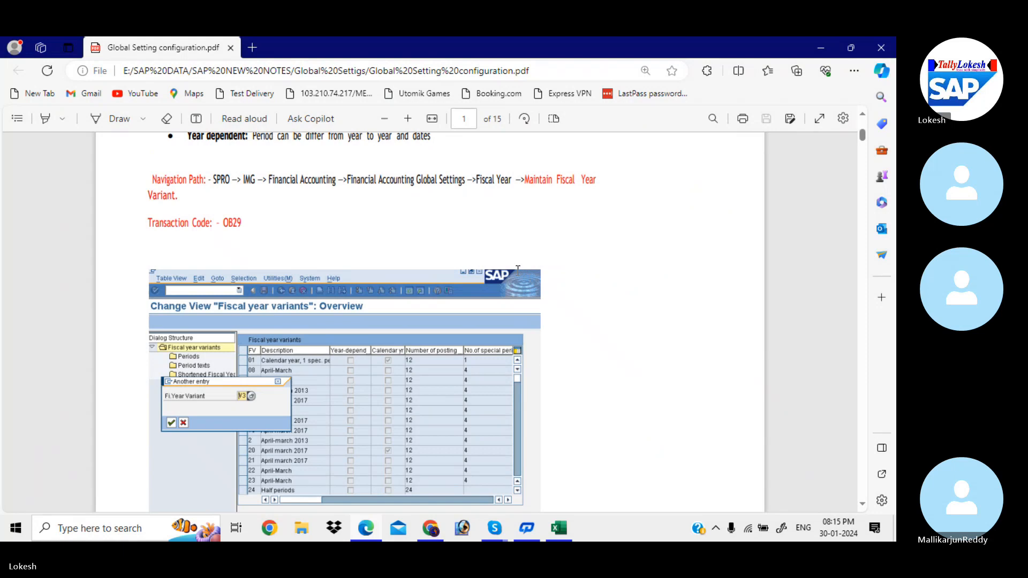
{"action": "scroll", "coordinate": [518, 270], "scroll_direction": "down", "scroll_amount": 3}
{"action": "scroll", "coordinate": [518, 270], "scroll_direction": "down", "scroll_amount": 10}
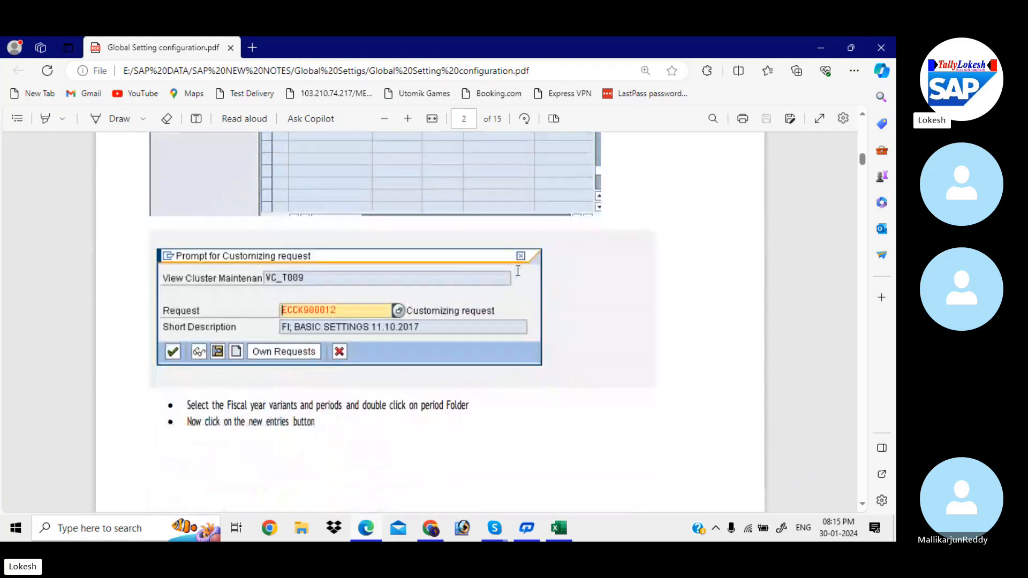
{"action": "scroll", "coordinate": [517, 270], "scroll_direction": "down", "scroll_amount": 10}
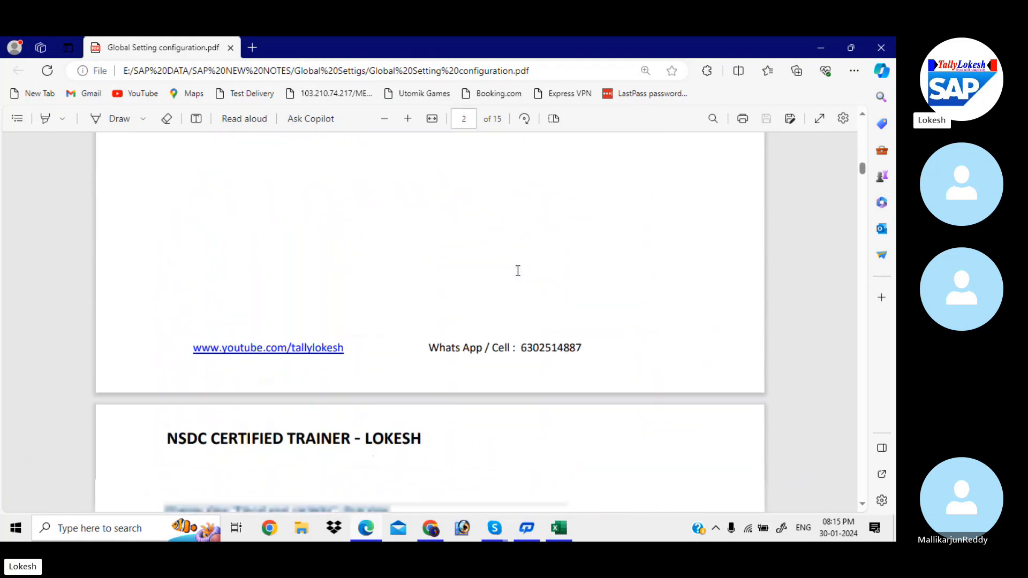
{"action": "scroll", "coordinate": [518, 270], "scroll_direction": "down", "scroll_amount": 5}
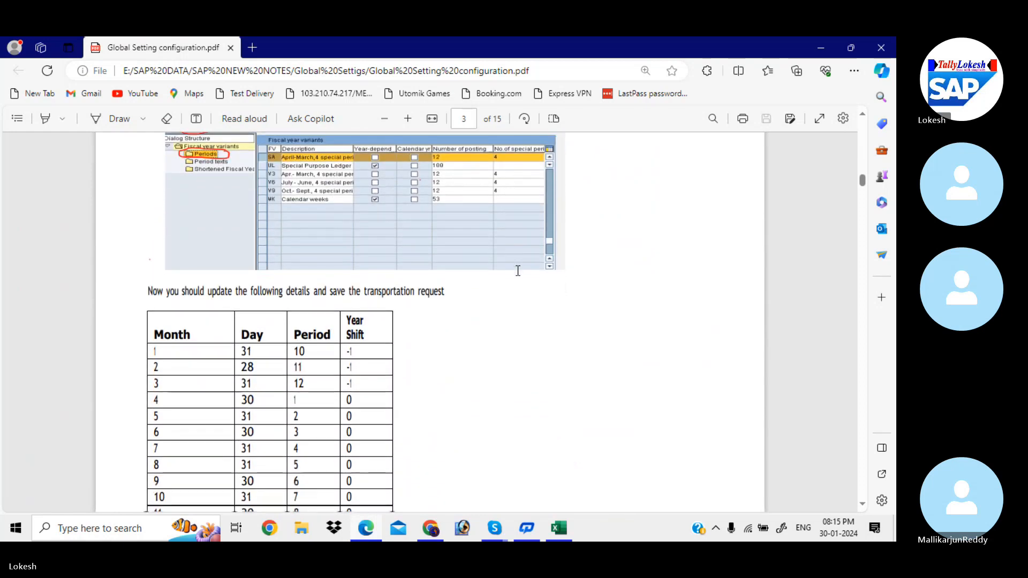
{"action": "scroll", "coordinate": [518, 271], "scroll_direction": "down", "scroll_amount": 10}
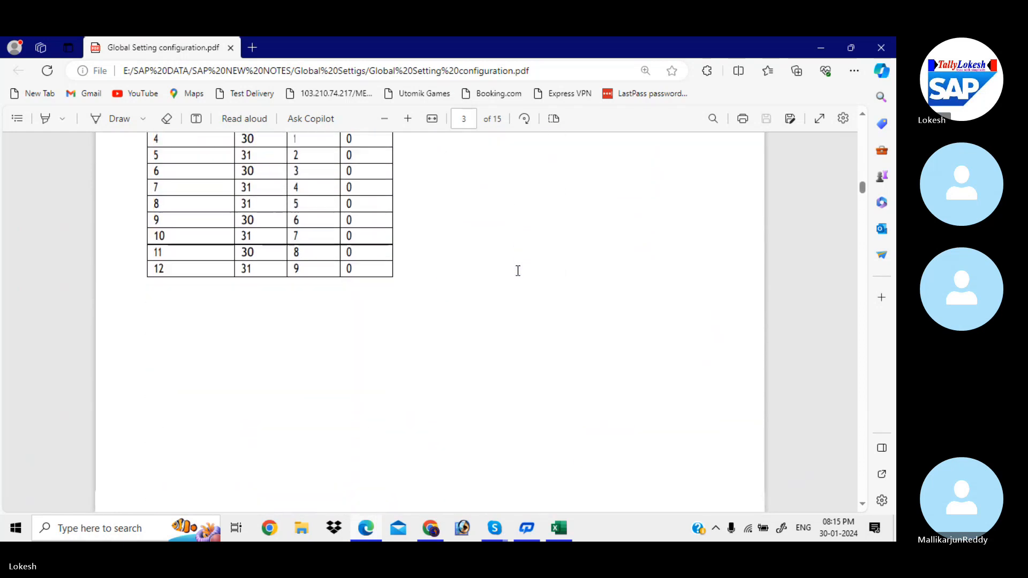
{"action": "scroll", "coordinate": [517, 270], "scroll_direction": "down", "scroll_amount": 10}
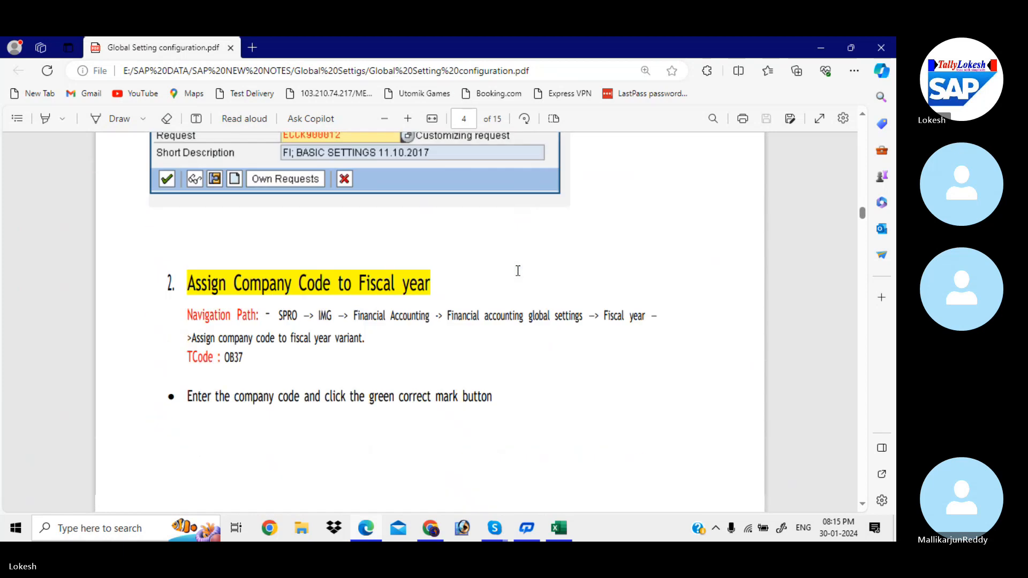
{"action": "scroll", "coordinate": [518, 270], "scroll_direction": "down", "scroll_amount": 10}
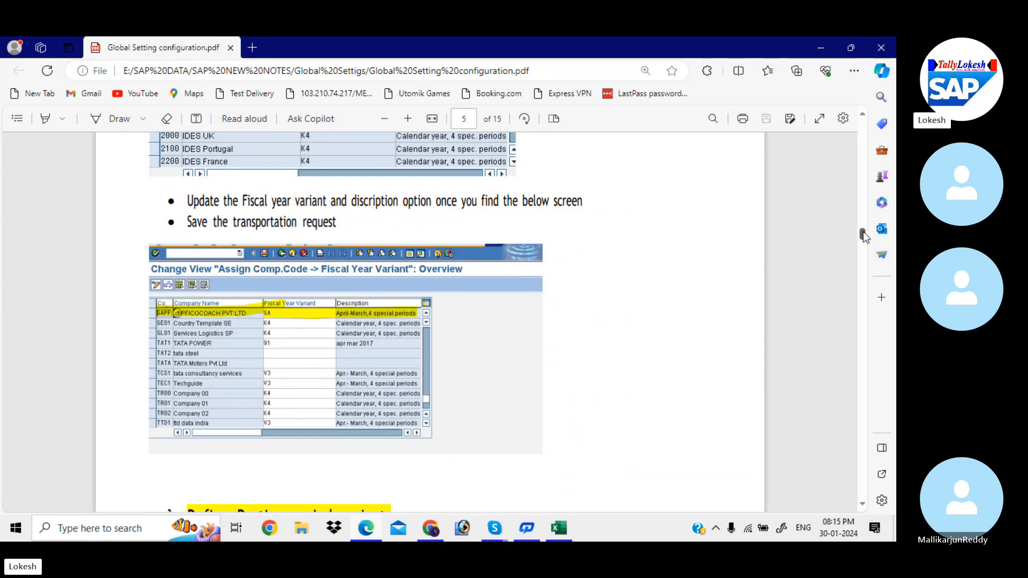
{"action": "left_click_drag", "start_coordinate": [863, 232], "coordinate": [858, 97]}
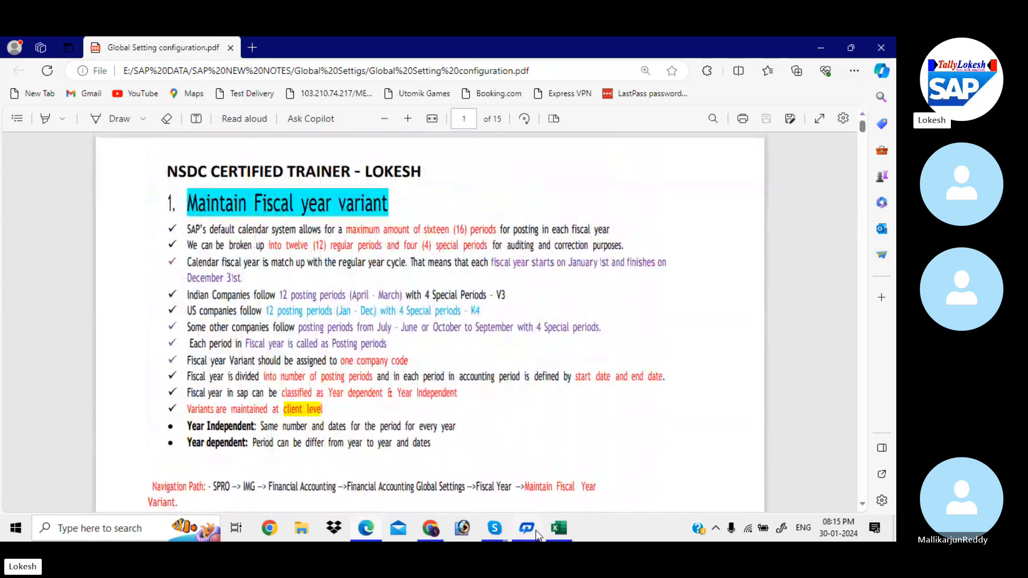
Step: Switch to the With Holding Tax workbook in Excel and look up the Fiscal Year Variant transaction code on the Global Settings sheet
{"action": "left_click", "coordinate": [567, 537]}
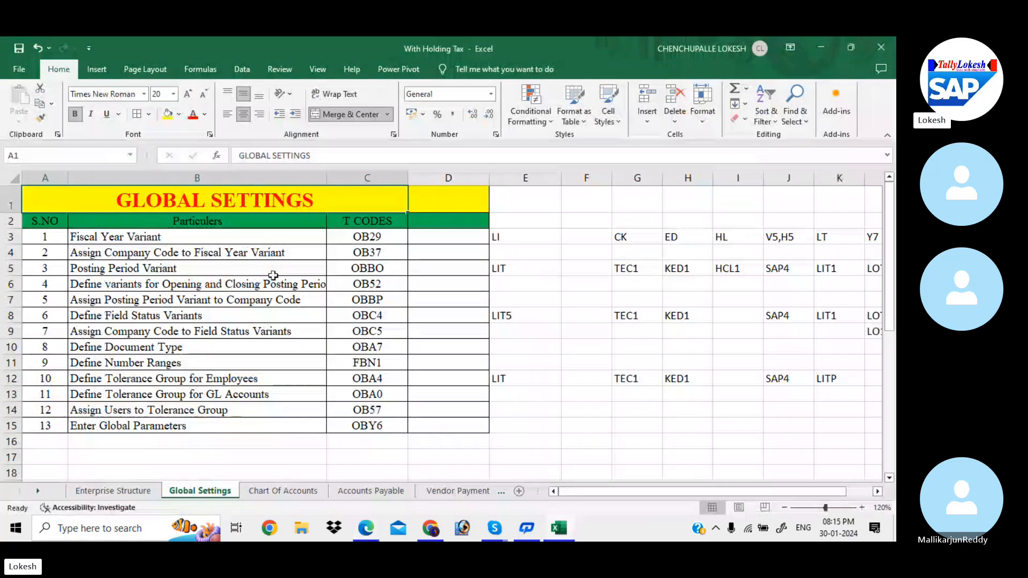
{"action": "left_click", "coordinate": [328, 264]}
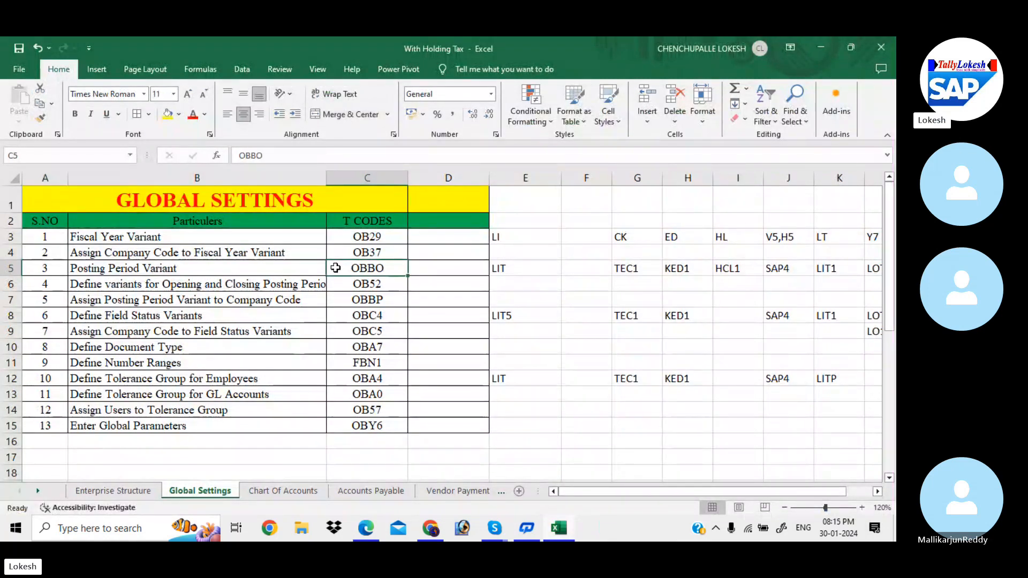
{"action": "left_click", "coordinate": [436, 242]}
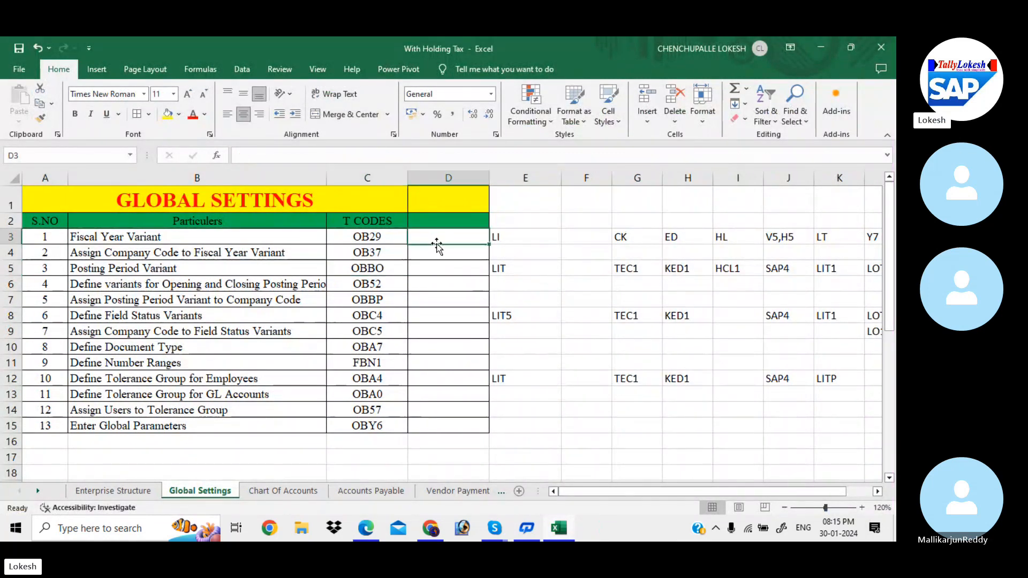
{"action": "left_click", "coordinate": [381, 236]}
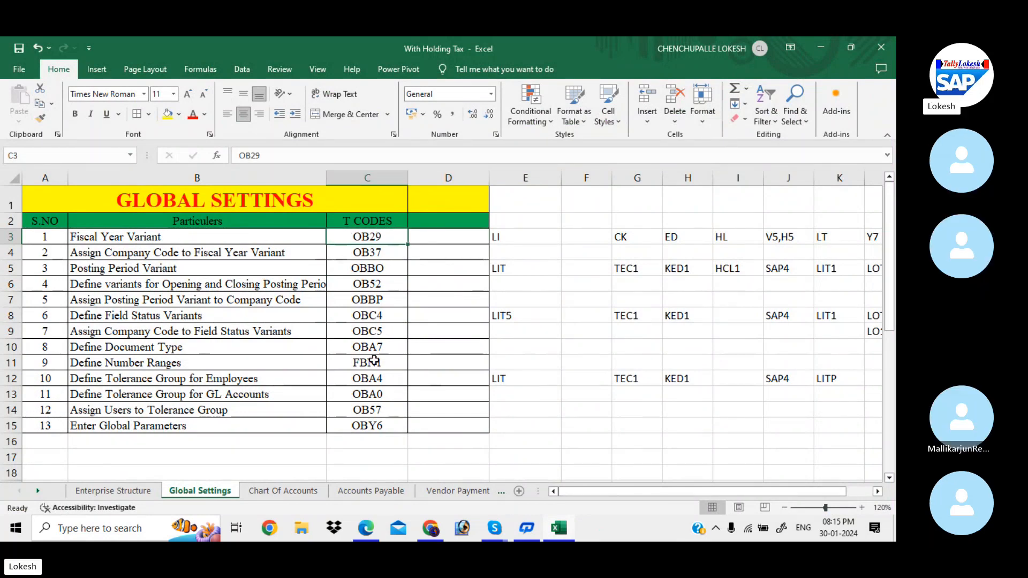
Step: Return to the PDF notes in Edge and check the navigation path and transaction code for Maintain Fiscal Year Variant
{"action": "left_click", "coordinate": [370, 530]}
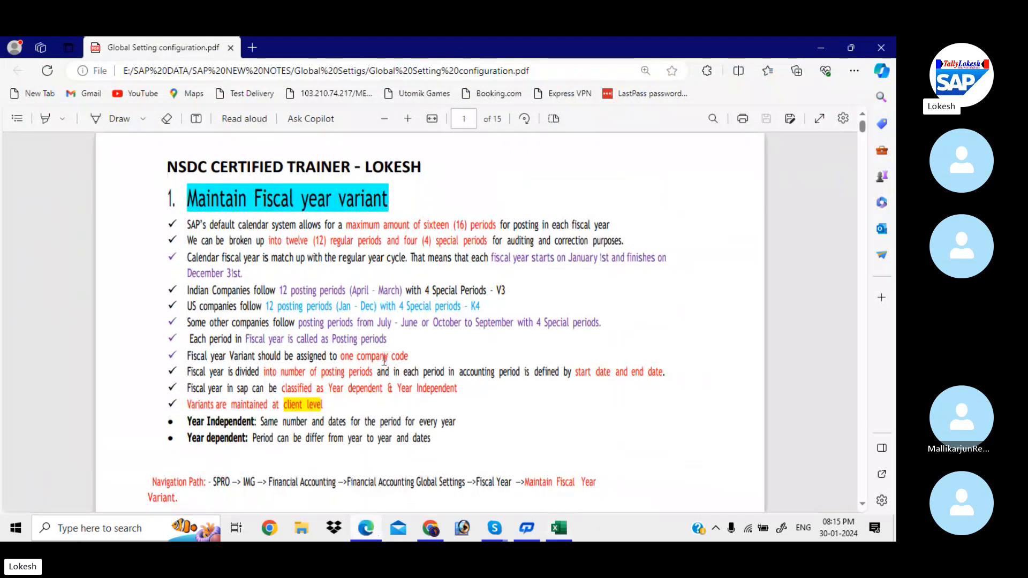
{"action": "scroll", "coordinate": [383, 361], "scroll_direction": "down", "scroll_amount": 3}
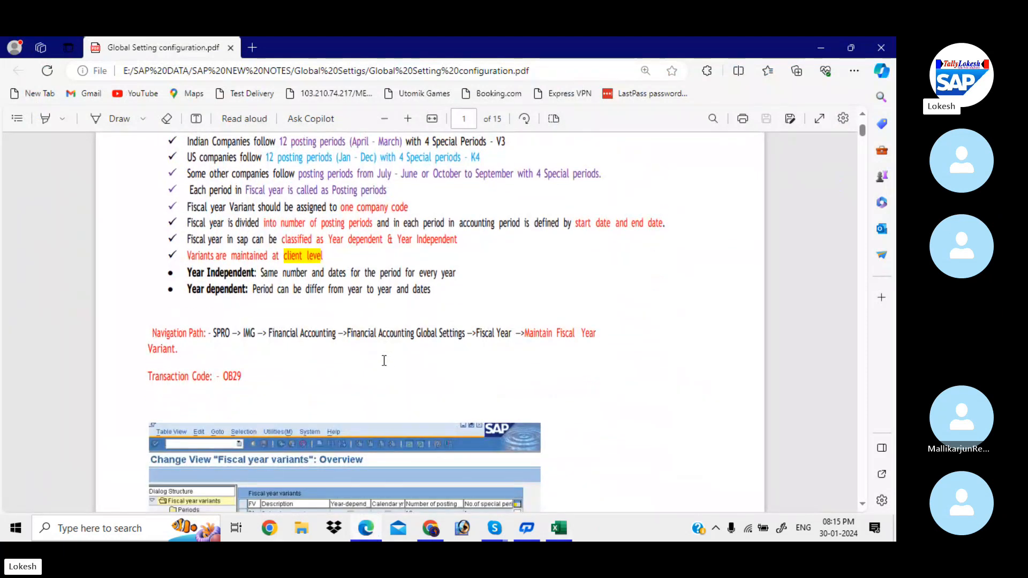
{"action": "scroll", "coordinate": [384, 361], "scroll_direction": "down", "scroll_amount": 2}
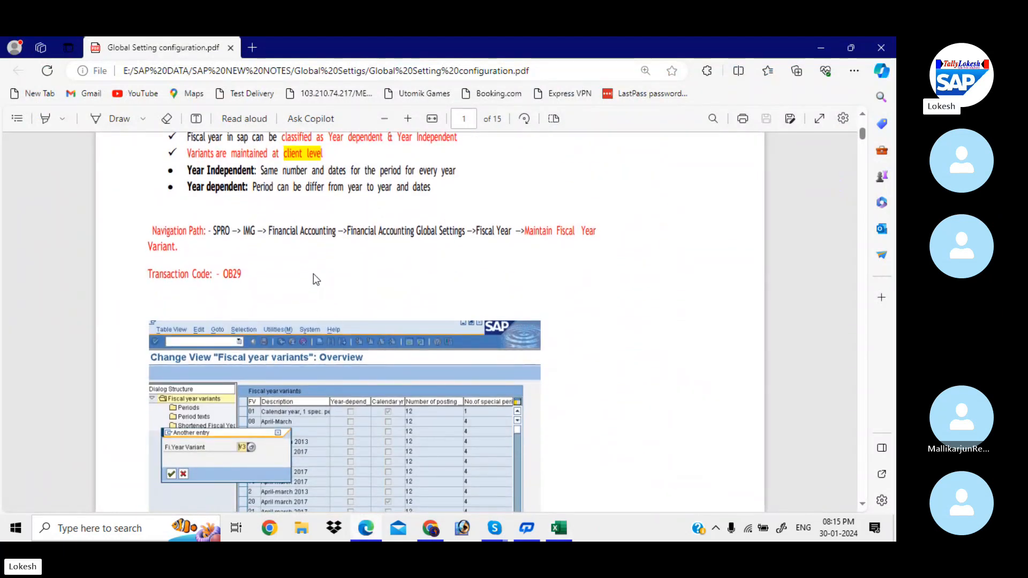
Step: Minimize the open windows to reach the desktop, launch SAP Logon and open the EHP7 connection
{"action": "left_click", "coordinate": [822, 48]}
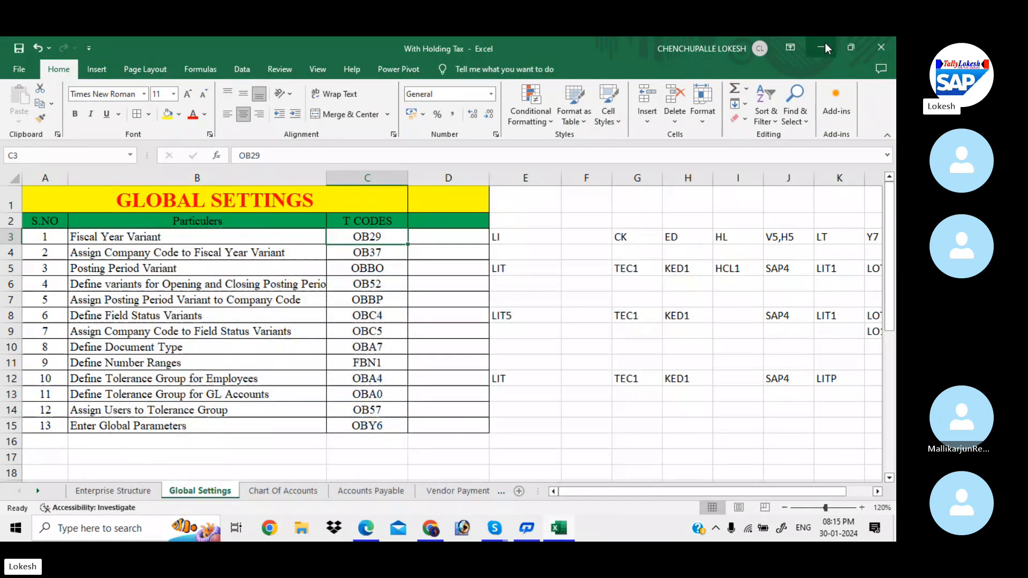
{"action": "left_click", "coordinate": [825, 45]}
{"action": "left_click", "coordinate": [825, 45]}
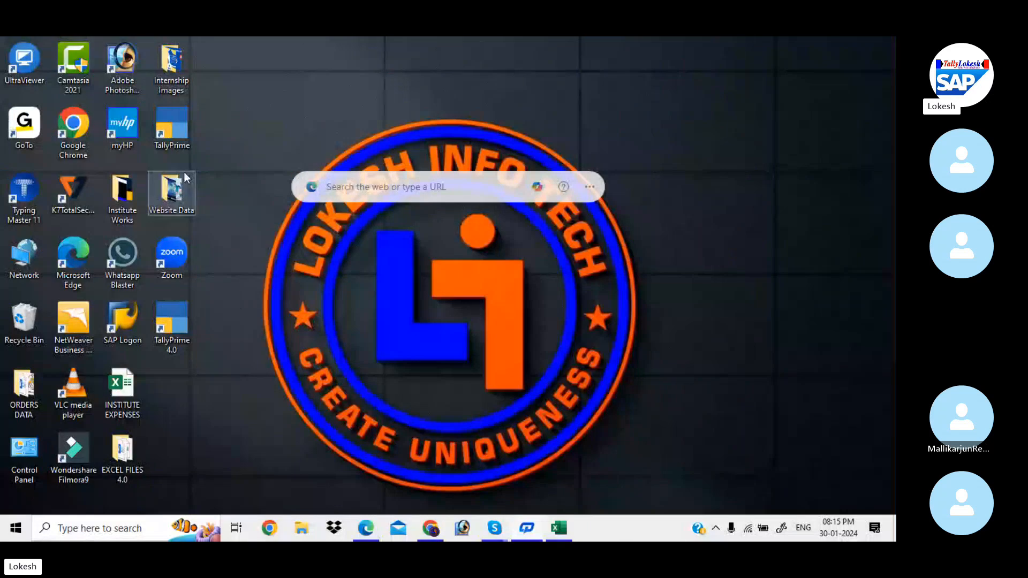
{"action": "double_click", "coordinate": [127, 325]}
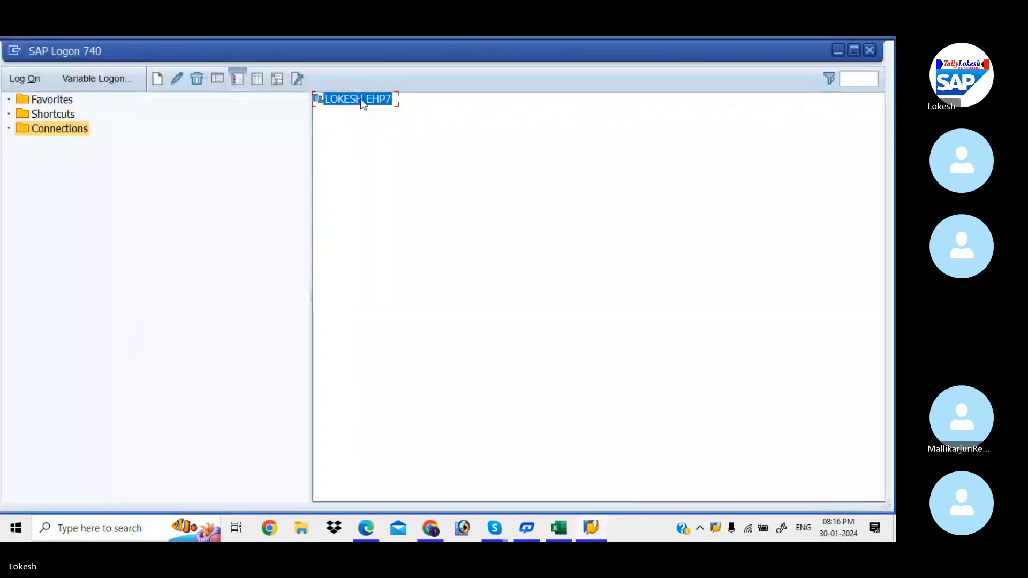
{"action": "double_click", "coordinate": [358, 99]}
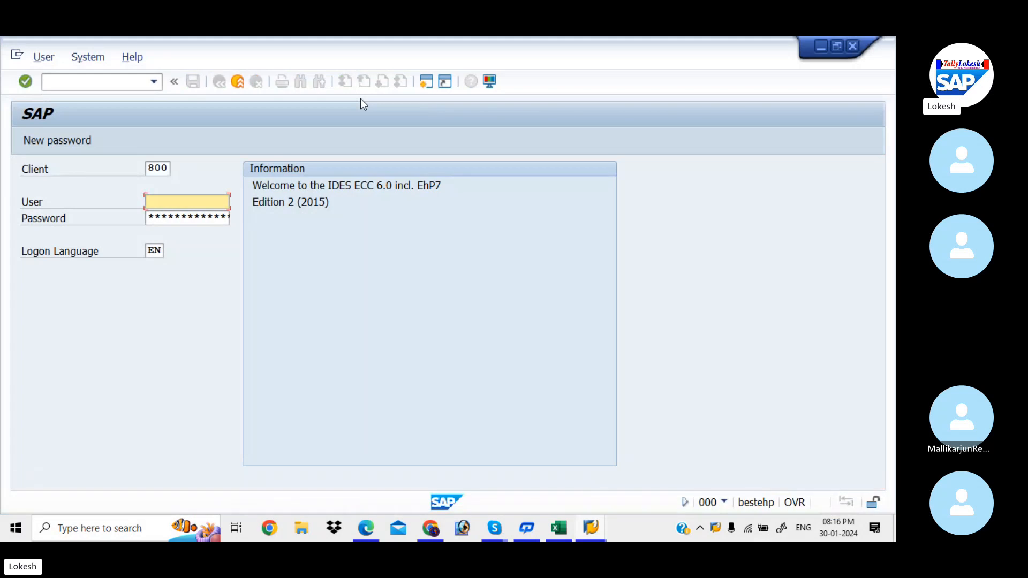
Step: Log on to SAP client 800 as FIUSER42 with the account password
{"action": "key", "text": "Down"}
{"action": "key", "text": "Return"}
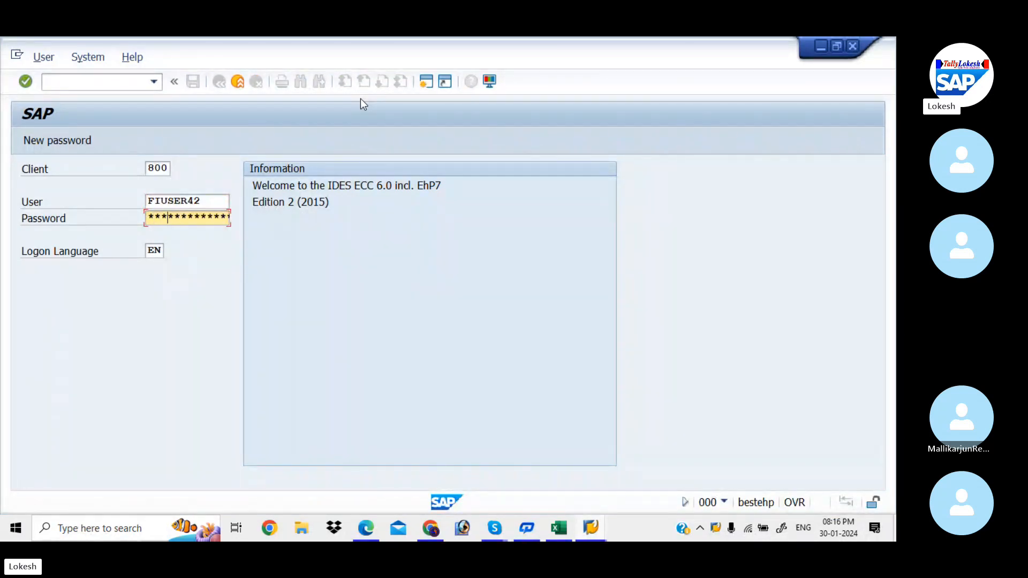
{"action": "type", "text": "*"}
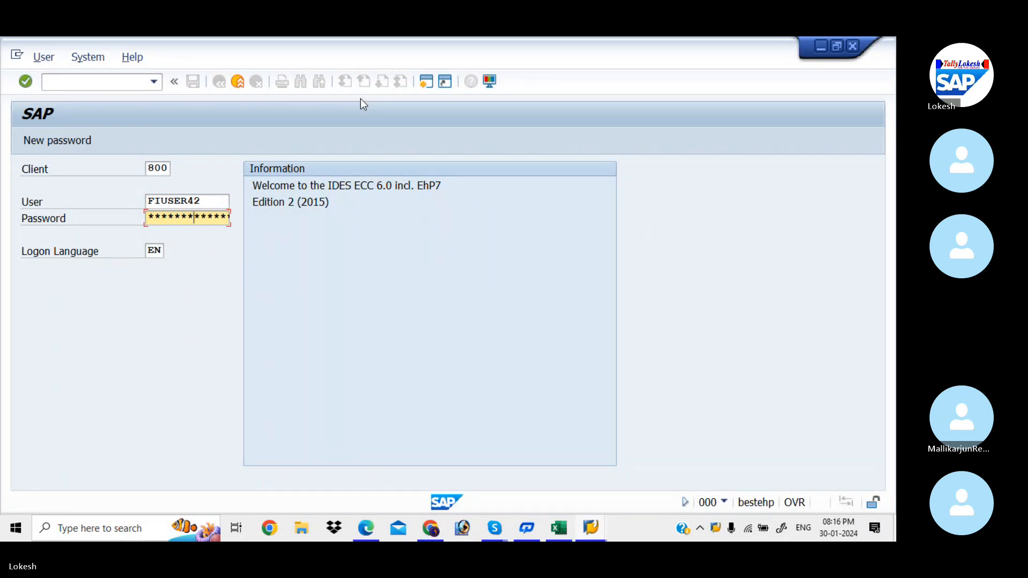
{"action": "type", "text": "***"}
{"action": "key", "text": "Return"}
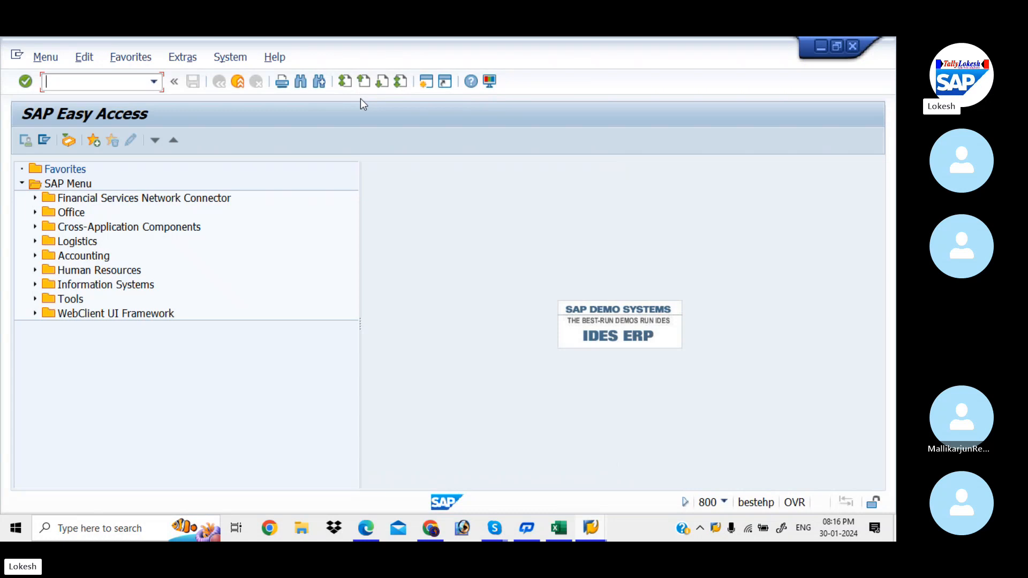
Step: Run transaction OB29 to open the fiscal year variants overview
{"action": "type", "text": "OB29"}
{"action": "key", "text": "Return"}
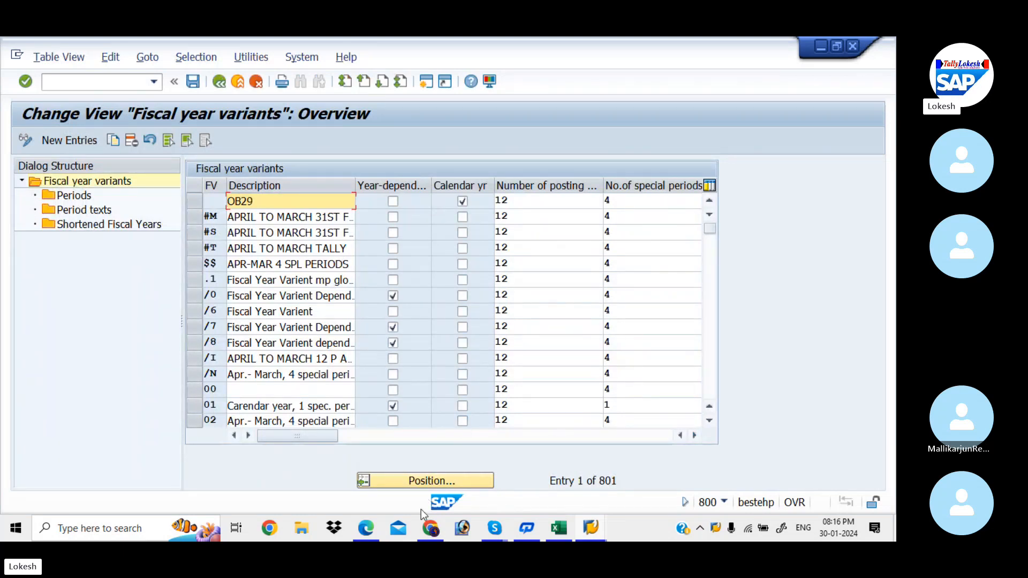
Step: Go back to the PDF in Edge and look up the variant code for Indian companies' April to March posting periods
{"action": "left_click", "coordinate": [366, 528]}
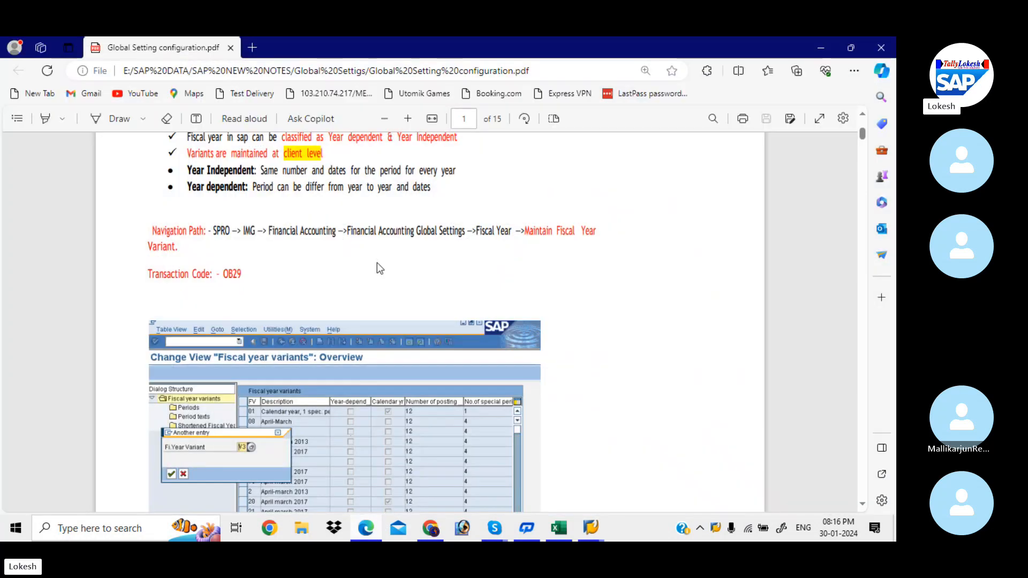
{"action": "scroll", "coordinate": [377, 263], "scroll_direction": "up", "scroll_amount": 4}
{"action": "scroll", "coordinate": [377, 266], "scroll_direction": "up", "scroll_amount": 1}
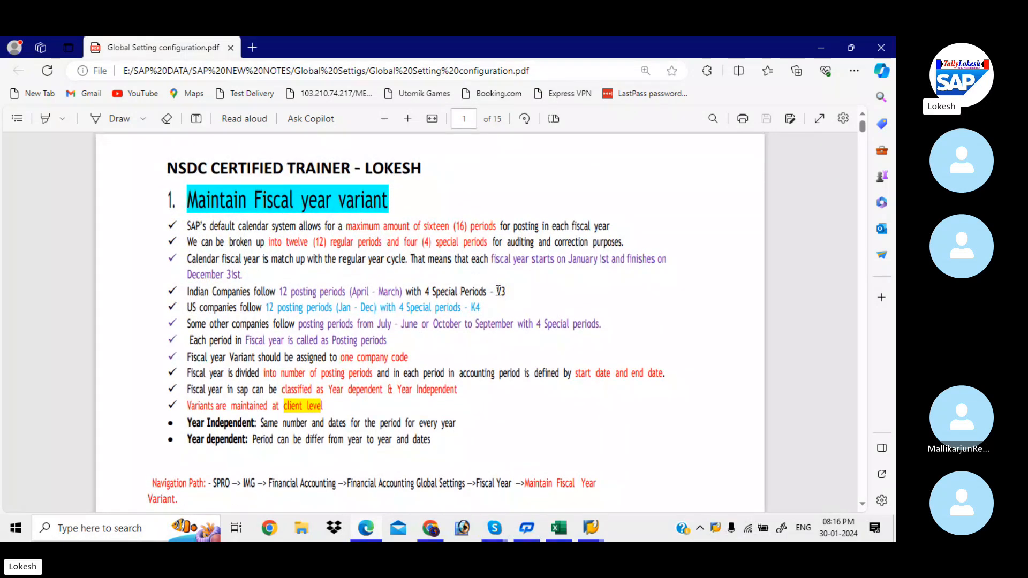
{"action": "left_click_drag", "start_coordinate": [496, 291], "coordinate": [513, 292]}
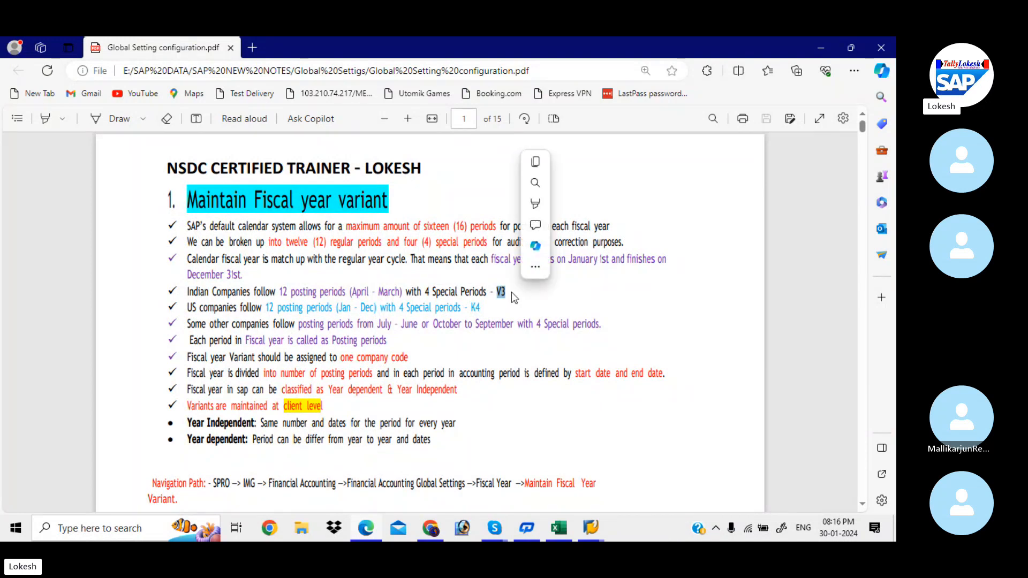
{"action": "left_click", "coordinate": [500, 291]}
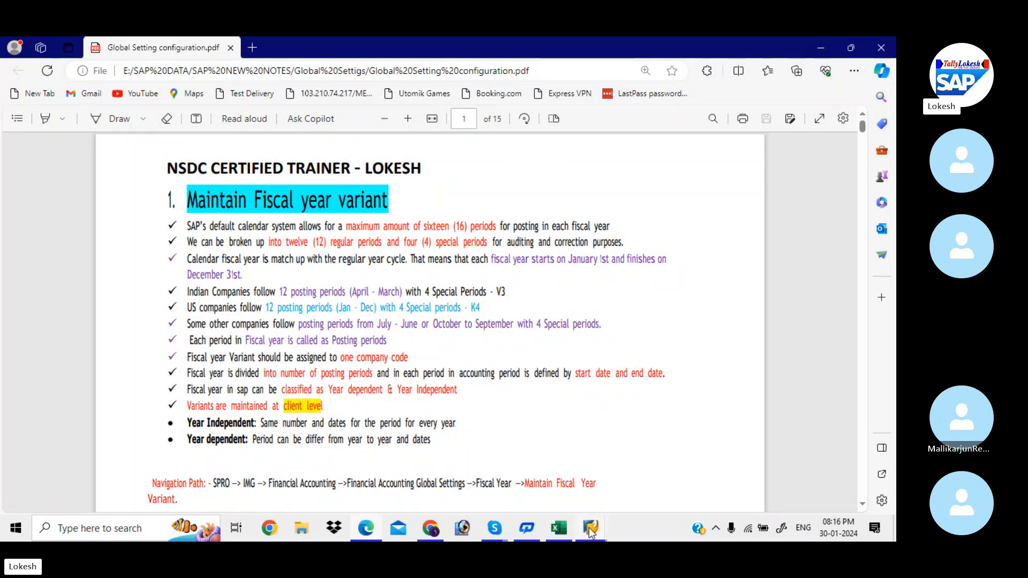
Step: Switch back to the SAP fiscal year variants overview and position the list at variant V3
{"action": "mouse_move", "coordinate": [590, 530]}
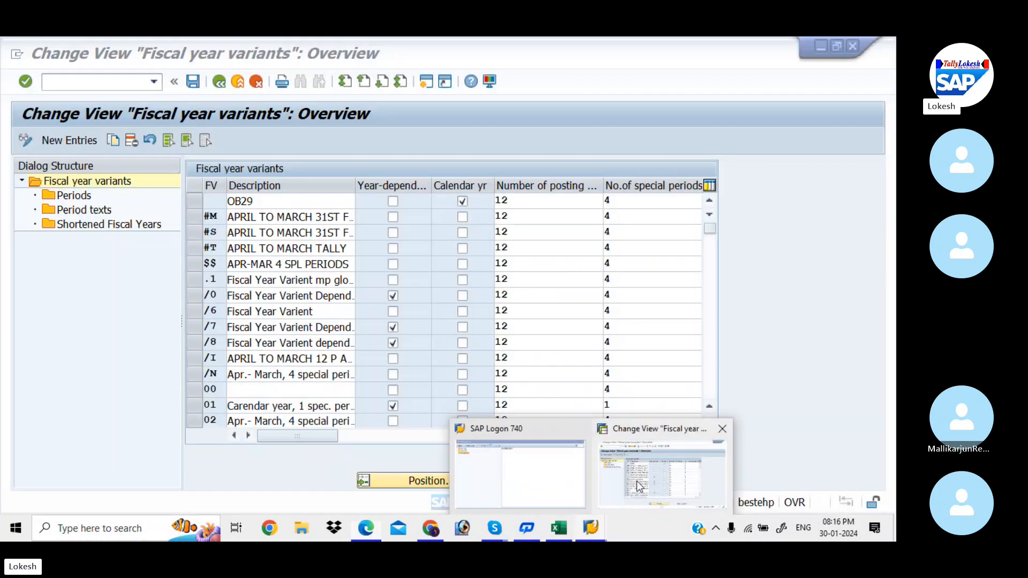
{"action": "left_click", "coordinate": [637, 481]}
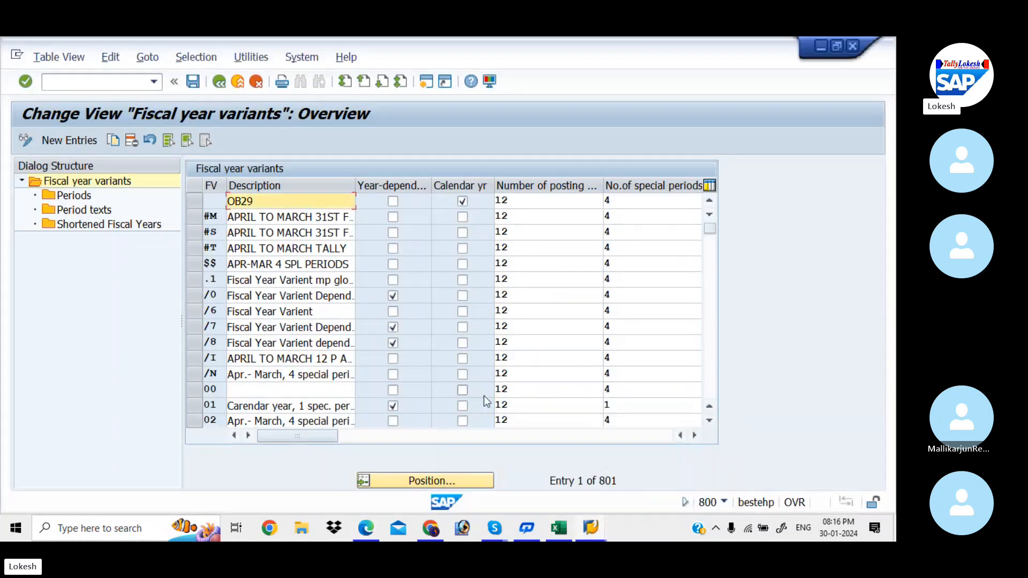
{"action": "left_click", "coordinate": [449, 480]}
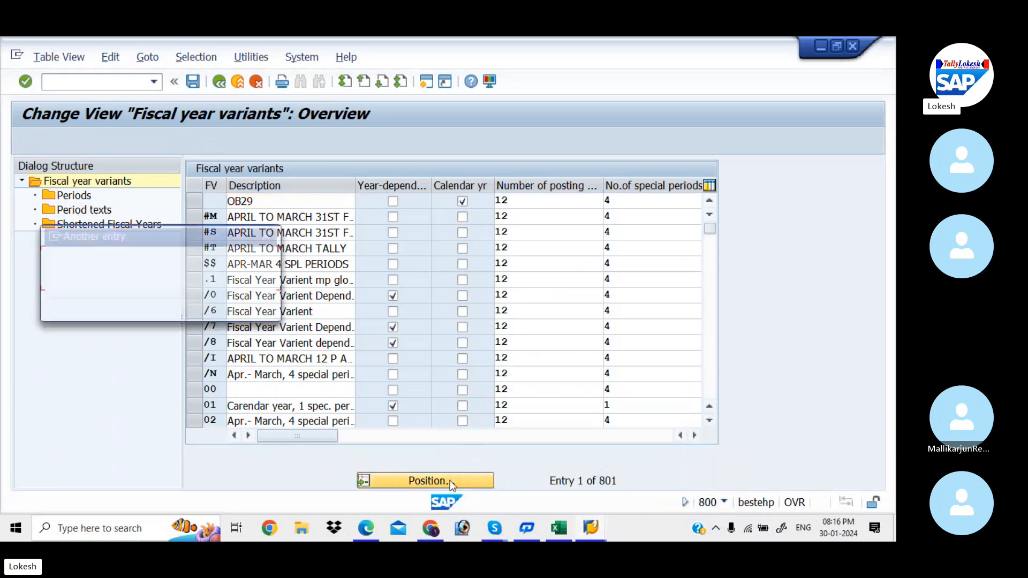
{"action": "type", "text": "V"}
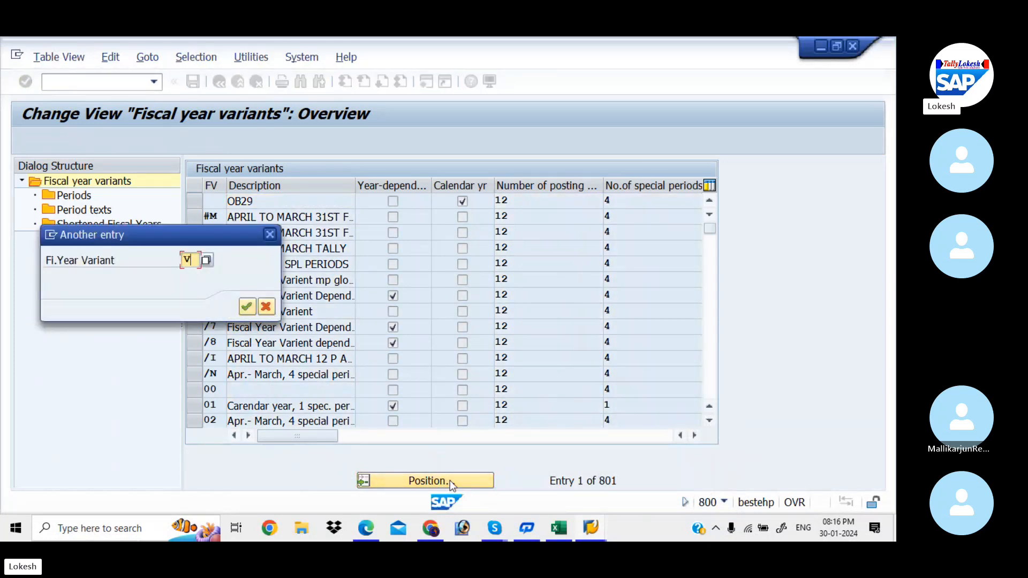
{"action": "type", "text": "3"}
{"action": "key", "text": "Return"}
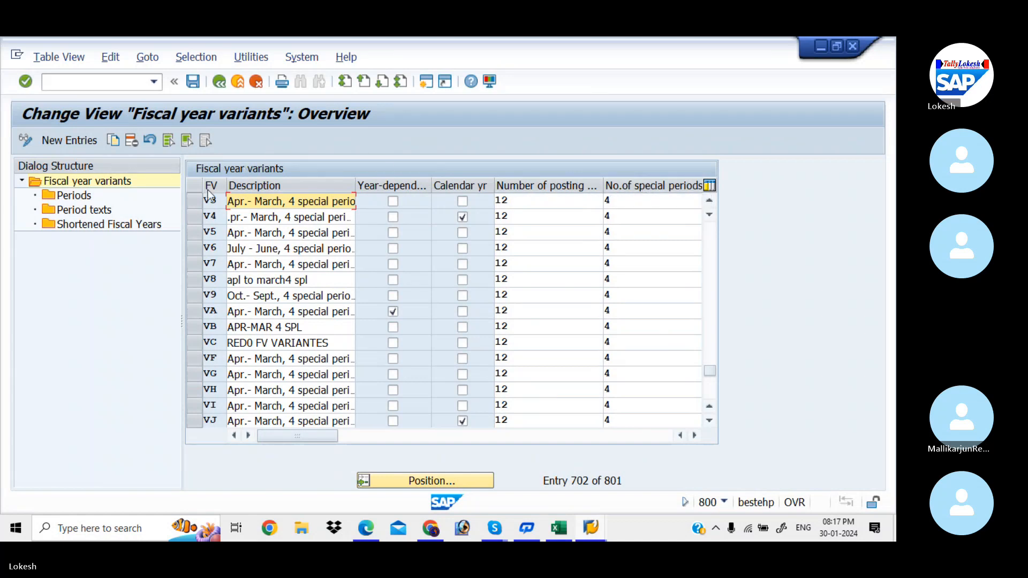
Step: Start copying fiscal year variant V3 and try KI as the code of the copy
{"action": "left_click", "coordinate": [198, 202]}
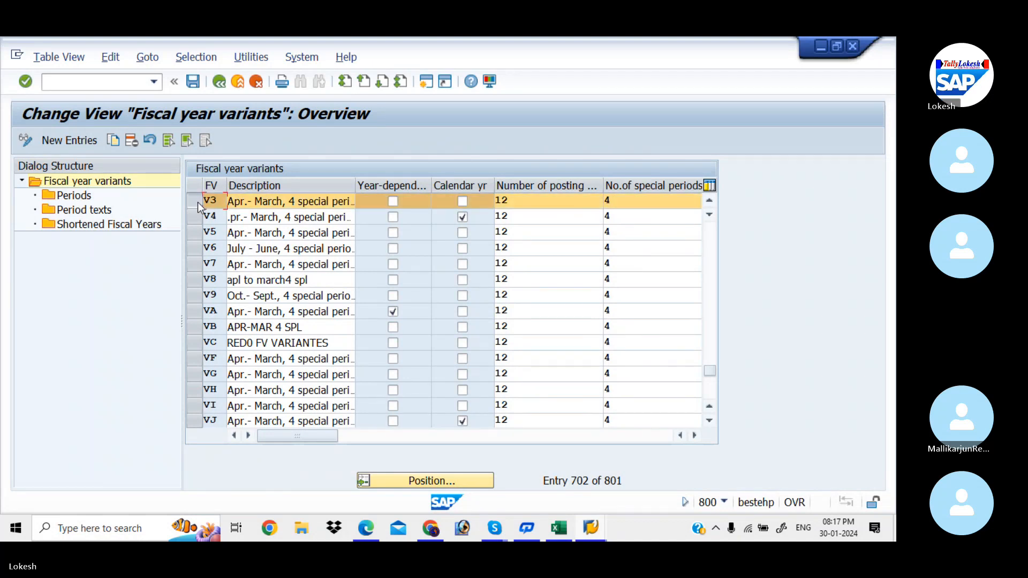
{"action": "left_click", "coordinate": [109, 141]}
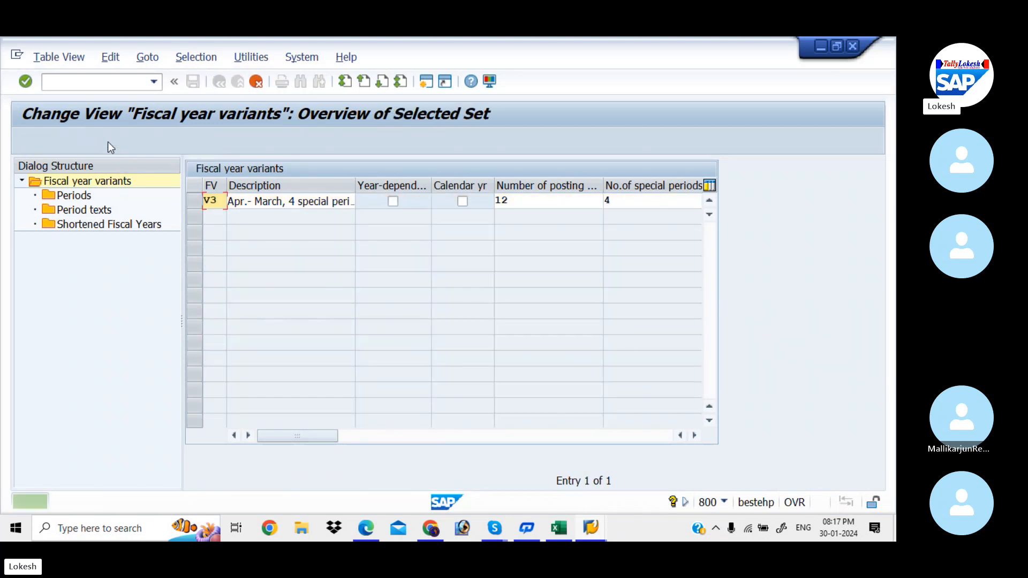
{"action": "left_click", "coordinate": [217, 199]}
{"action": "key", "text": "BackSpace"}
{"action": "key", "text": "BackSpace"}
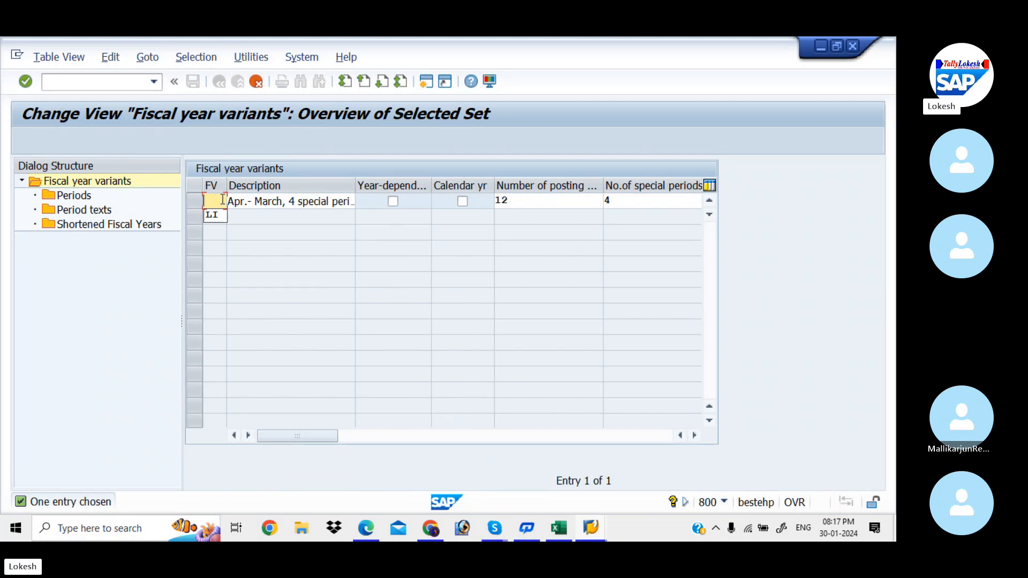
{"action": "type", "text": "KI"}
{"action": "key", "text": "Return"}
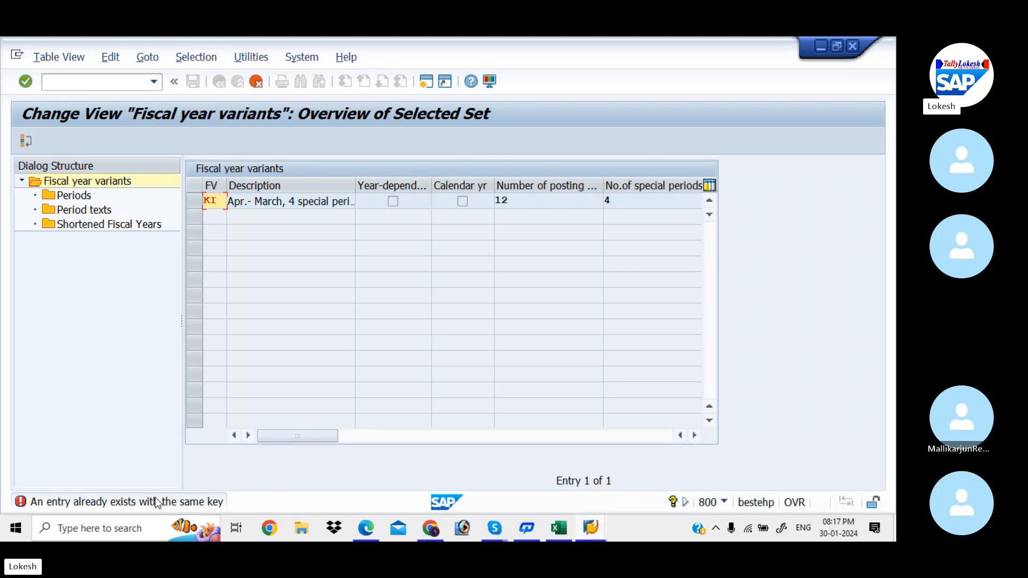
Step: Try the codes KA, KK and AK for the copied fiscal year variant
{"action": "left_click", "coordinate": [218, 201]}
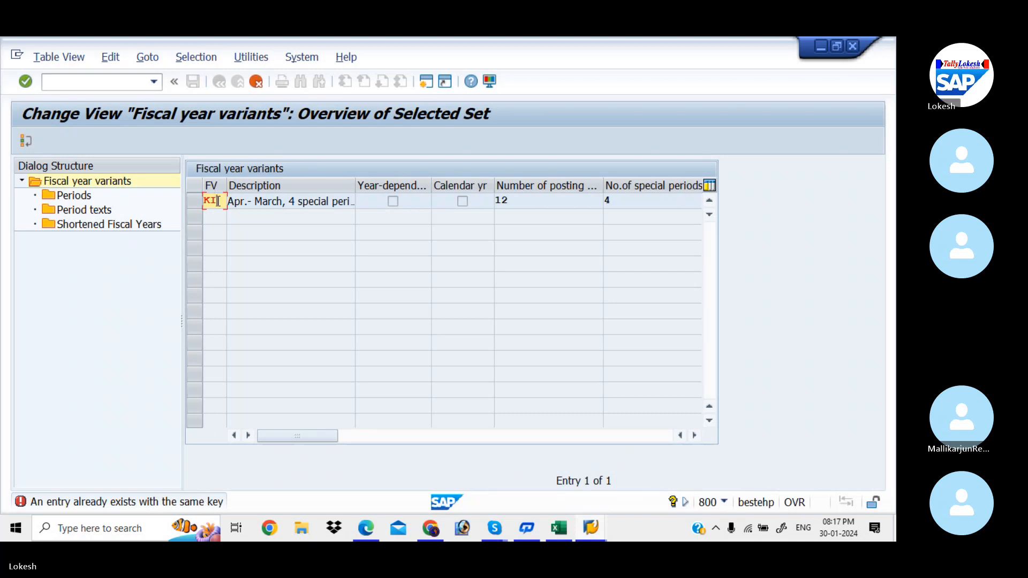
{"action": "key", "text": "BackSpace"}
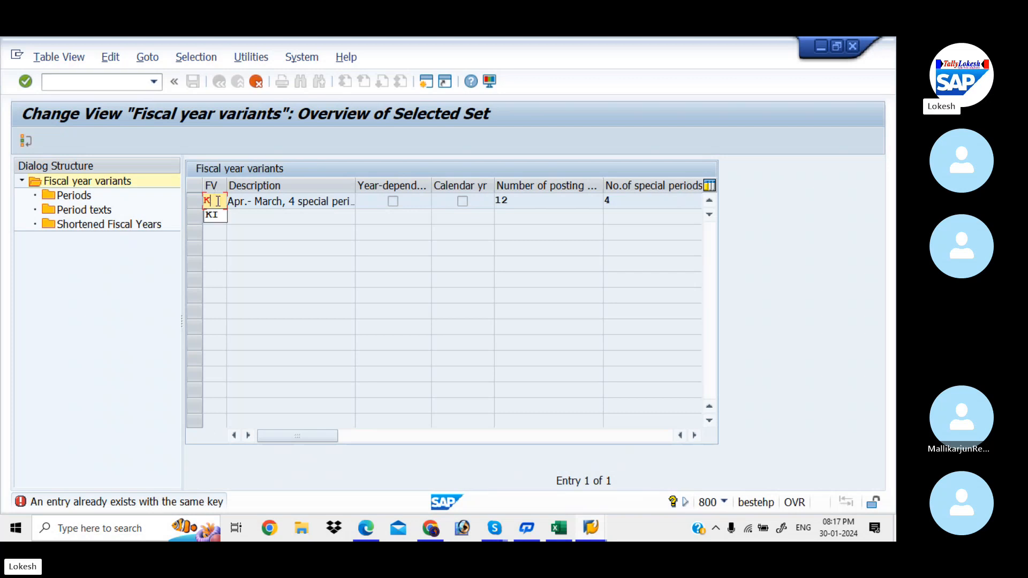
{"action": "type", "text": "A"}
{"action": "key", "text": "Return"}
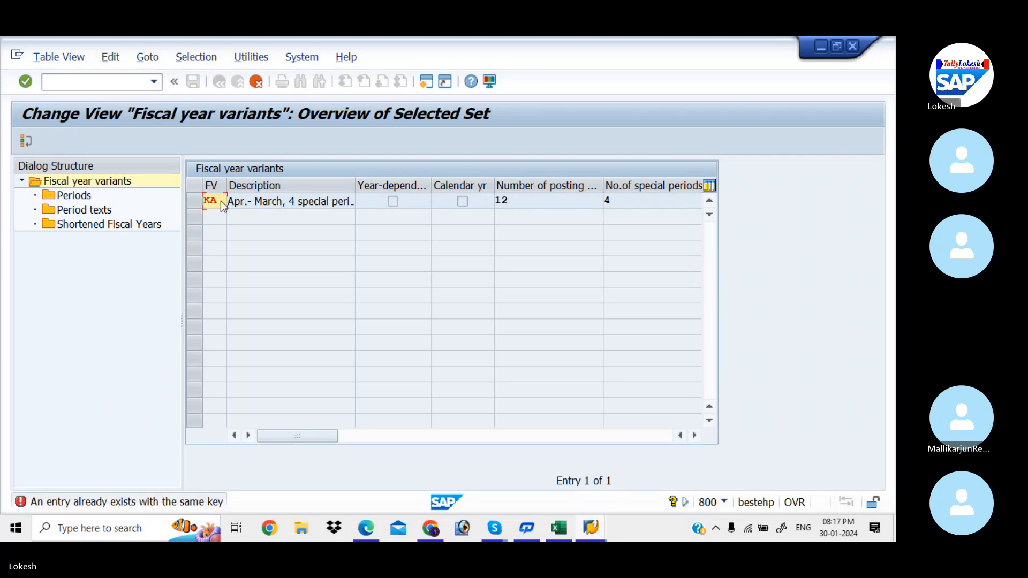
{"action": "key", "text": "BackSpace"}
{"action": "key", "text": "BackSpace"}
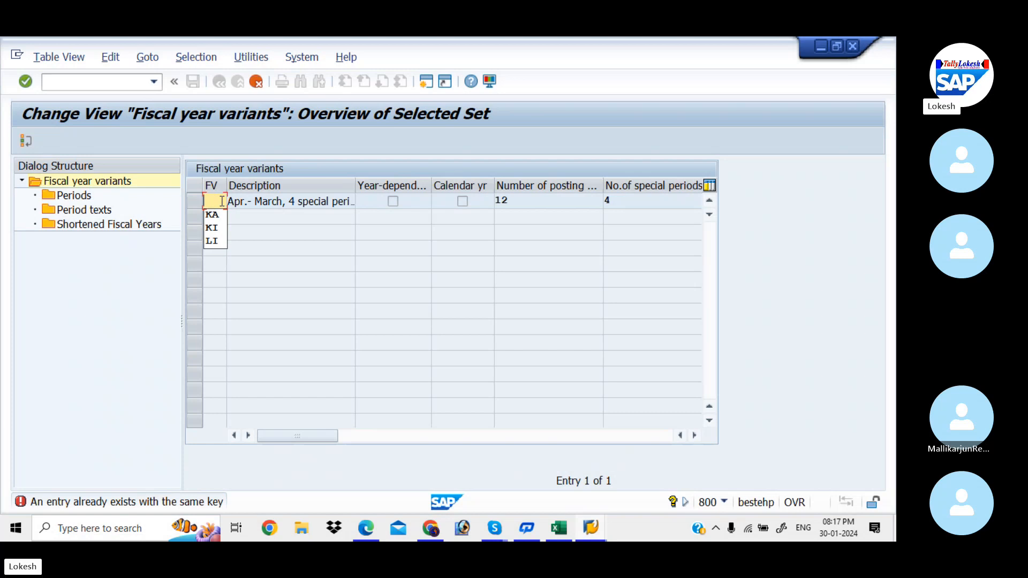
{"action": "type", "text": "KK"}
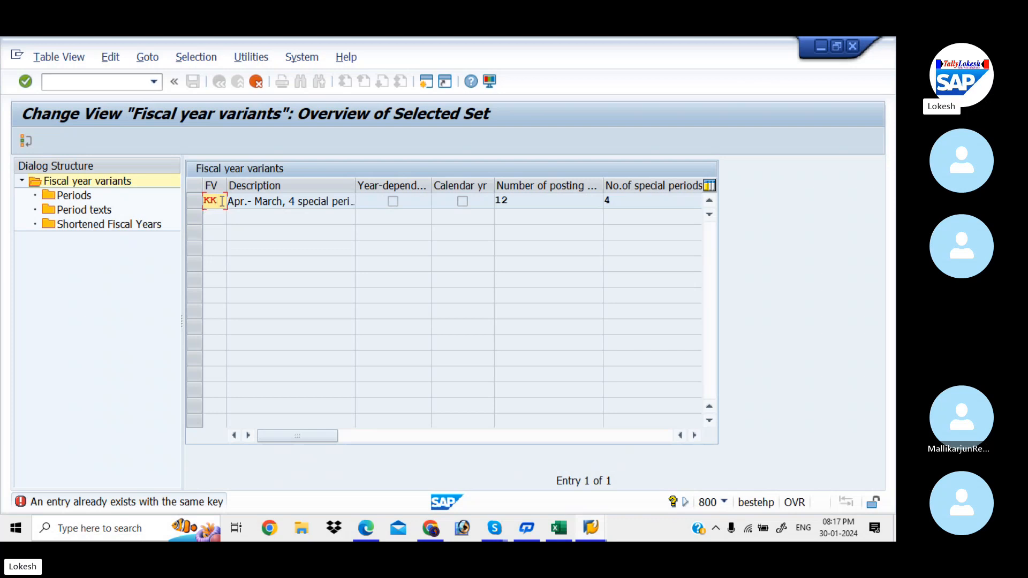
{"action": "key", "text": "Return"}
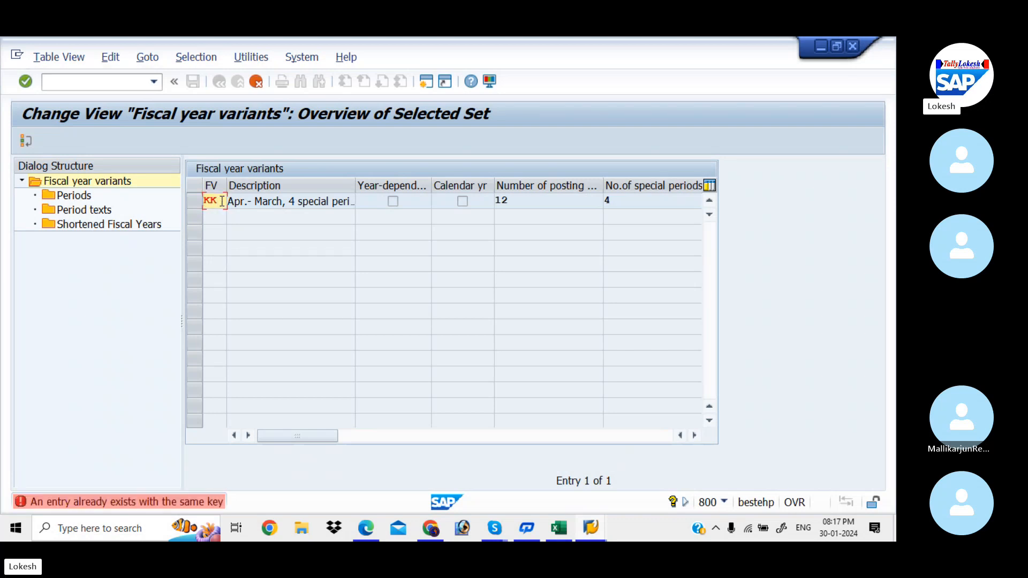
{"action": "left_click", "coordinate": [222, 201]}
{"action": "key", "text": "BackSpace"}
{"action": "key", "text": "BackSpace"}
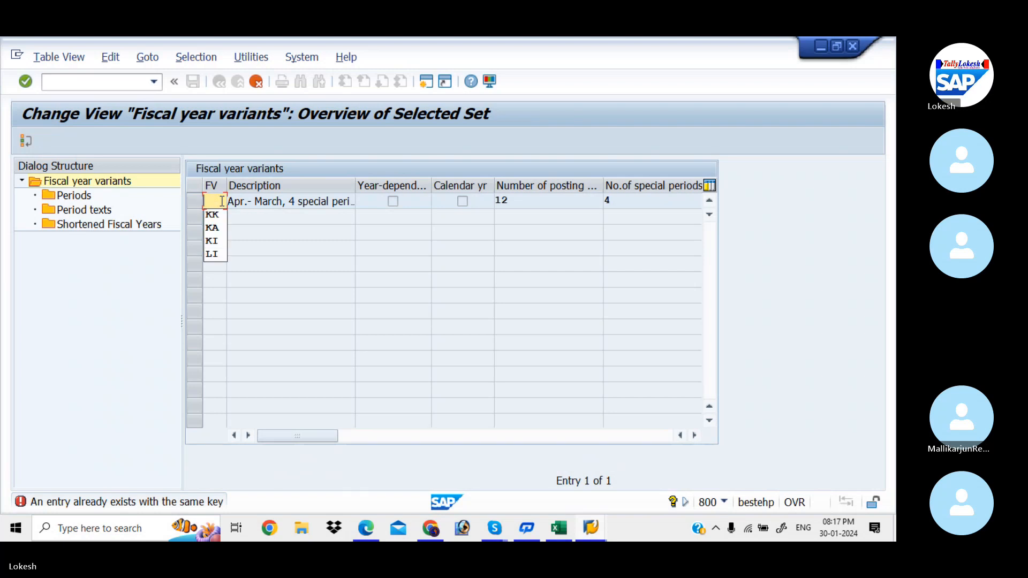
{"action": "type", "text": "AK"}
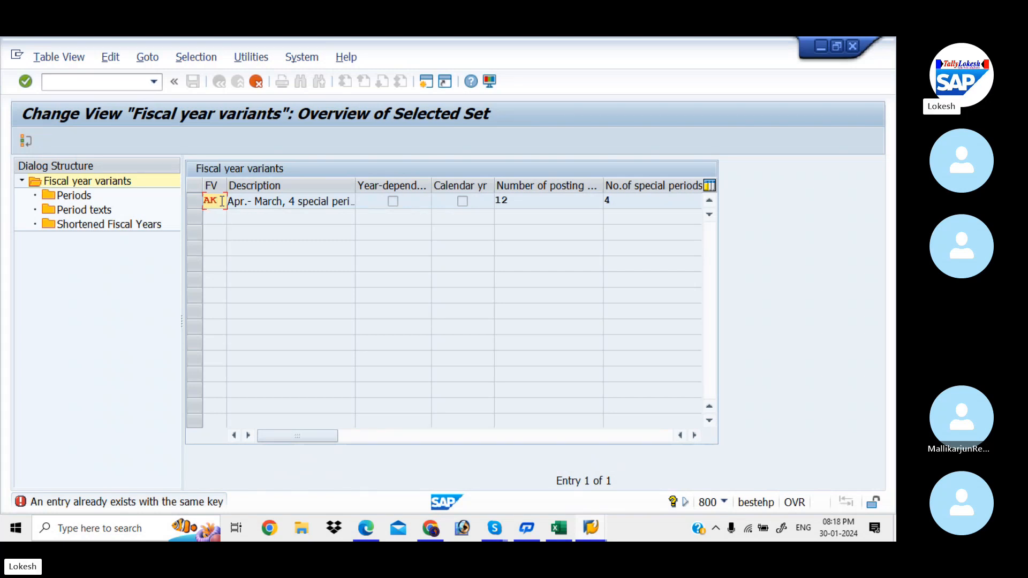
{"action": "key", "text": "Return"}
Step: Set the copied variant's code to KB and copy it with all dependent entries
{"action": "key", "text": "BackSpace"}
{"action": "key", "text": "BackSpace"}
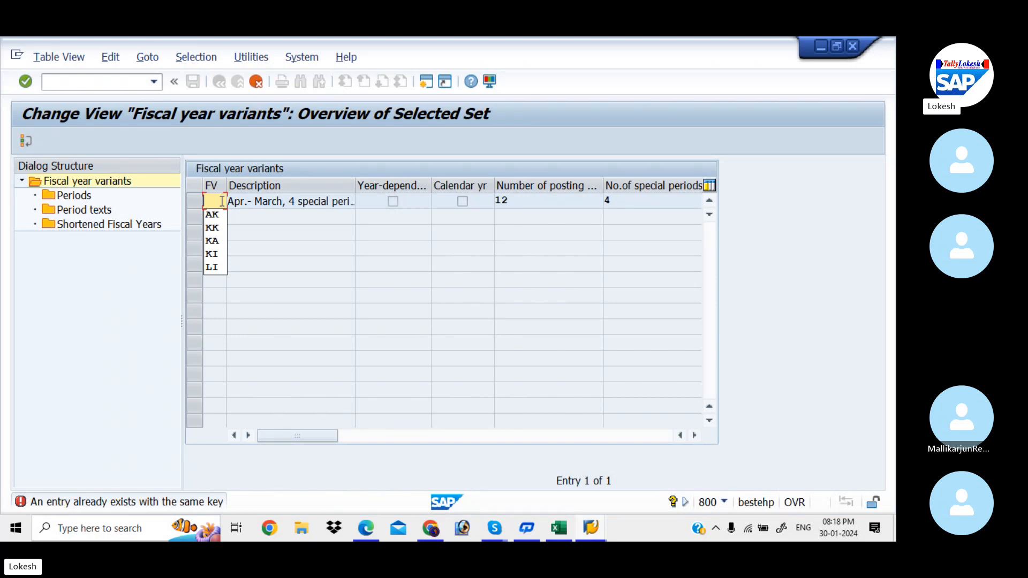
{"action": "type", "text": "K"}
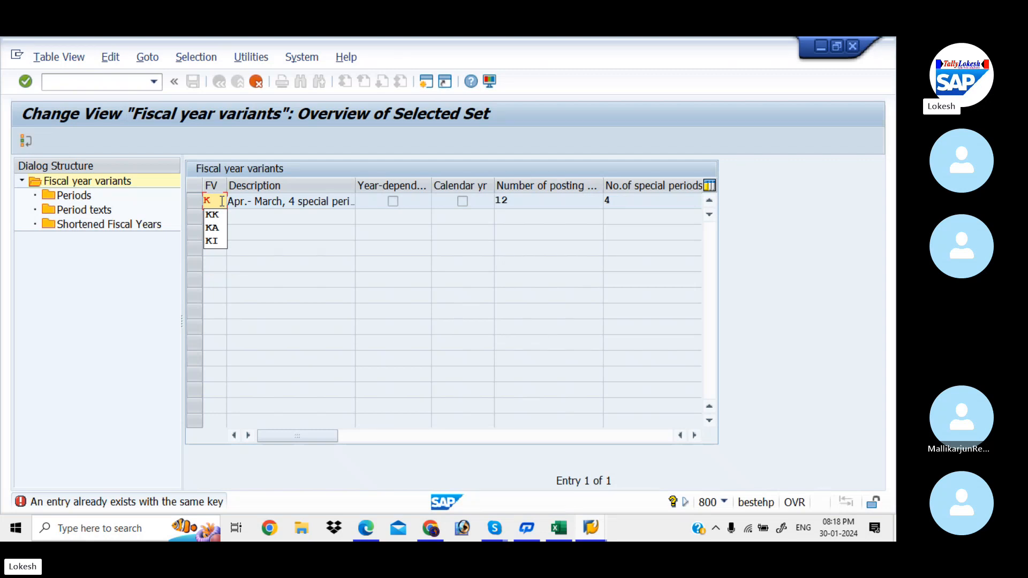
{"action": "type", "text": "B"}
{"action": "left_click", "coordinate": [221, 201]}
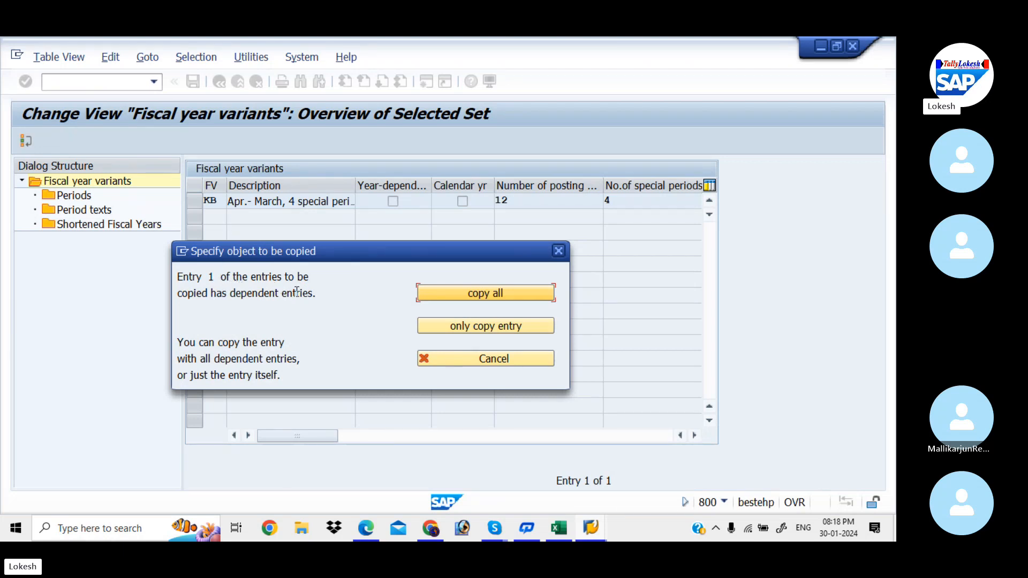
{"action": "left_click", "coordinate": [459, 294]}
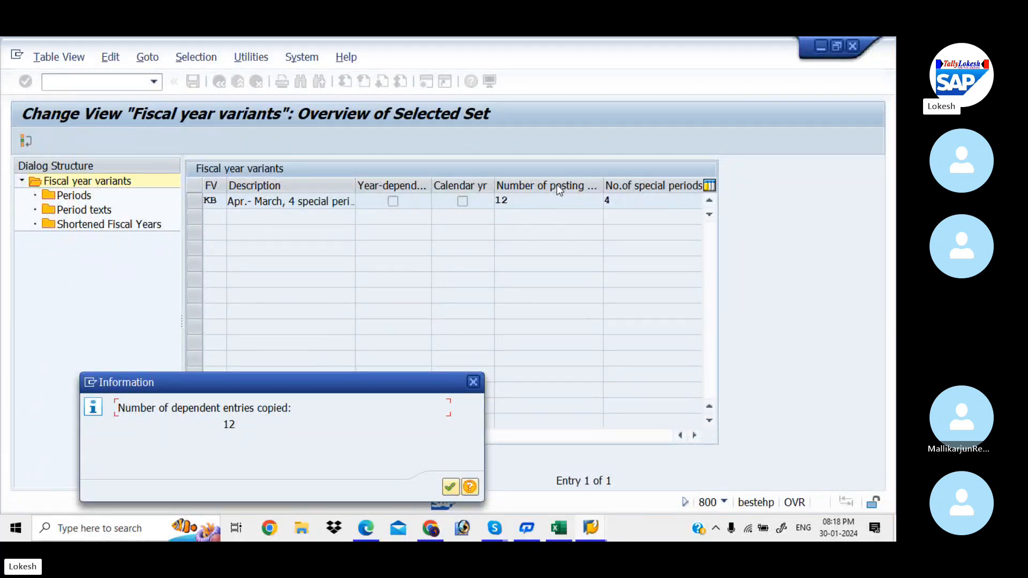
{"action": "left_click", "coordinate": [450, 487]}
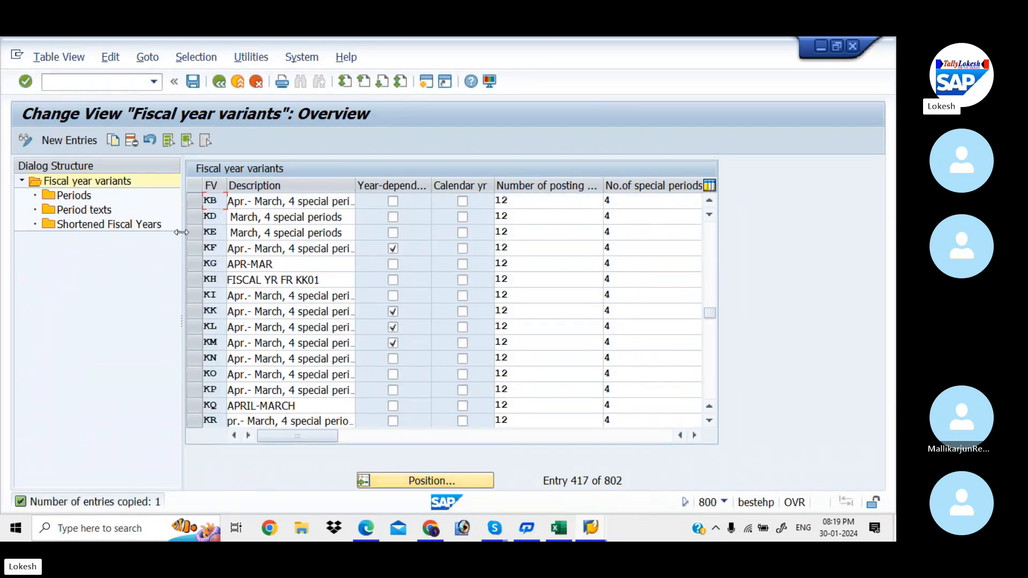
Step: Save fiscal year variant KB in a new customizing request described as "Global Settings for KIAA"
{"action": "left_click", "coordinate": [195, 202]}
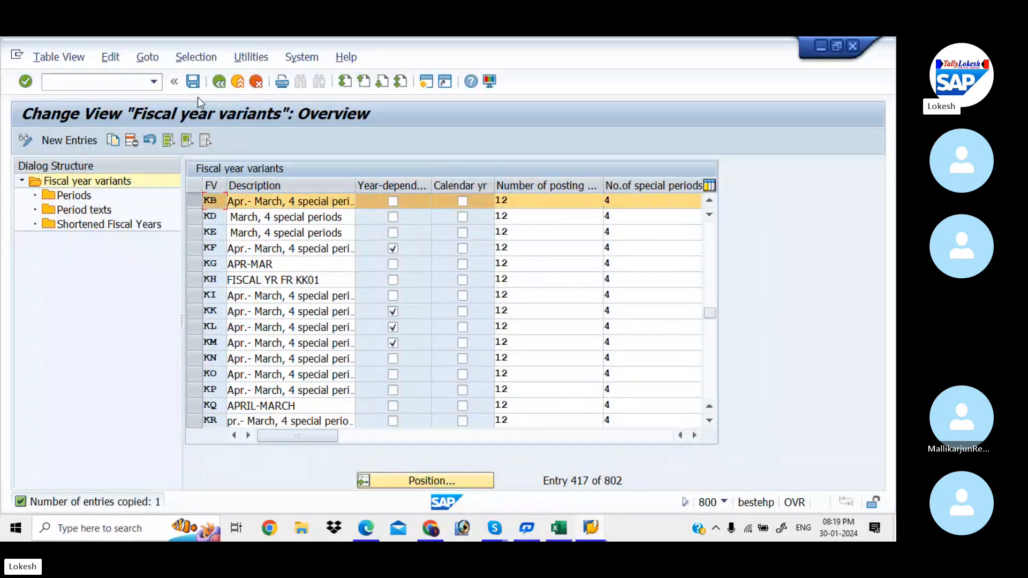
{"action": "left_click", "coordinate": [196, 83]}
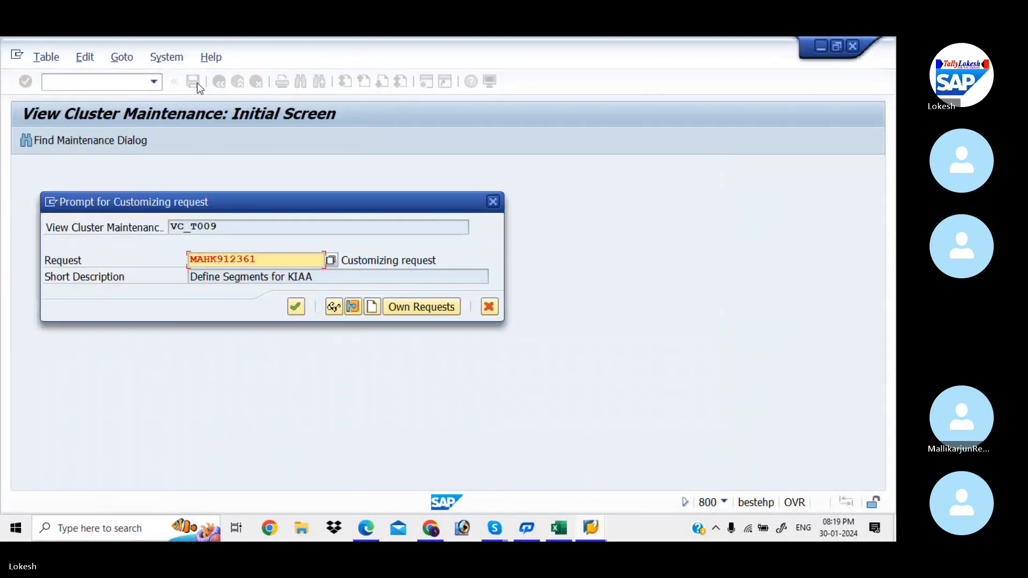
{"action": "left_click", "coordinate": [372, 307]}
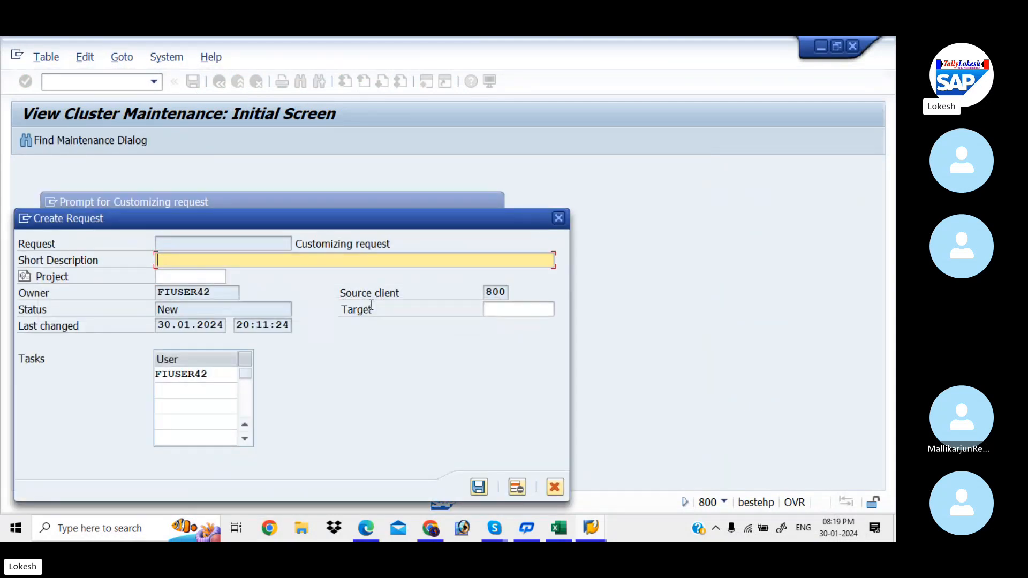
{"action": "type", "text": "GLO"}
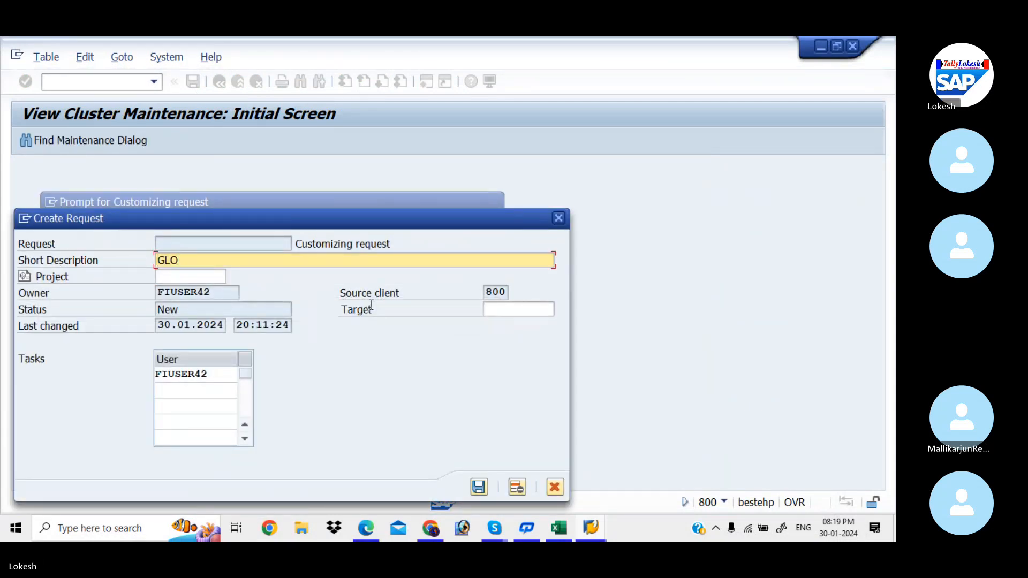
{"action": "key", "text": "BackSpace"}
{"action": "key", "text": "BackSpace"}
{"action": "type", "text": "lobal se"}
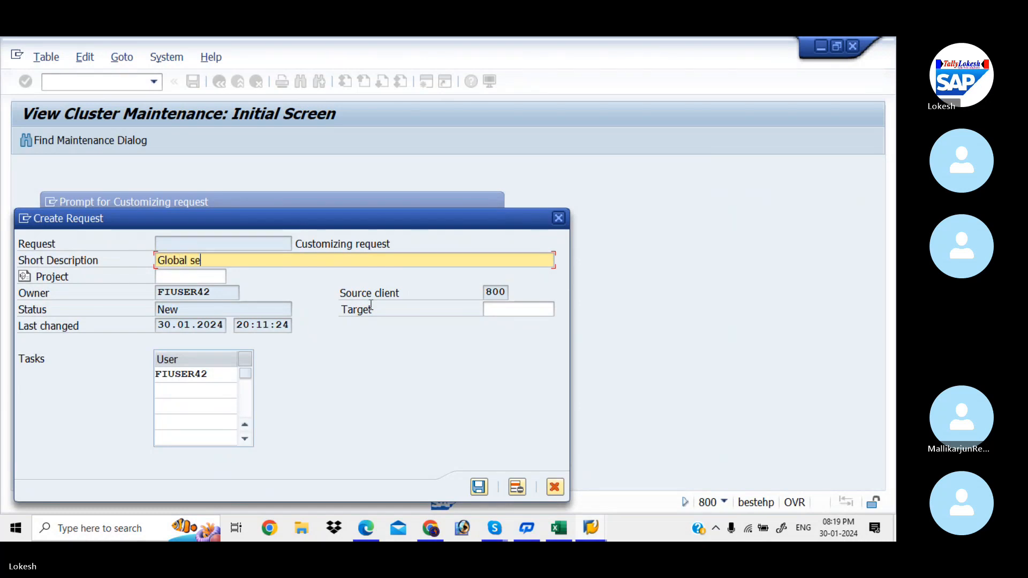
{"action": "key", "text": "BackSpace"}
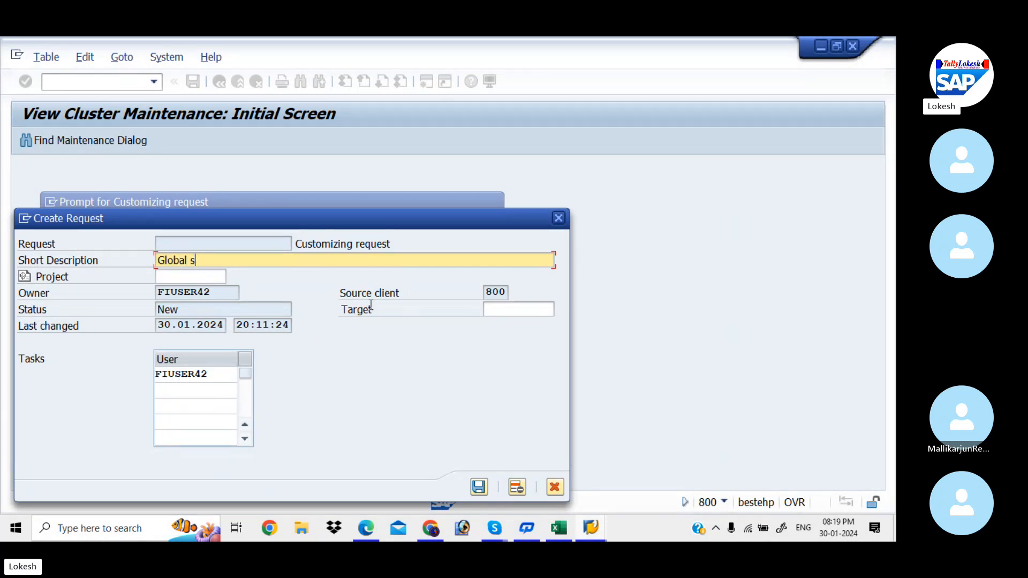
{"action": "key", "text": "BackSpace"}
{"action": "type", "text": "Settings for ki"}
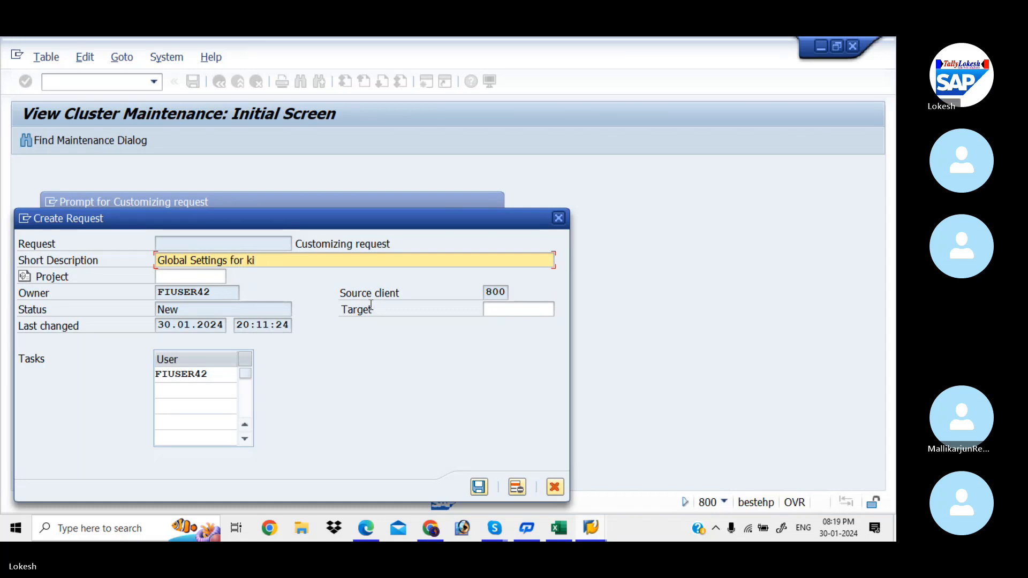
{"action": "key", "text": "BackSpace"}
{"action": "type", "text": "KIAA"}
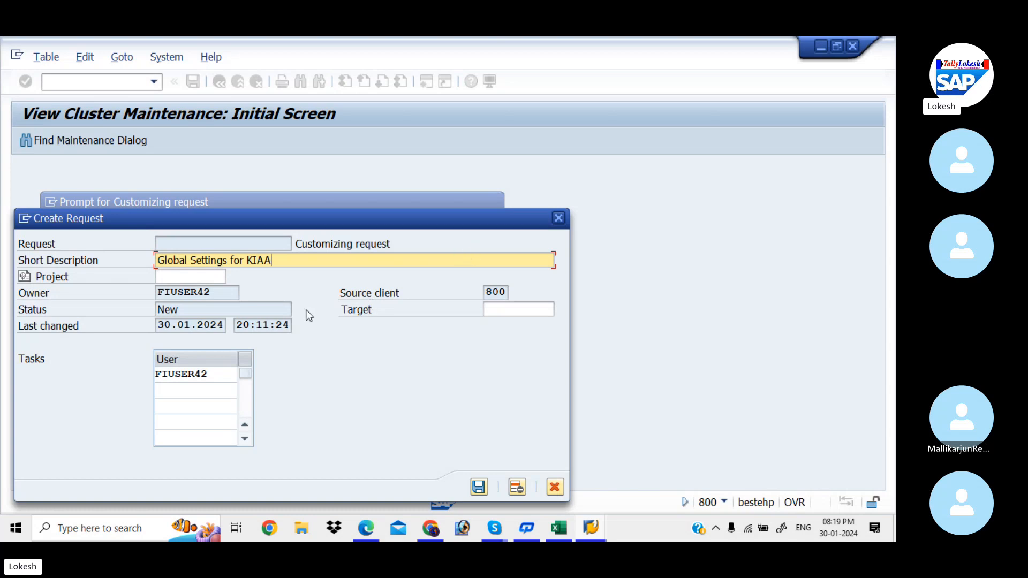
{"action": "left_click", "coordinate": [480, 493]}
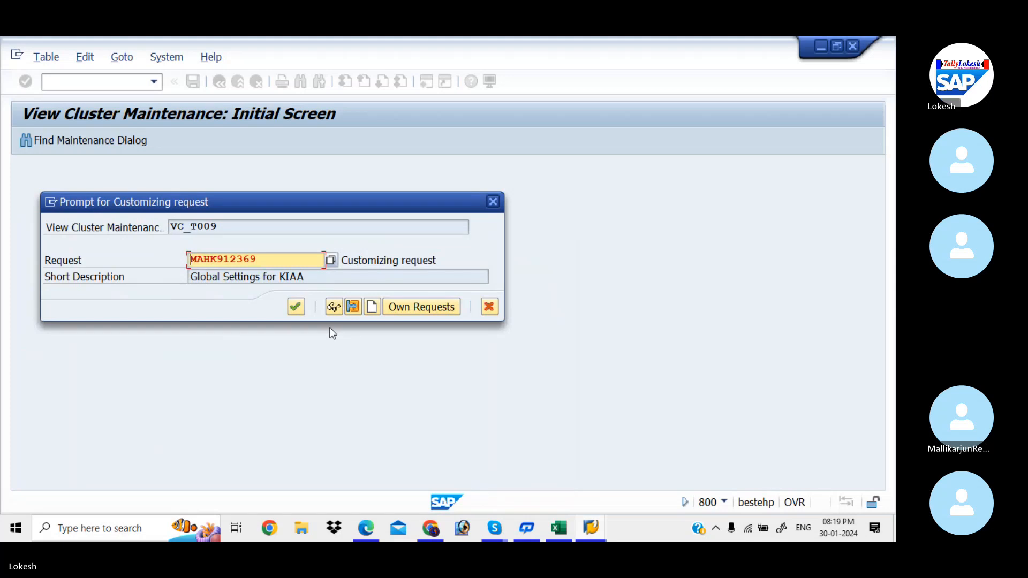
{"action": "left_click", "coordinate": [298, 314]}
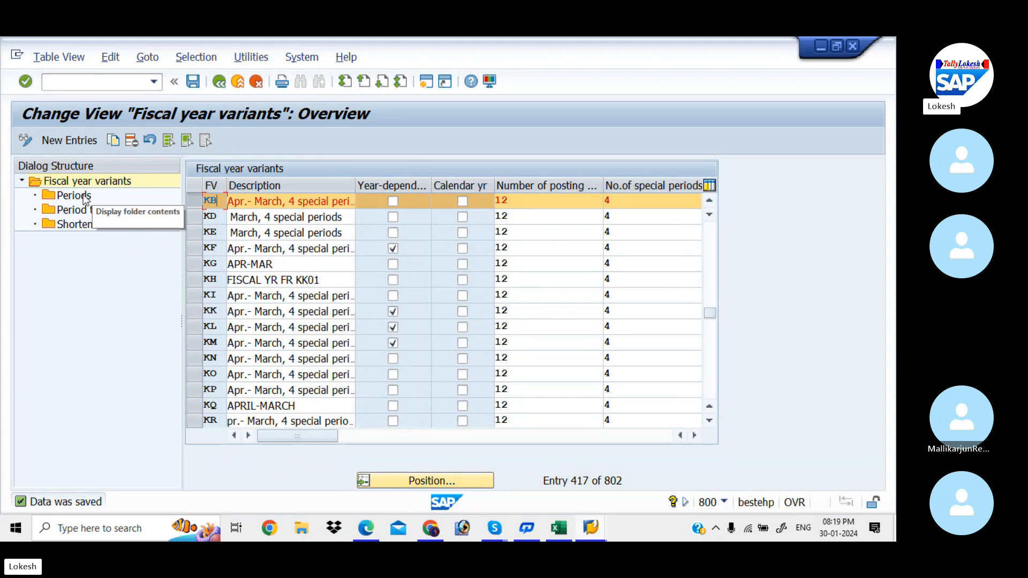
Step: Open the periods of fiscal year variant KB and review the day and period assignments of months 1 to 4
{"action": "double_click", "coordinate": [75, 195]}
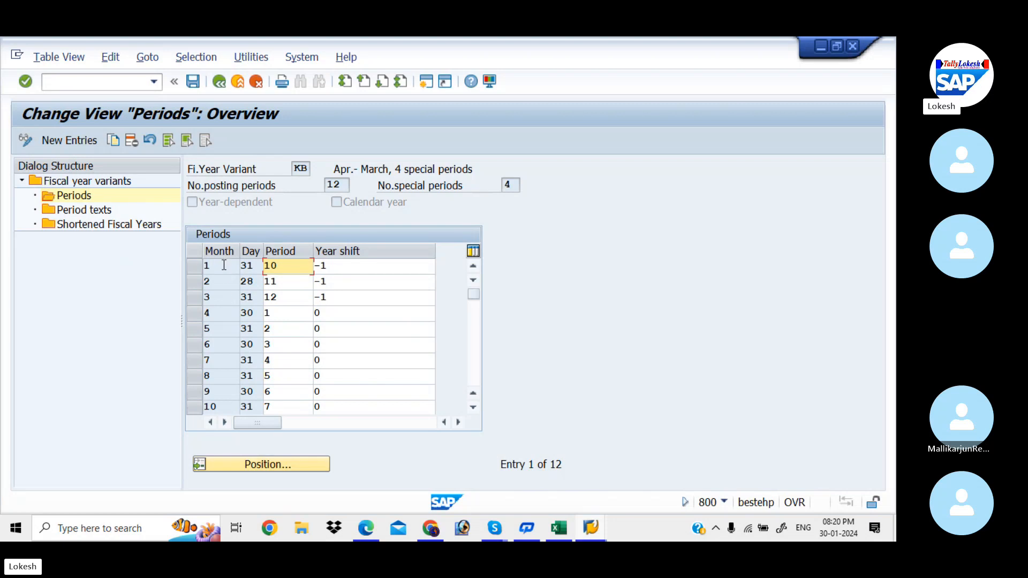
{"action": "left_click", "coordinate": [248, 265]}
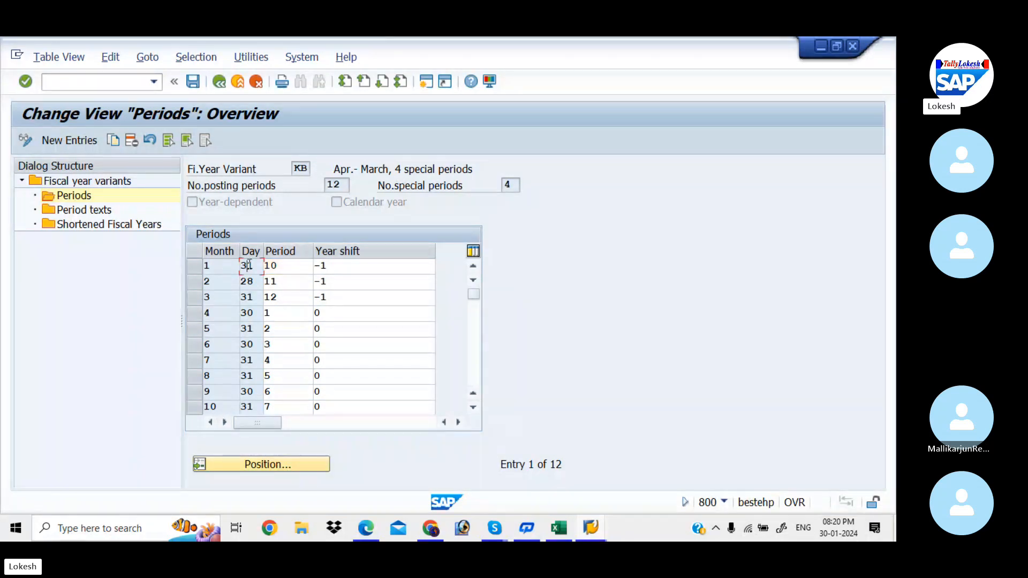
{"action": "left_click", "coordinate": [233, 278]}
{"action": "left_click", "coordinate": [254, 280]}
{"action": "left_click", "coordinate": [234, 294]}
{"action": "left_click", "coordinate": [248, 297]}
{"action": "left_click", "coordinate": [246, 314]}
{"action": "left_click", "coordinate": [284, 311]}
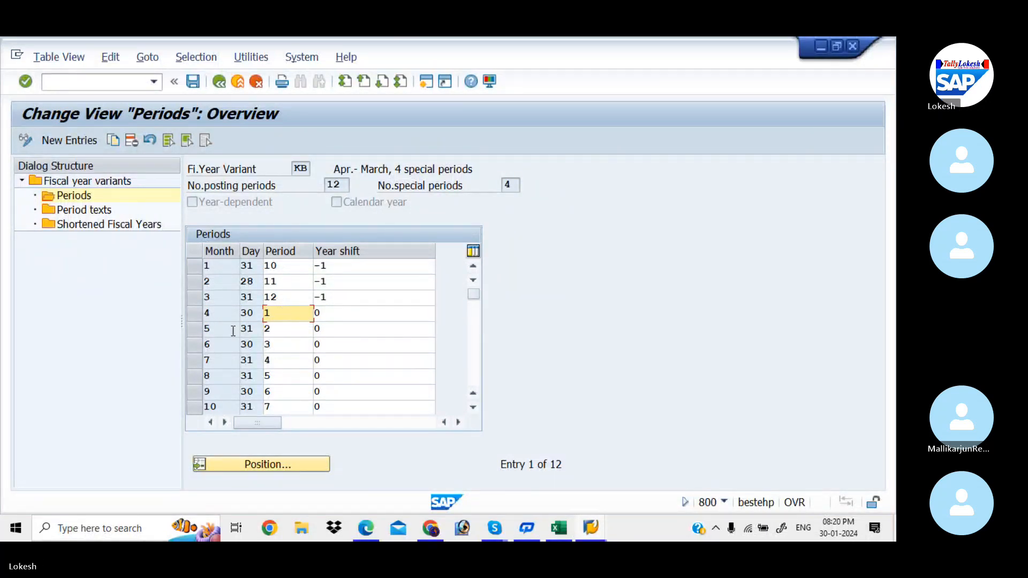
Step: Review the posting periods assigned to months 5 to 12 of variant KB
{"action": "left_click", "coordinate": [211, 329]}
{"action": "left_click", "coordinate": [278, 333]}
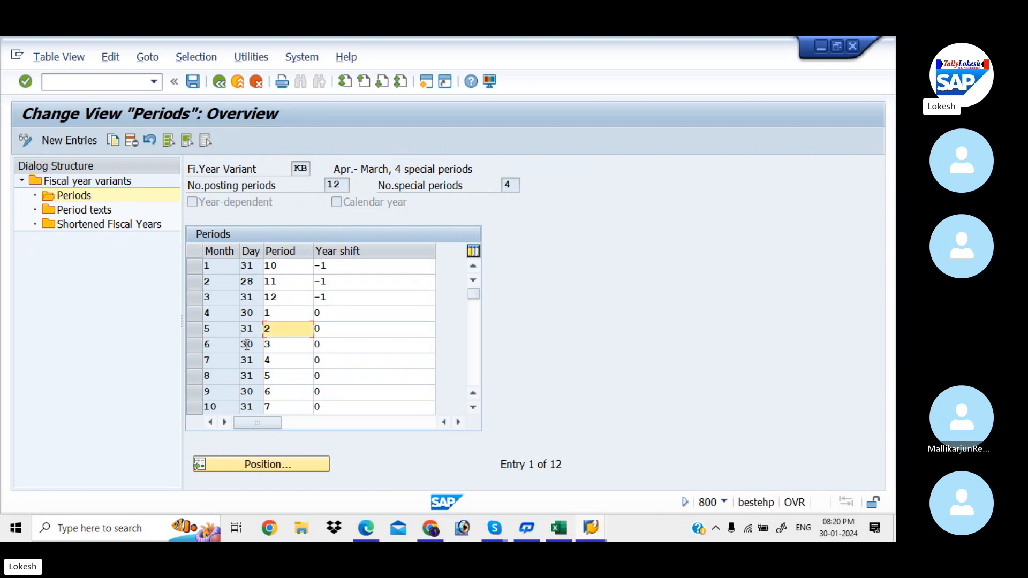
{"action": "left_click", "coordinate": [224, 345]}
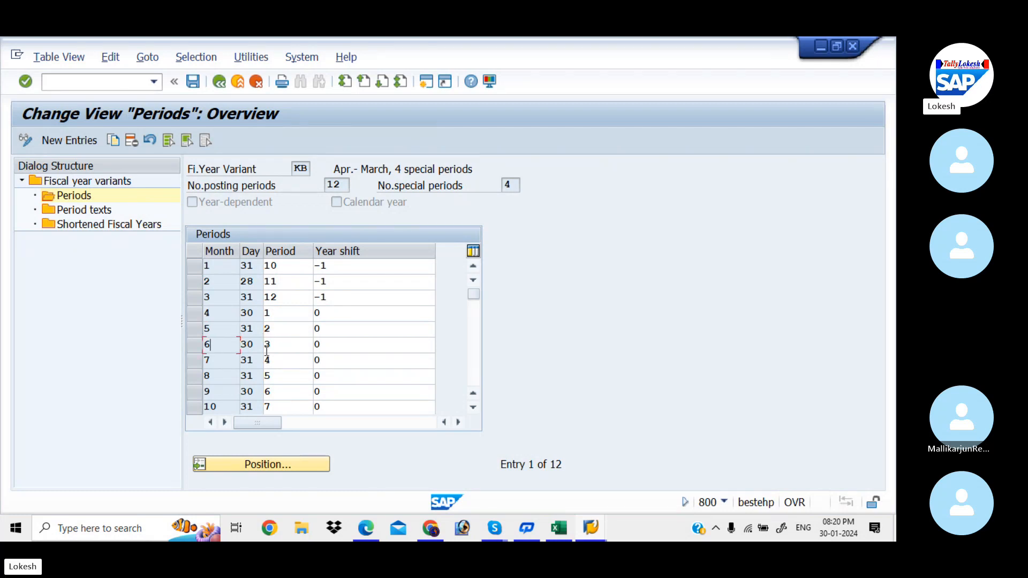
{"action": "left_click", "coordinate": [266, 351]}
{"action": "left_click", "coordinate": [222, 361]}
{"action": "left_click", "coordinate": [273, 360]}
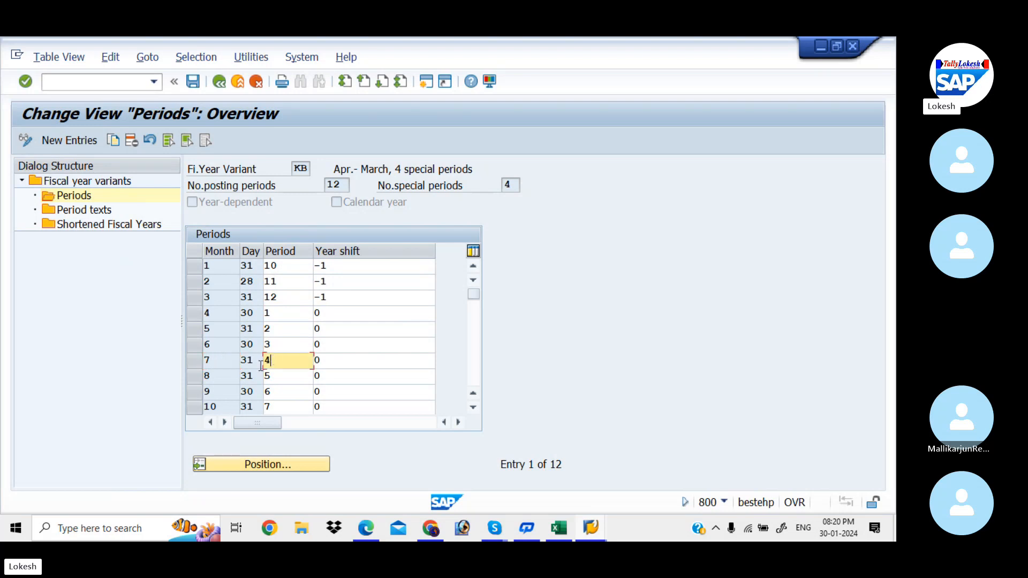
{"action": "left_click", "coordinate": [232, 375]}
{"action": "left_click", "coordinate": [273, 376]}
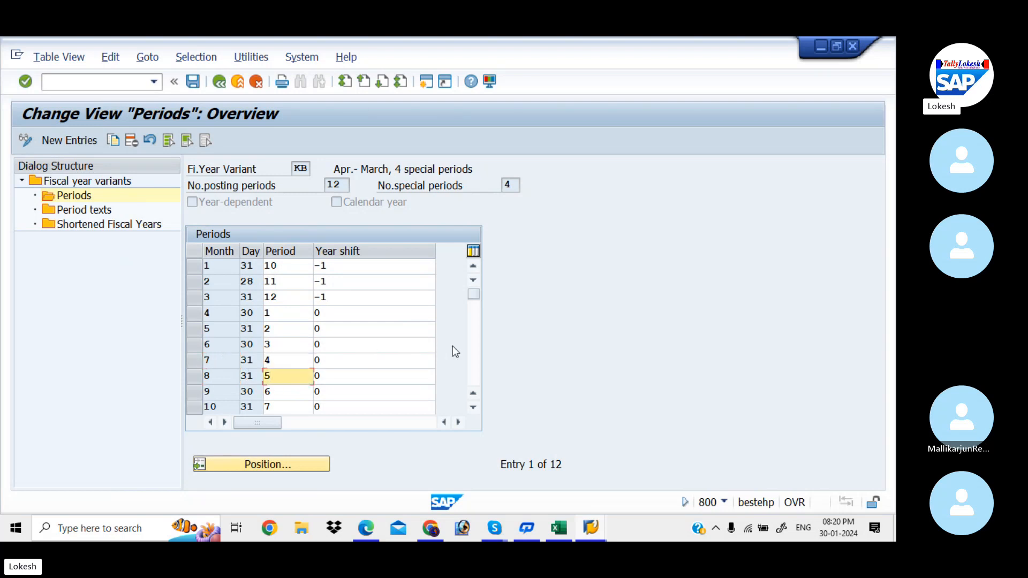
{"action": "left_click", "coordinate": [473, 354]}
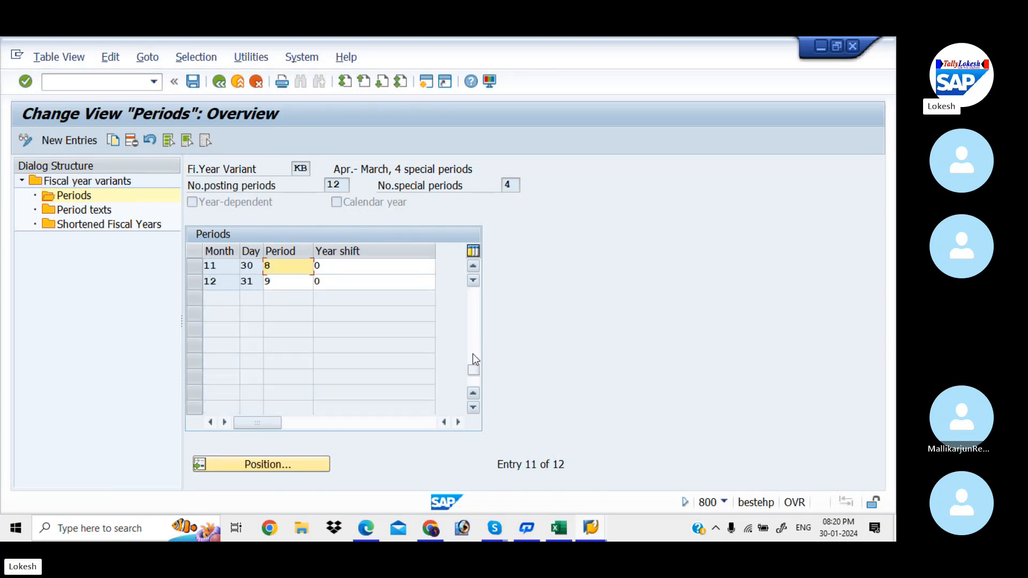
{"action": "left_click", "coordinate": [273, 283]}
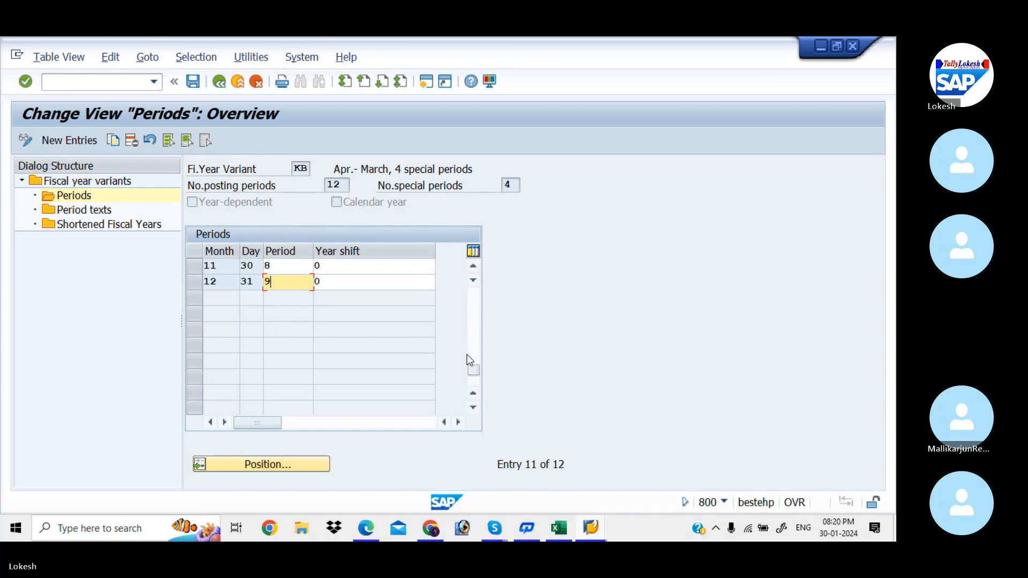
{"action": "left_click_drag", "start_coordinate": [474, 368], "coordinate": [476, 283]}
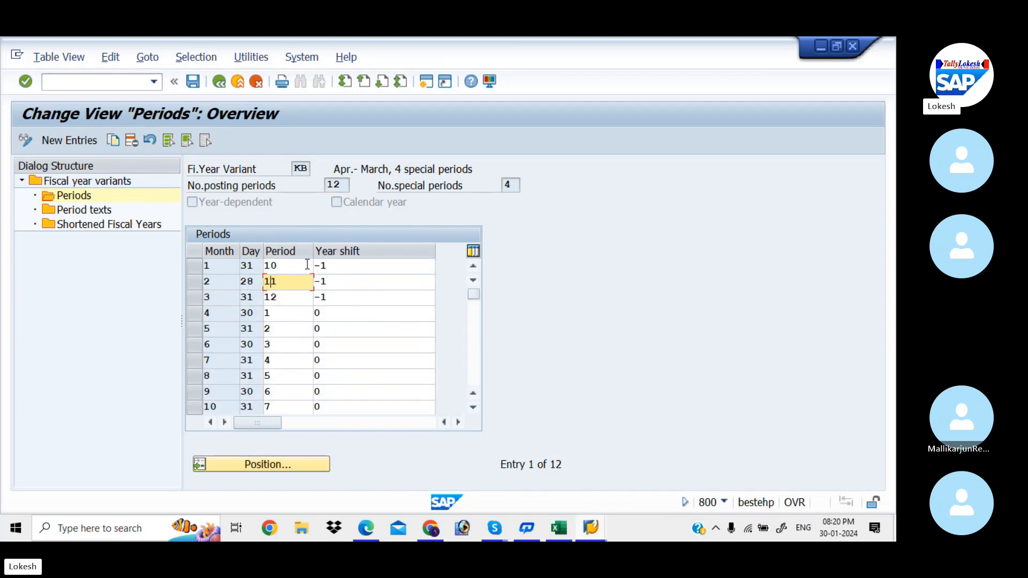
Step: Check the year shift and period values of months 1 to 3 in variant KB
{"action": "left_click", "coordinate": [340, 266]}
{"action": "left_click", "coordinate": [342, 281]}
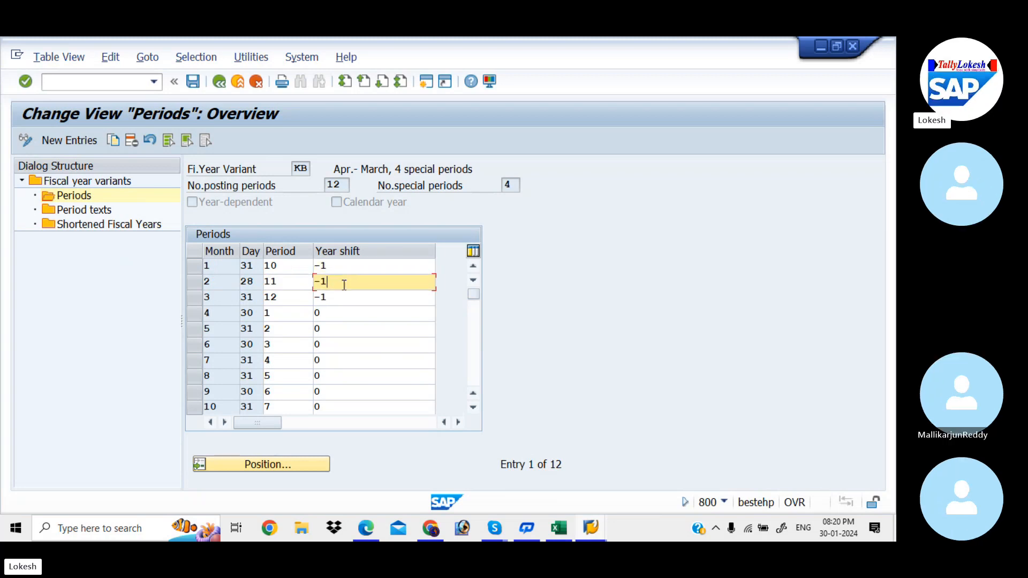
{"action": "left_click", "coordinate": [347, 298]}
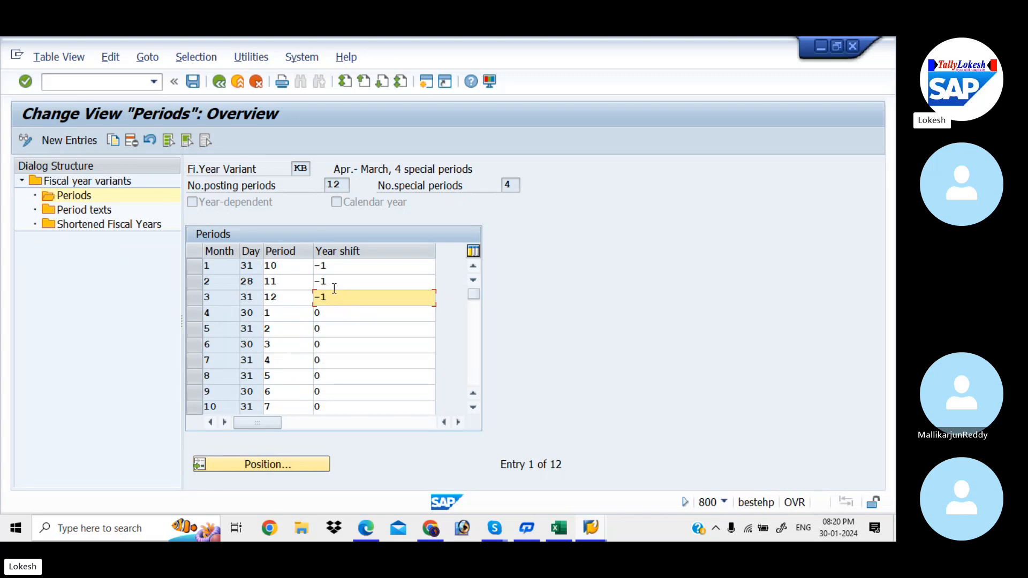
{"action": "left_click", "coordinate": [283, 265]}
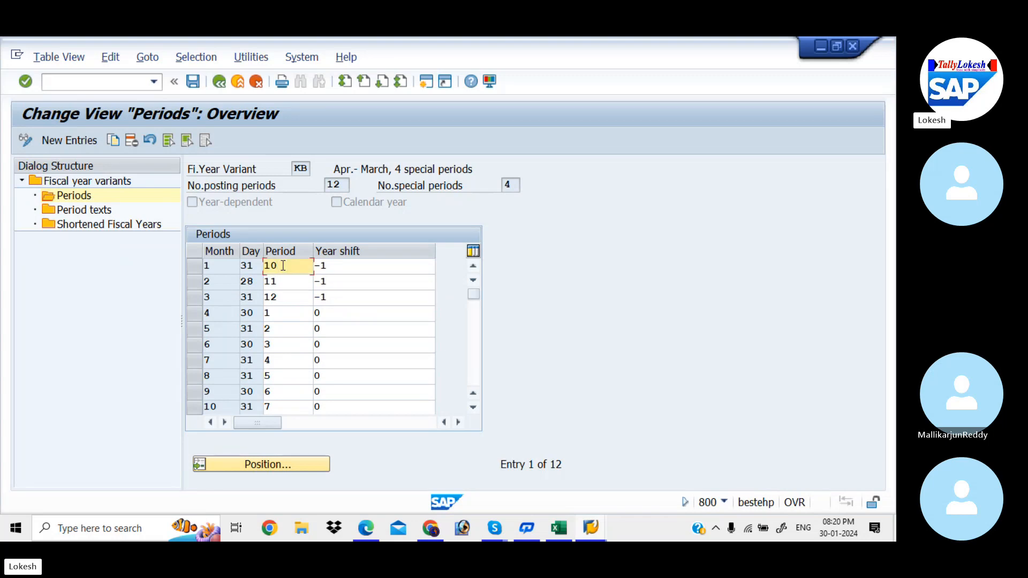
{"action": "left_click", "coordinate": [285, 280]}
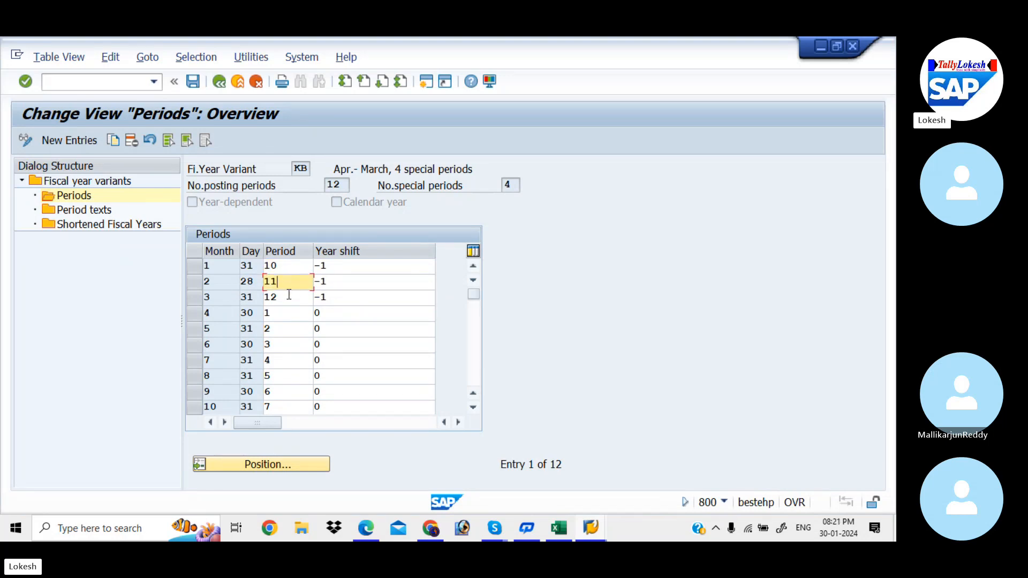
{"action": "left_click", "coordinate": [289, 297]}
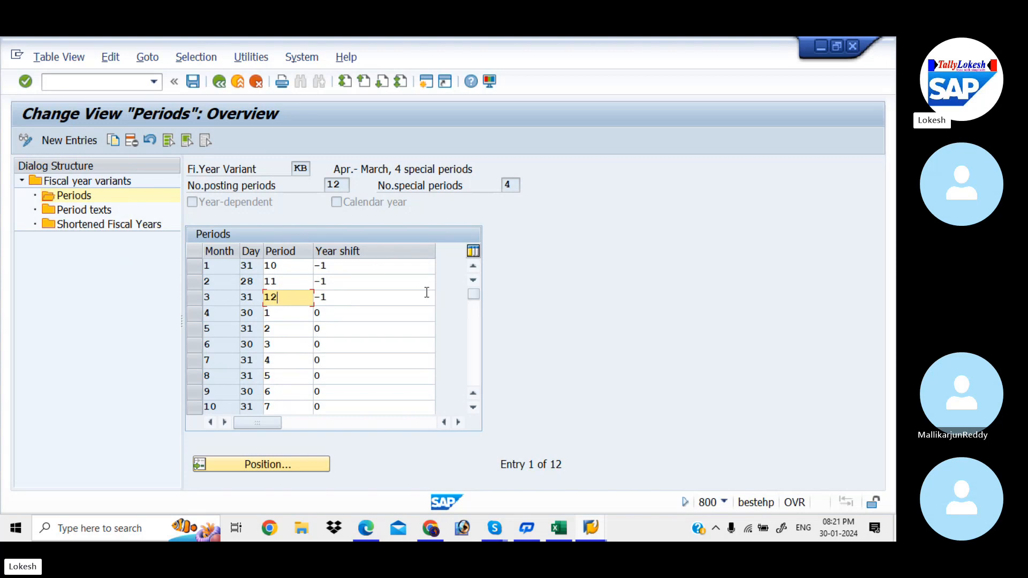
Step: Switch to the Excel workbook and examine the month, day, period and year shift table on the Global Settings sheet
{"action": "left_click", "coordinate": [559, 528]}
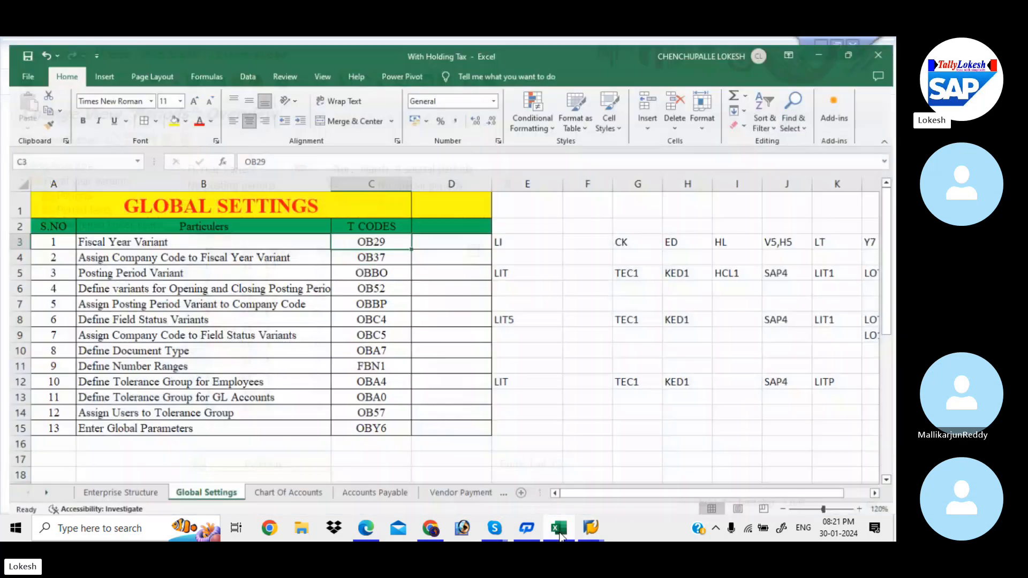
{"action": "left_click", "coordinate": [546, 368]}
{"action": "key", "text": "Down"}
{"action": "key", "text": "Down"}
{"action": "key", "text": "Down"}
{"action": "key", "text": "Down"}
{"action": "key", "text": "Down"}
{"action": "key", "text": "Down"}
{"action": "key", "text": "Down"}
{"action": "key", "text": "Down"}
{"action": "key", "text": "Down"}
{"action": "key", "text": "Down"}
{"action": "key", "text": "Down"}
{"action": "key", "text": "Down"}
{"action": "key", "text": "Down"}
{"action": "key", "text": "Down"}
{"action": "key", "text": "Down"}
{"action": "key", "text": "Down"}
{"action": "key", "text": "Down"}
{"action": "key", "text": "Down"}
{"action": "key", "text": "Down"}
{"action": "key", "text": "Down"}
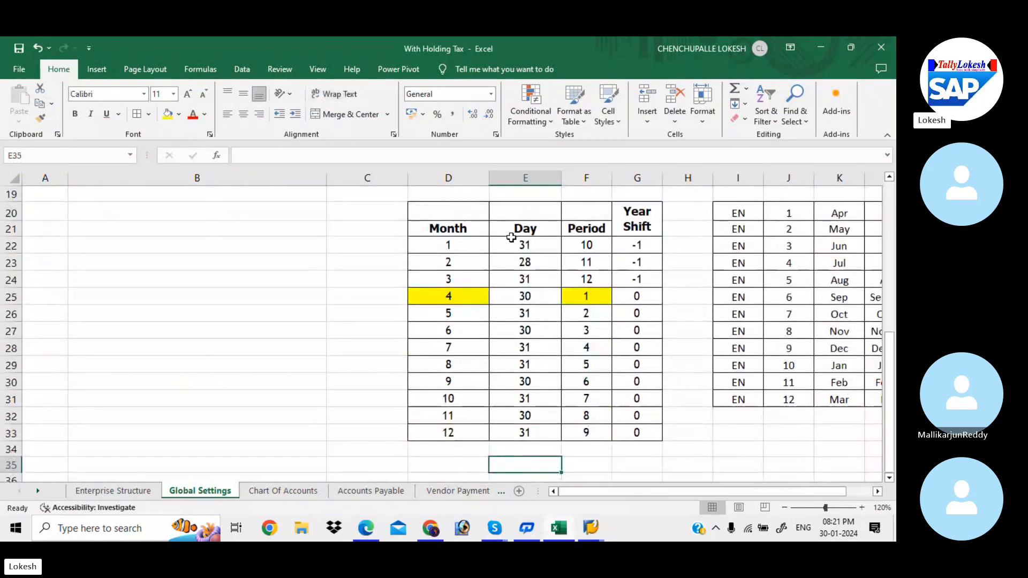
{"action": "left_click_drag", "start_coordinate": [475, 244], "coordinate": [640, 459]}
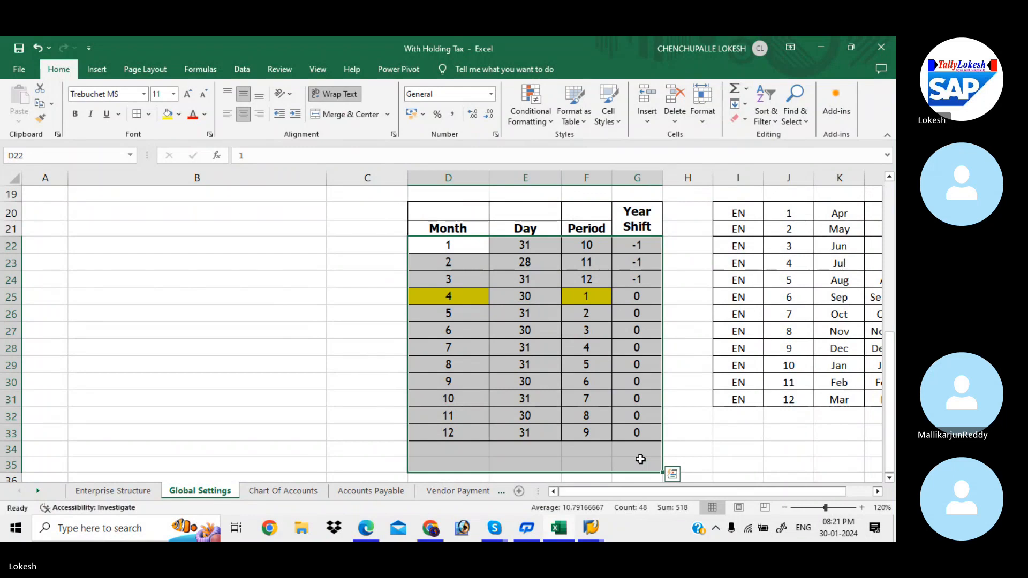
{"action": "left_click", "coordinate": [586, 381]}
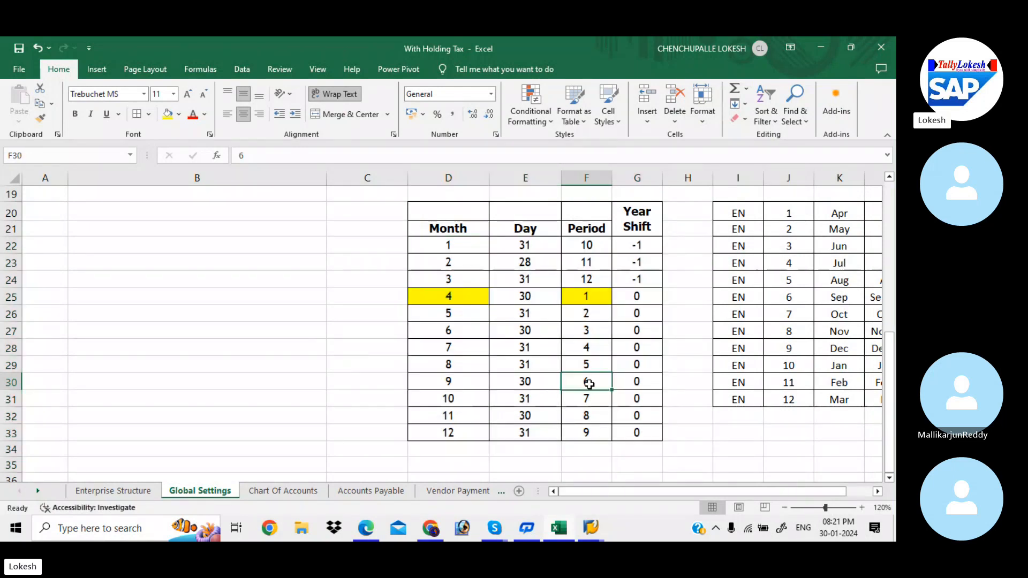
Step: Switch to Global Setting configuration.pdf in Edge and examine the month, day, period and year shift table on page 3
{"action": "left_click", "coordinate": [368, 526]}
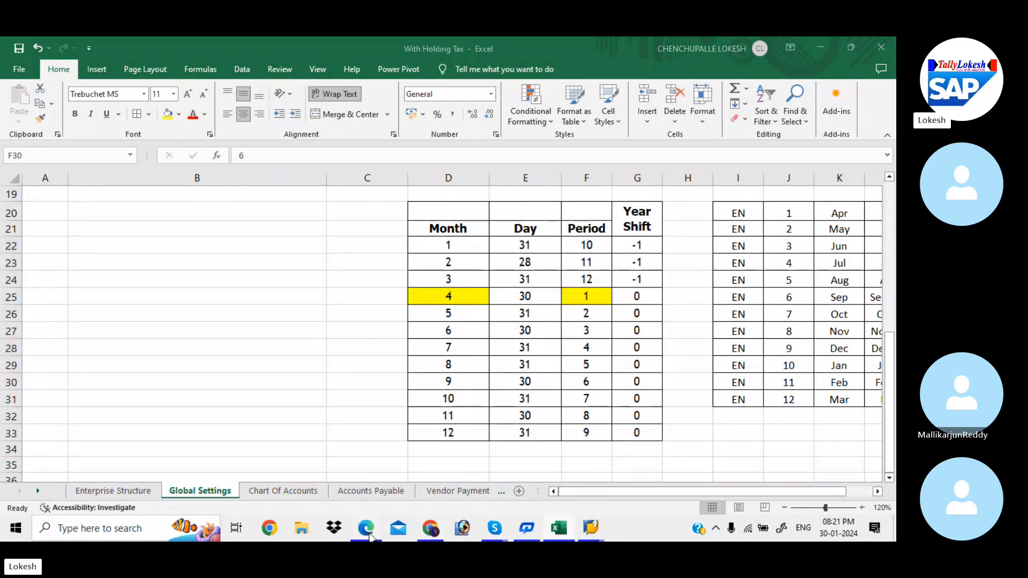
{"action": "scroll", "coordinate": [399, 323], "scroll_direction": "down", "scroll_amount": 7}
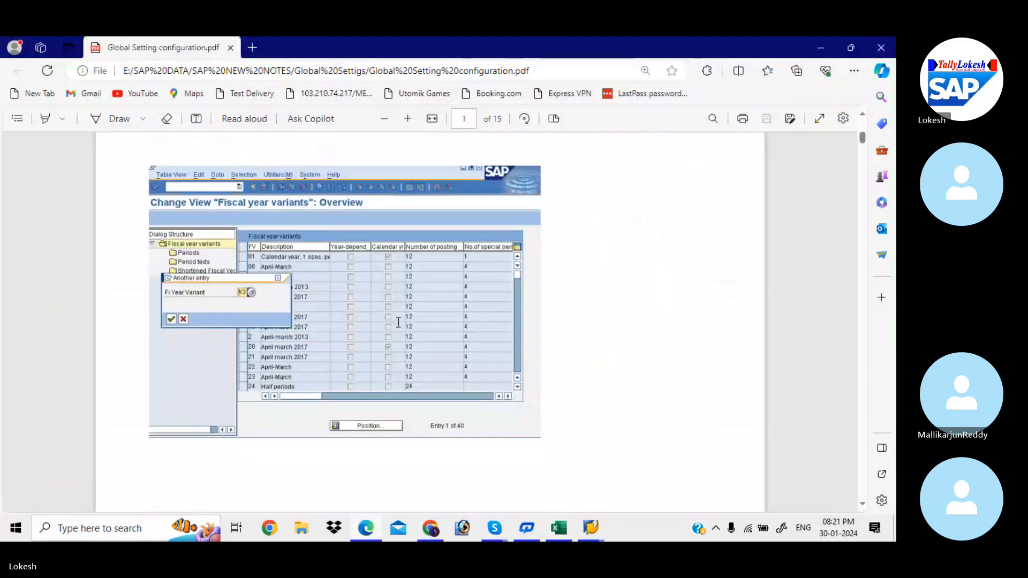
{"action": "scroll", "coordinate": [399, 323], "scroll_direction": "down", "scroll_amount": 10}
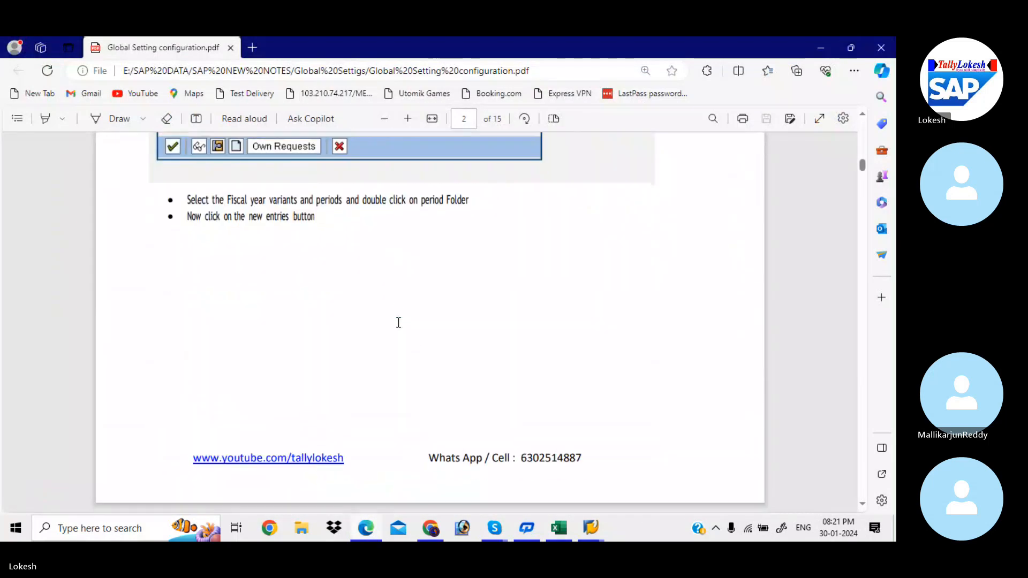
{"action": "scroll", "coordinate": [399, 322], "scroll_direction": "down", "scroll_amount": 10}
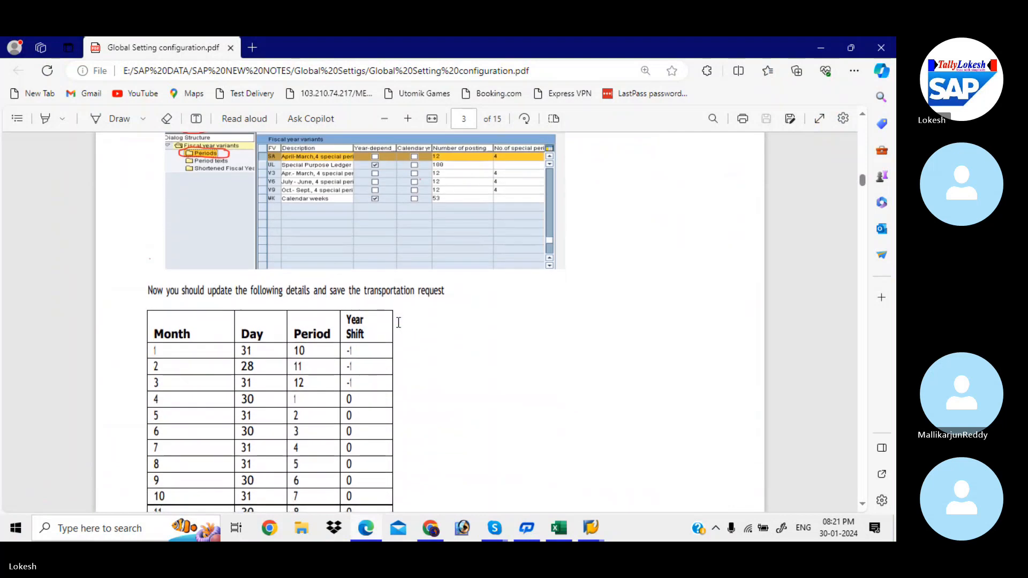
{"action": "scroll", "coordinate": [399, 323], "scroll_direction": "down", "scroll_amount": 1}
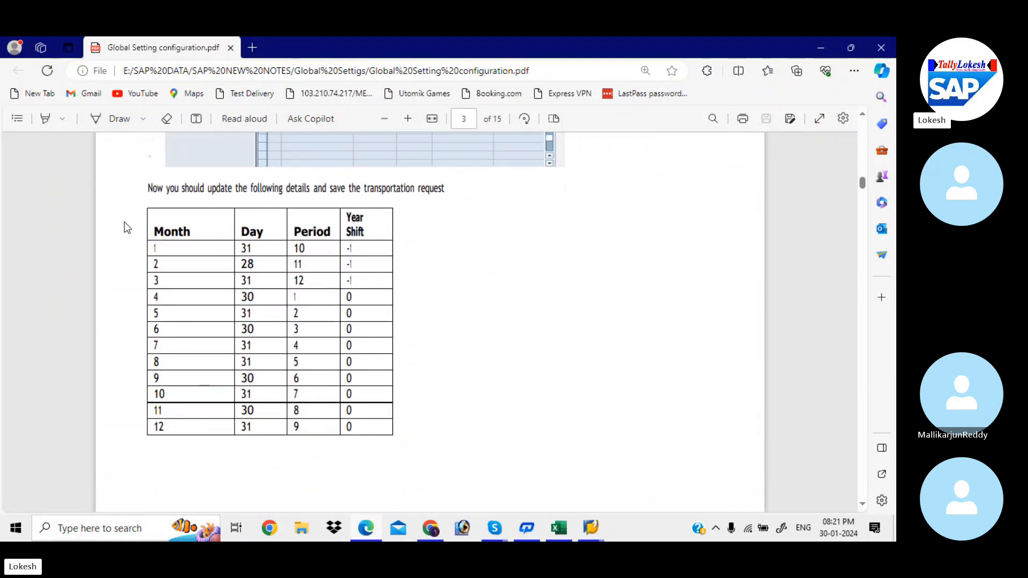
{"action": "left_click_drag", "start_coordinate": [154, 250], "coordinate": [384, 426]}
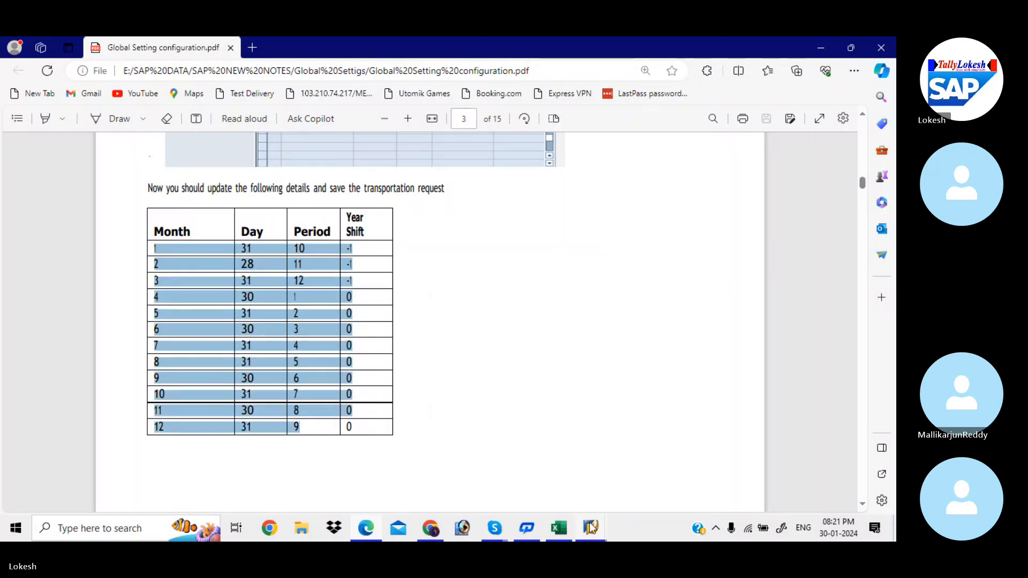
Step: Switch back to SAP and start new entries in the period texts of fiscal year variant KB
{"action": "mouse_move", "coordinate": [591, 526]}
{"action": "left_click", "coordinate": [648, 473]}
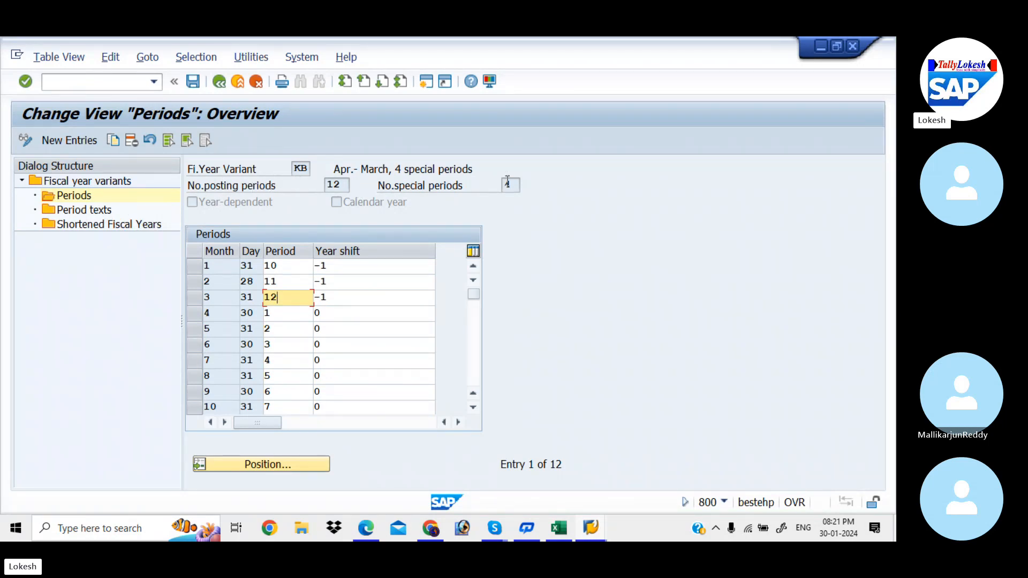
{"action": "double_click", "coordinate": [95, 215]}
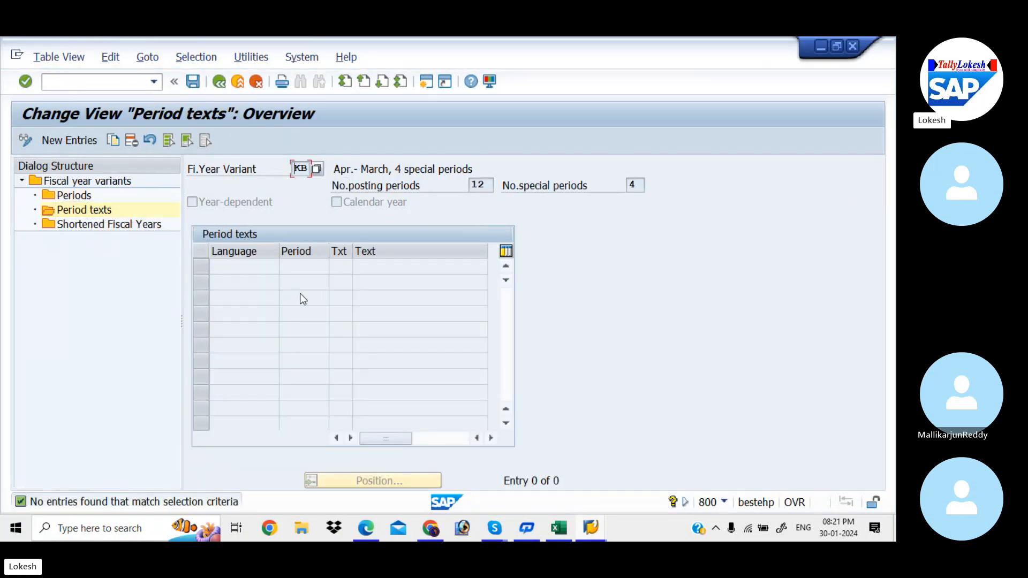
{"action": "left_click", "coordinate": [80, 140]}
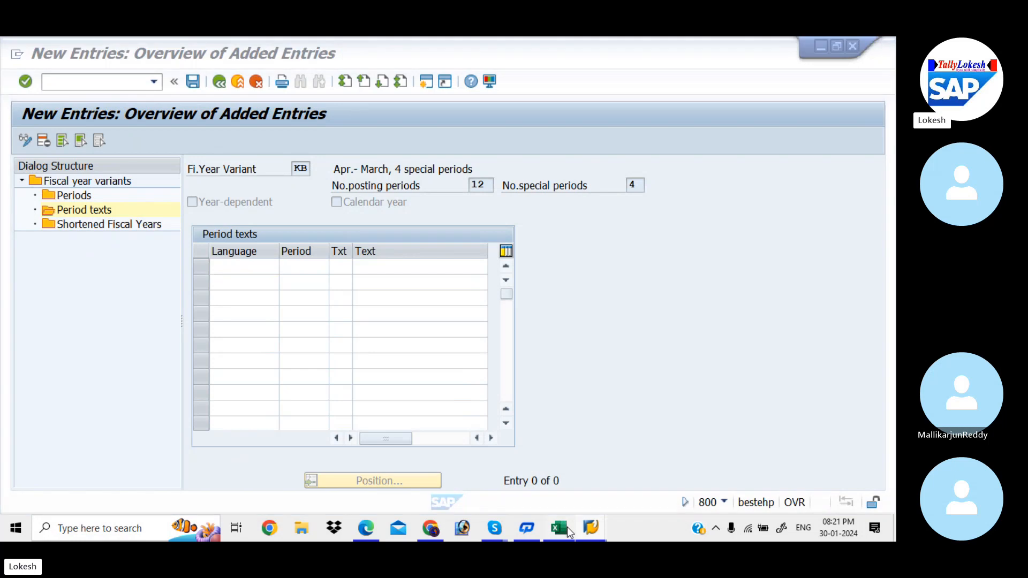
Step: Switch to the Excel workbook and copy the EN period texts table in I20:L31 of the Global Settings sheet
{"action": "left_click", "coordinate": [566, 525]}
{"action": "key", "text": "Right"}
{"action": "key", "text": "Right"}
{"action": "key", "text": "Right"}
{"action": "key", "text": "Right"}
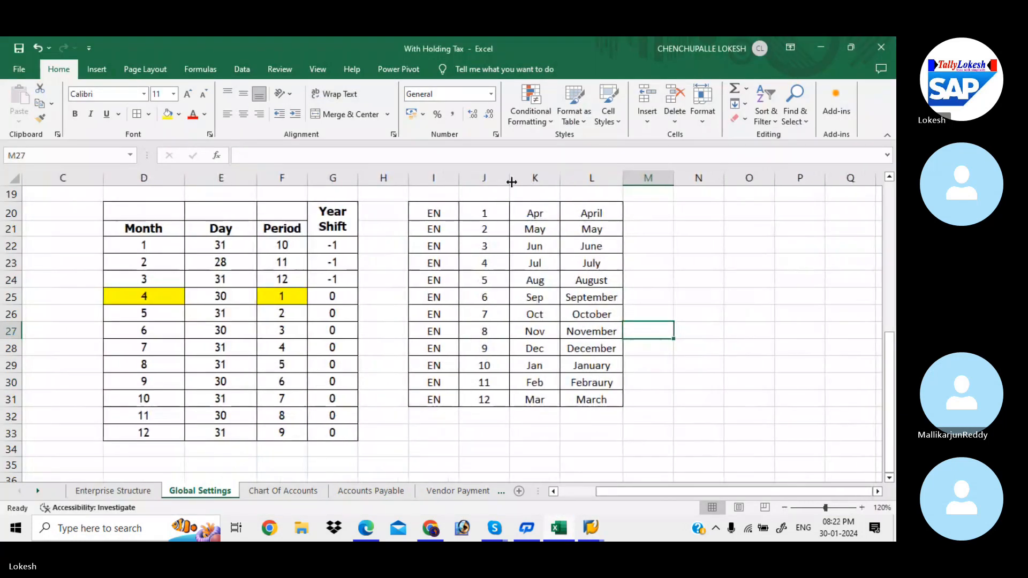
{"action": "mouse_move", "coordinate": [444, 210]}
{"action": "left_mouse_down"}
{"action": "mouse_move", "coordinate": [523, 228]}
{"action": "mouse_move", "coordinate": [609, 331]}
{"action": "mouse_move", "coordinate": [594, 384]}
{"action": "mouse_move", "coordinate": [602, 399]}
{"action": "mouse_move", "coordinate": [604, 385]}
{"action": "left_mouse_up"}
{"action": "key", "text": "ctrl+c"}
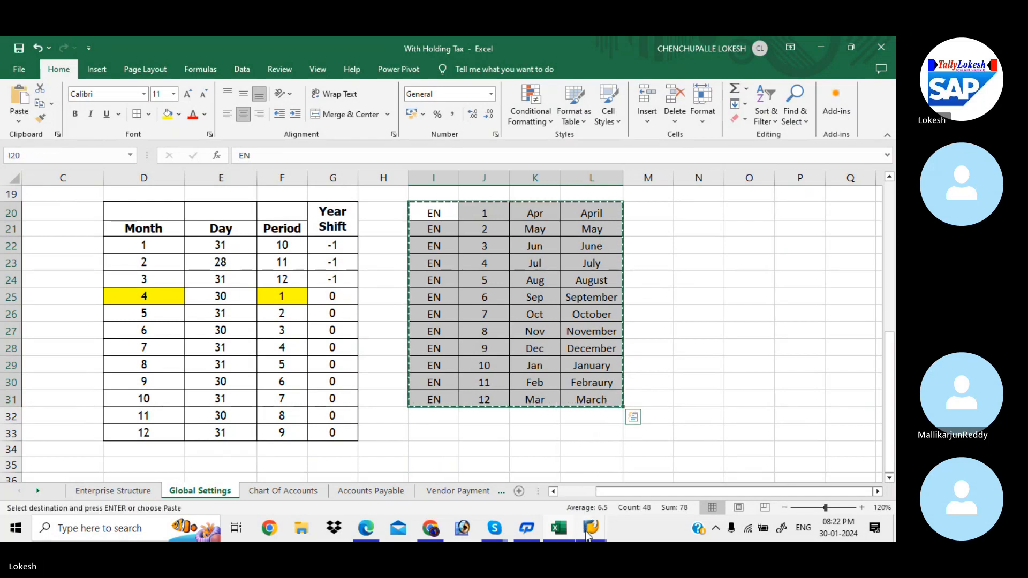
Step: Switch back to SAP, paste the copied period texts into the new entries and widen the Txt column
{"action": "mouse_move", "coordinate": [584, 530]}
{"action": "left_click", "coordinate": [619, 461]}
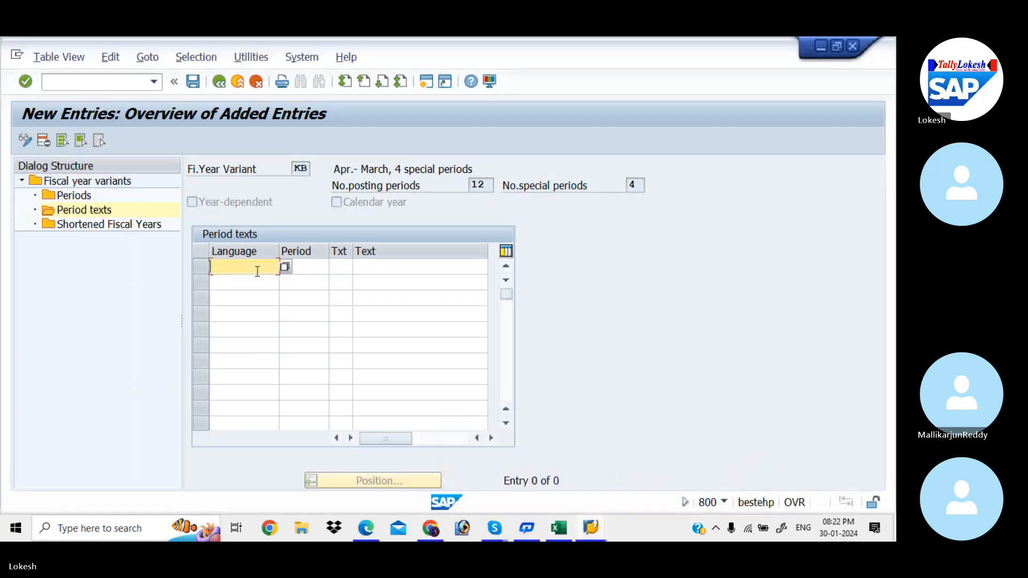
{"action": "key", "text": "ctrl+v"}
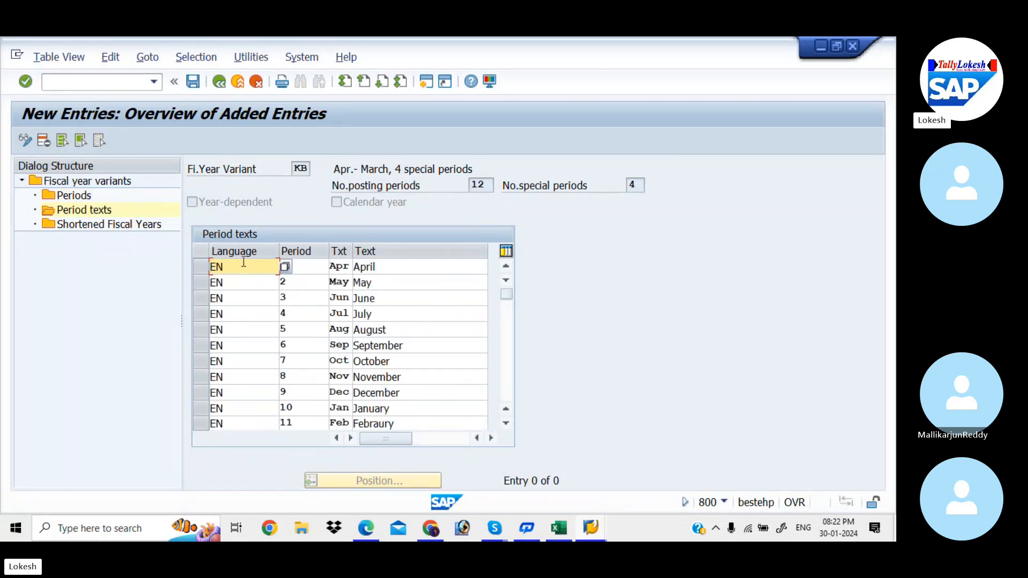
{"action": "left_click", "coordinate": [320, 262]}
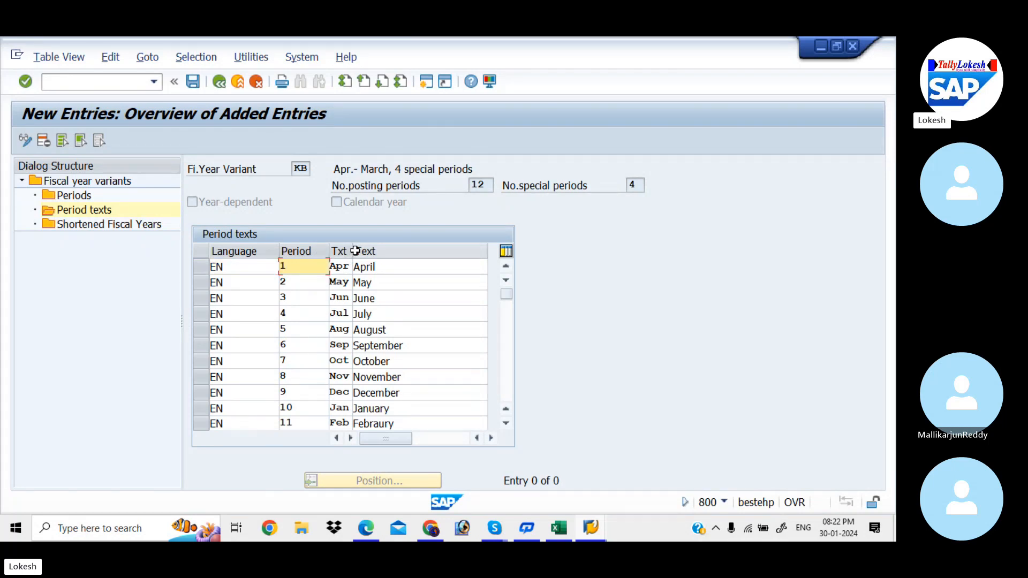
{"action": "left_click_drag", "start_coordinate": [352, 251], "coordinate": [365, 251]}
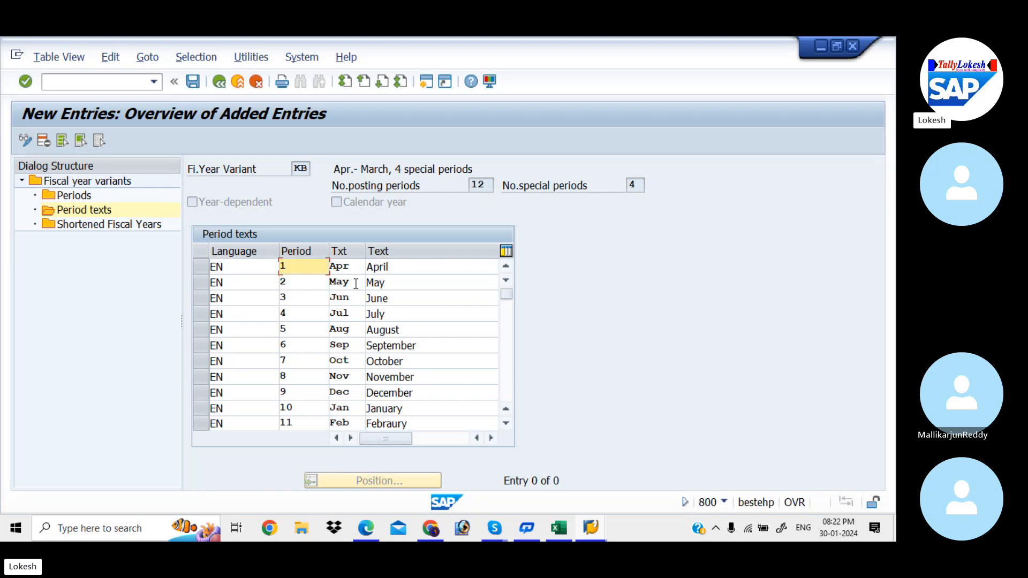
{"action": "left_click", "coordinate": [505, 338]}
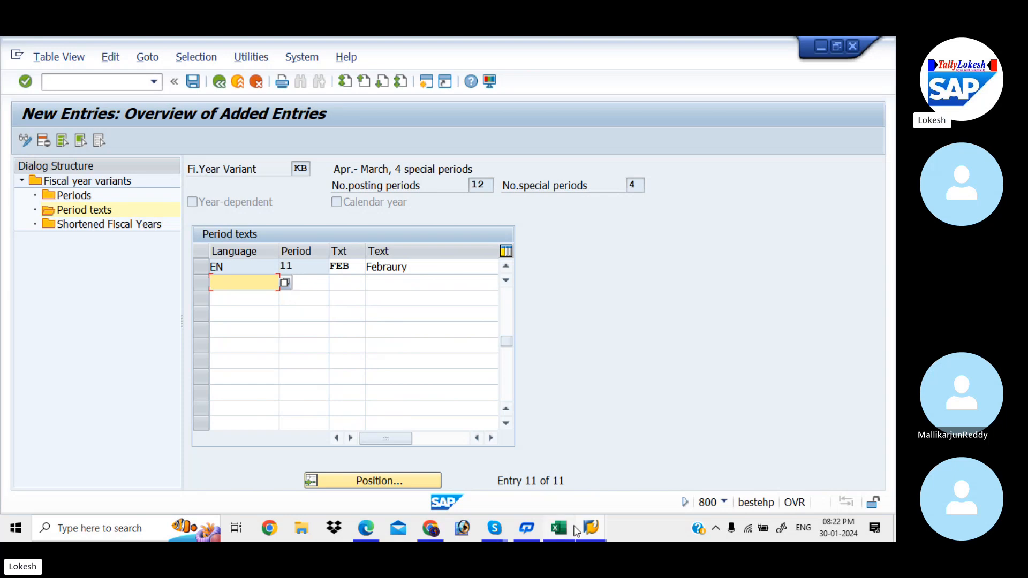
Step: Switch to the Excel workbook and copy the EN period 12 Mar March row in I31:L31
{"action": "mouse_move", "coordinate": [570, 534]}
{"action": "left_click", "coordinate": [599, 480]}
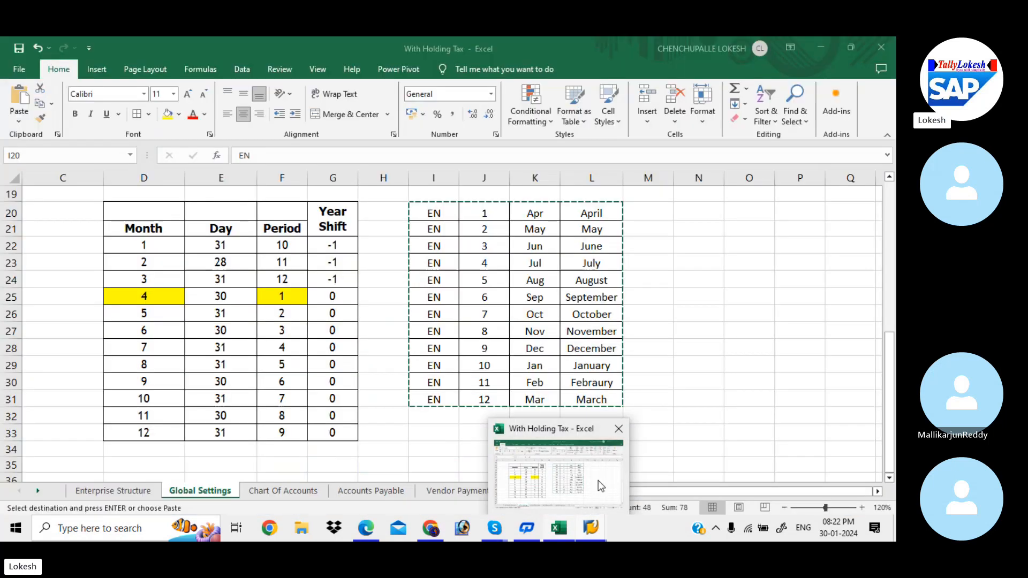
{"action": "left_click", "coordinate": [452, 401]}
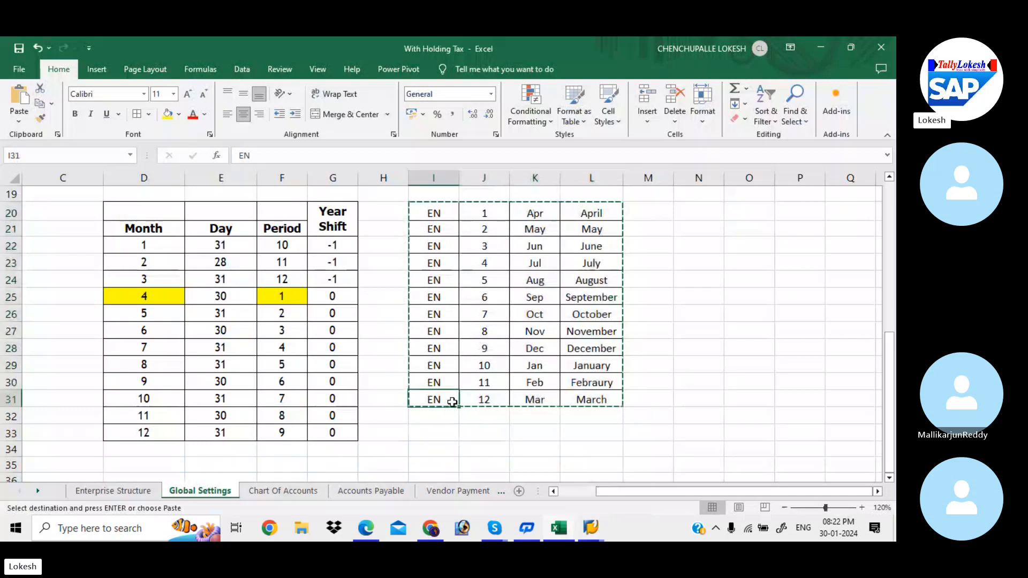
{"action": "key", "text": "Escape"}
{"action": "left_click_drag", "start_coordinate": [453, 402], "coordinate": [598, 402]}
{"action": "key", "text": "ctrl+c"}
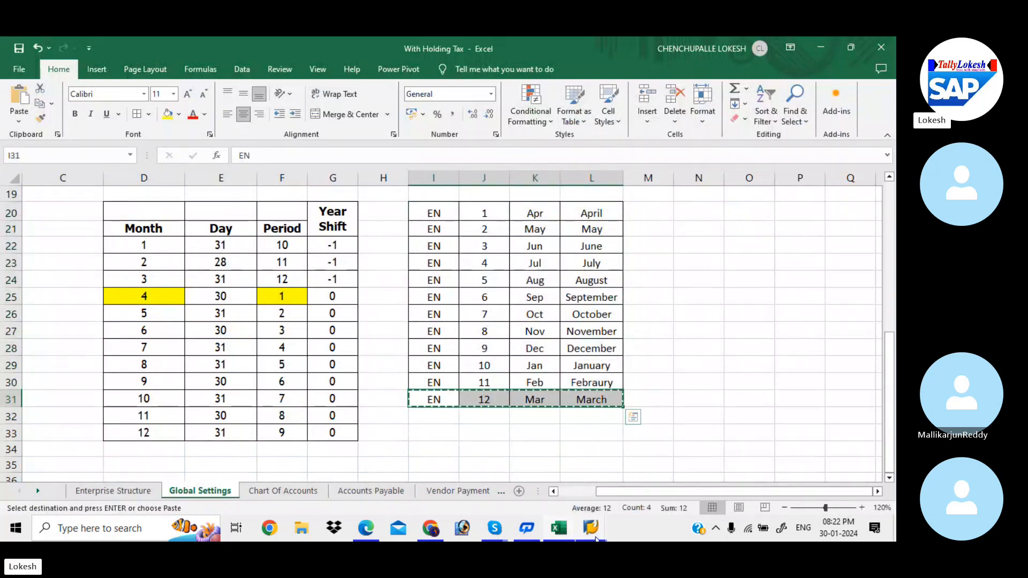
Step: Switch back to SAP, paste the March row below period 11 and save the period texts of variant KB
{"action": "mouse_move", "coordinate": [595, 538]}
{"action": "left_click", "coordinate": [619, 475]}
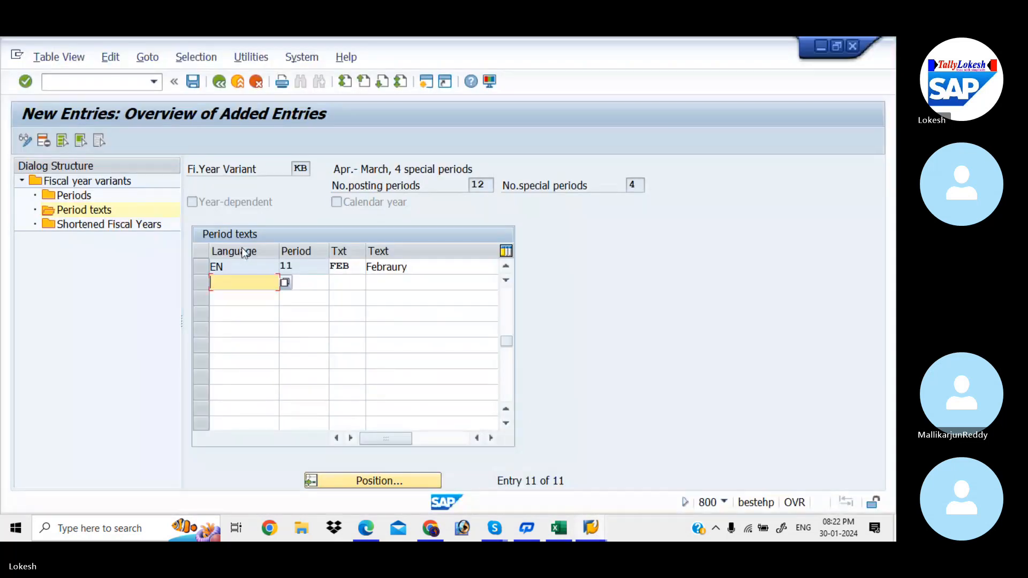
{"action": "key", "text": "ctrl+v"}
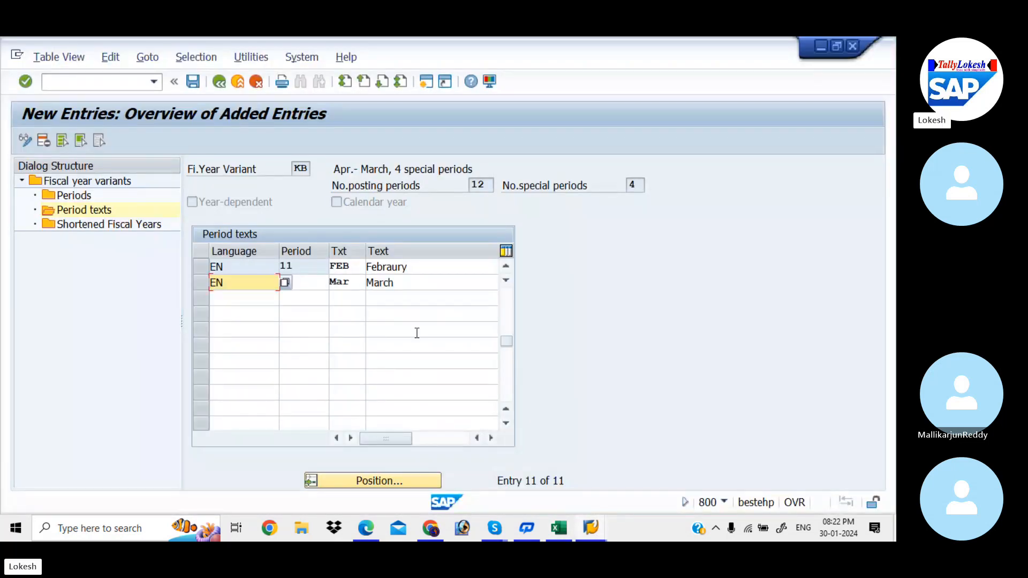
{"action": "left_click_drag", "start_coordinate": [505, 342], "coordinate": [502, 286]}
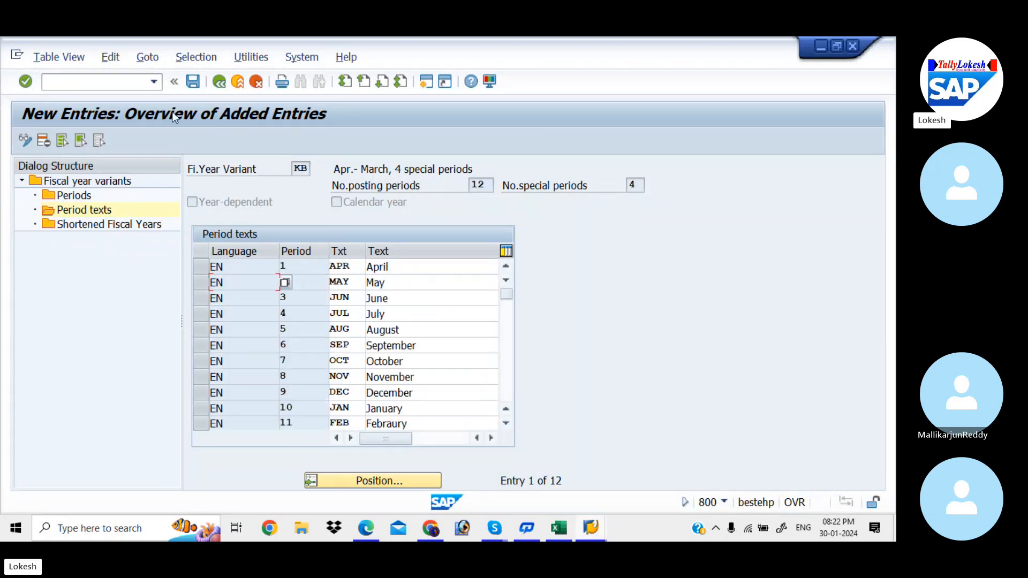
{"action": "left_click", "coordinate": [192, 82]}
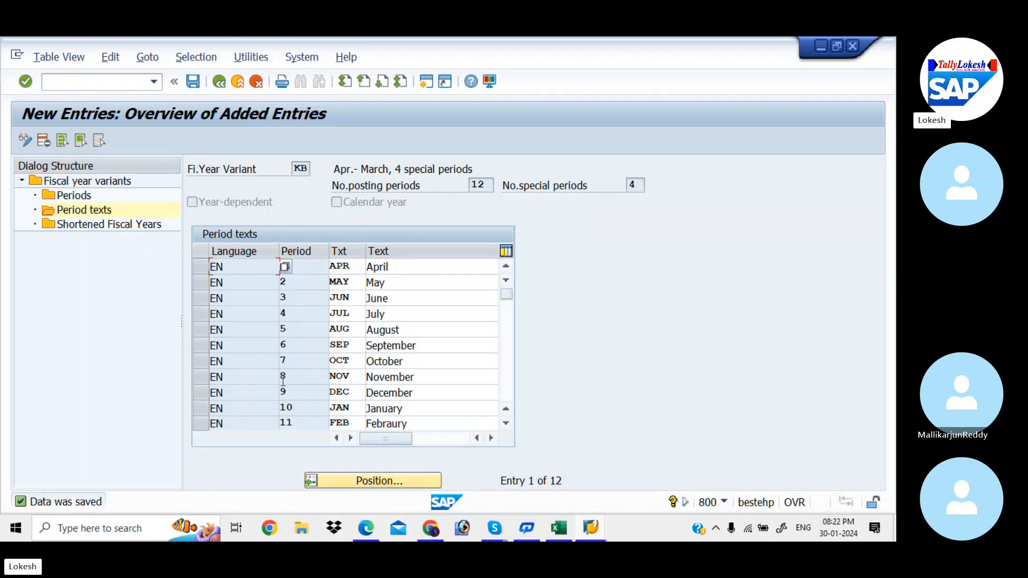
Step: Switch to the Excel workbook and enter KB in cell D3 beside Fiscal Year Variant on the Global Settings sheet
{"action": "left_click", "coordinate": [557, 524]}
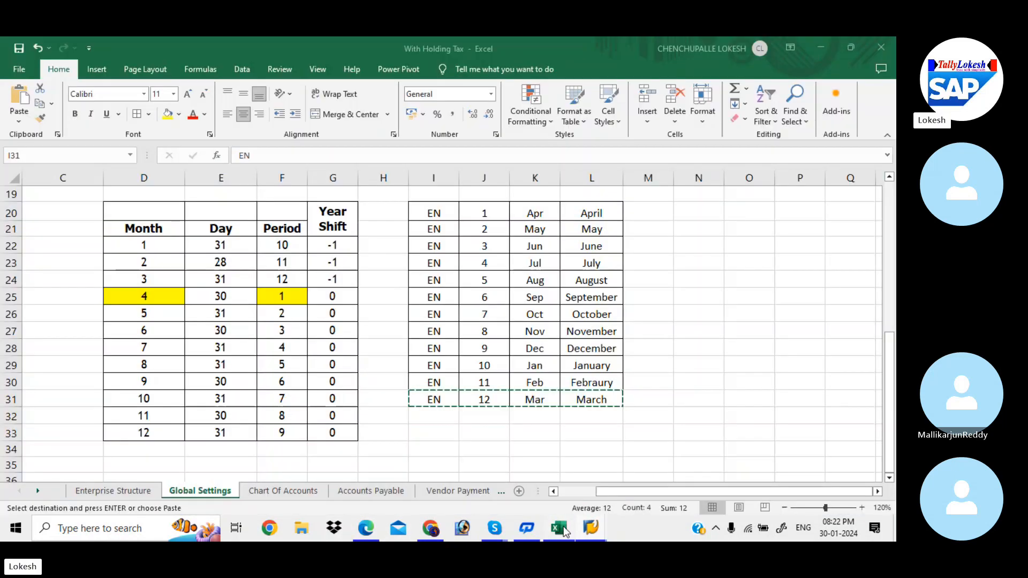
{"action": "left_click", "coordinate": [481, 235]}
{"action": "key", "text": "Up"}
{"action": "key", "text": "Up"}
{"action": "key", "text": "Up"}
{"action": "key", "text": "Up"}
{"action": "key", "text": "Up"}
{"action": "key", "text": "Up"}
{"action": "key", "text": "Up"}
{"action": "key", "text": "Up"}
{"action": "key", "text": "Up"}
{"action": "key", "text": "Up"}
{"action": "key", "text": "Up"}
{"action": "key", "text": "Up"}
{"action": "key", "text": "Up"}
{"action": "key", "text": "Up"}
{"action": "key", "text": "Up"}
{"action": "key", "text": "Up"}
{"action": "key", "text": "Up"}
{"action": "key", "text": "Up"}
{"action": "key", "text": "Up"}
{"action": "key", "text": "Up"}
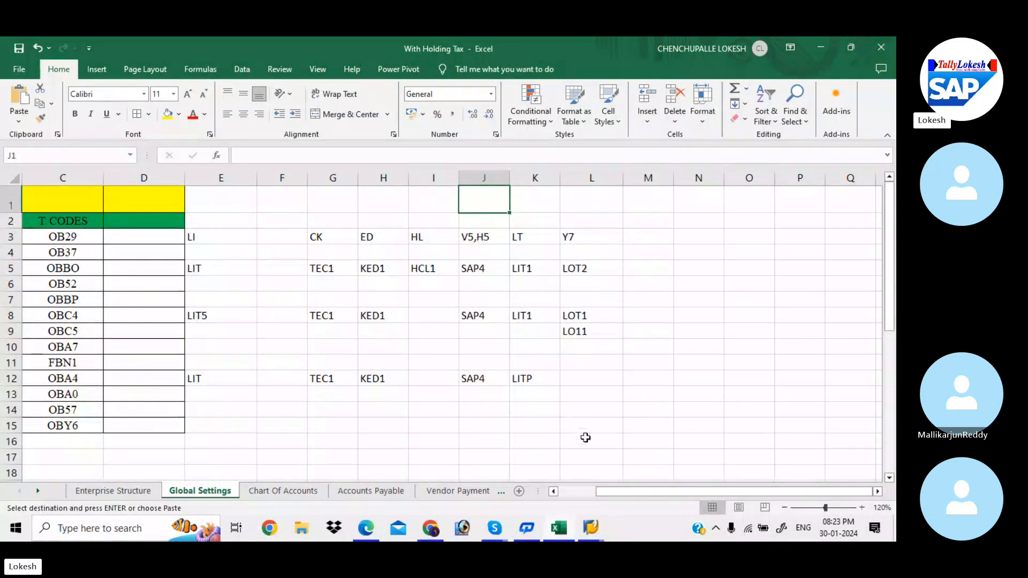
{"action": "left_click_drag", "start_coordinate": [628, 491], "coordinate": [591, 491]}
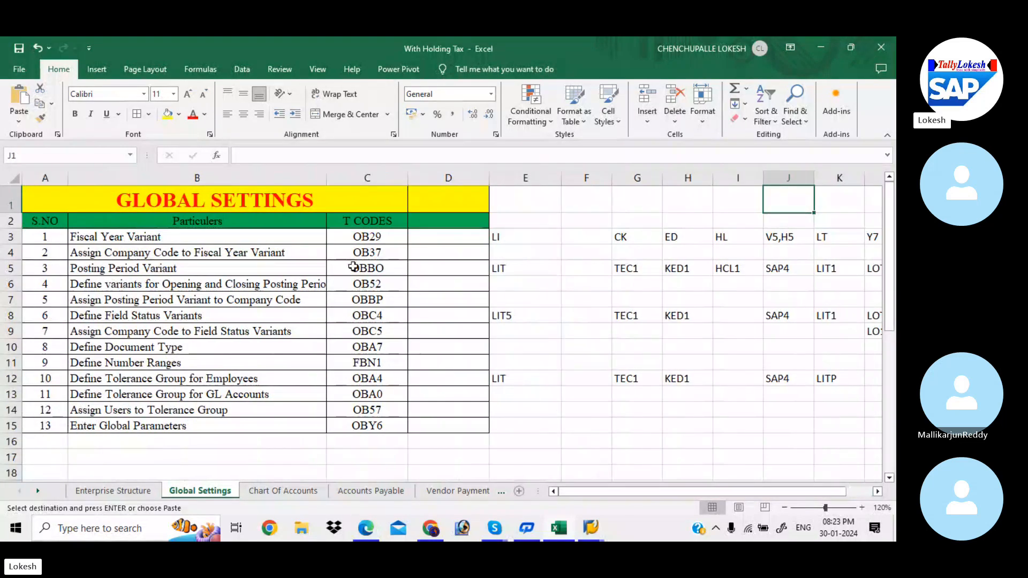
{"action": "left_click", "coordinate": [429, 240]}
{"action": "type", "text": "KB"}
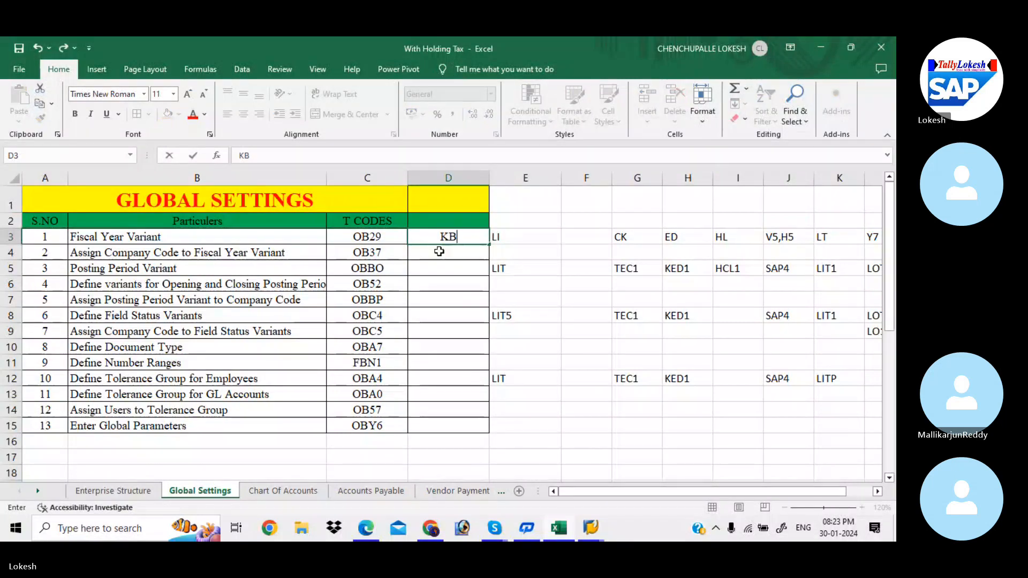
{"action": "key", "text": "Return"}
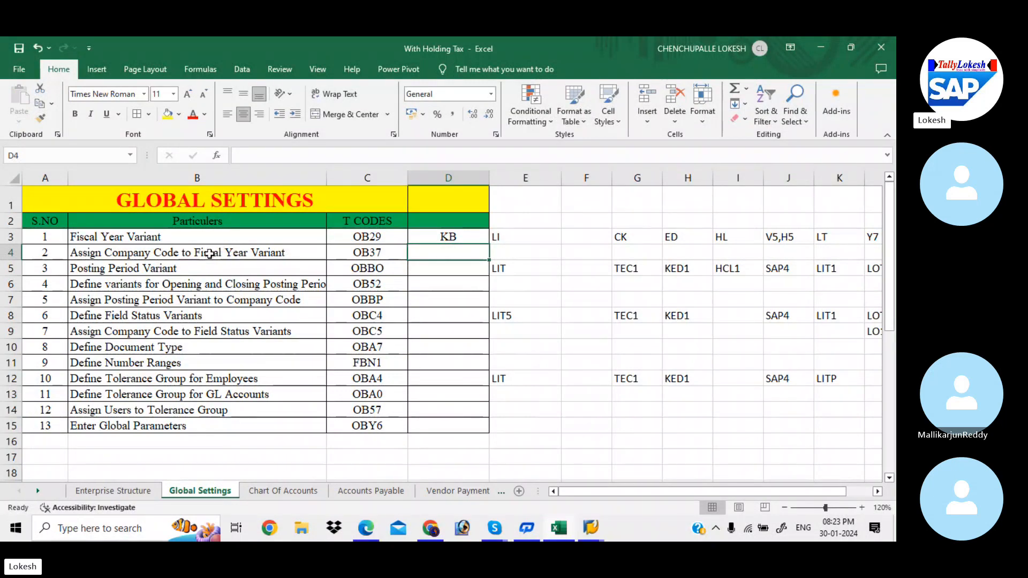
Step: Switch to Global Setting configuration.pdf in Edge and examine the company code to fiscal year variant assignment on page 5
{"action": "left_click", "coordinate": [366, 528]}
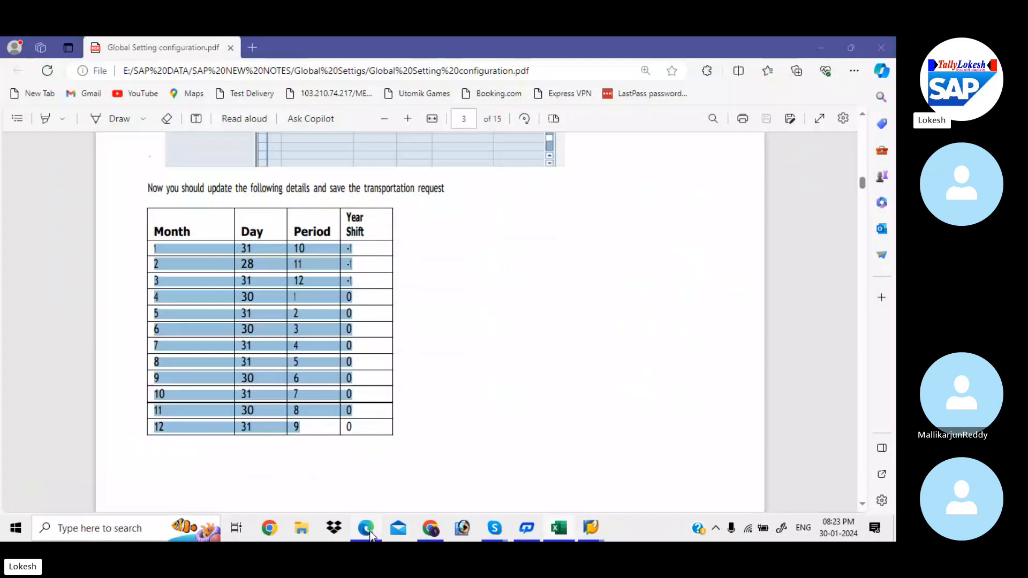
{"action": "scroll", "coordinate": [369, 531], "scroll_direction": "down", "scroll_amount": 13}
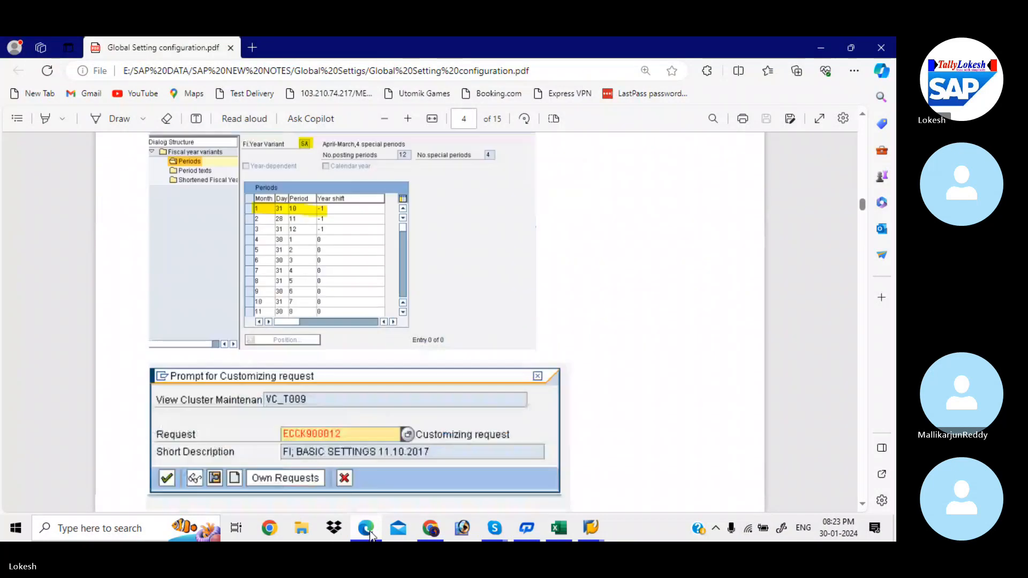
{"action": "scroll", "coordinate": [370, 531], "scroll_direction": "down", "scroll_amount": 8}
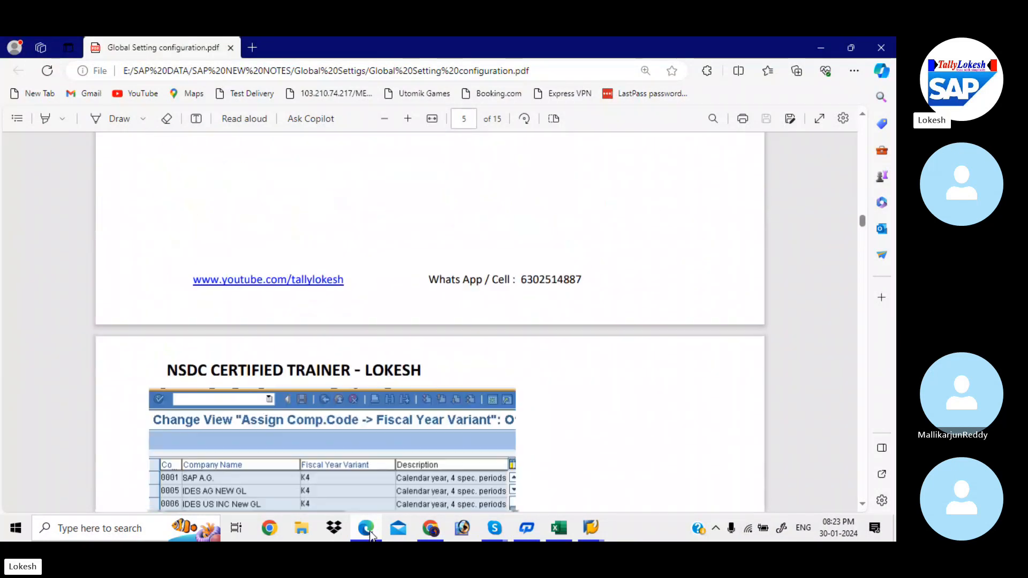
{"action": "scroll", "coordinate": [370, 531], "scroll_direction": "down", "scroll_amount": 1}
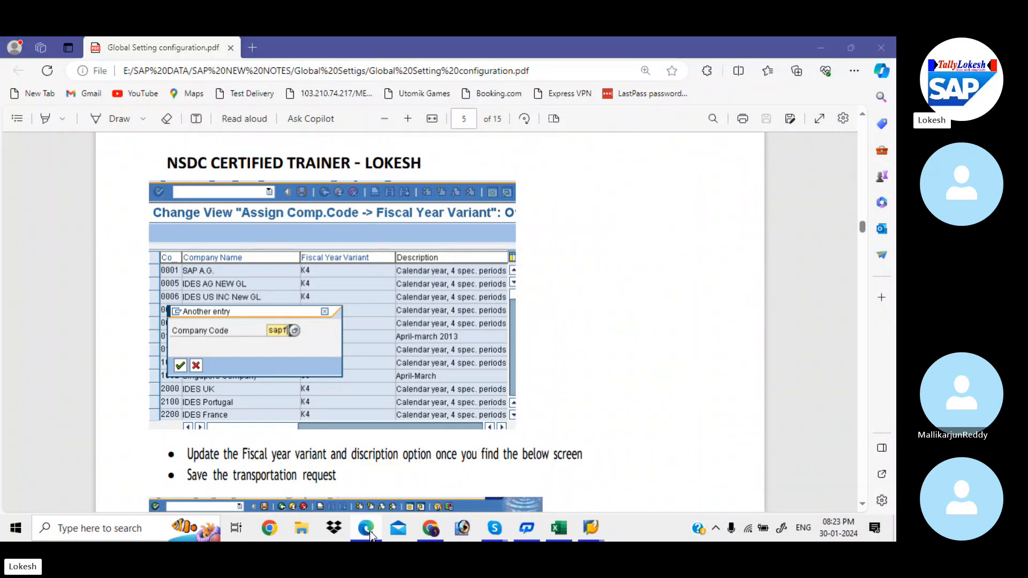
Step: Switch back to SAP and open transaction OB37 for assigning company codes to fiscal year variants
{"action": "key", "text": "alt+Tab"}
{"action": "key", "text": "alt+Tab"}
{"action": "key", "text": "alt+Tab"}
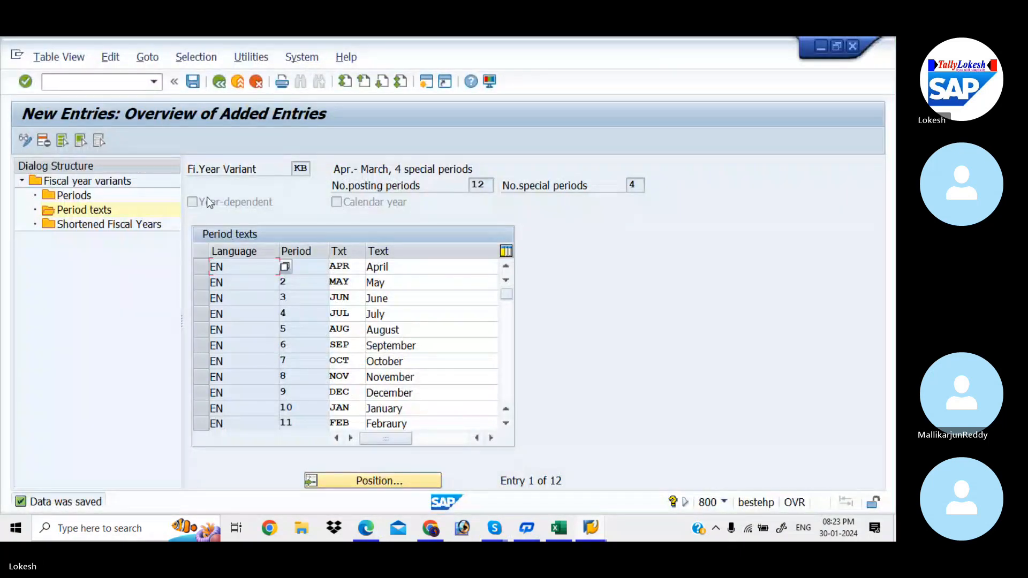
{"action": "left_click", "coordinate": [115, 84]}
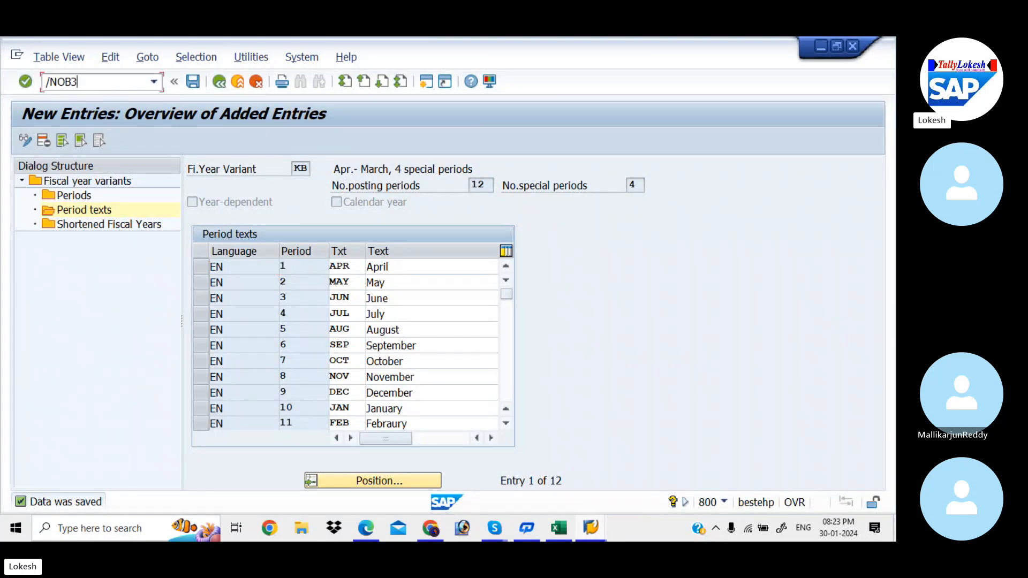
{"action": "type", "text": "/NOB37"}
{"action": "key", "text": "Return"}
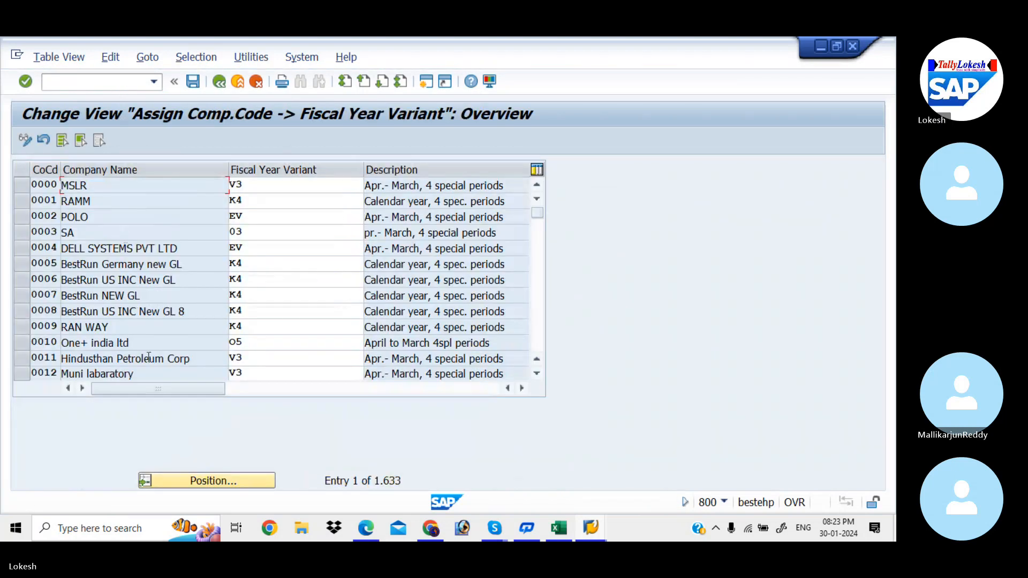
Step: Locate company code KIAB in the list and assign it fiscal year variant KB
{"action": "left_click", "coordinate": [230, 479]}
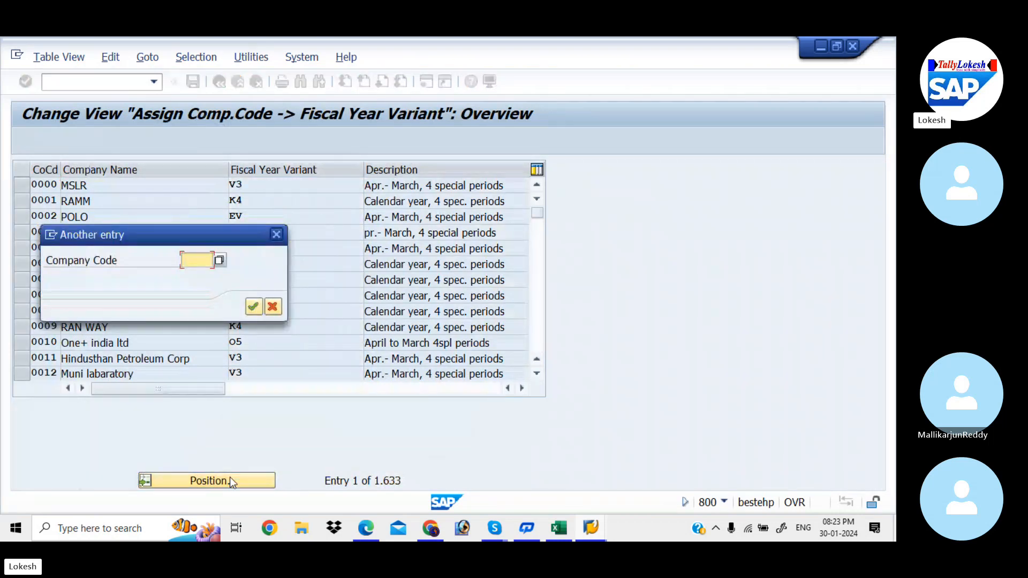
{"action": "type", "text": "KIAB"}
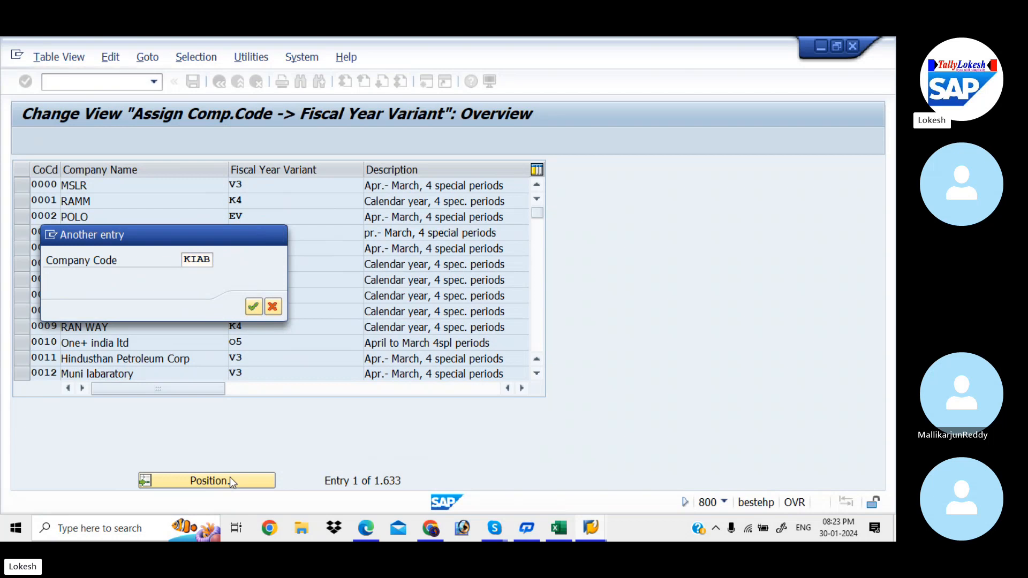
{"action": "key", "text": "Return"}
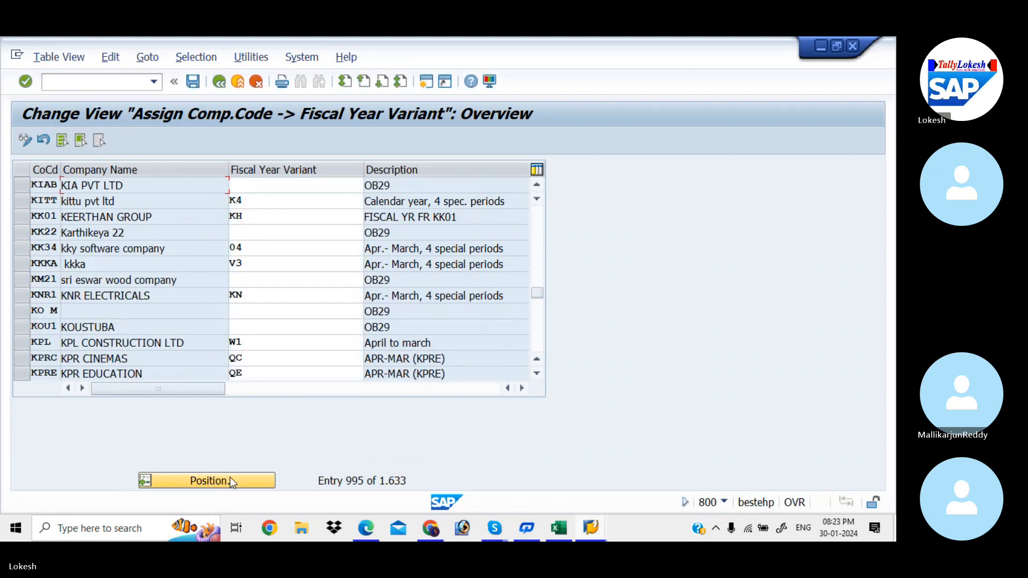
{"action": "left_click", "coordinate": [271, 186]}
{"action": "type", "text": "KB"}
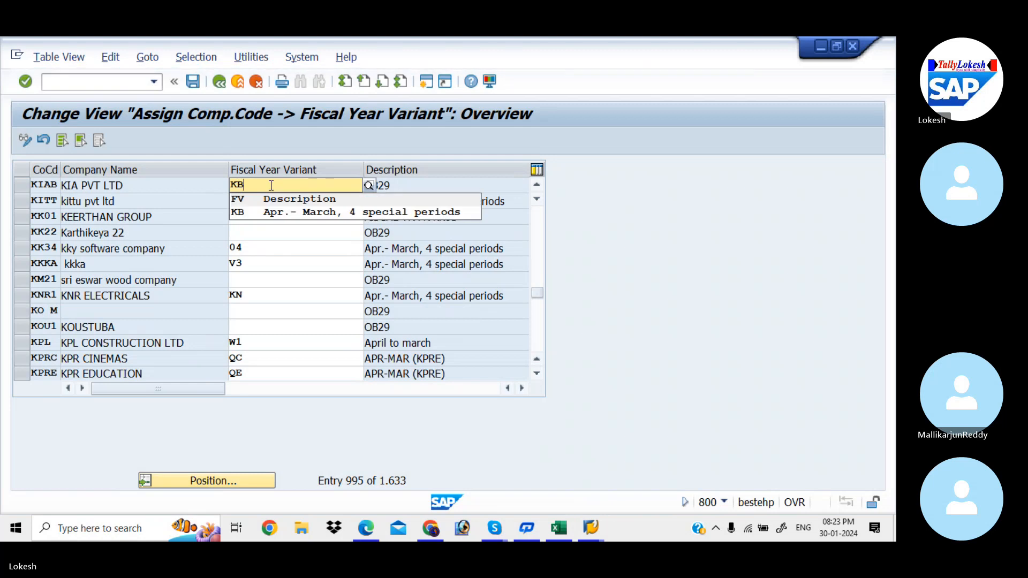
{"action": "left_click", "coordinate": [286, 213]}
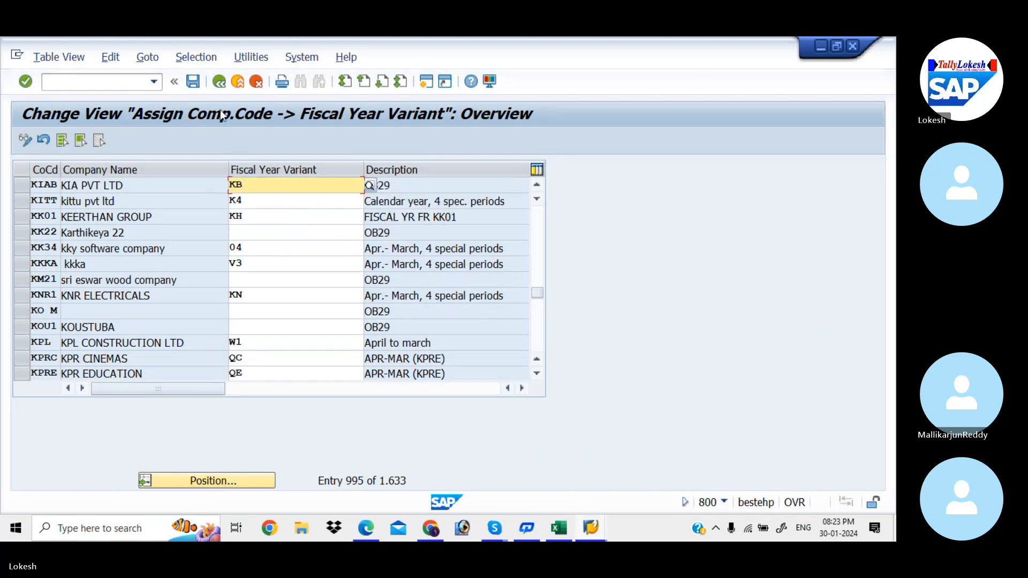
Step: Save the assignment, accepting the warnings for companies without a variant and the customizing request Global Settings for KIAA
{"action": "left_click", "coordinate": [194, 80]}
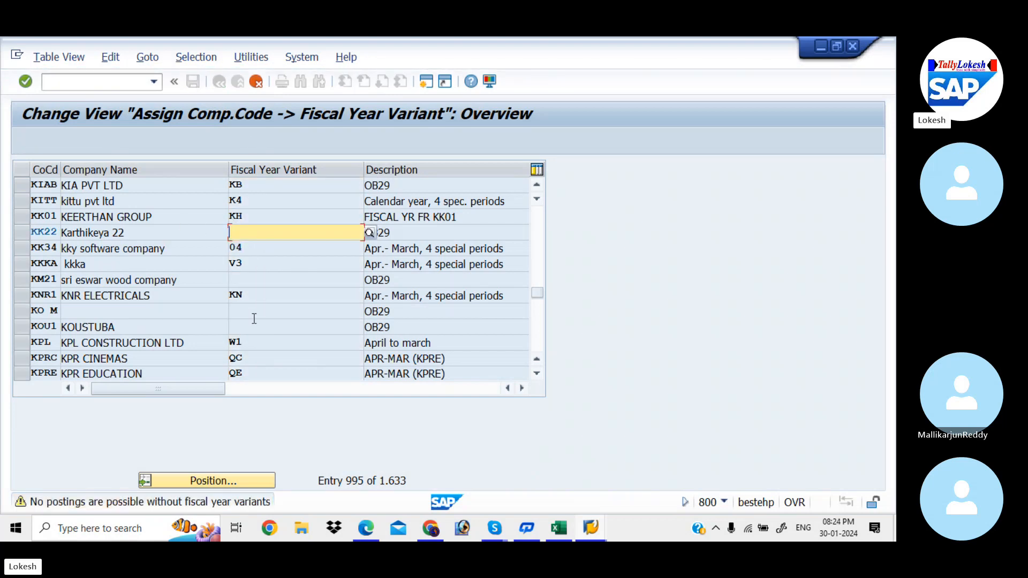
{"action": "key", "text": "Return"}
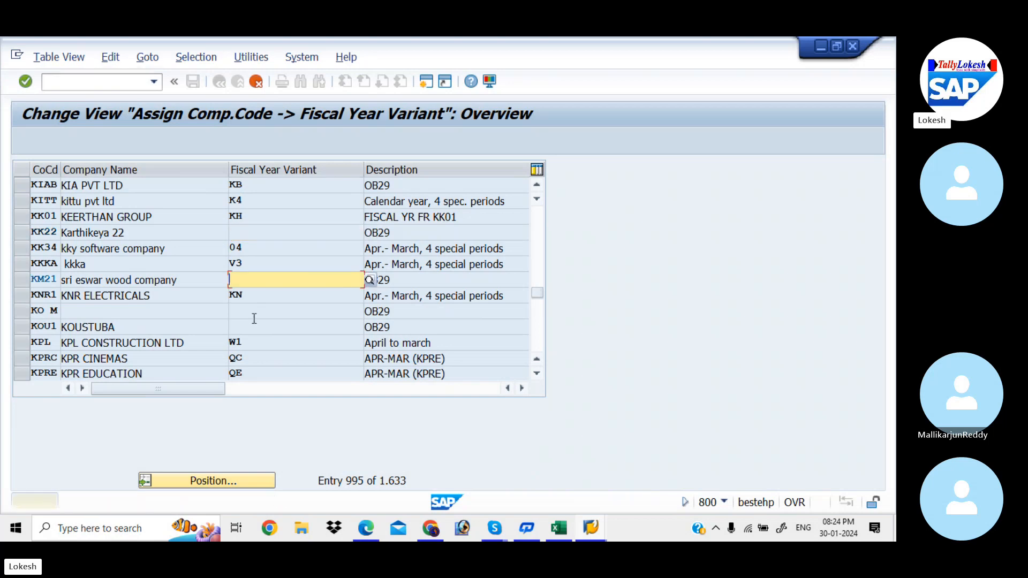
{"action": "key", "text": "Return"}
{"action": "key", "text": "Return"}
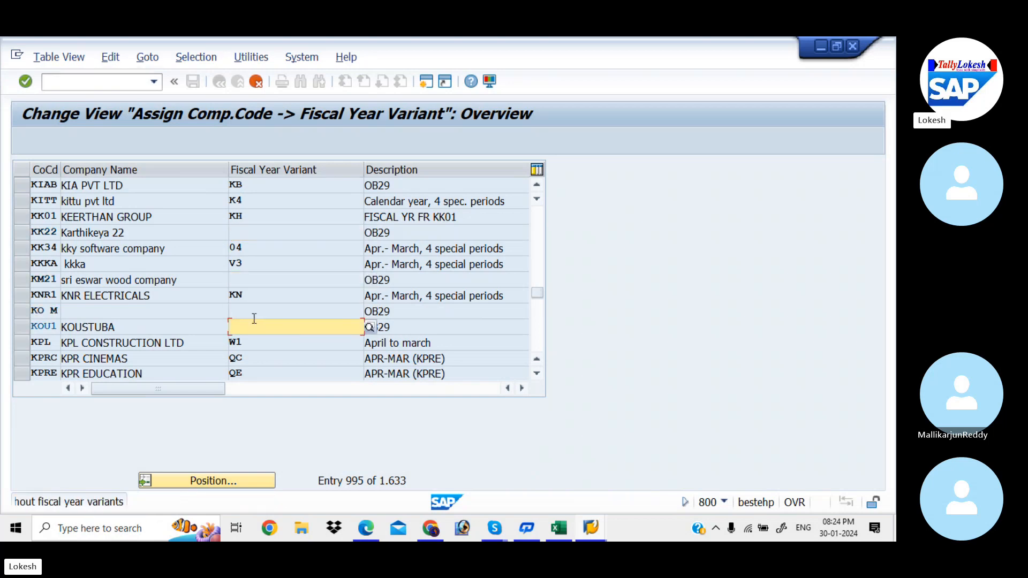
{"action": "key", "text": "Return"}
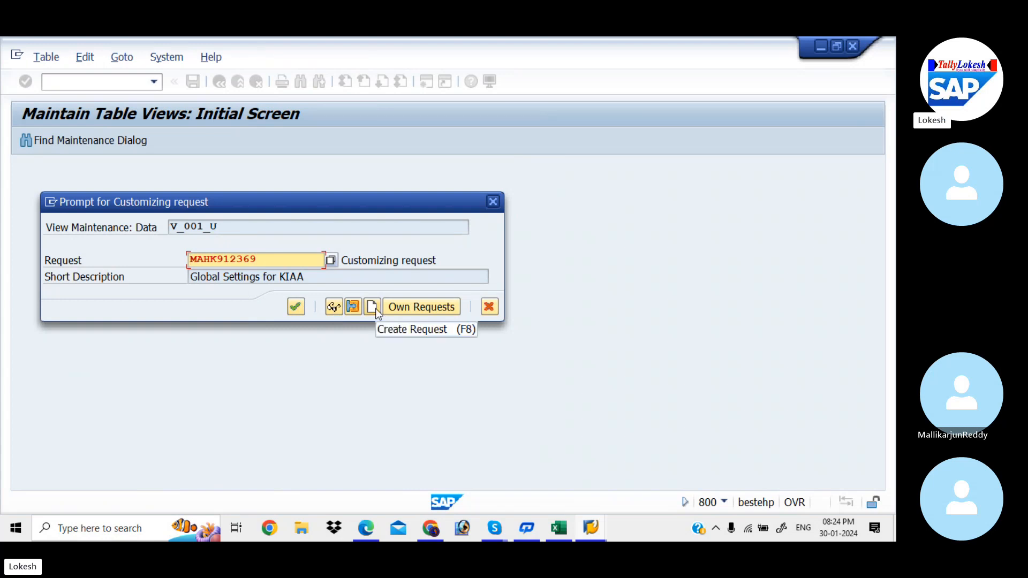
{"action": "left_click", "coordinate": [297, 307]}
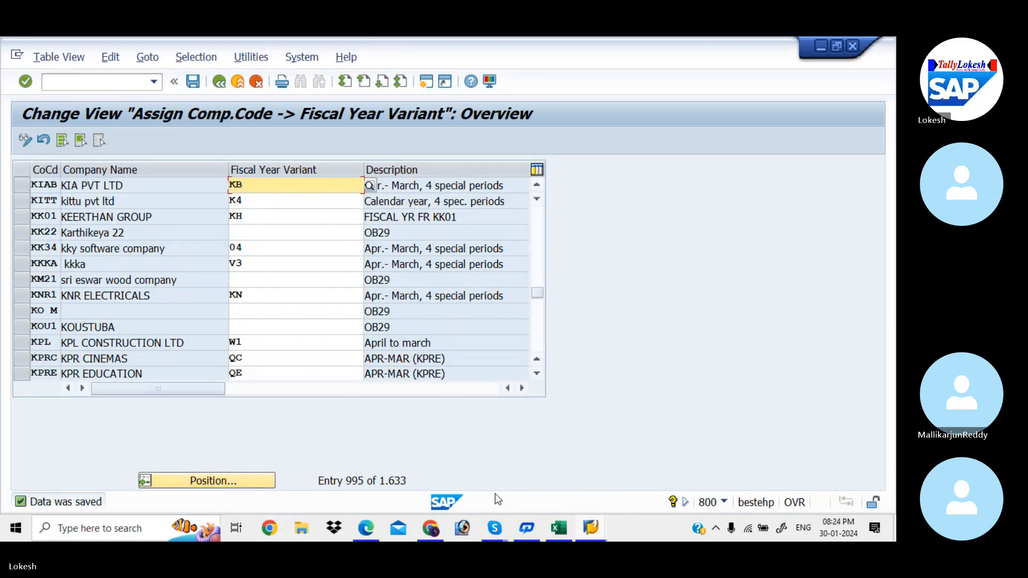
Step: Check the Posting Period Variant row in the Excel workbook, and read the Define Posting period variants section of Global Setting configuration.pdf in Edge
{"action": "left_click", "coordinate": [558, 528]}
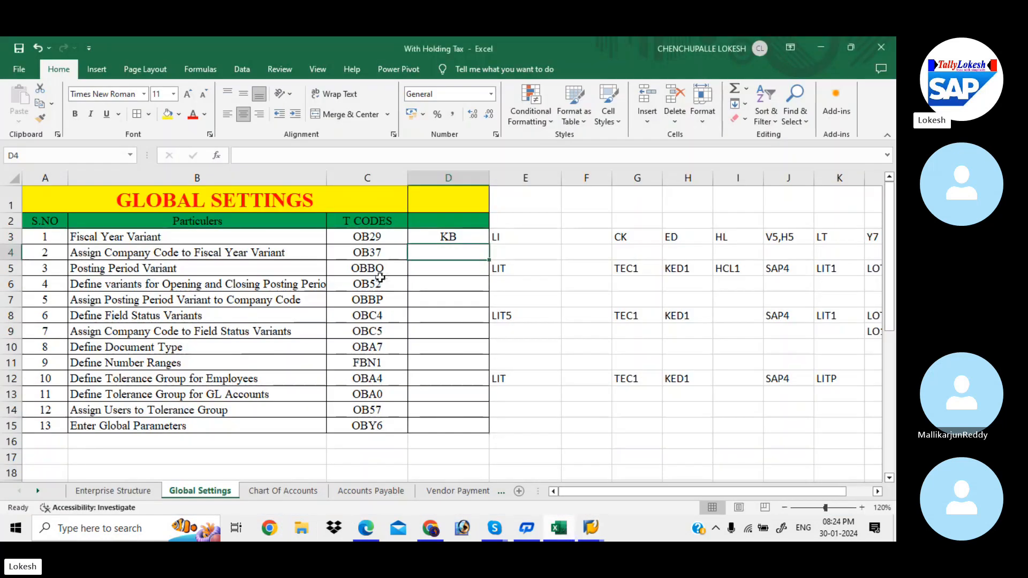
{"action": "left_click", "coordinate": [290, 266]}
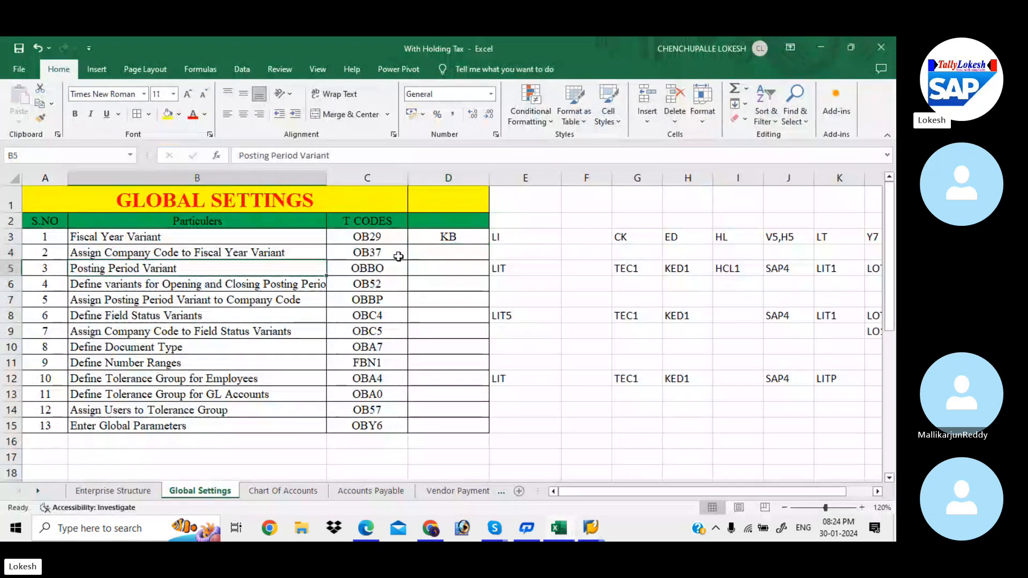
{"action": "left_click", "coordinate": [366, 529]}
{"action": "key", "text": "alt+f"}
{"action": "key", "text": "Down"}
{"action": "key", "text": "Down"}
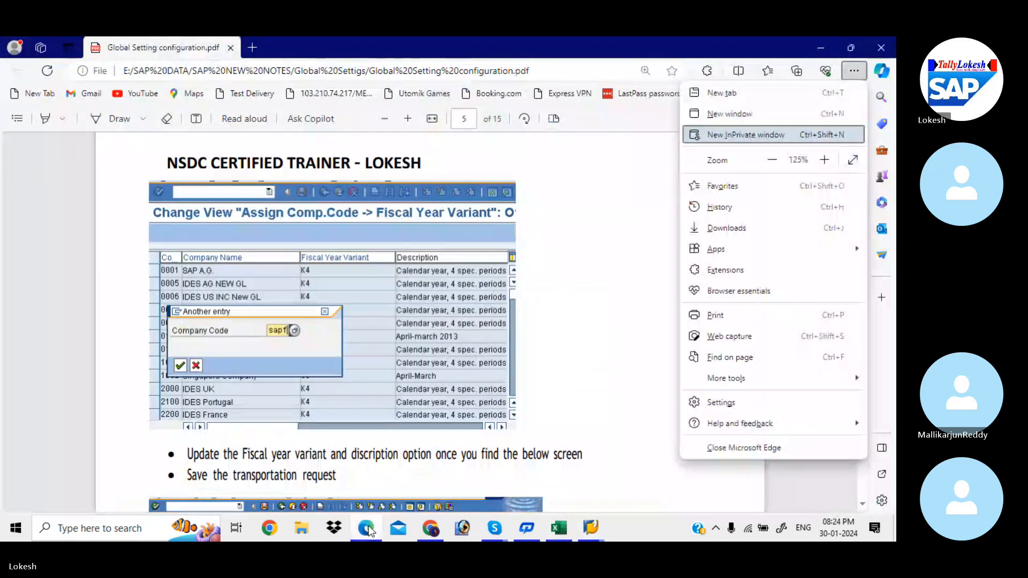
{"action": "left_click", "coordinate": [550, 341]}
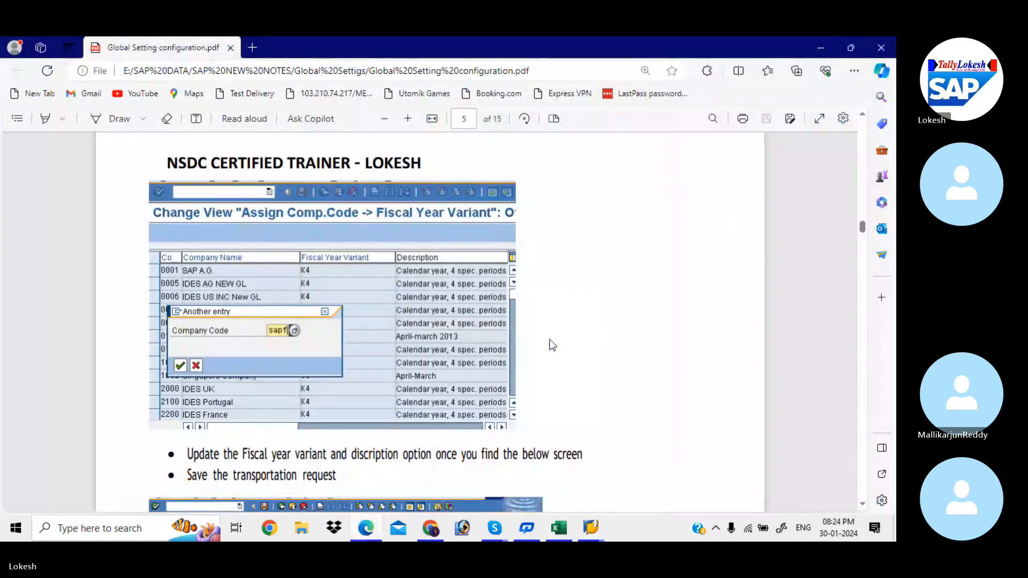
{"action": "scroll", "coordinate": [549, 341], "scroll_direction": "down", "scroll_amount": 7}
{"action": "scroll", "coordinate": [549, 339], "scroll_direction": "down", "scroll_amount": 8}
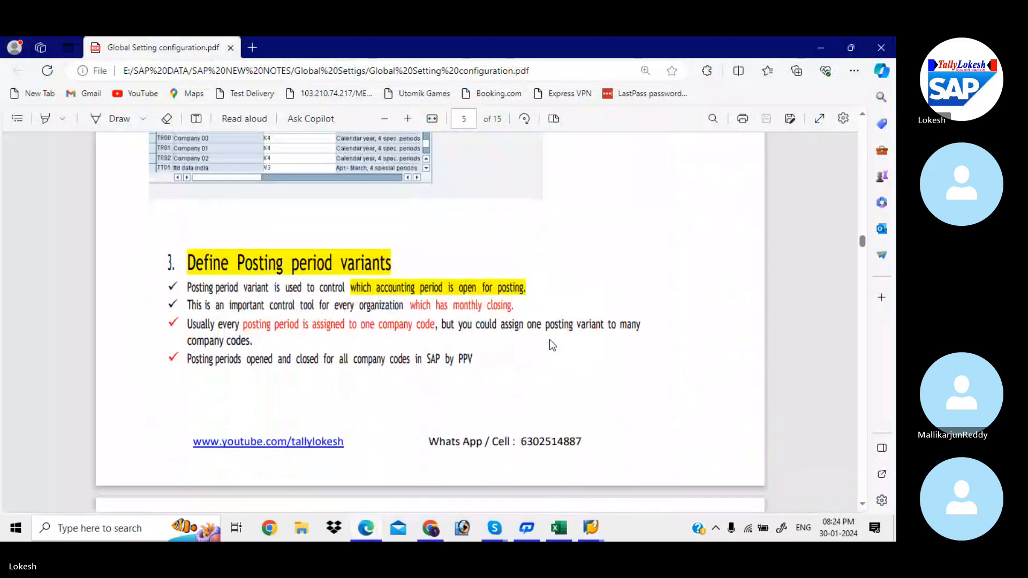
{"action": "scroll", "coordinate": [549, 339], "scroll_direction": "down", "scroll_amount": 1}
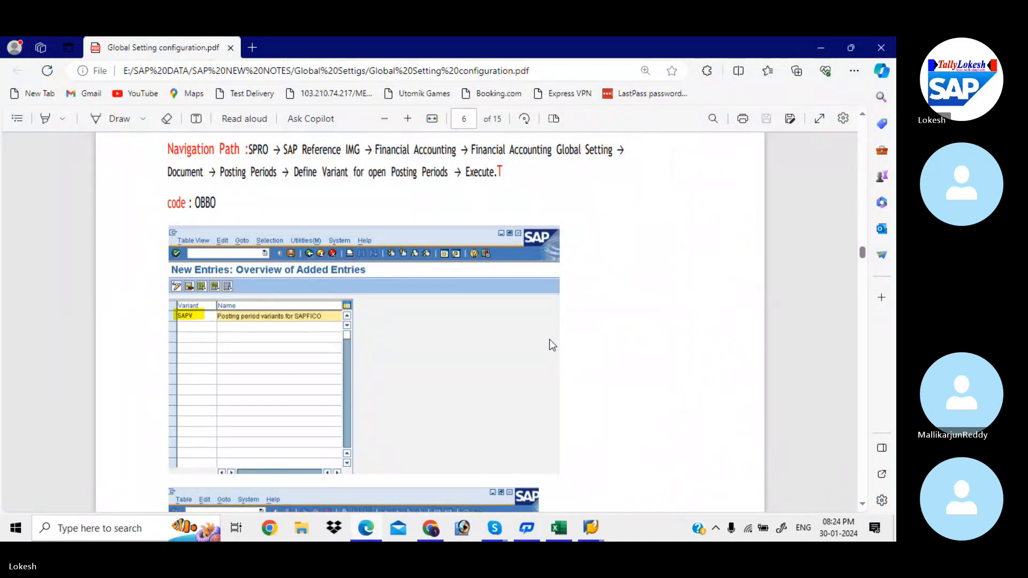
Step: Switch back to SAP and open transaction OBBO for defining posting period variants
{"action": "key", "text": "alt+Tab"}
{"action": "key", "text": "alt+Tab"}
{"action": "key", "text": "alt+Tab"}
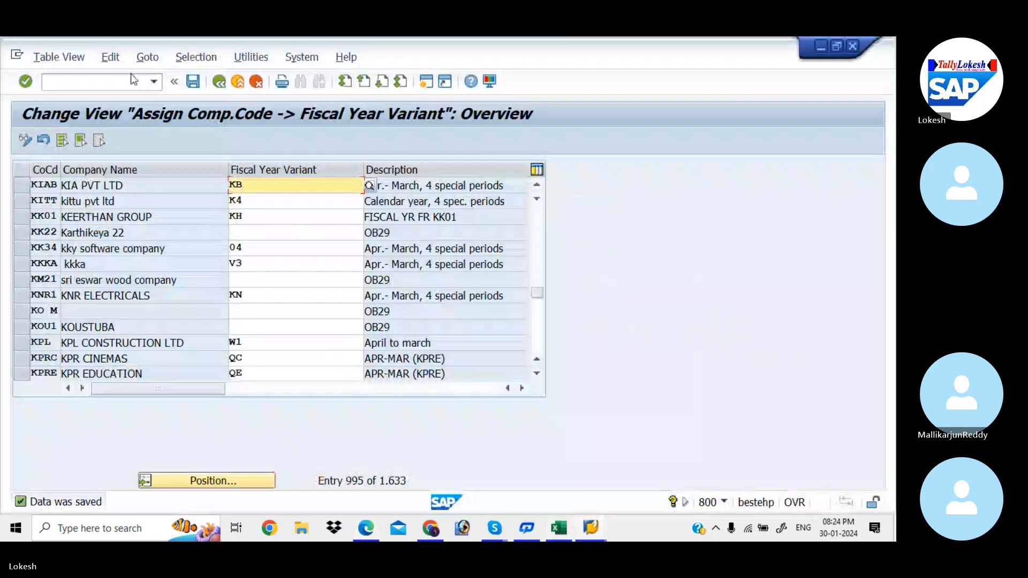
{"action": "left_click", "coordinate": [131, 79]}
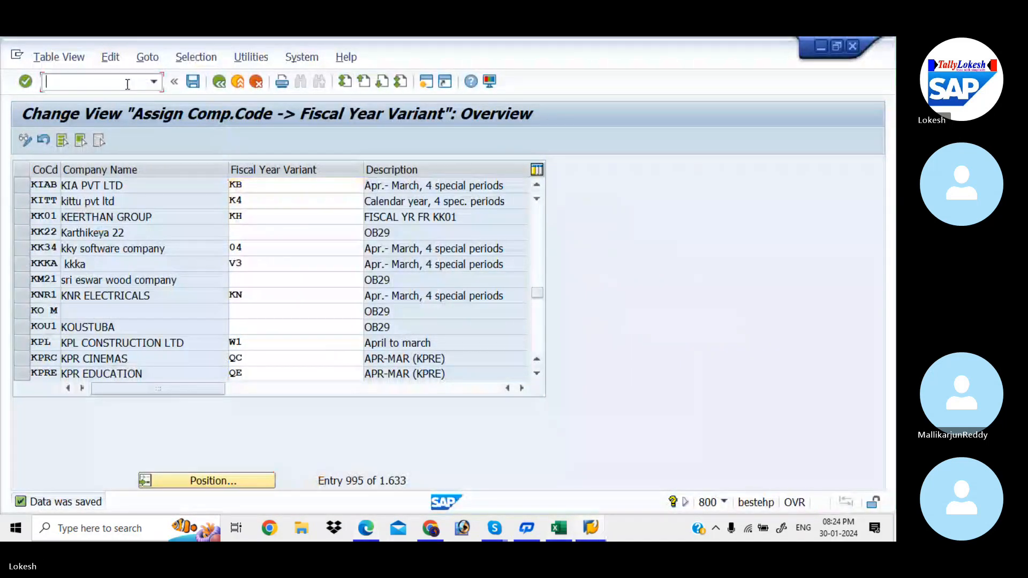
{"action": "type", "text": "/NO"}
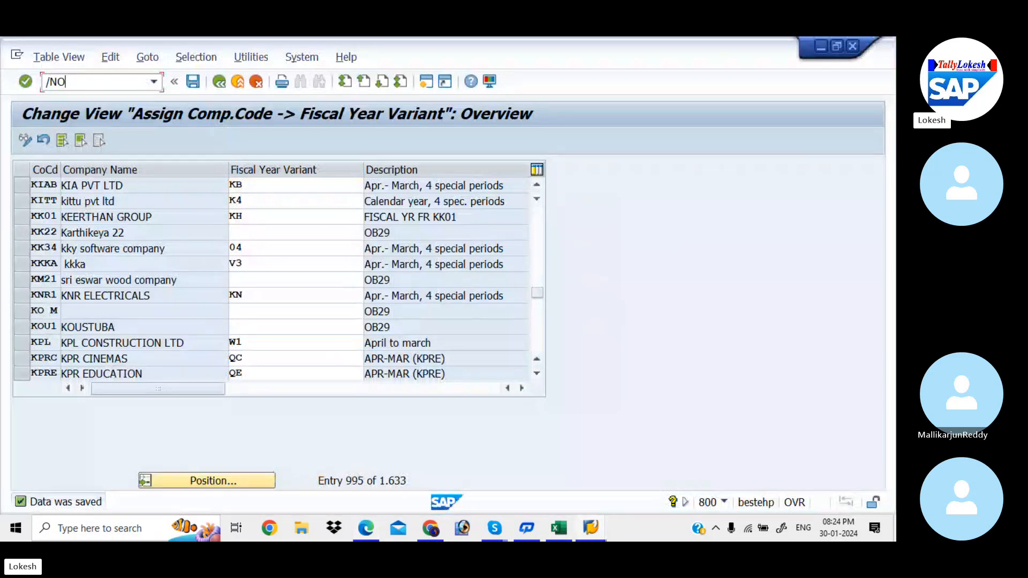
{"action": "type", "text": "BBO"}
{"action": "key", "text": "Return"}
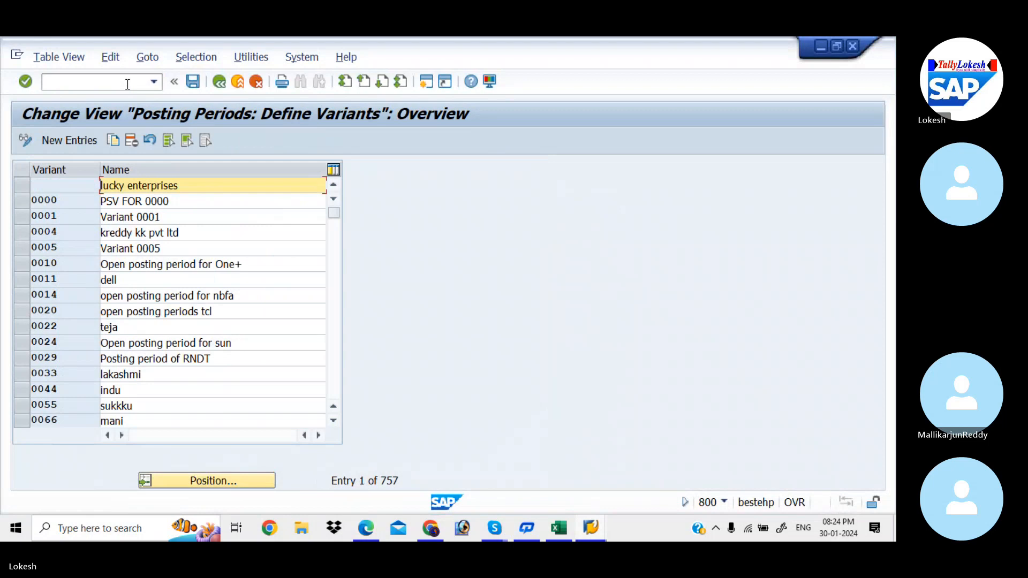
Step: Add a new posting period variant KIA1 named POSTING PERIOD VARIANT KIAA and try to save it
{"action": "left_click", "coordinate": [84, 139]}
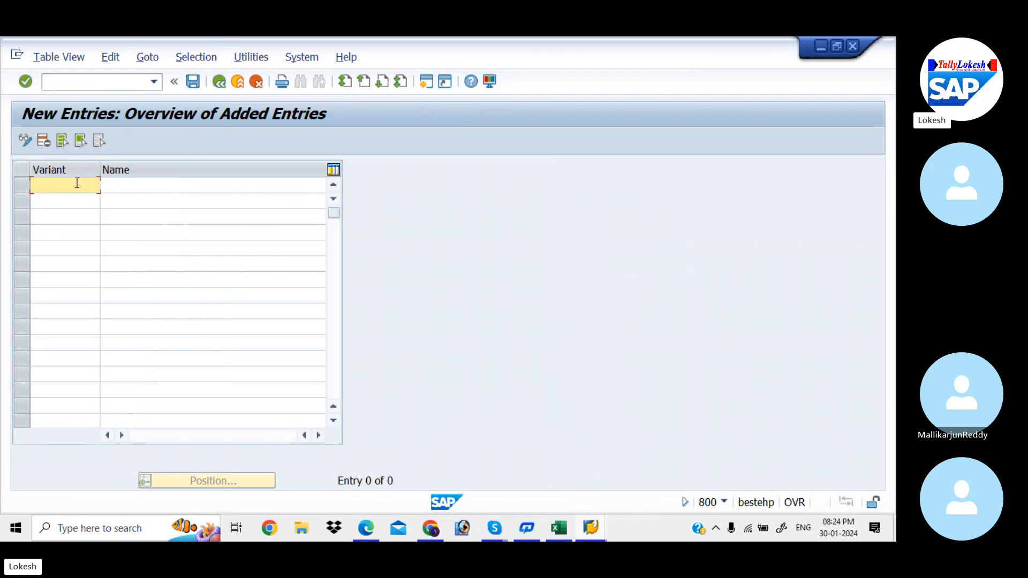
{"action": "type", "text": "KIA1"}
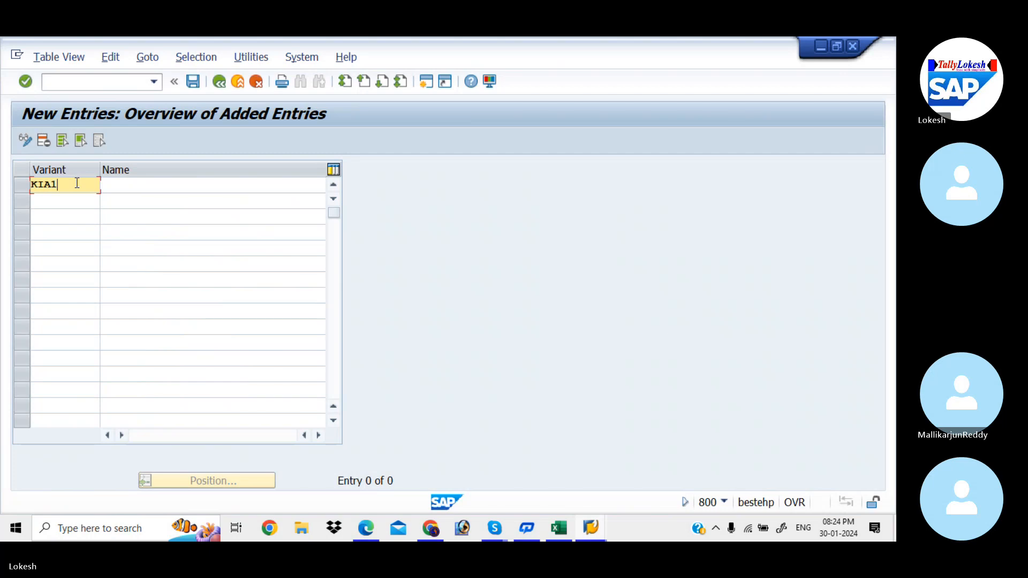
{"action": "key", "text": "Tab"}
{"action": "key", "text": "Down"}
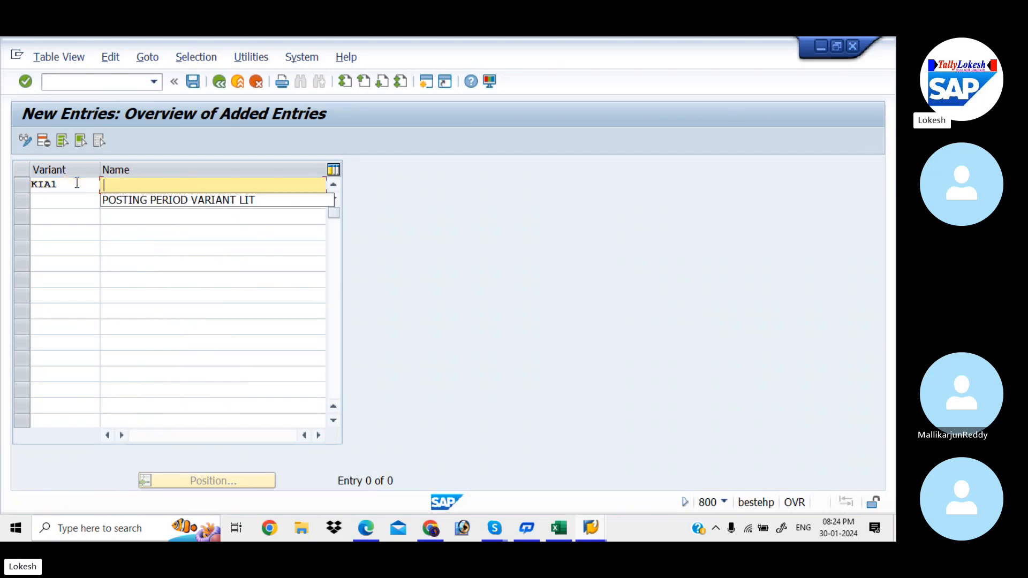
{"action": "key", "text": "Down"}
{"action": "key", "text": "Tab"}
{"action": "left_click", "coordinate": [256, 185]}
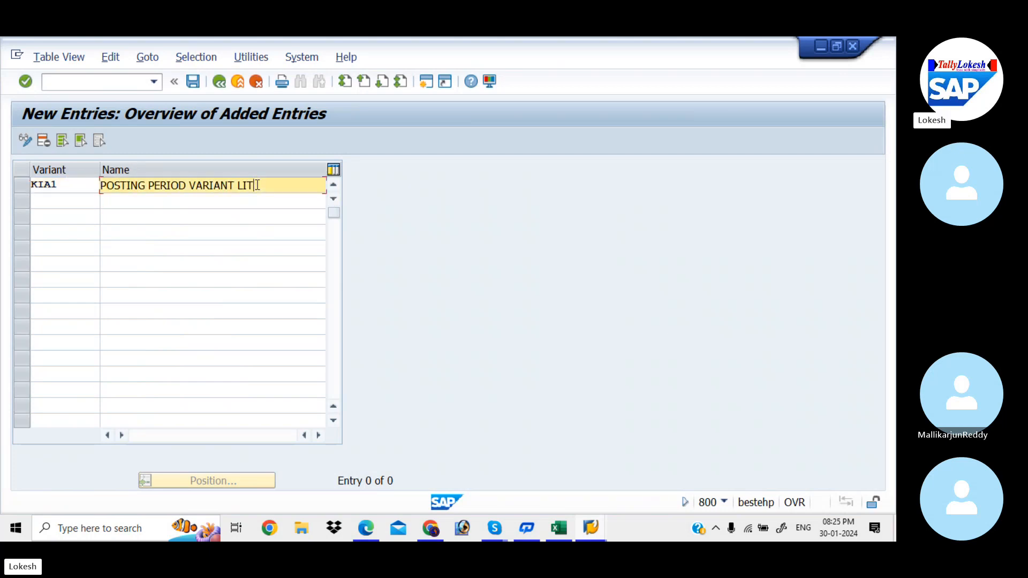
{"action": "key", "text": "BackSpace"}
{"action": "key", "text": "BackSpace"}
{"action": "key", "text": "BackSpace"}
{"action": "type", "text": "KIAA"}
{"action": "left_click", "coordinate": [191, 83]}
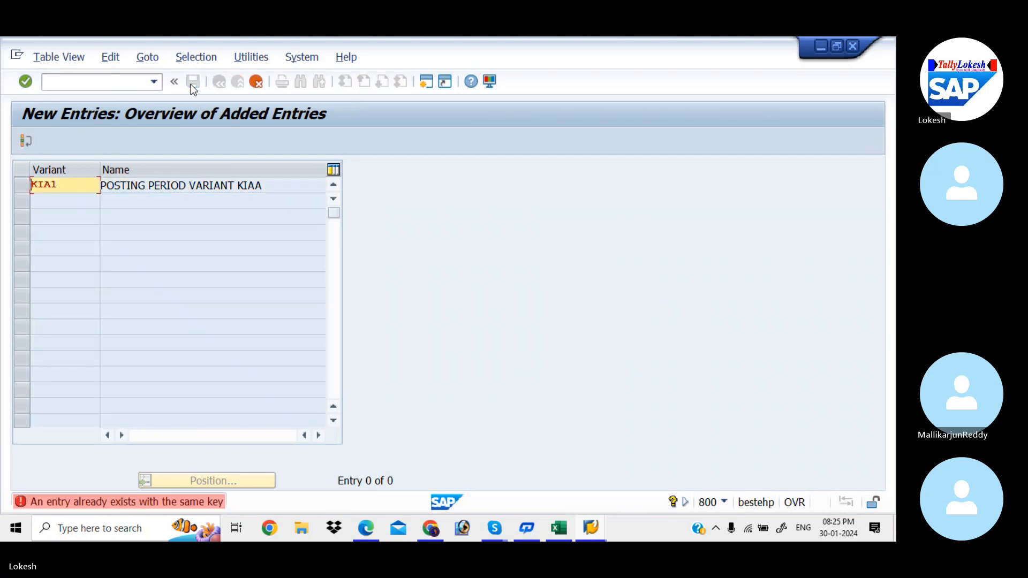
Step: Change the new variant's key to KIAA and save it under the customizing request Global Settings for KIAA
{"action": "left_click", "coordinate": [71, 186]}
{"action": "key", "text": "BackSpace"}
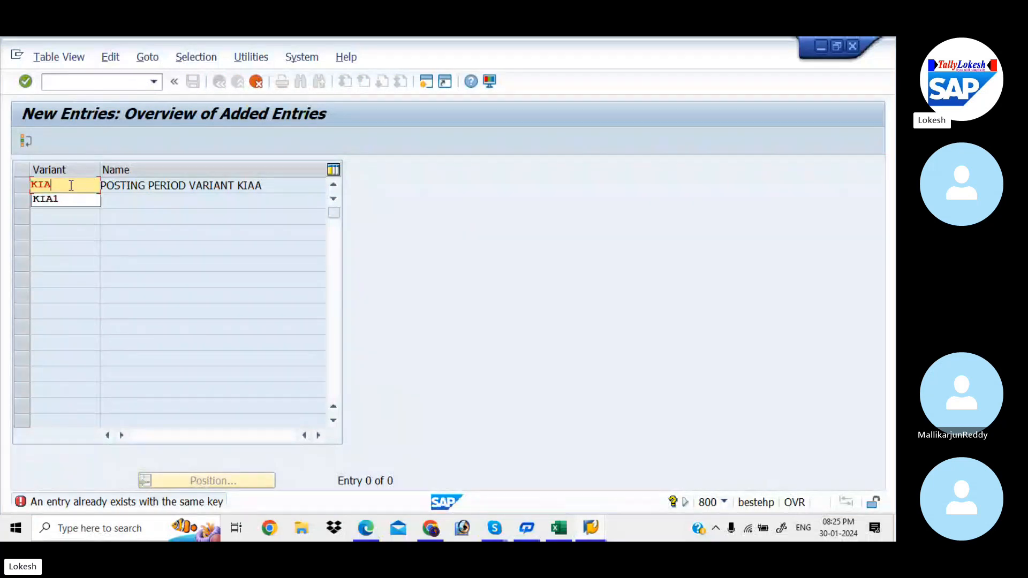
{"action": "type", "text": "A"}
{"action": "key", "text": "Return"}
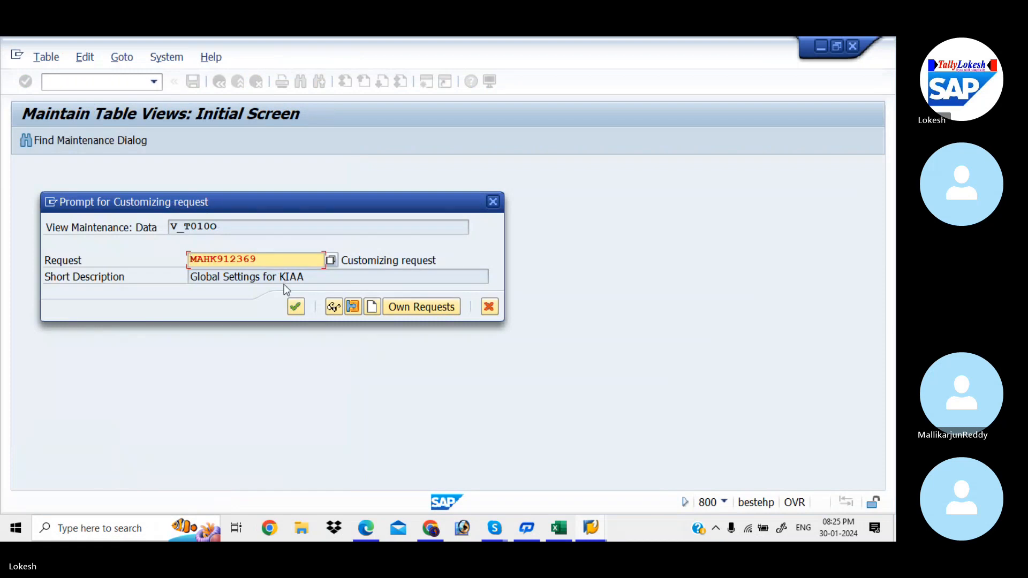
{"action": "left_click", "coordinate": [295, 307]}
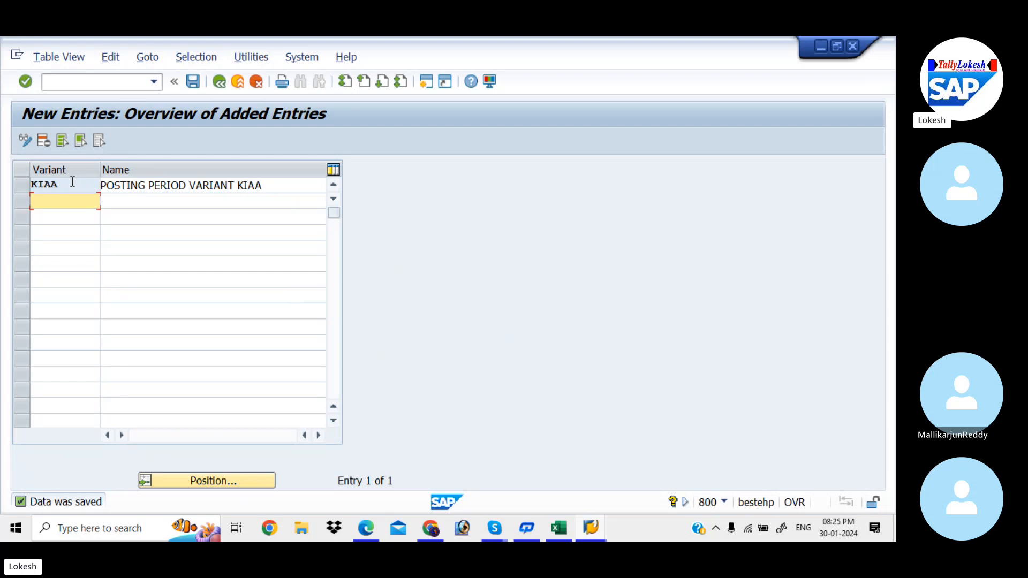
Step: Switch to the Excel workbook and record KIAA in column D of the Posting Period Variant row
{"action": "key", "text": "alt+Tab"}
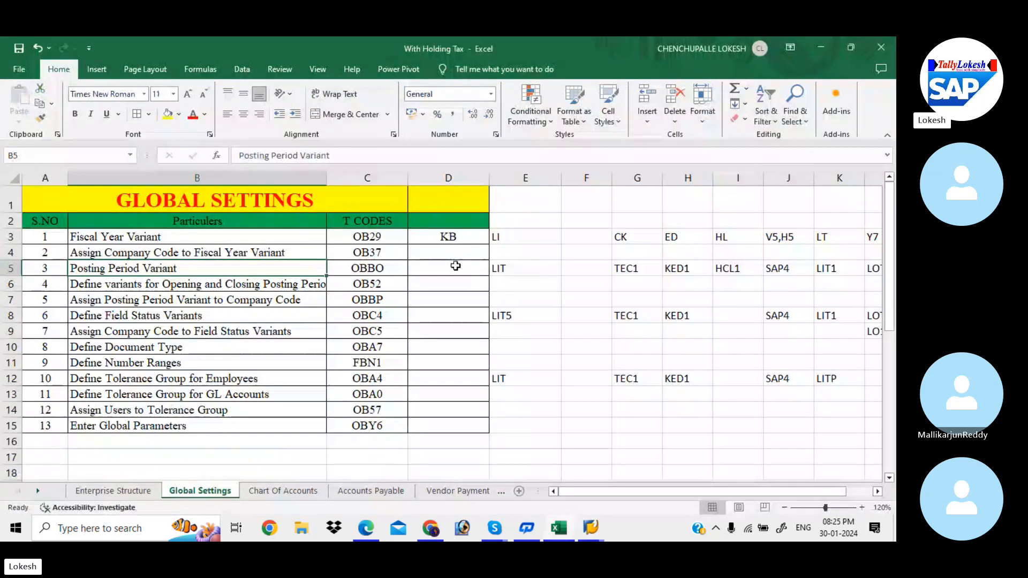
{"action": "left_click", "coordinate": [454, 271]}
{"action": "type", "text": "KIAA"}
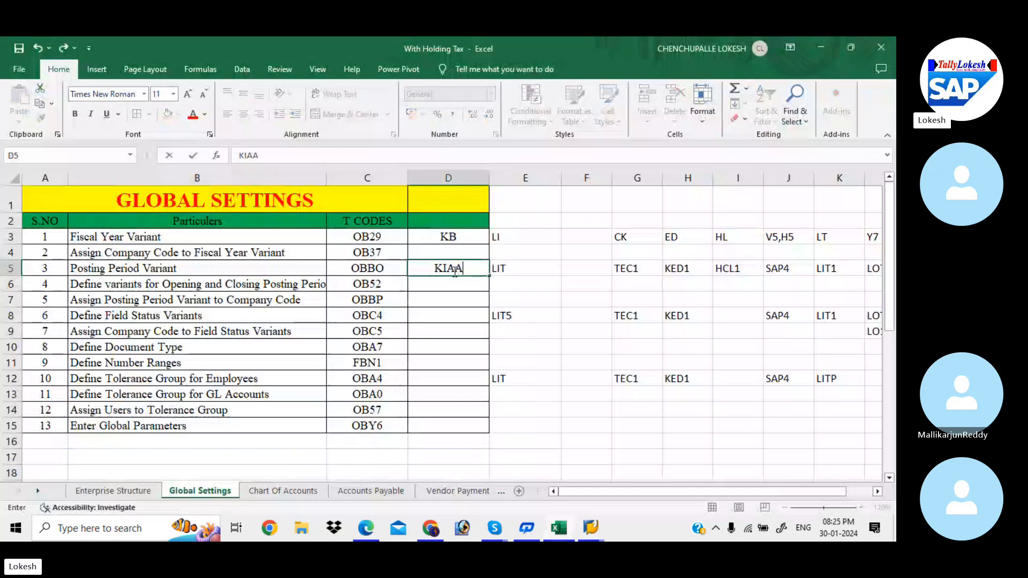
{"action": "left_click", "coordinate": [430, 285]}
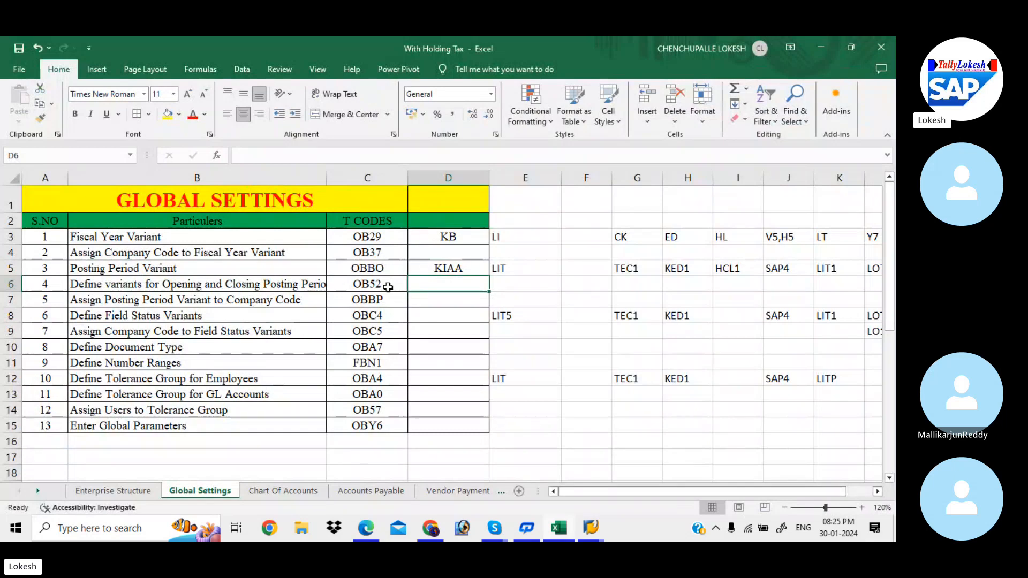
Step: Return to SAP and open transaction OB52 for opening and closing posting periods
{"action": "key", "text": "alt+Tab"}
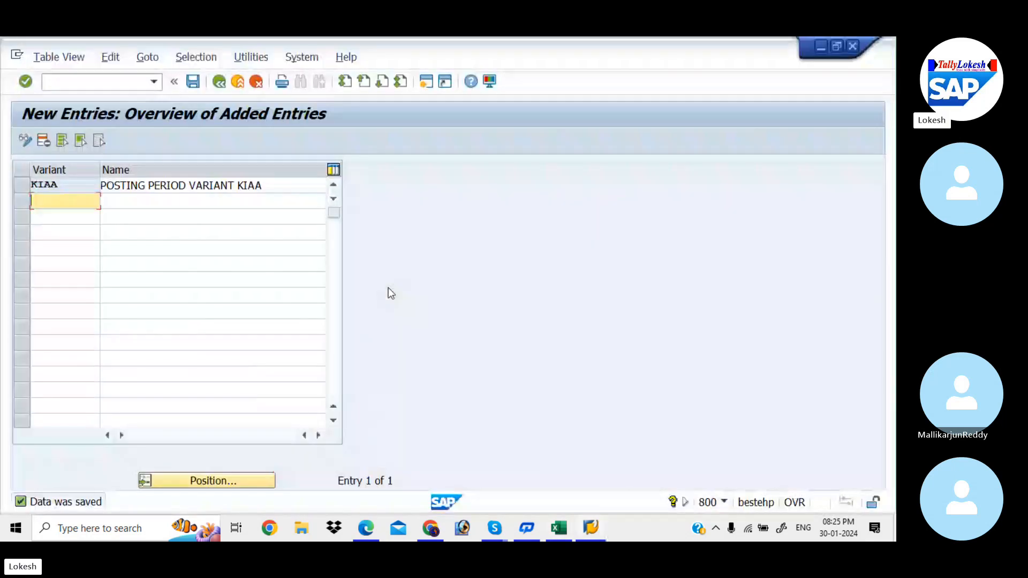
{"action": "left_click", "coordinate": [129, 84]}
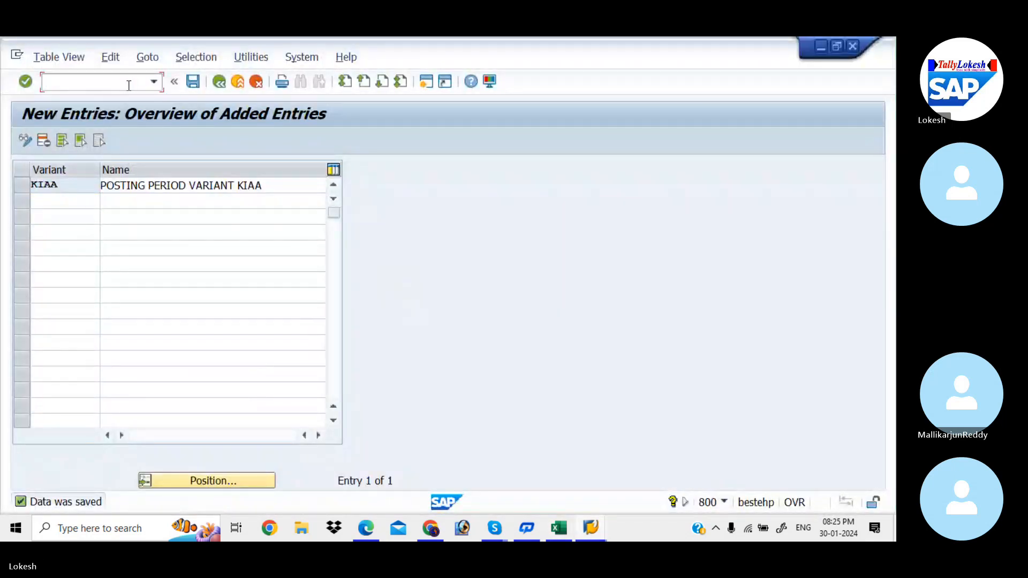
{"action": "type", "text": "/"}
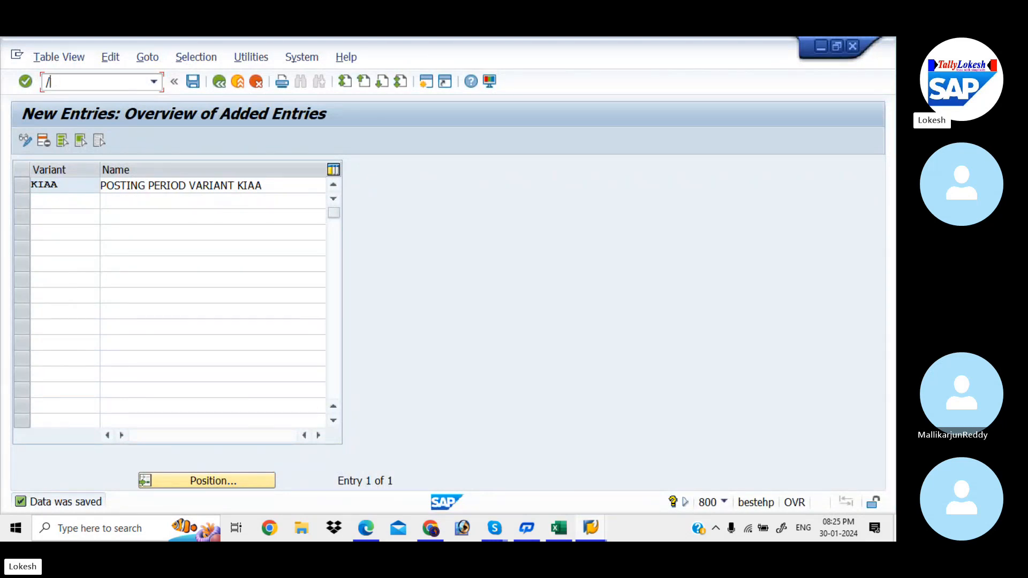
{"action": "type", "text": "nNOB52"}
{"action": "key", "text": "Return"}
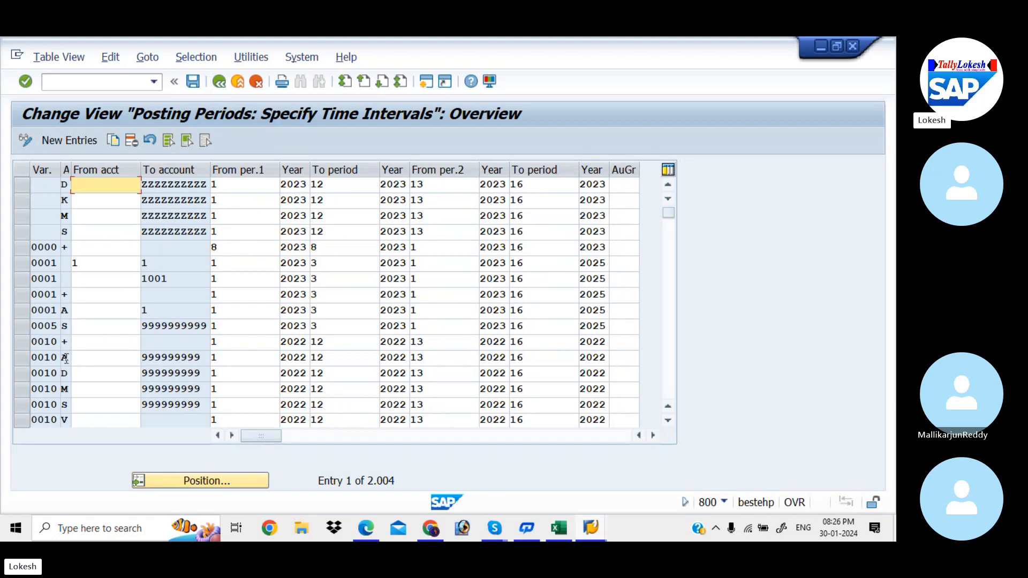
Step: Select the variant 0014 entries for account types +, A, D, K, M and the first S, and copy them
{"action": "left_click", "coordinate": [672, 323]}
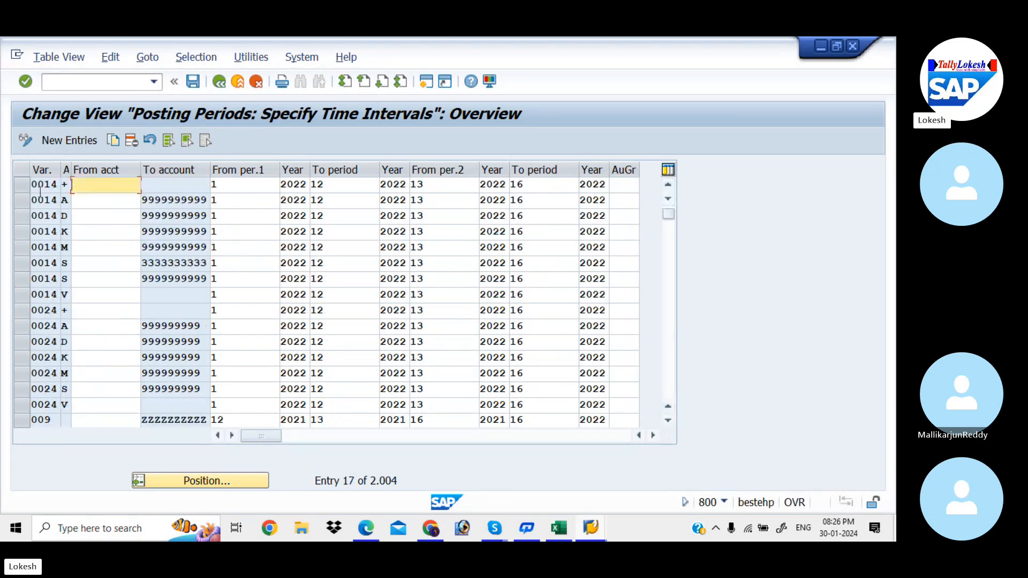
{"action": "left_click", "coordinate": [21, 185]}
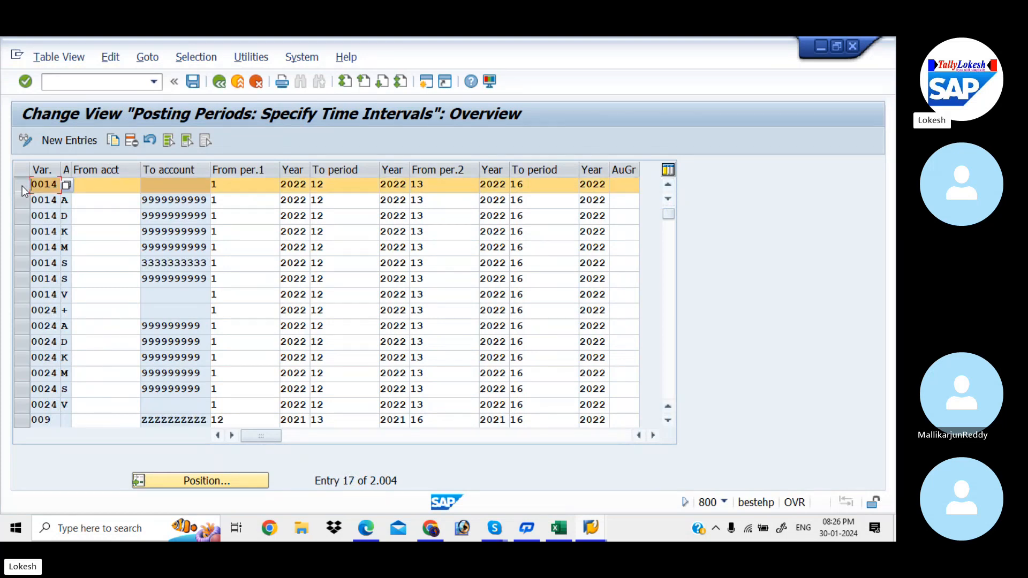
{"action": "left_click", "coordinate": [21, 200]}
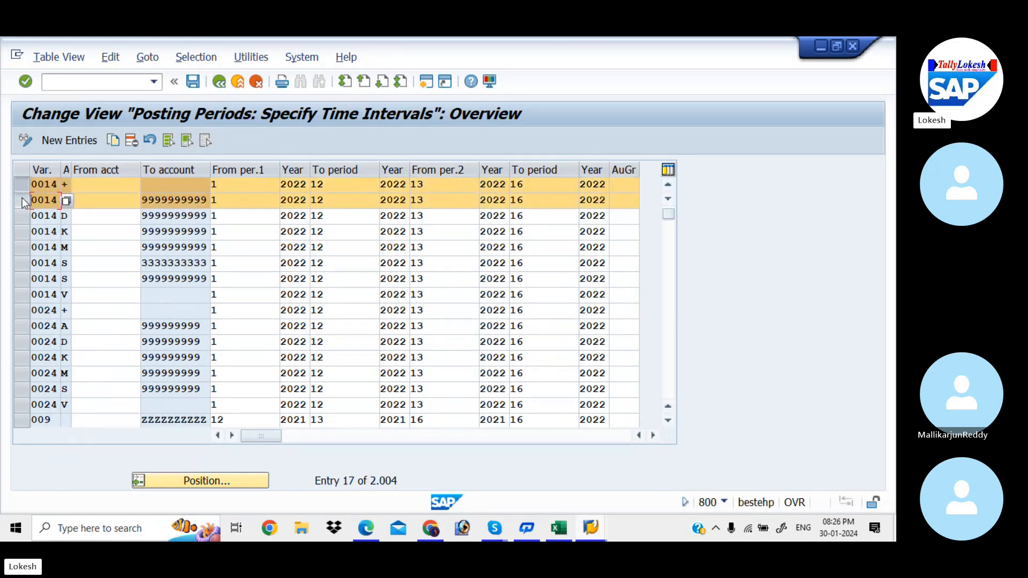
{"action": "left_click", "coordinate": [21, 216]}
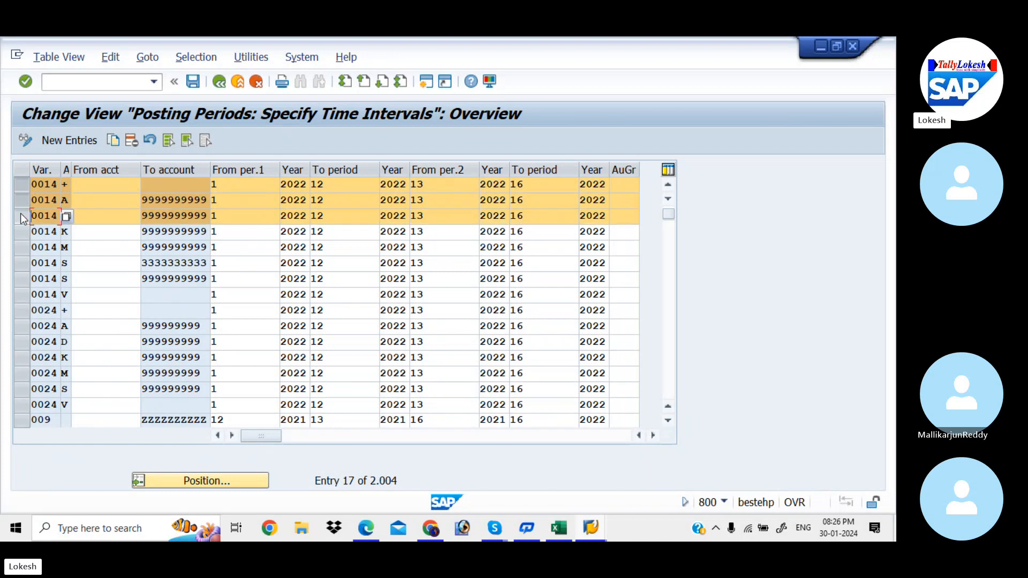
{"action": "left_click", "coordinate": [21, 231]}
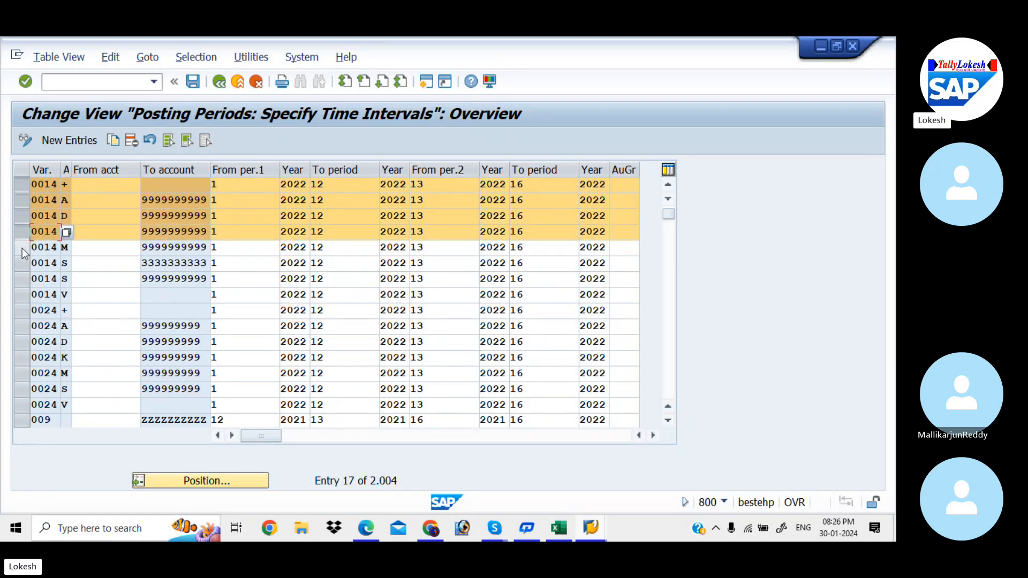
{"action": "left_click", "coordinate": [21, 248]}
{"action": "left_click", "coordinate": [23, 266]}
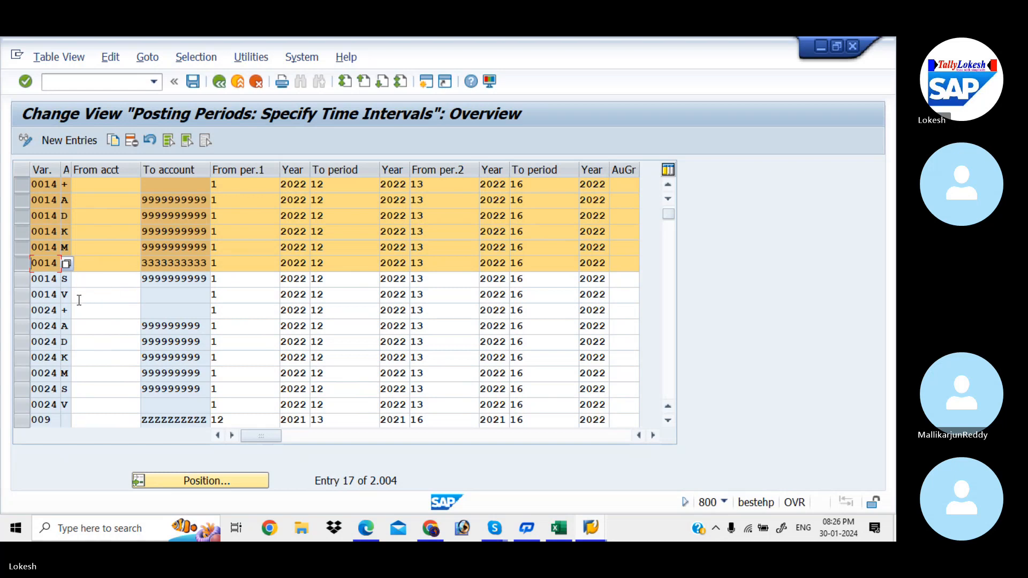
{"action": "left_click", "coordinate": [113, 144]}
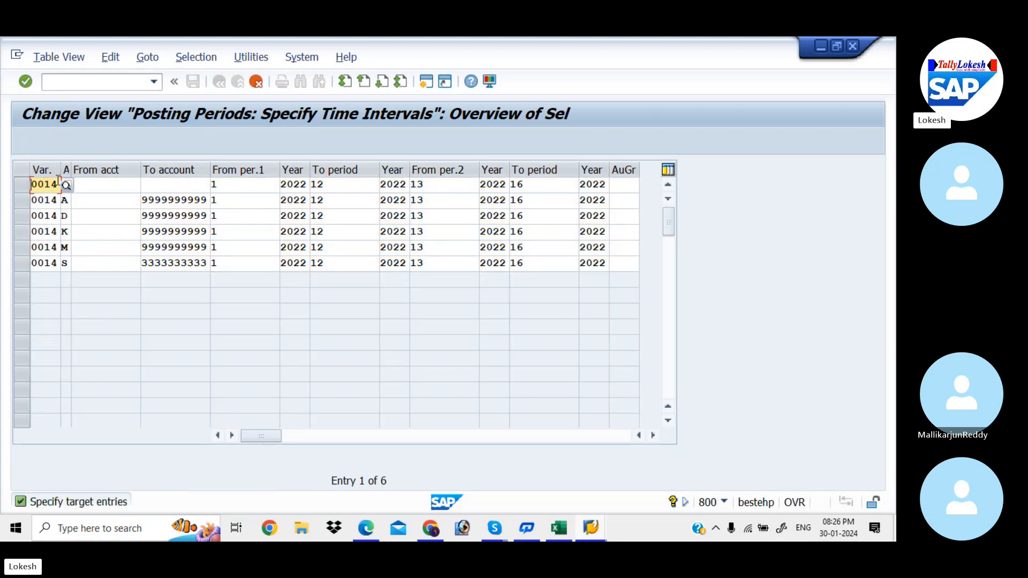
Step: Set the first copied entry's variant to KIAA and its account type to +
{"action": "left_click", "coordinate": [59, 184]}
{"action": "key", "text": "BackSpace"}
{"action": "key", "text": "BackSpace"}
{"action": "key", "text": "BackSpace"}
{"action": "key", "text": "BackSpace"}
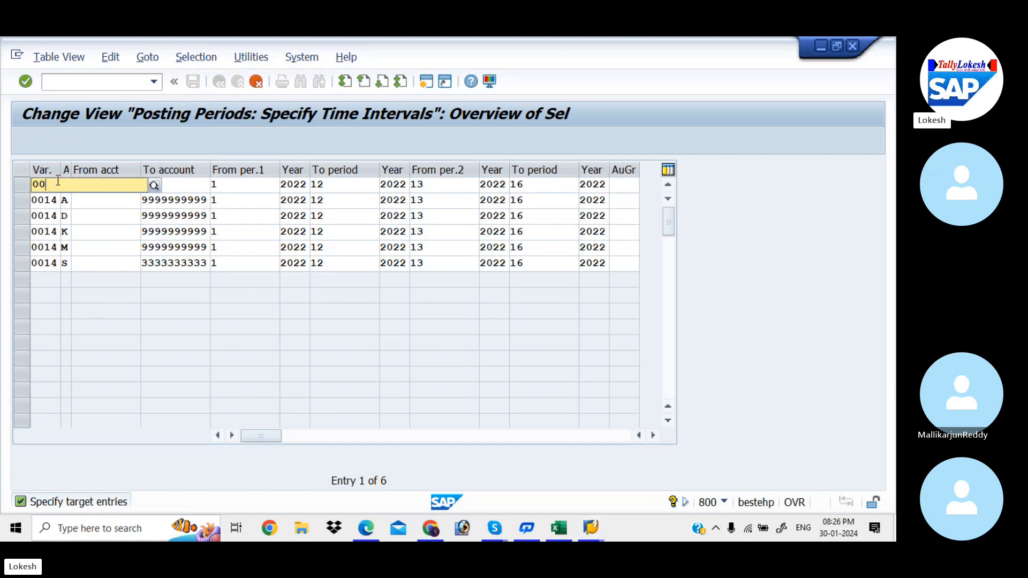
{"action": "type", "text": "KIAA"}
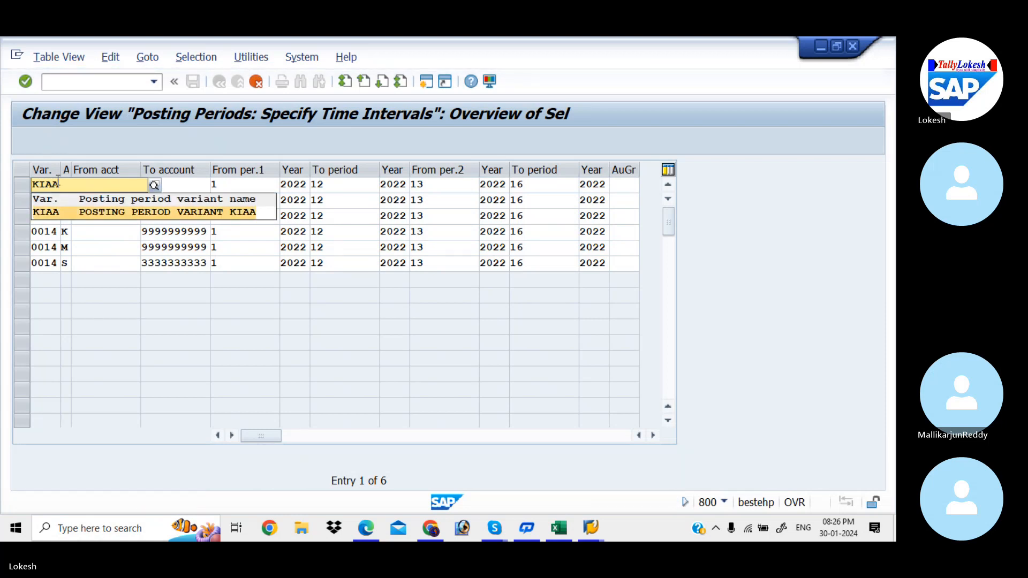
{"action": "key", "text": "Tab"}
{"action": "type", "text": "+"}
Step: Change the variant to KIAA in the copied entries for account types A and D
{"action": "left_click", "coordinate": [58, 199]}
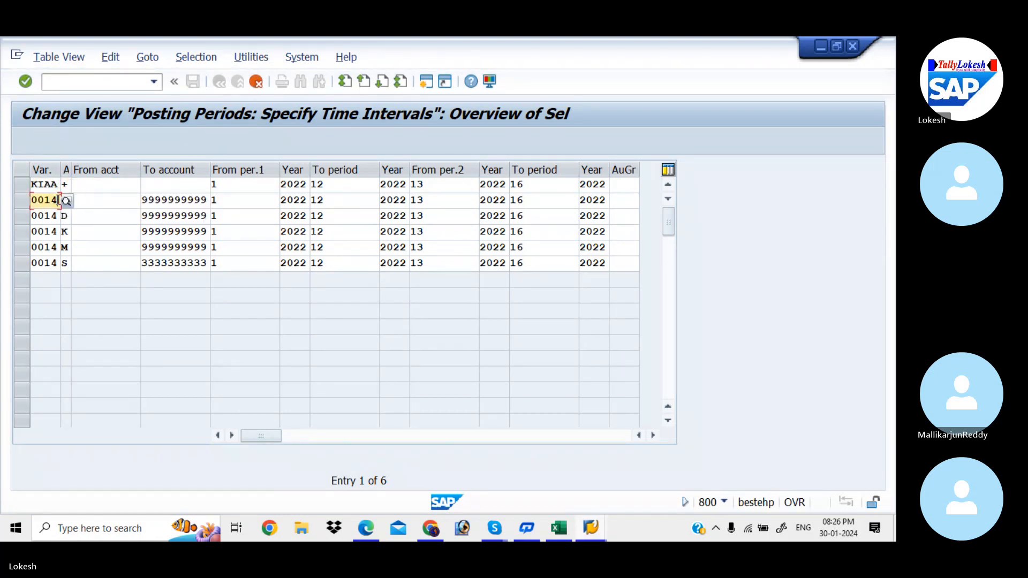
{"action": "key", "text": "BackSpace"}
{"action": "key", "text": "BackSpace"}
{"action": "key", "text": "BackSpace"}
{"action": "key", "text": "BackSpace"}
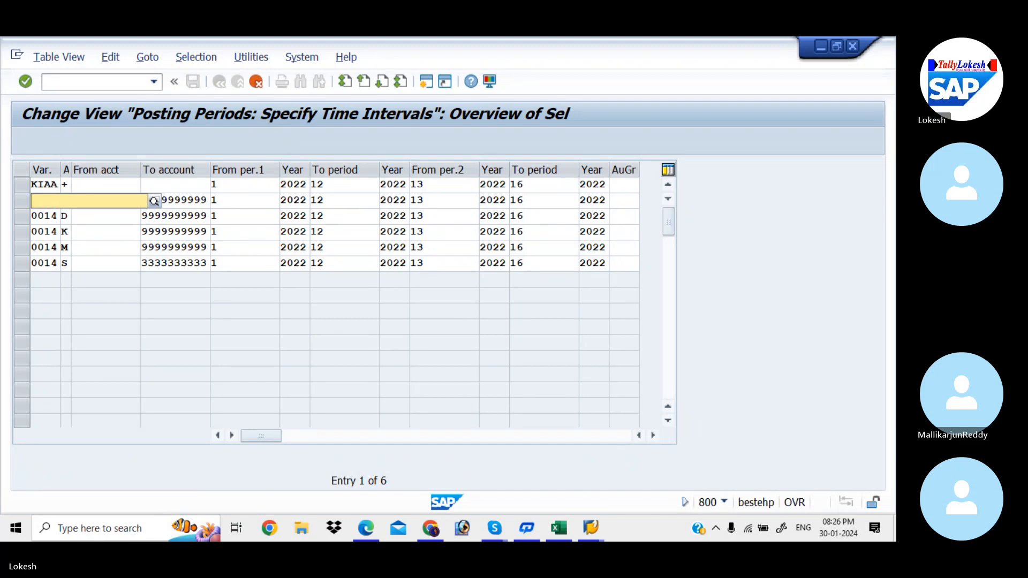
{"action": "type", "text": "KIAA"}
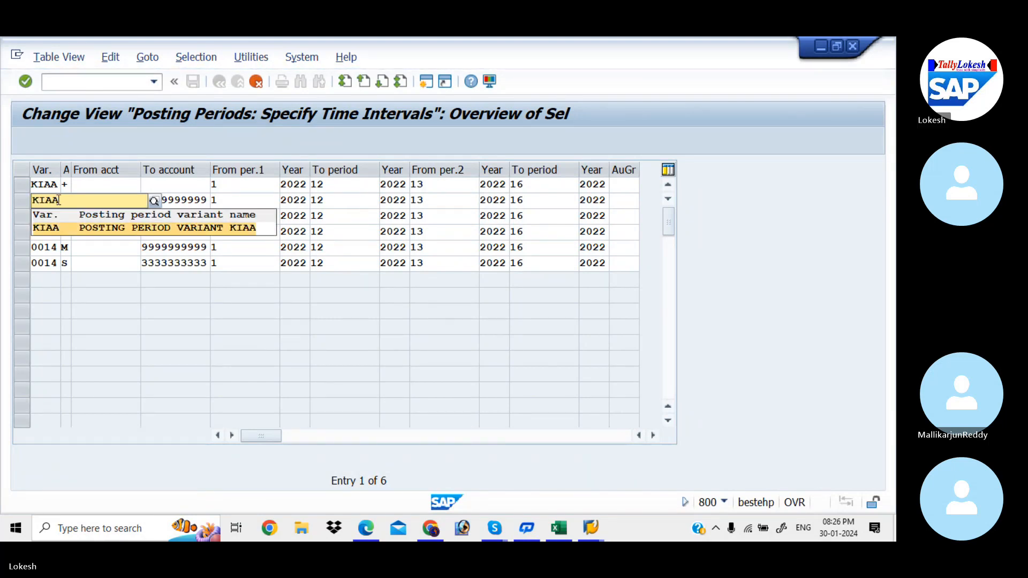
{"action": "key", "text": "Tab"}
{"action": "left_click", "coordinate": [57, 216]}
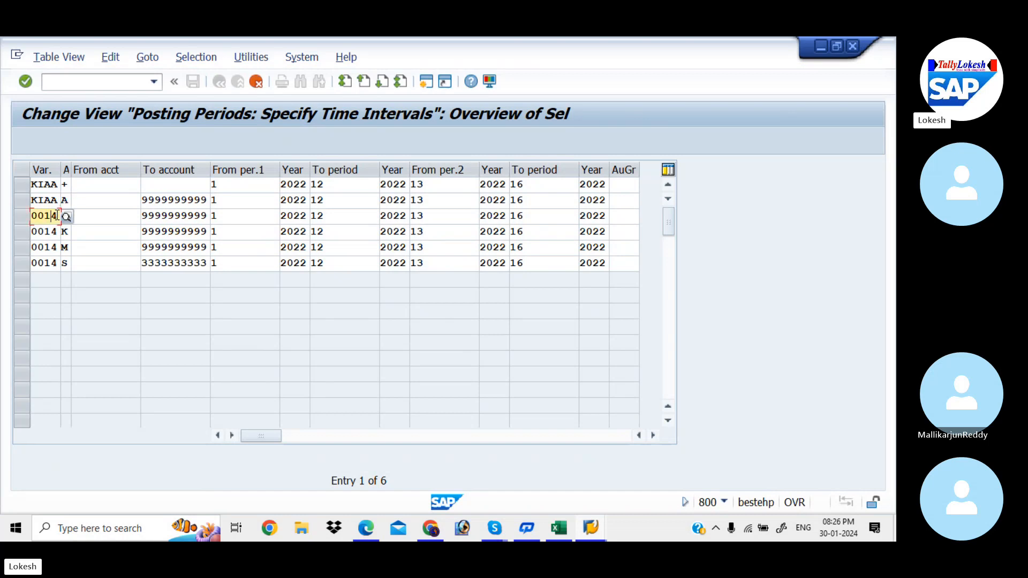
{"action": "key", "text": "BackSpace"}
{"action": "key", "text": "BackSpace"}
{"action": "key", "text": "BackSpace"}
{"action": "key", "text": "BackSpace"}
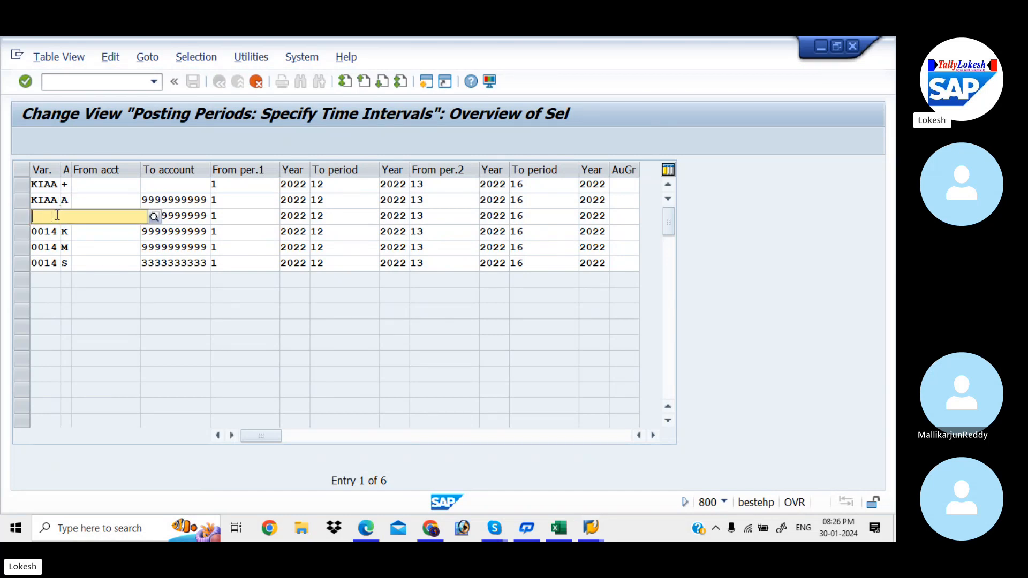
{"action": "type", "text": "KIAA"}
Step: Change the variant to KIAA in the copied entry for account type K
{"action": "left_click", "coordinate": [58, 230]}
{"action": "key", "text": "BackSpace"}
{"action": "key", "text": "BackSpace"}
{"action": "key", "text": "BackSpace"}
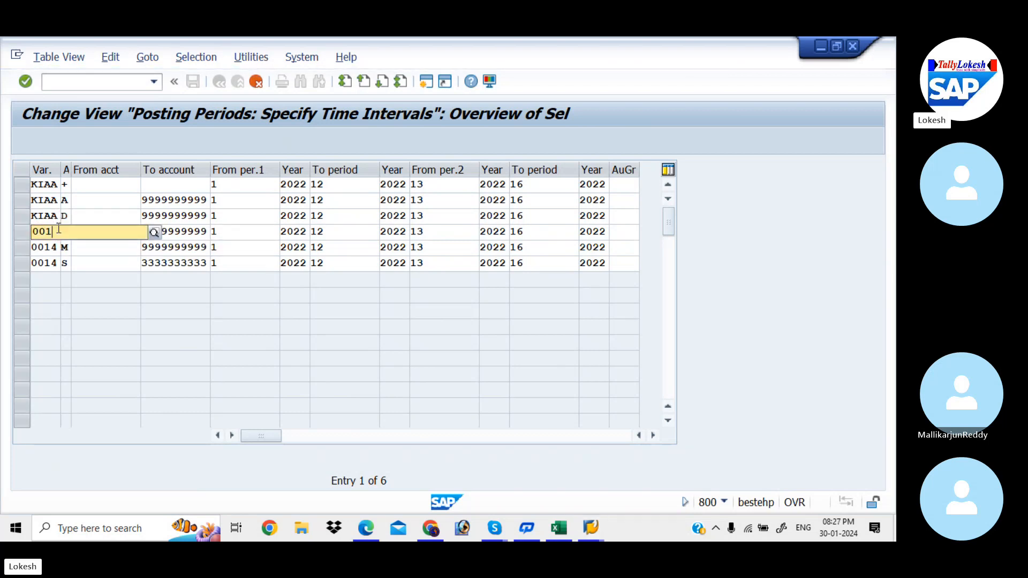
{"action": "key", "text": "BackSpace"}
{"action": "type", "text": "KIAA"}
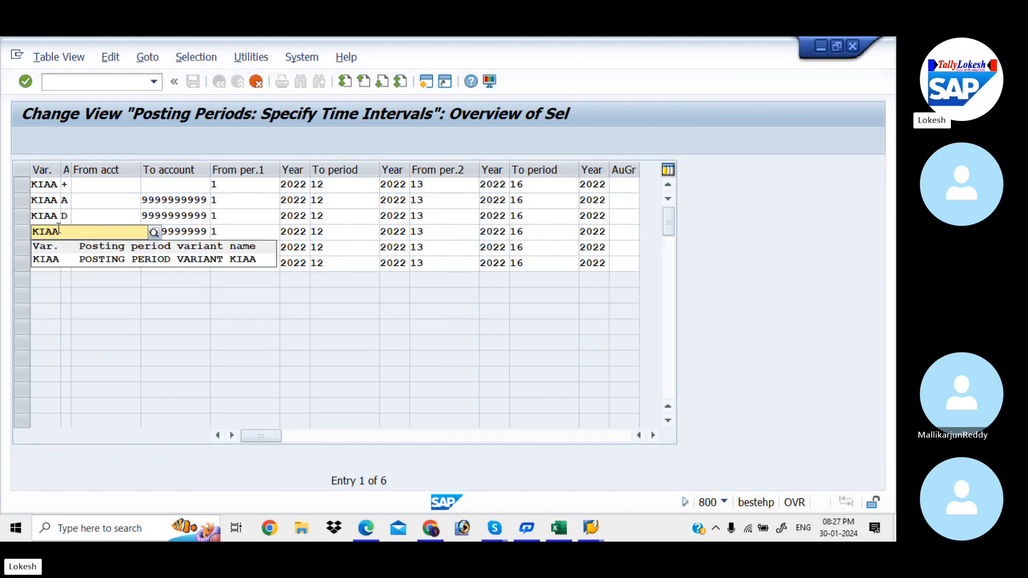
{"action": "key", "text": "Down"}
{"action": "key", "text": "Return"}
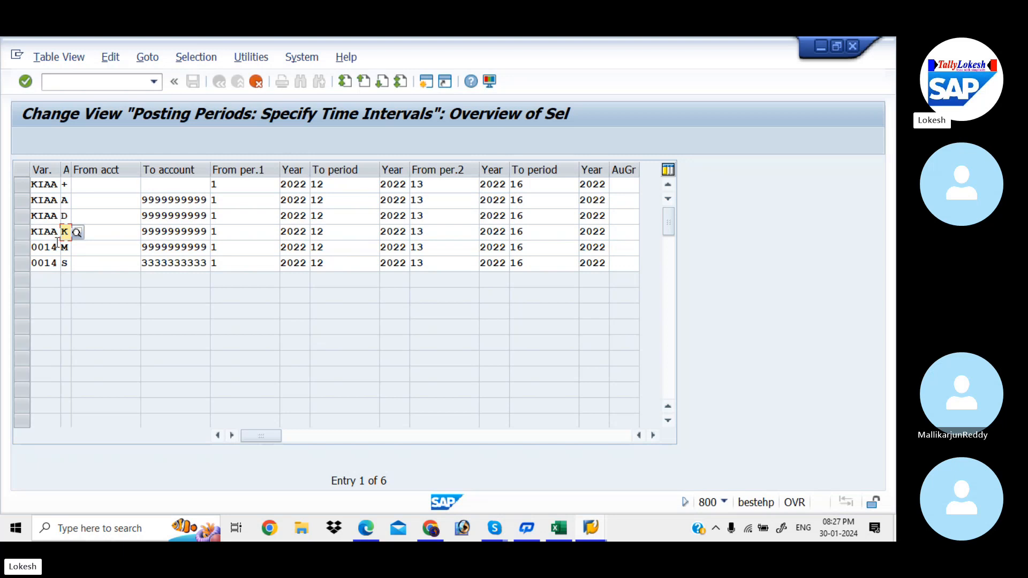
Step: Change the variant to KIAA in the copied entry for account type M
{"action": "left_click", "coordinate": [58, 245]}
{"action": "key", "text": "BackSpace"}
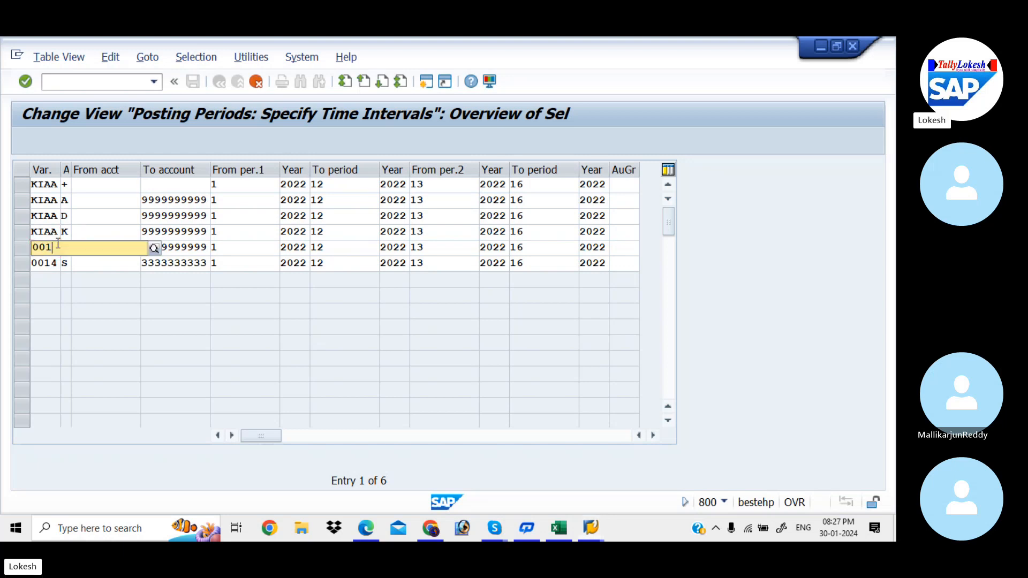
{"action": "key", "text": "BackSpace"}
{"action": "key", "text": "BackSpace"}
{"action": "type", "text": "K"}
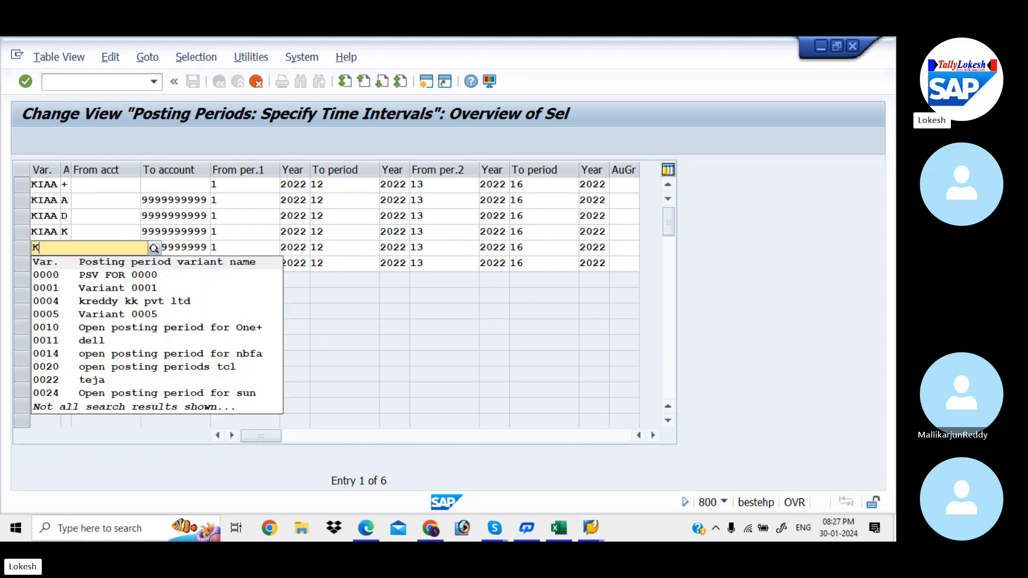
{"action": "type", "text": "IAA"}
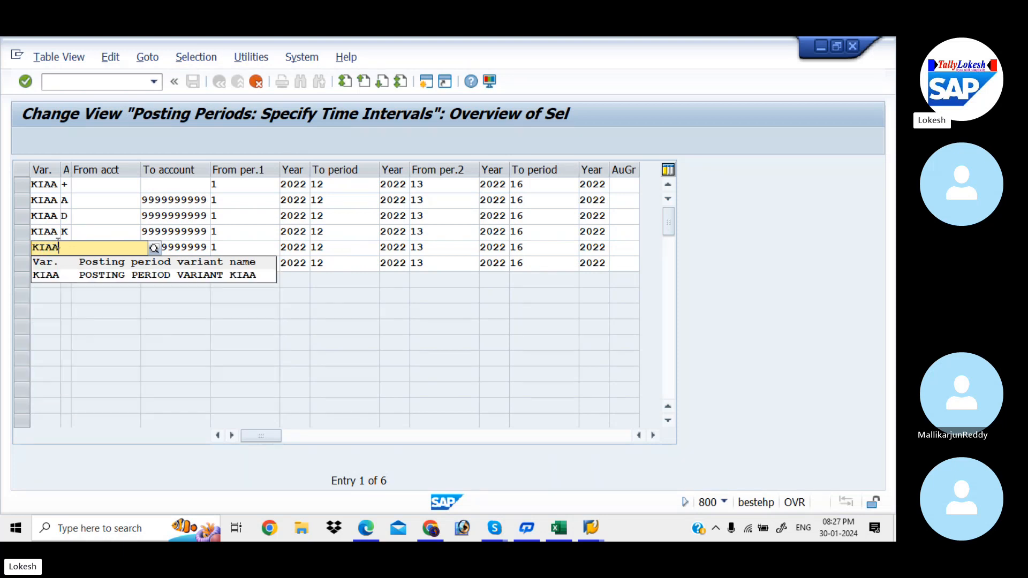
{"action": "key", "text": "Tab"}
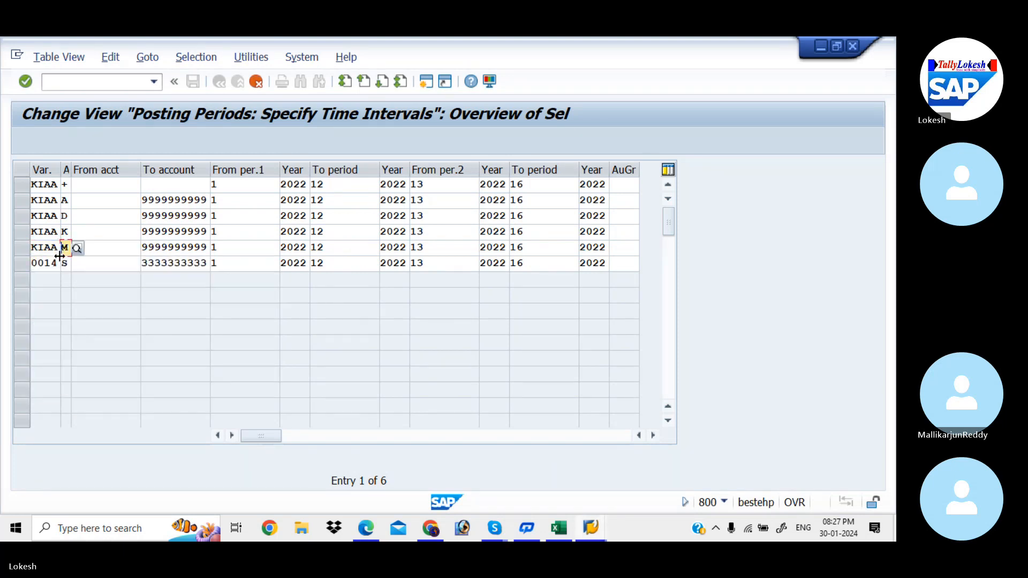
Step: Change the variant to KIAA in the copied entry for account type S
{"action": "left_click", "coordinate": [59, 263]}
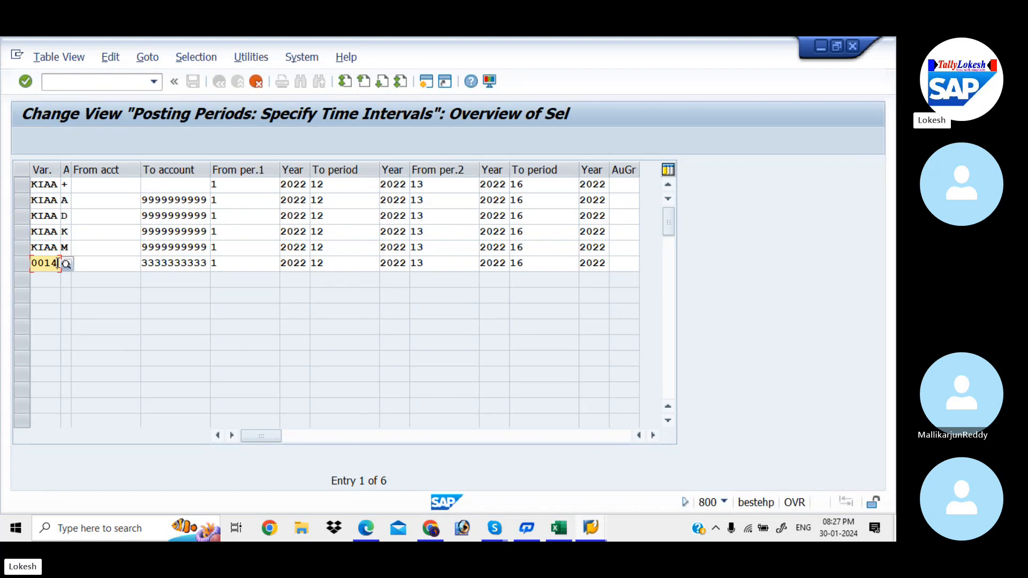
{"action": "key", "text": "BackSpace"}
{"action": "key", "text": "BackSpace"}
{"action": "key", "text": "BackSpace"}
{"action": "key", "text": "BackSpace"}
{"action": "type", "text": "KI"}
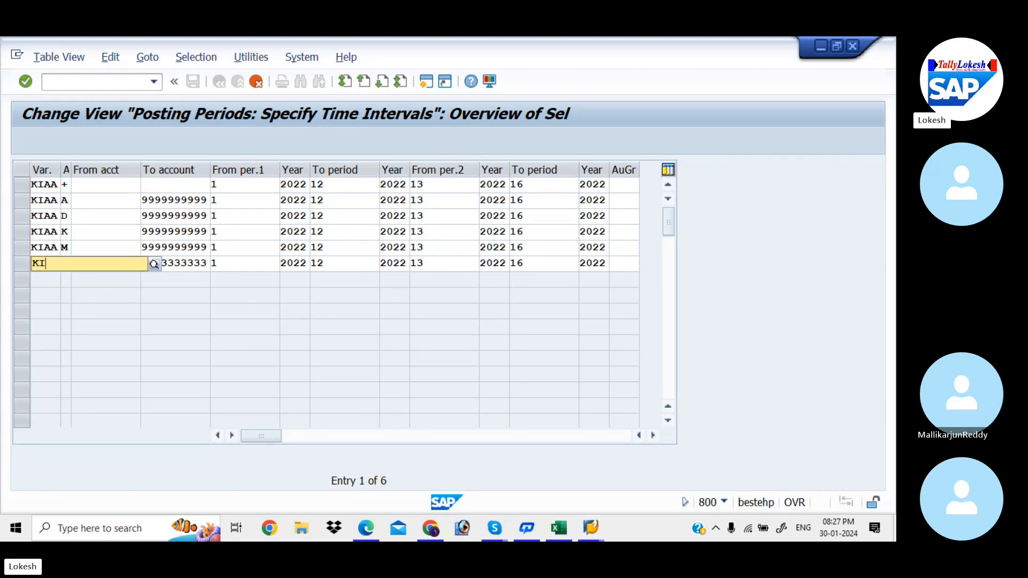
{"action": "type", "text": "AA"}
{"action": "key", "text": "Tab"}
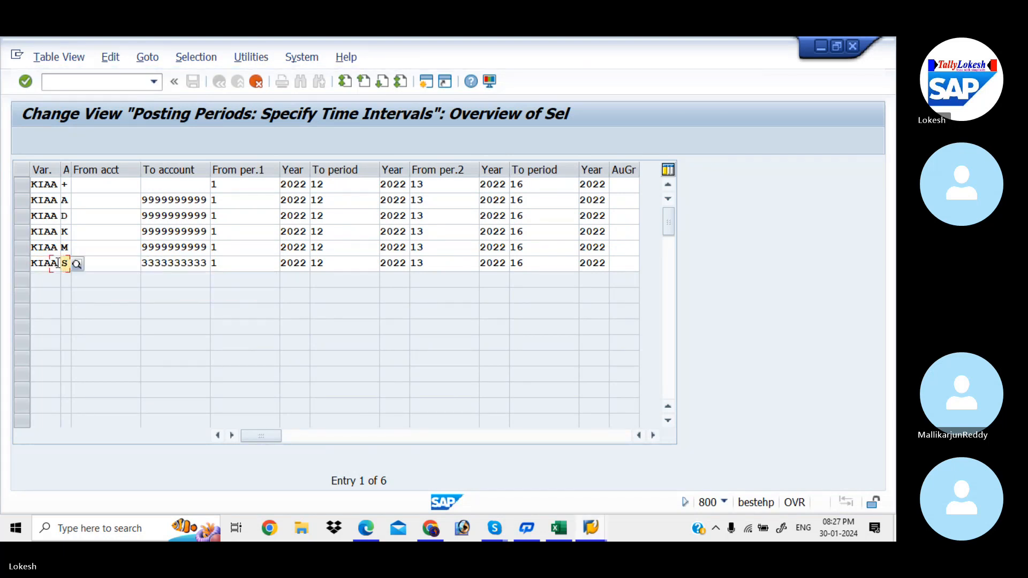
Step: Display the list of possible account types for the + entry and close it without choosing another
{"action": "left_click", "coordinate": [65, 184]}
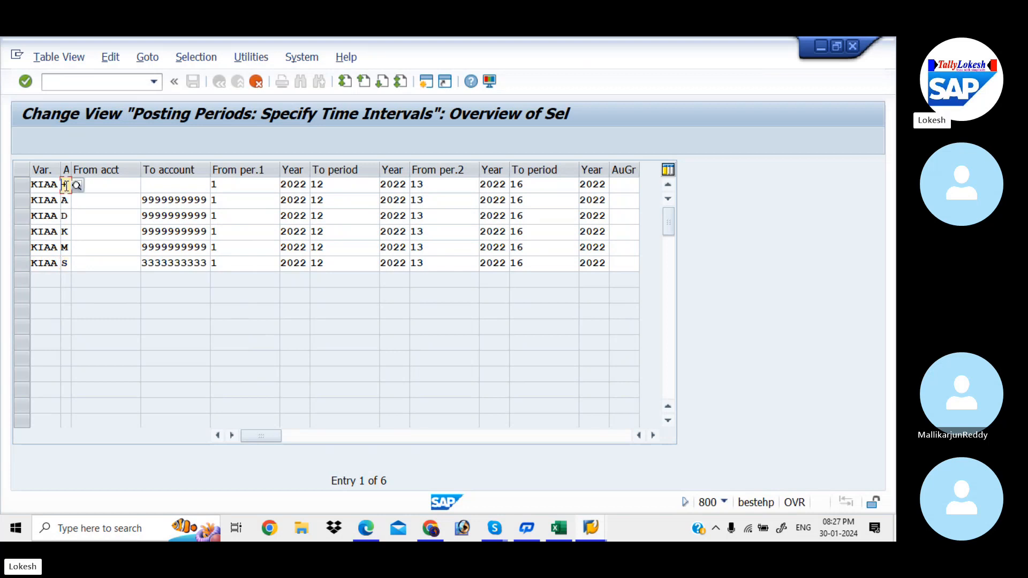
{"action": "left_click", "coordinate": [77, 185]}
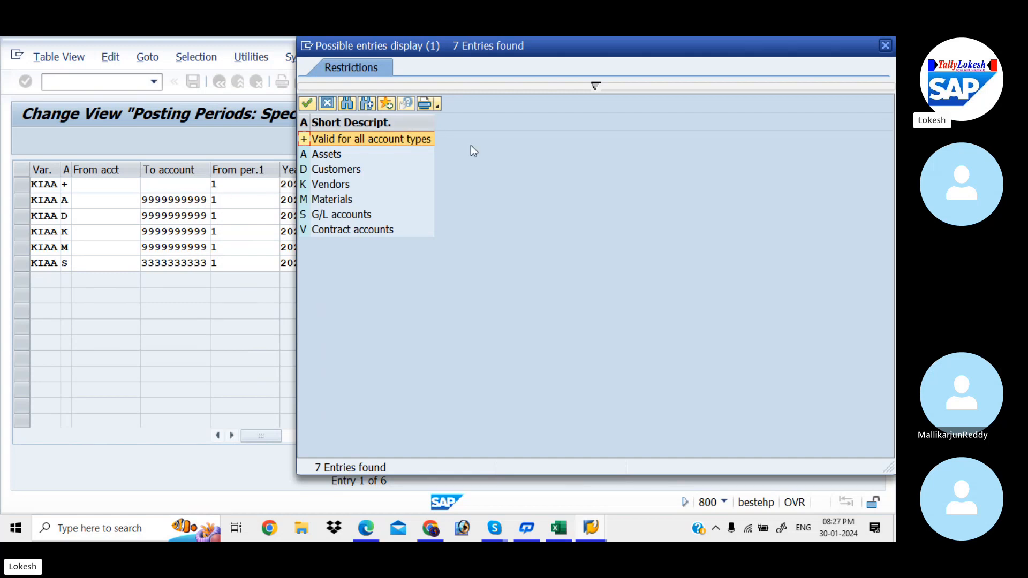
{"action": "left_click", "coordinate": [884, 45]}
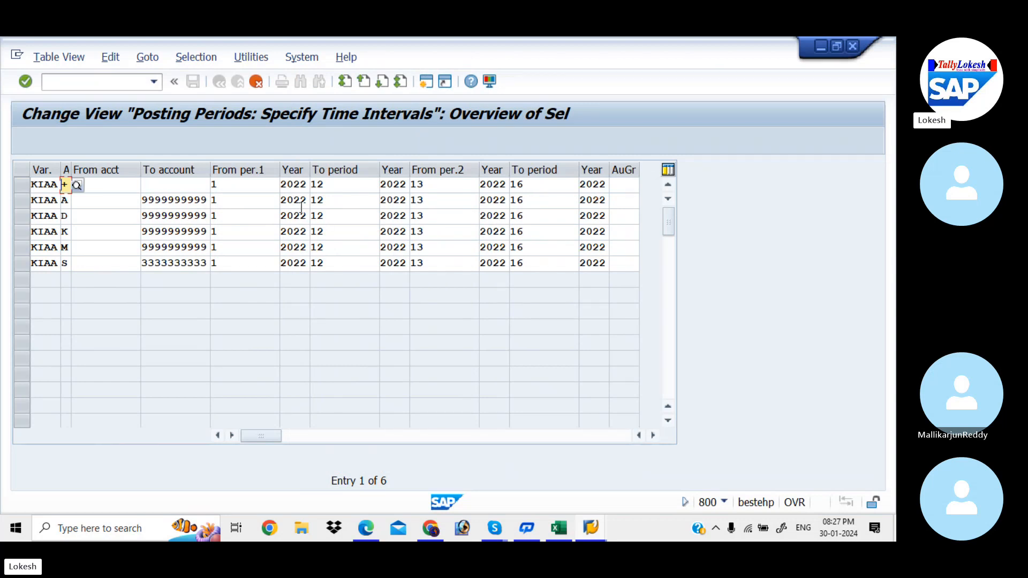
Step: Set From per.1 to 10 in the KIAA entries for account types + and A
{"action": "left_click", "coordinate": [259, 183]}
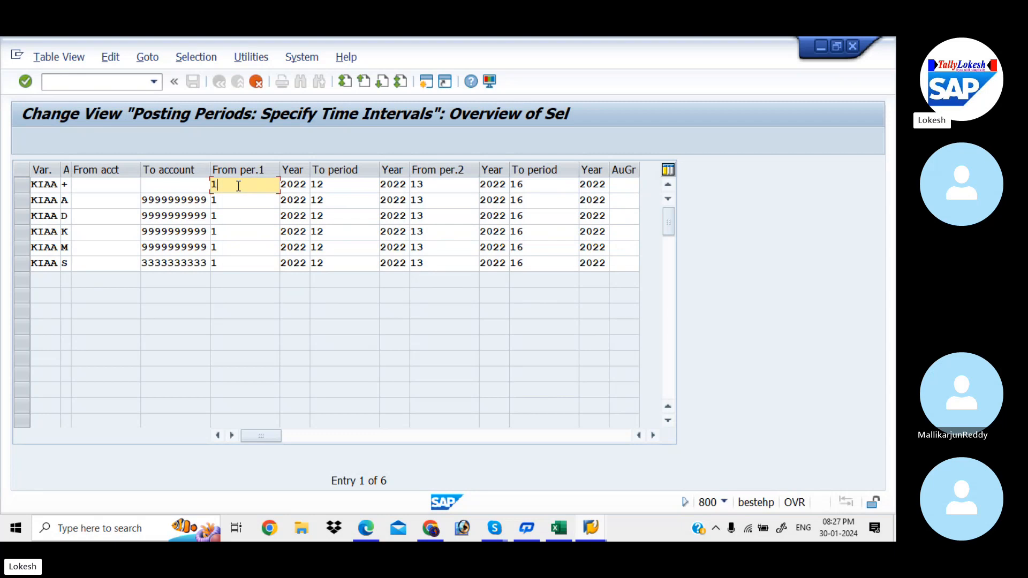
{"action": "left_click", "coordinate": [341, 185]}
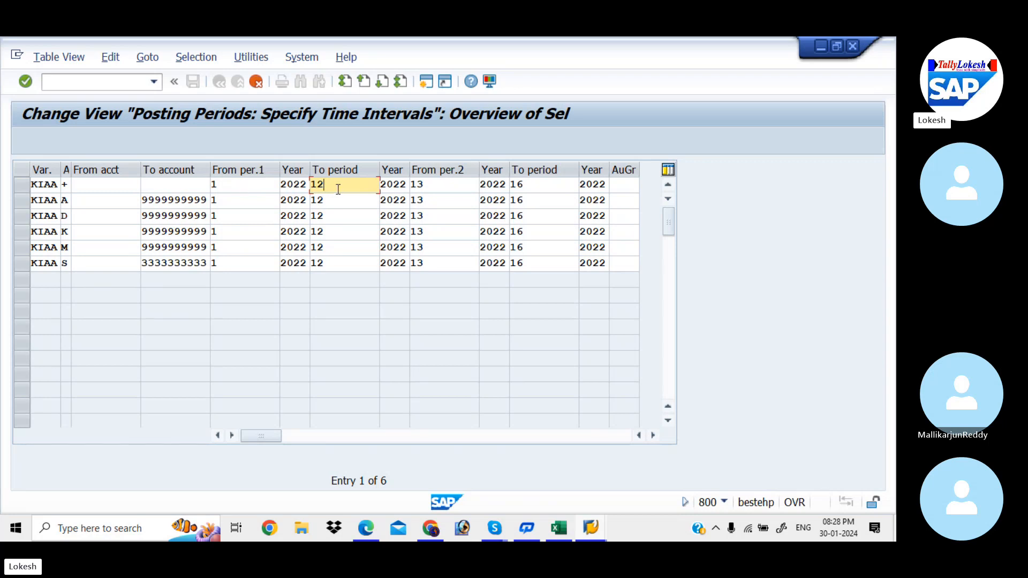
{"action": "left_click", "coordinate": [254, 186]}
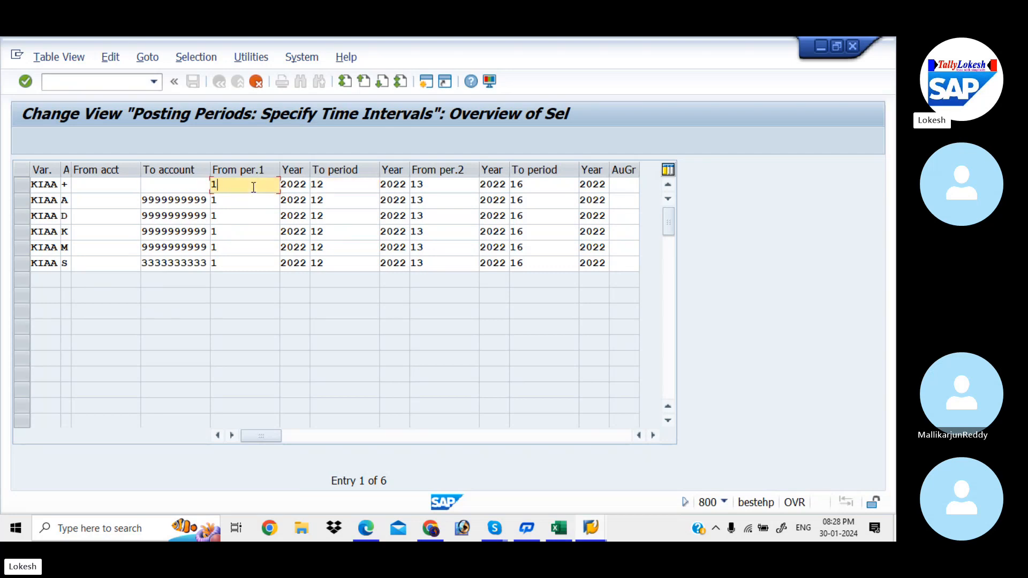
{"action": "type", "text": "0"}
{"action": "key", "text": "Down"}
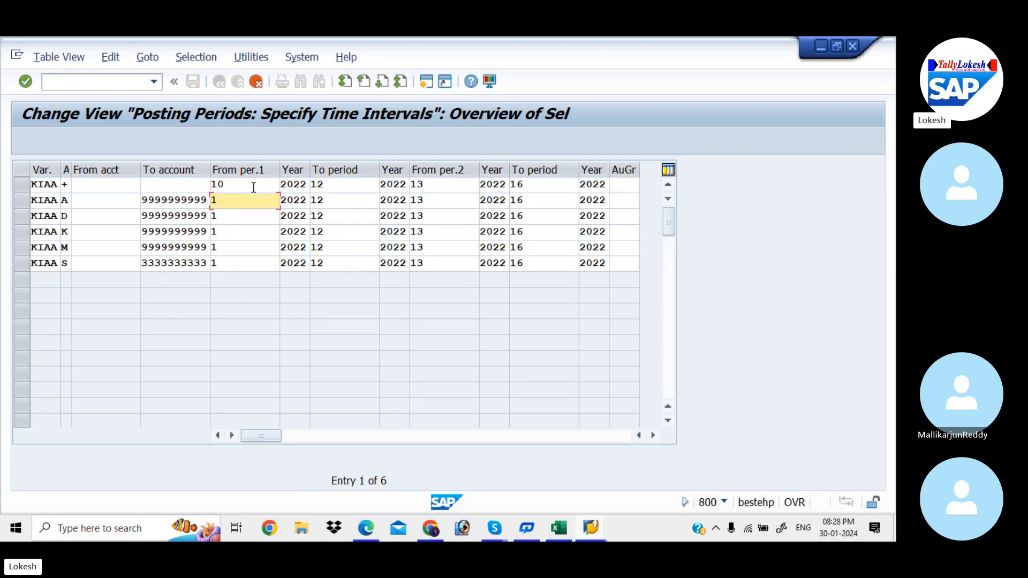
{"action": "type", "text": "0"}
Step: Set the first interval's To period to 10 in the KIAA entries for account types + and A
{"action": "left_click", "coordinate": [336, 187]}
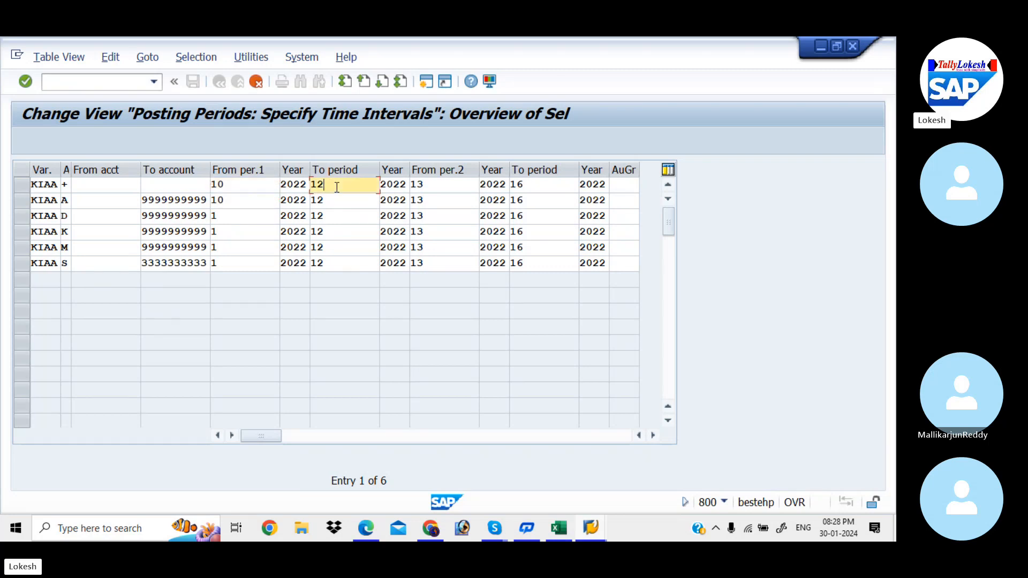
{"action": "key", "text": "BackSpace"}
{"action": "type", "text": "0"}
{"action": "key", "text": "Down"}
{"action": "key", "text": "BackSpace"}
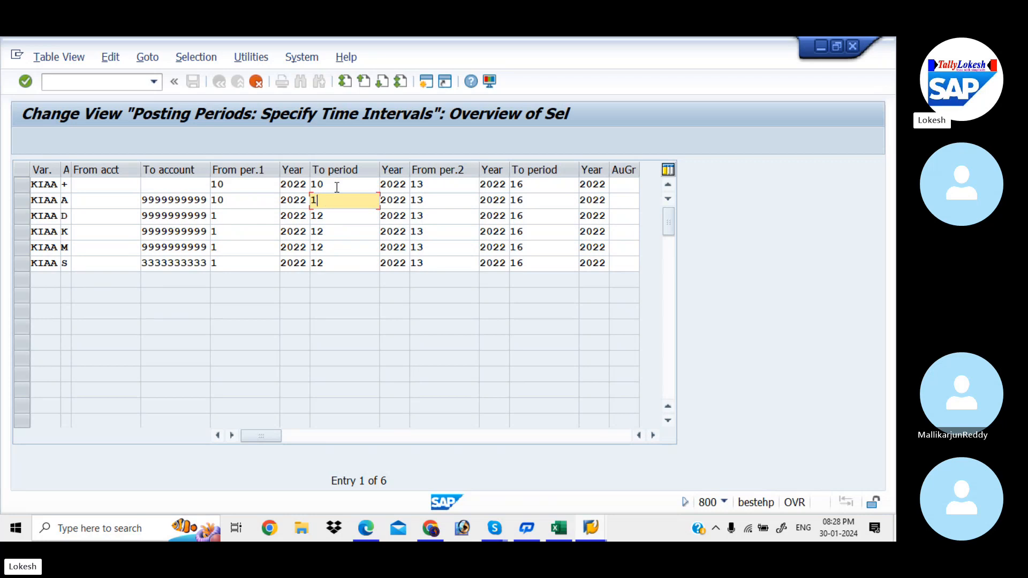
{"action": "type", "text": "0"}
Step: Set From per.1 back to 1 in the KIAA entries for account types + and A
{"action": "left_click", "coordinate": [248, 184]}
{"action": "key", "text": "BackSpace"}
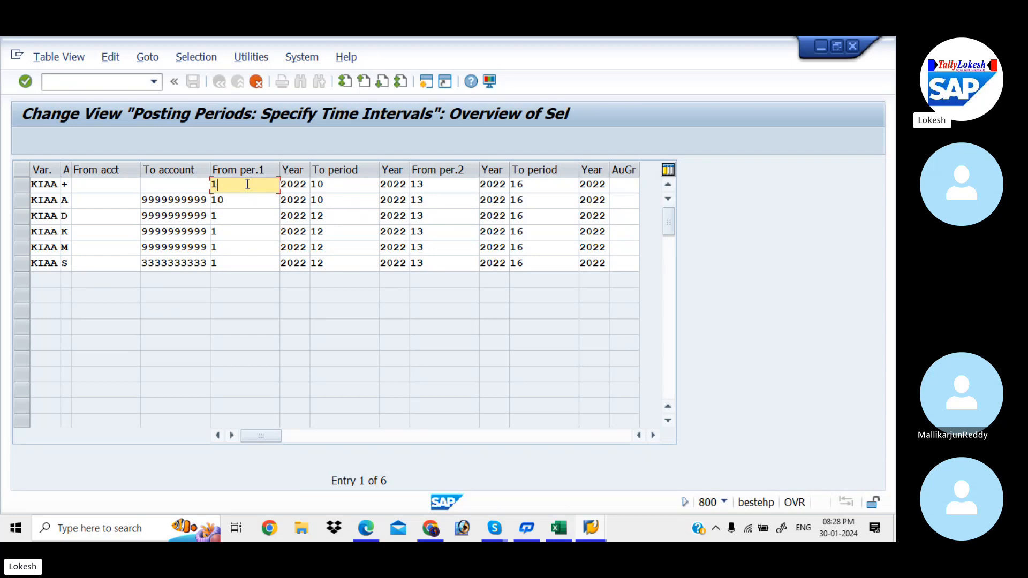
{"action": "key", "text": "Down"}
{"action": "key", "text": "Delete"}
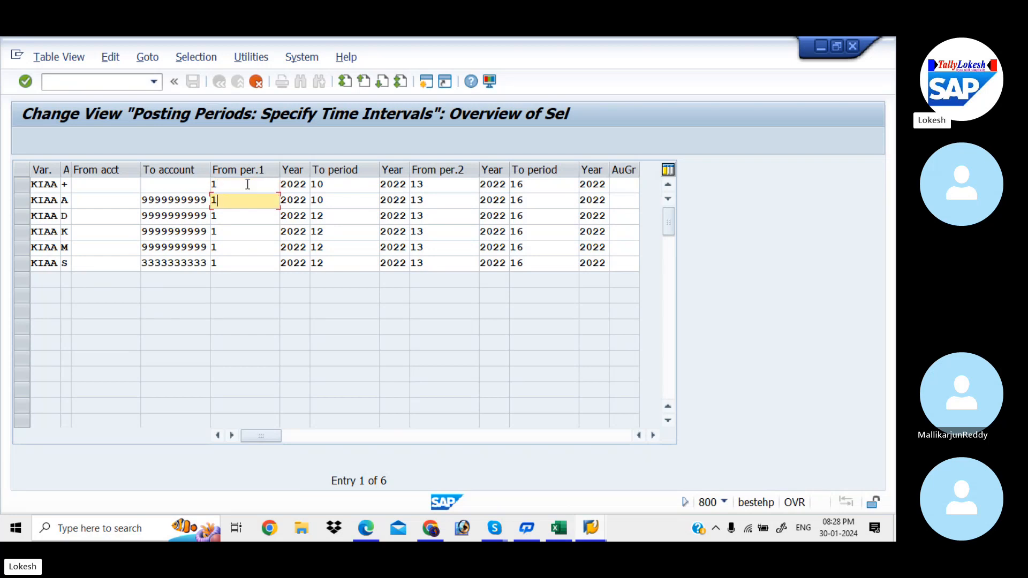
Step: Set the first interval's To period back to 12 in the KIAA entries for account types + and A
{"action": "left_click", "coordinate": [344, 187]}
{"action": "key", "text": "BackSpace"}
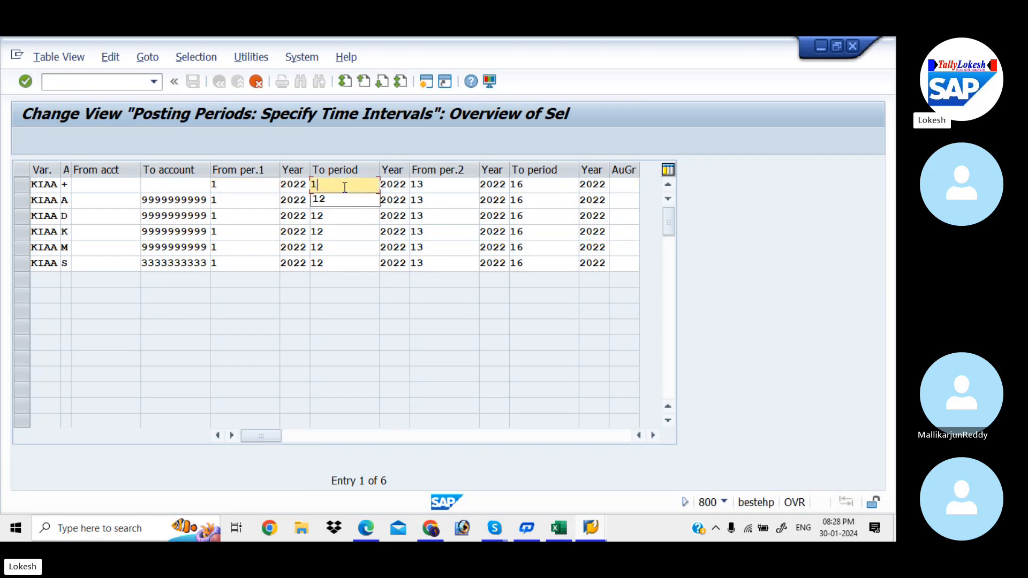
{"action": "type", "text": "2"}
{"action": "key", "text": "Down"}
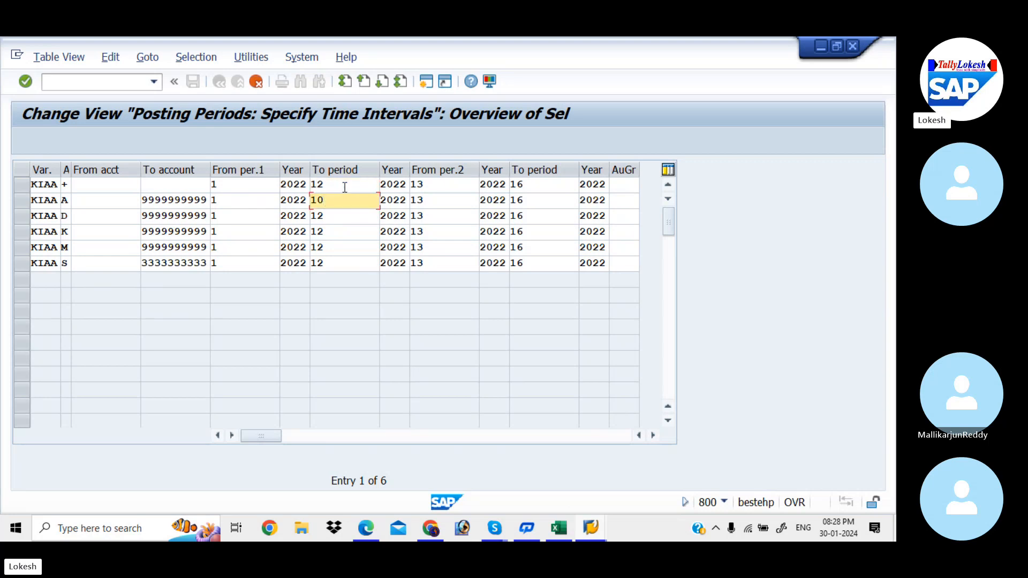
{"action": "key", "text": "BackSpace"}
{"action": "type", "text": "2"}
{"action": "key", "text": "Down"}
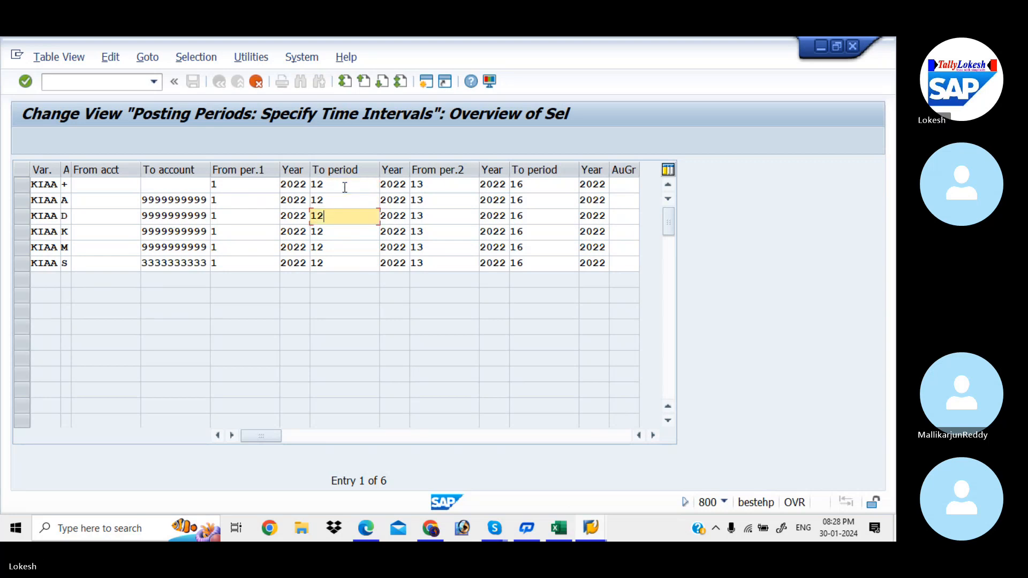
Step: Set the From per.1 year to 2023 in the KIAA entries for account types +, A and D
{"action": "left_click", "coordinate": [307, 185]}
{"action": "key", "text": "BackSpace"}
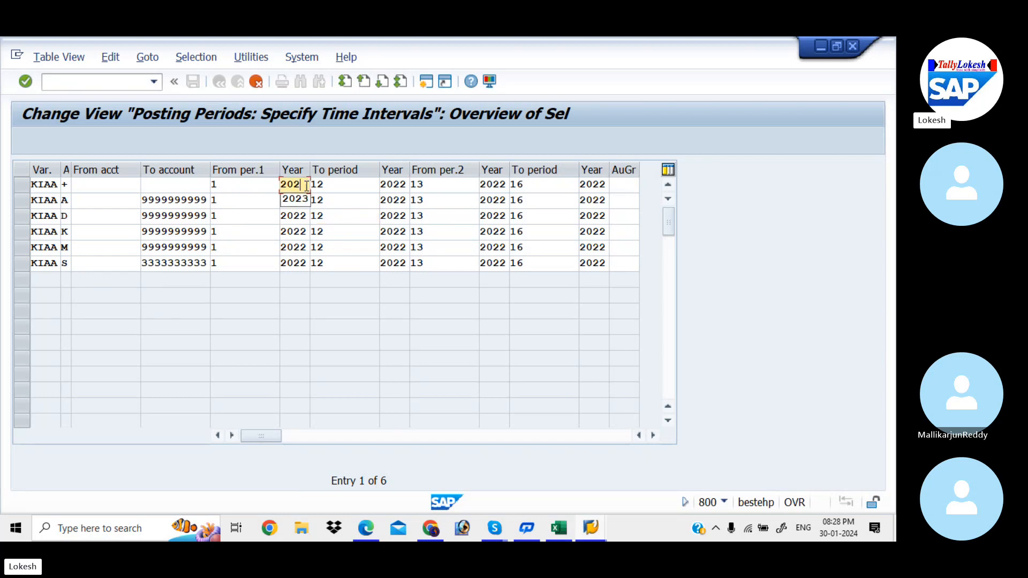
{"action": "key", "text": "Down"}
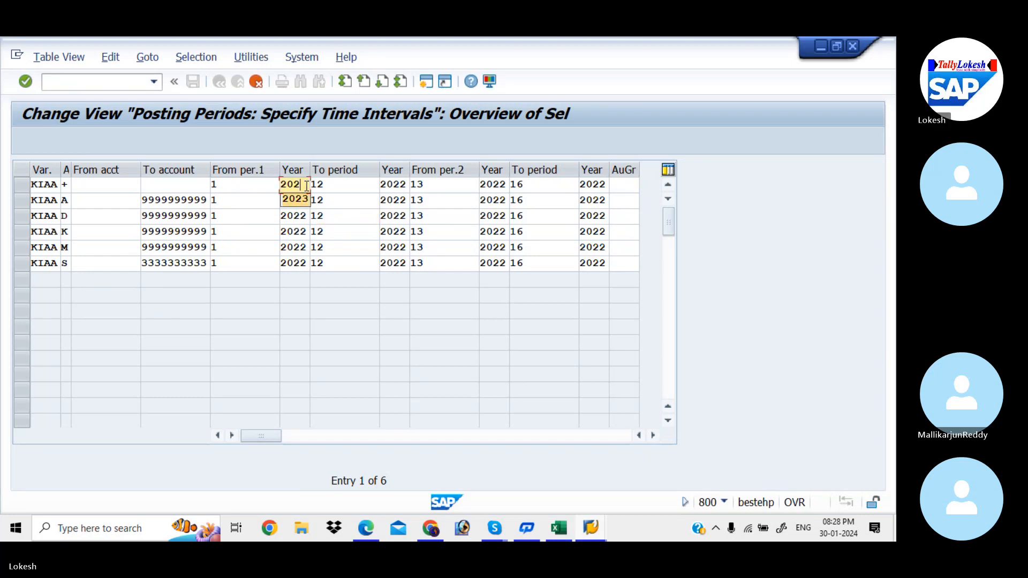
{"action": "key", "text": "Tab"}
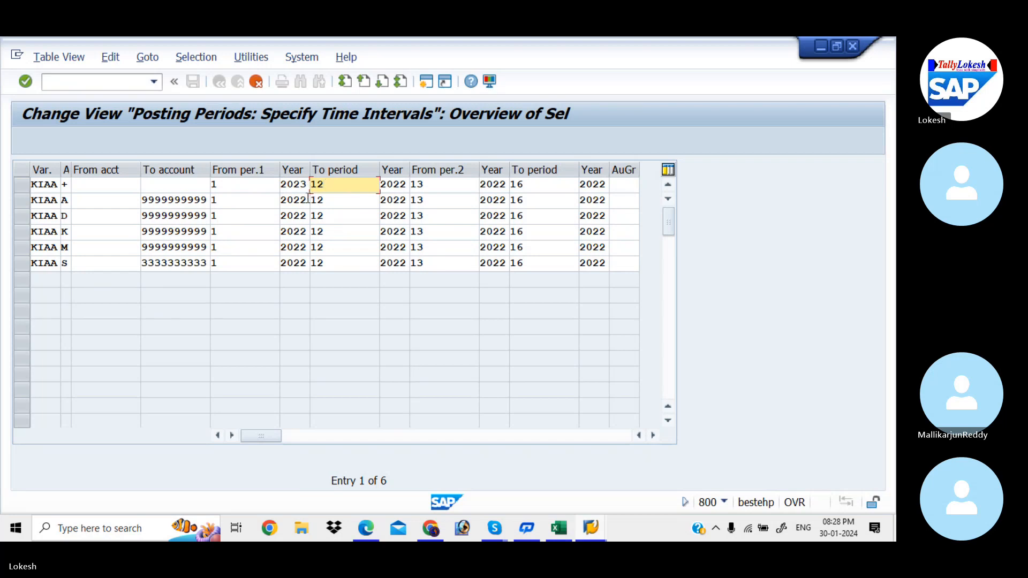
{"action": "left_click", "coordinate": [308, 199]}
{"action": "key", "text": "BackSpace"}
{"action": "type", "text": "3"}
{"action": "key", "text": "Down"}
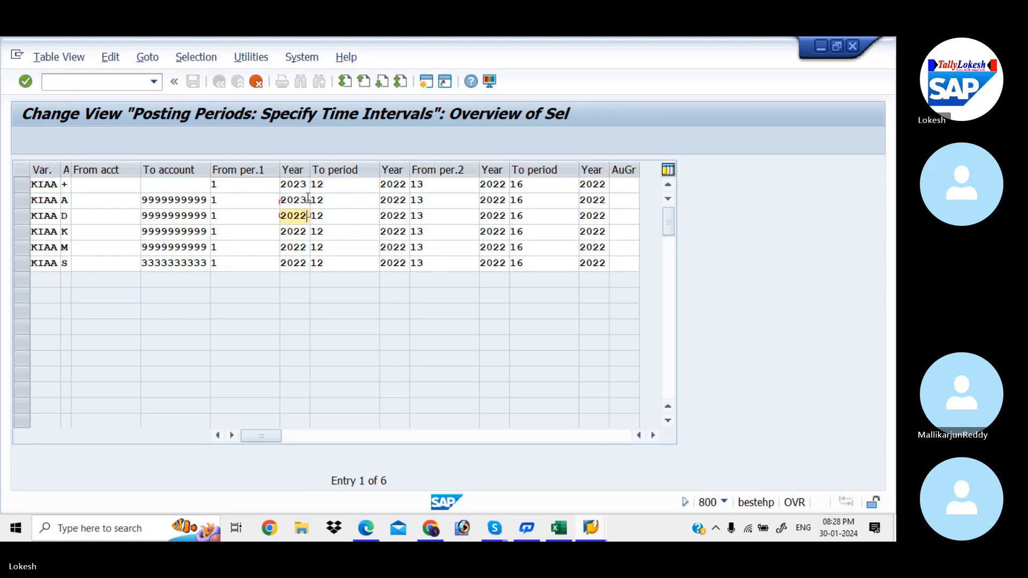
{"action": "key", "text": "BackSpace"}
{"action": "type", "text": "3"}
{"action": "key", "text": "Down"}
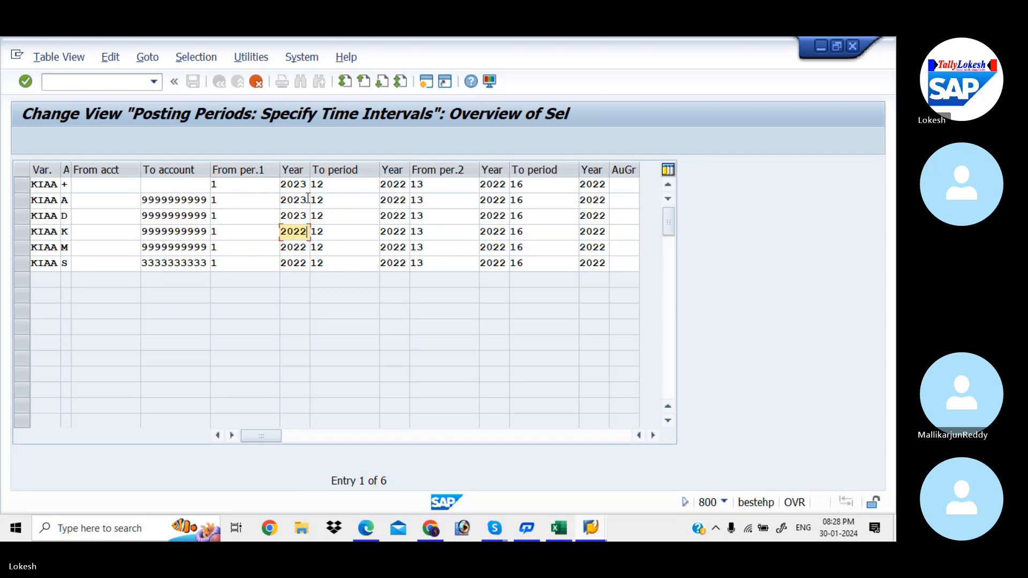
Step: Set the From per.1 year to 2023 in the KIAA entries for account types K, M and S
{"action": "key", "text": "BackSpace"}
{"action": "type", "text": "3"}
{"action": "key", "text": "Down"}
{"action": "key", "text": "BackSpace"}
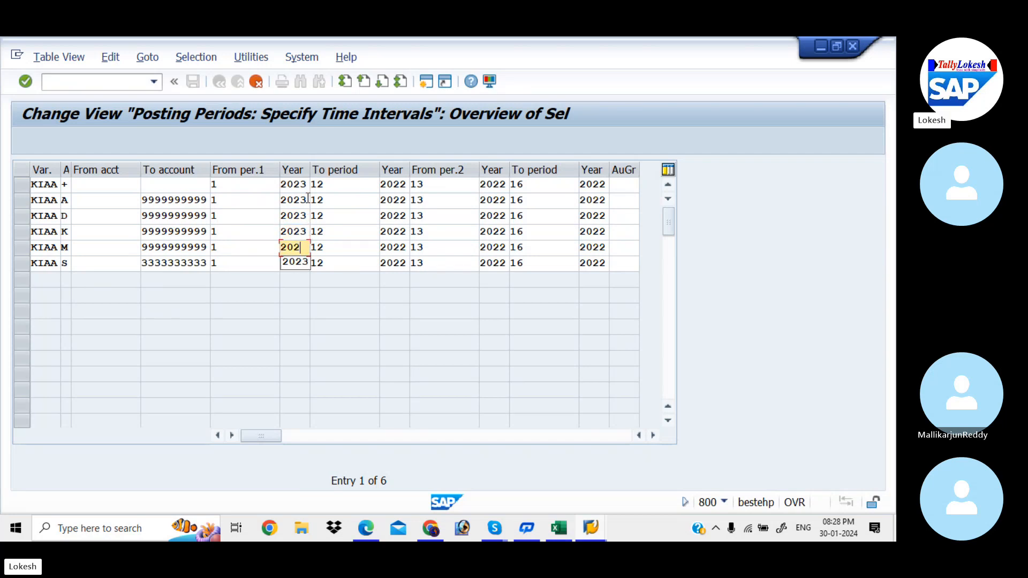
{"action": "type", "text": "3"}
{"action": "key", "text": "Down"}
{"action": "key", "text": "BackSpace"}
{"action": "type", "text": "3"}
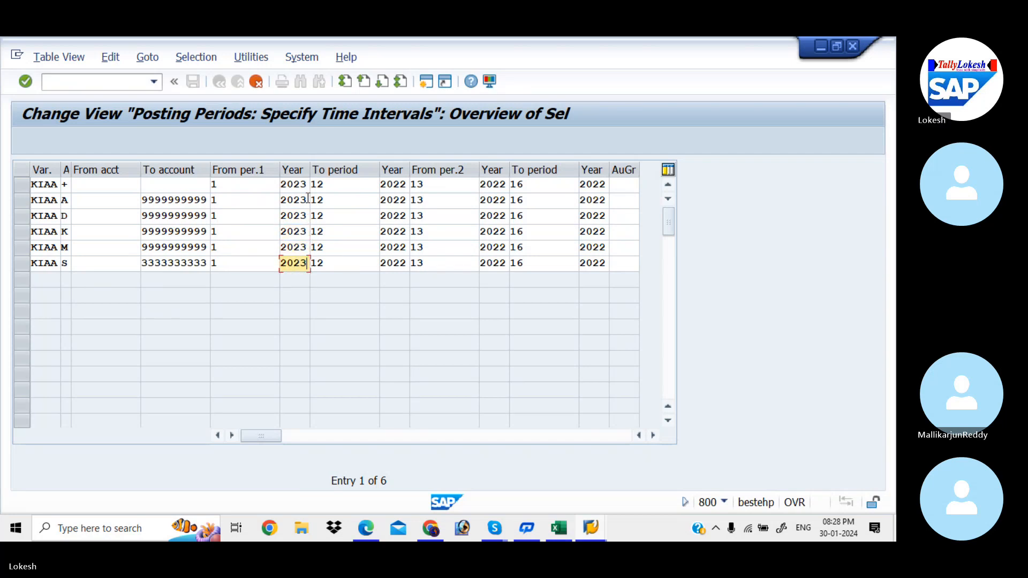
Step: Set the first interval's To period year to 2023 in the KIAA entries for account types +, A and D
{"action": "left_click", "coordinate": [407, 184]}
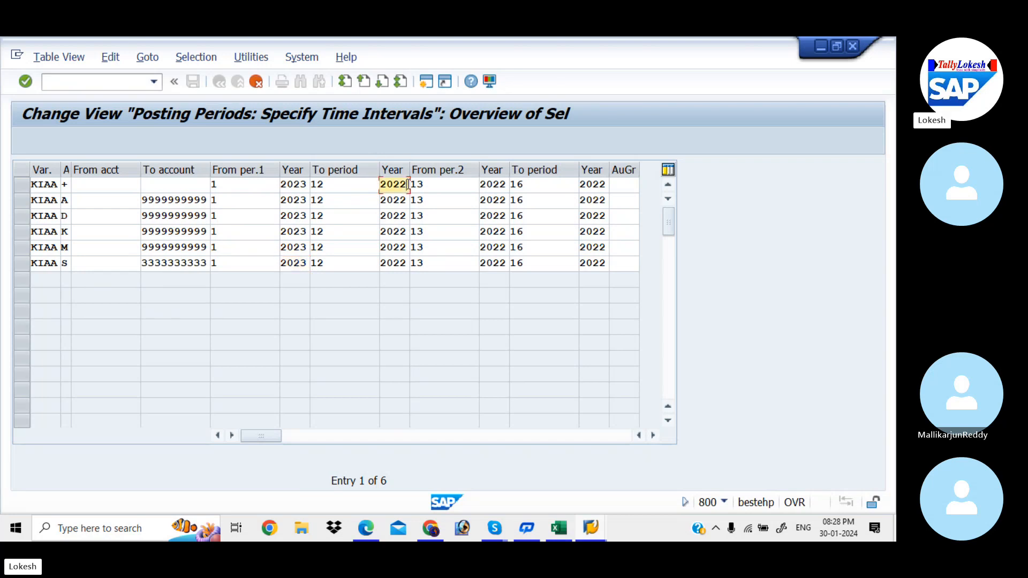
{"action": "key", "text": "BackSpace"}
{"action": "type", "text": "3"}
{"action": "key", "text": "Down"}
{"action": "key", "text": "Down"}
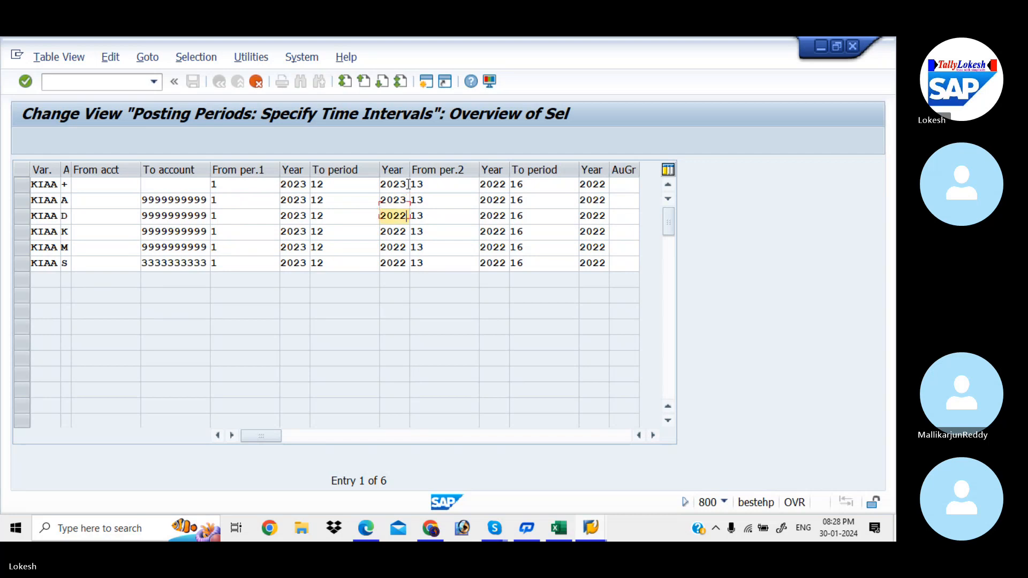
{"action": "key", "text": "BackSpace"}
{"action": "type", "text": "3"}
Step: Set the first interval's To period year to 2023 in the KIAA entries for account types K, M and S
{"action": "key", "text": "Down"}
{"action": "key", "text": "BackSpace"}
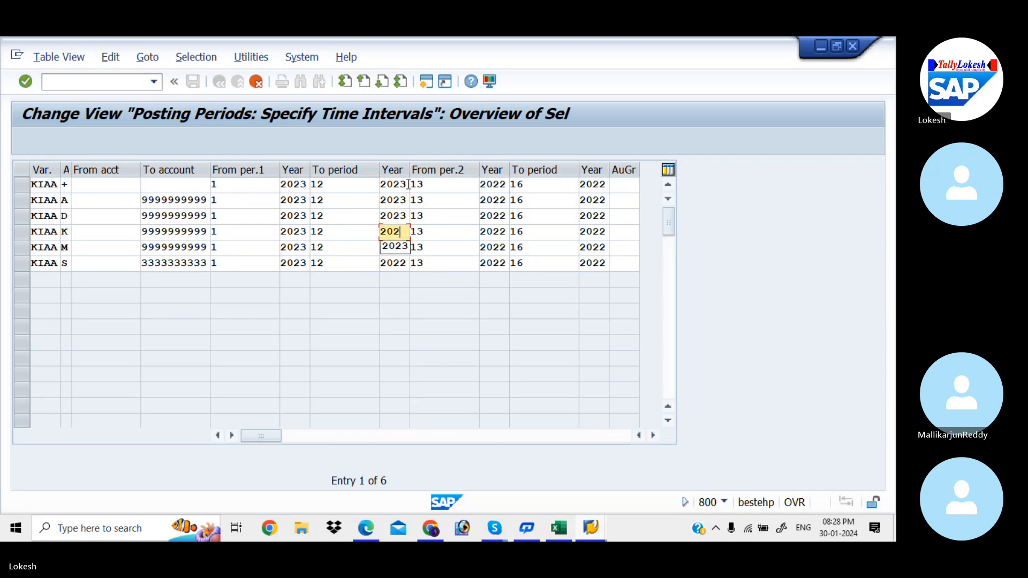
{"action": "type", "text": "3"}
{"action": "key", "text": "Down"}
{"action": "key", "text": "BackSpace"}
{"action": "type", "text": "3"}
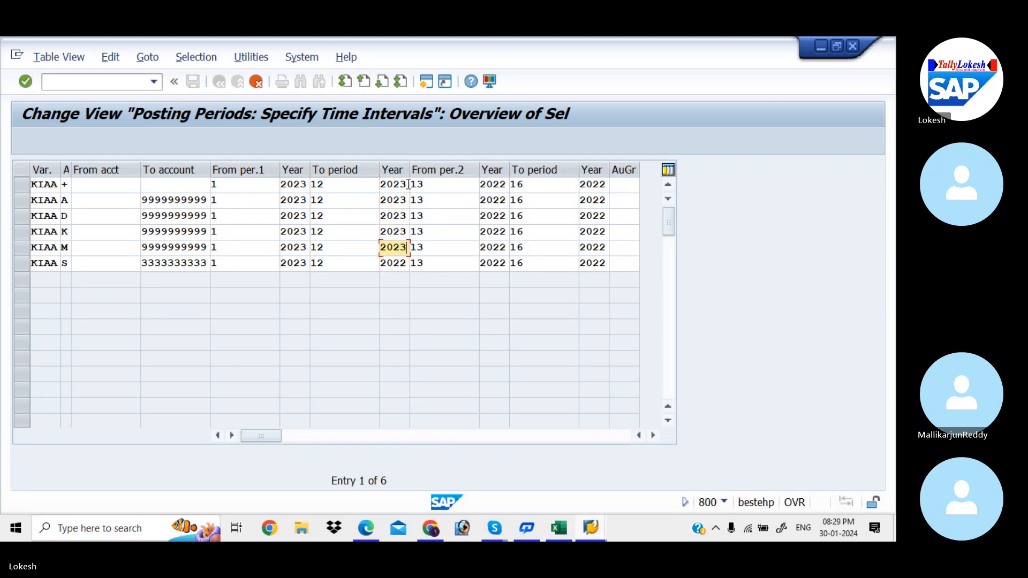
{"action": "key", "text": "Down"}
{"action": "key", "text": "BackSpace"}
{"action": "type", "text": "3"}
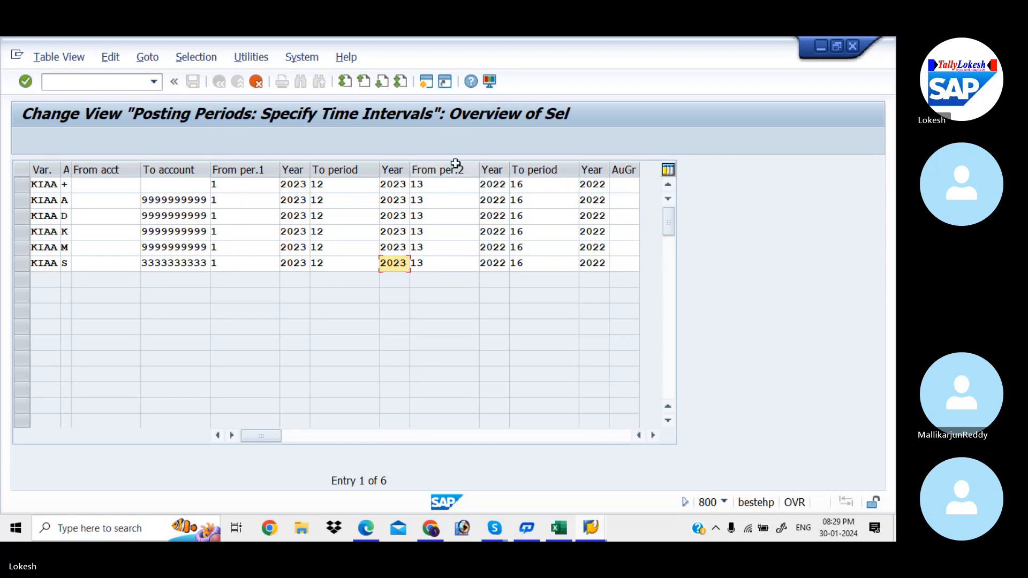
Step: Set the From per.2 year to 2023 in the KIAA entries for account types +, A and D
{"action": "left_click", "coordinate": [506, 185]}
{"action": "key", "text": "BackSpace"}
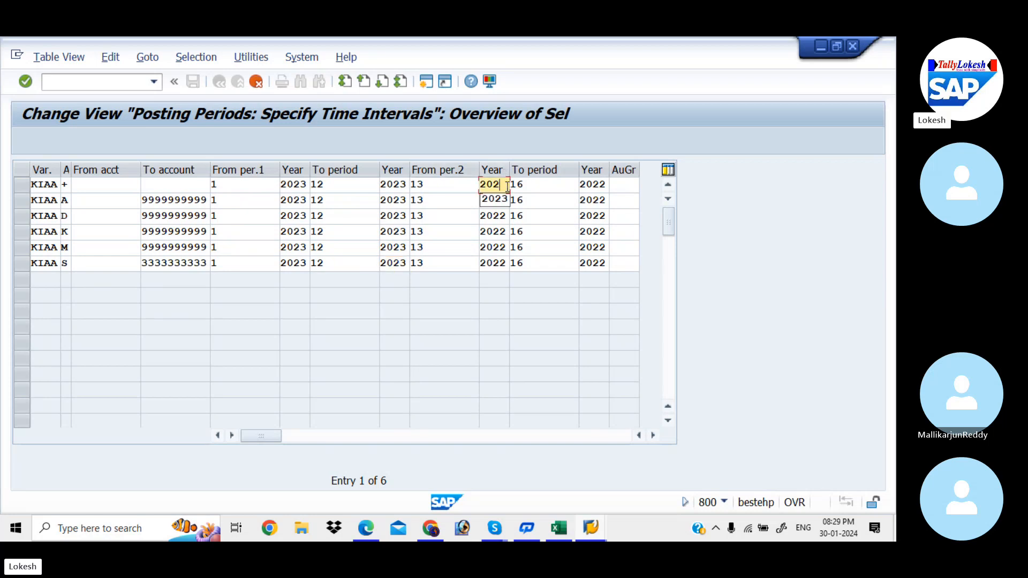
{"action": "type", "text": "3"}
{"action": "key", "text": "Down"}
{"action": "key", "text": "BackSpace"}
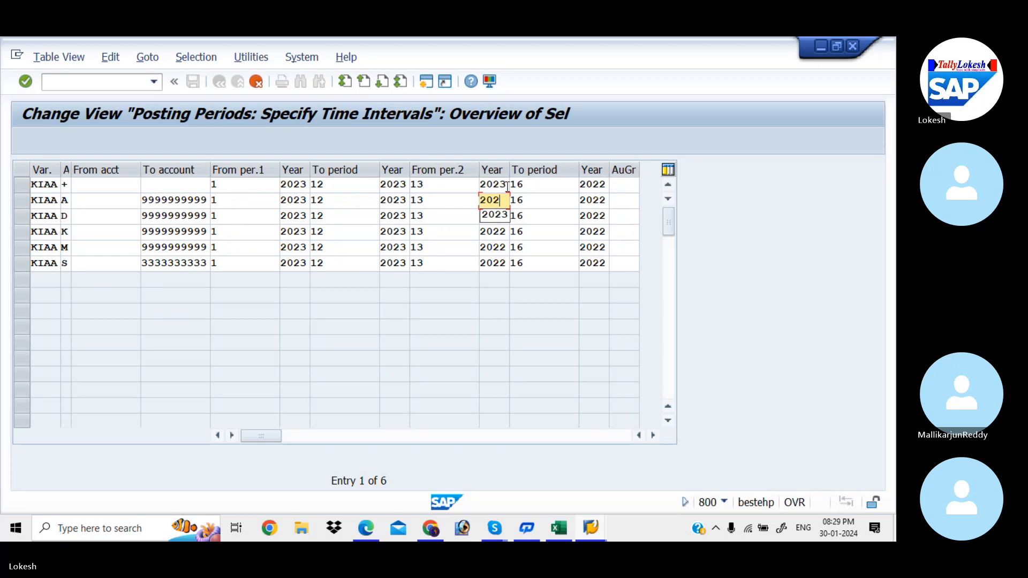
{"action": "type", "text": "3"}
{"action": "key", "text": "Down"}
{"action": "key", "text": "BackSpace"}
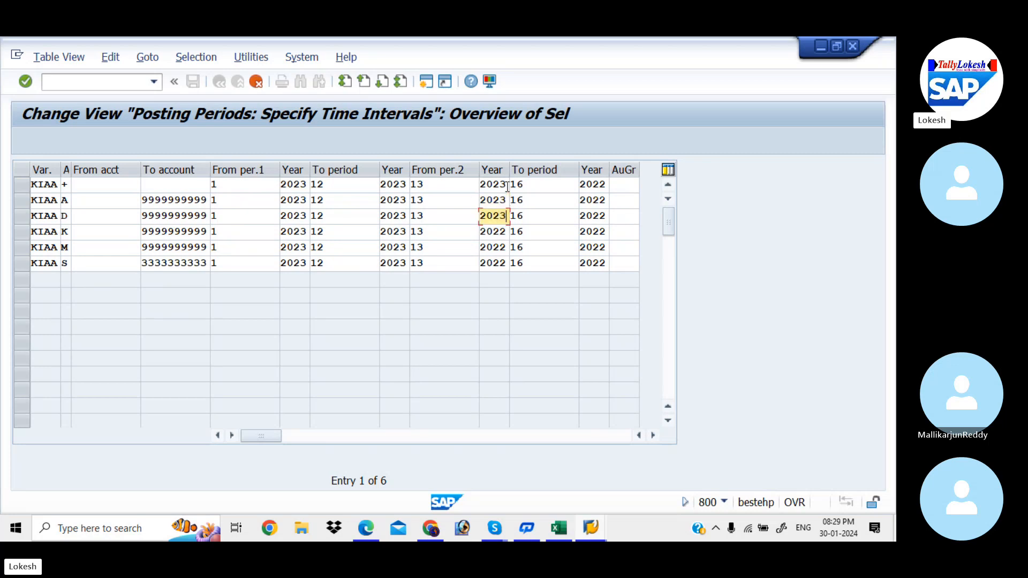
{"action": "type", "text": "3"}
Step: Set the From per.2 year to 2023 in the KIAA entries for account types K, M and S
{"action": "key", "text": "Down"}
{"action": "key", "text": "BackSpace"}
{"action": "type", "text": "3"}
{"action": "key", "text": "Down"}
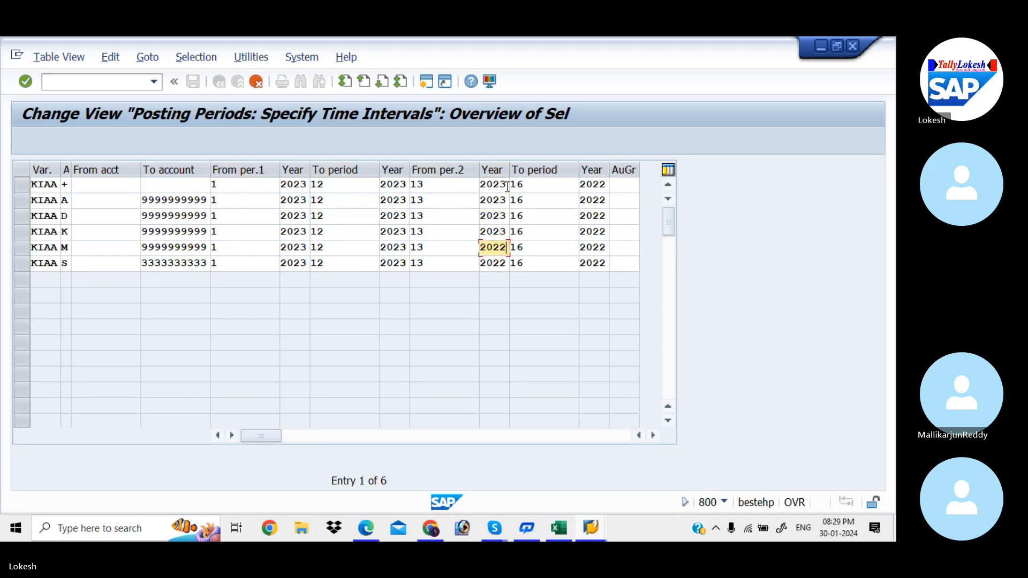
{"action": "key", "text": "BackSpace"}
{"action": "type", "text": "3"}
{"action": "key", "text": "Down"}
{"action": "key", "text": "BackSpace"}
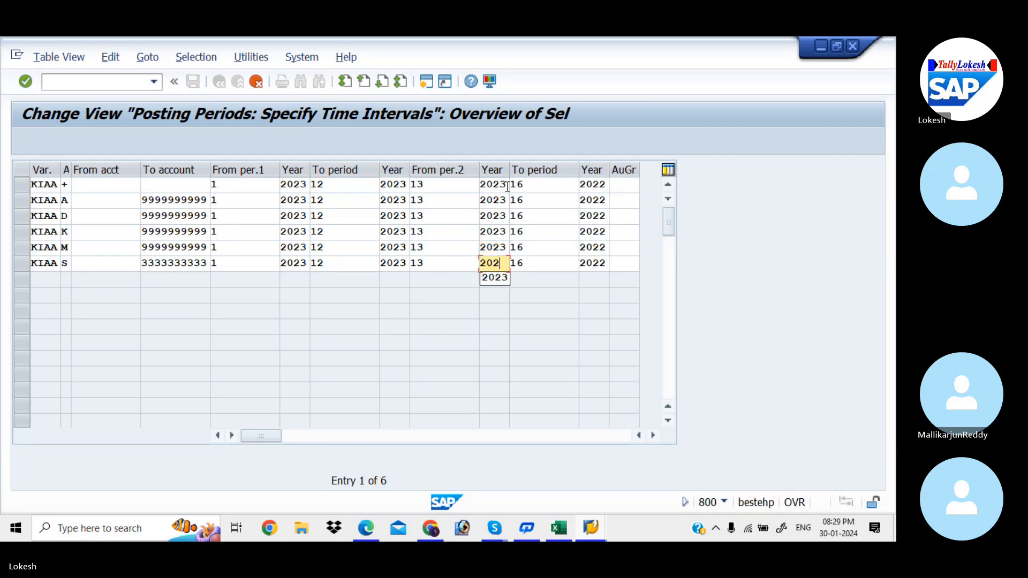
{"action": "type", "text": "3"}
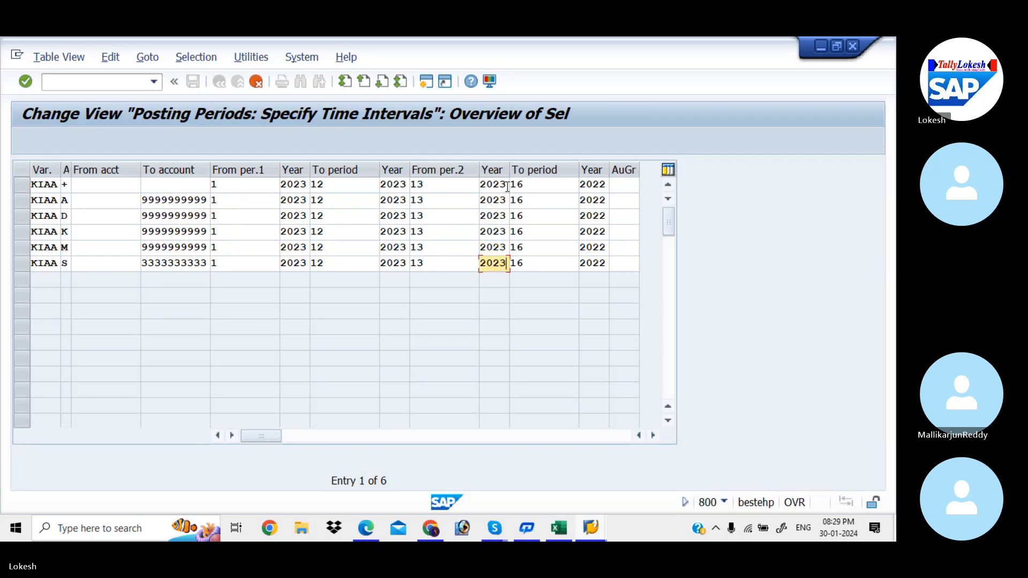
Step: Set the second interval's To period year to 2024 in the KIAA entries for account types +, A and D
{"action": "left_click", "coordinate": [606, 185]}
{"action": "key", "text": "BackSpace"}
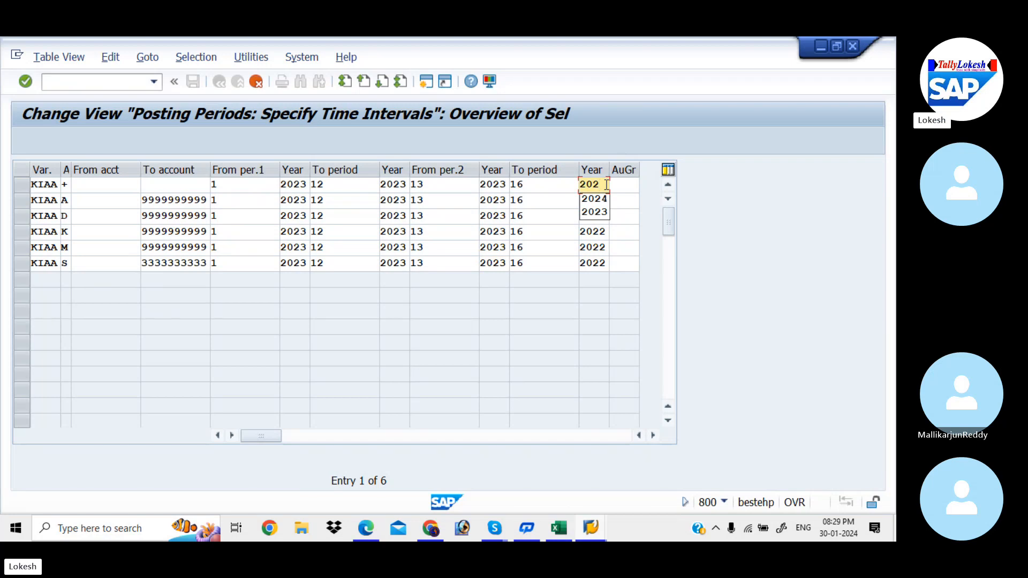
{"action": "type", "text": "4"}
{"action": "key", "text": "Down"}
{"action": "key", "text": "BackSpace"}
{"action": "type", "text": "4"}
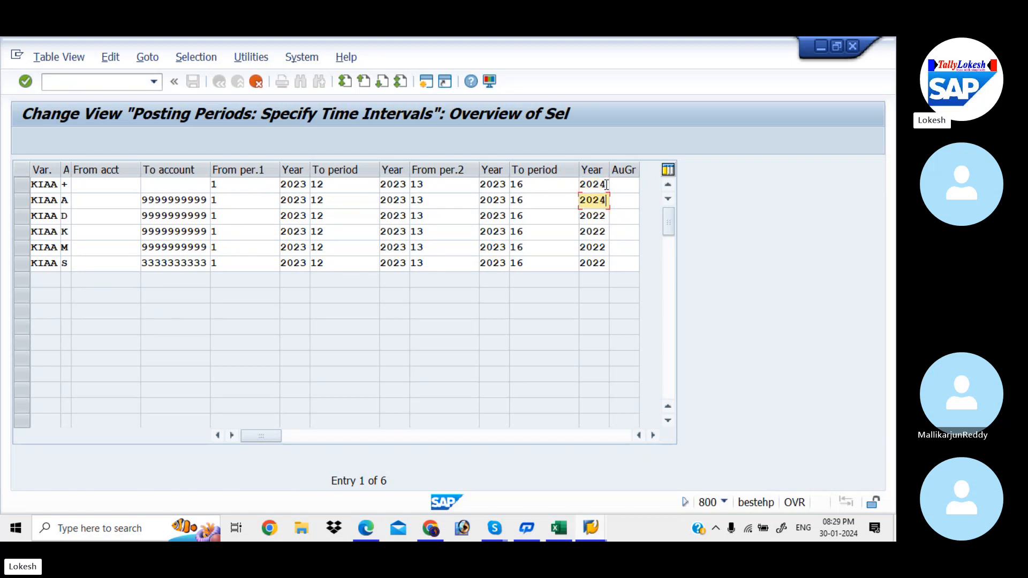
{"action": "key", "text": "Down"}
{"action": "key", "text": "BackSpace"}
{"action": "type", "text": "4"}
Step: Set the second interval's To period year to 2024 in the KIAA entries for account types K, M and S
{"action": "key", "text": "Down"}
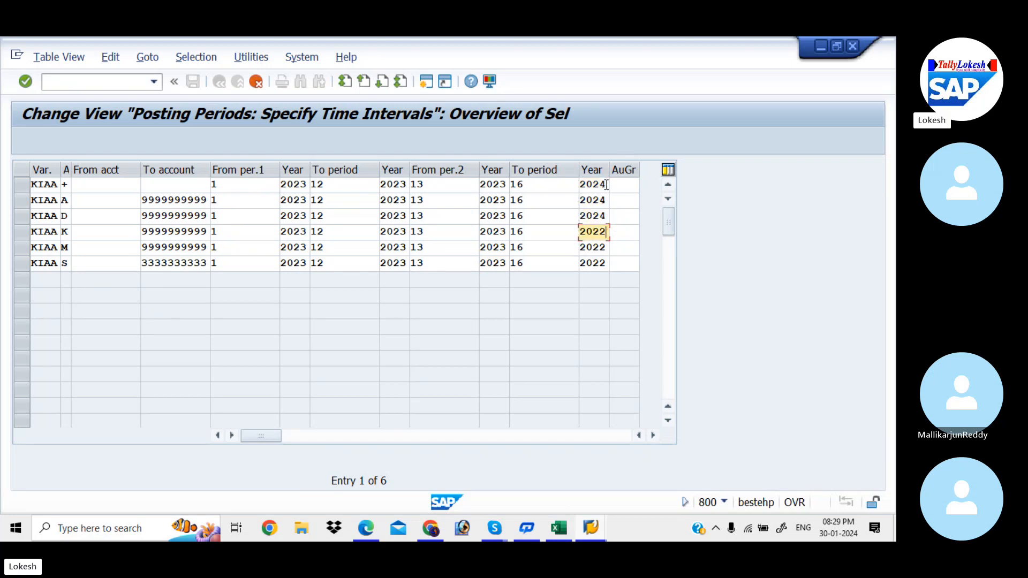
{"action": "key", "text": "BackSpace"}
{"action": "type", "text": "4"}
{"action": "key", "text": "Down"}
{"action": "key", "text": "BackSpace"}
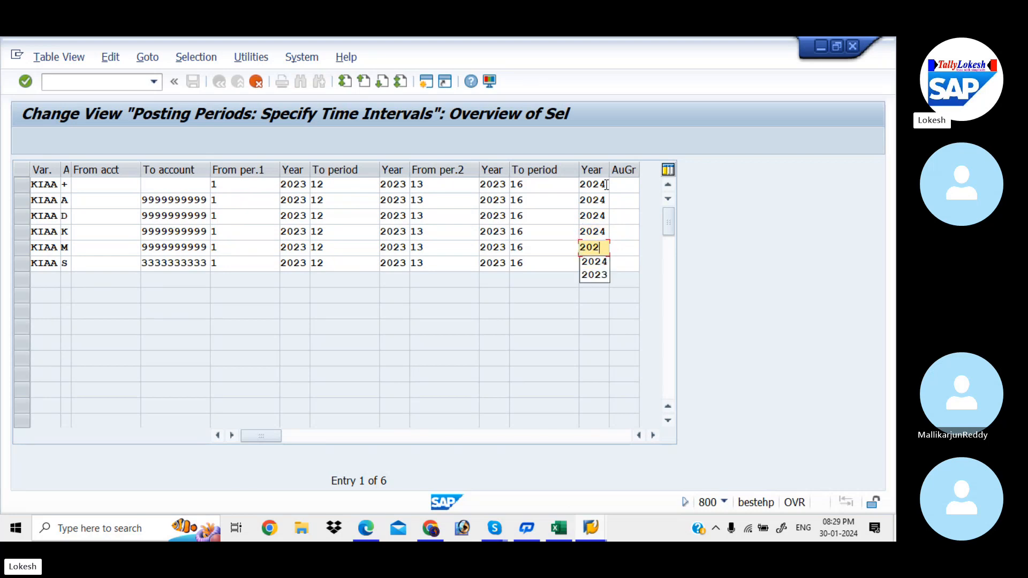
{"action": "type", "text": "4"}
{"action": "key", "text": "Down"}
{"action": "key", "text": "BackSpace"}
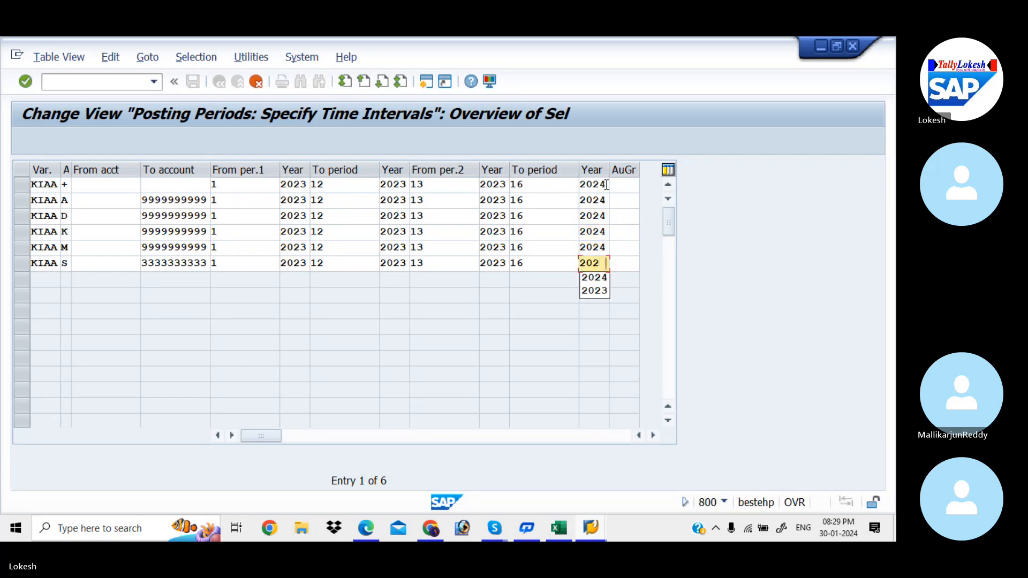
{"action": "type", "text": "4"}
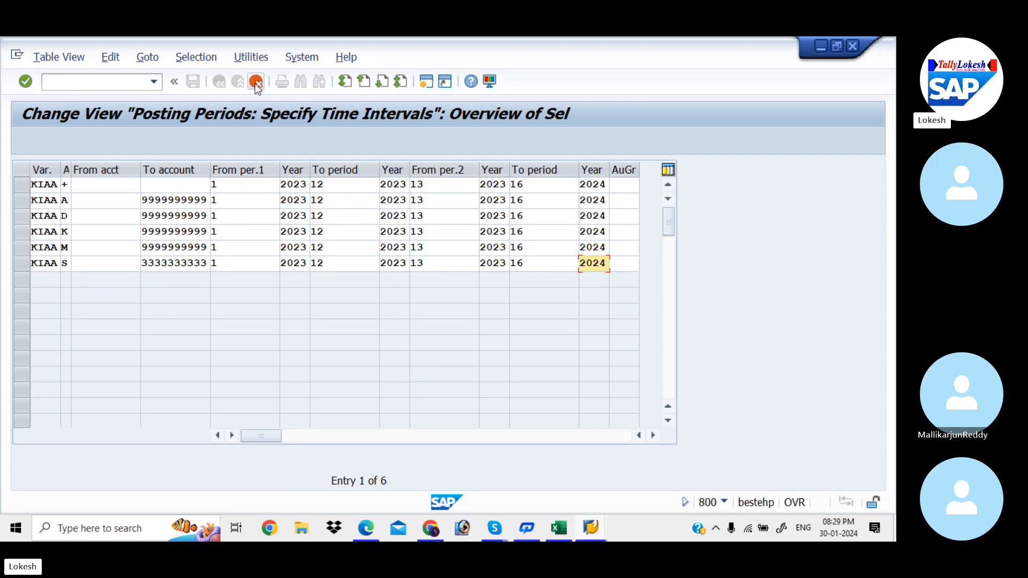
Step: Review the period intervals in the + entry and the account types of the other KIAA entries
{"action": "left_click", "coordinate": [241, 186]}
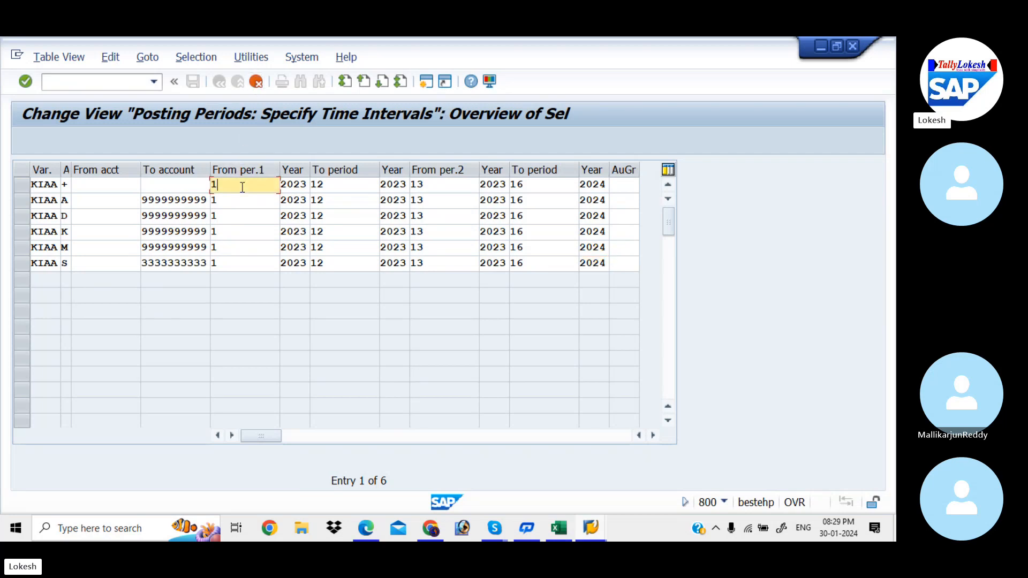
{"action": "left_click", "coordinate": [336, 186]}
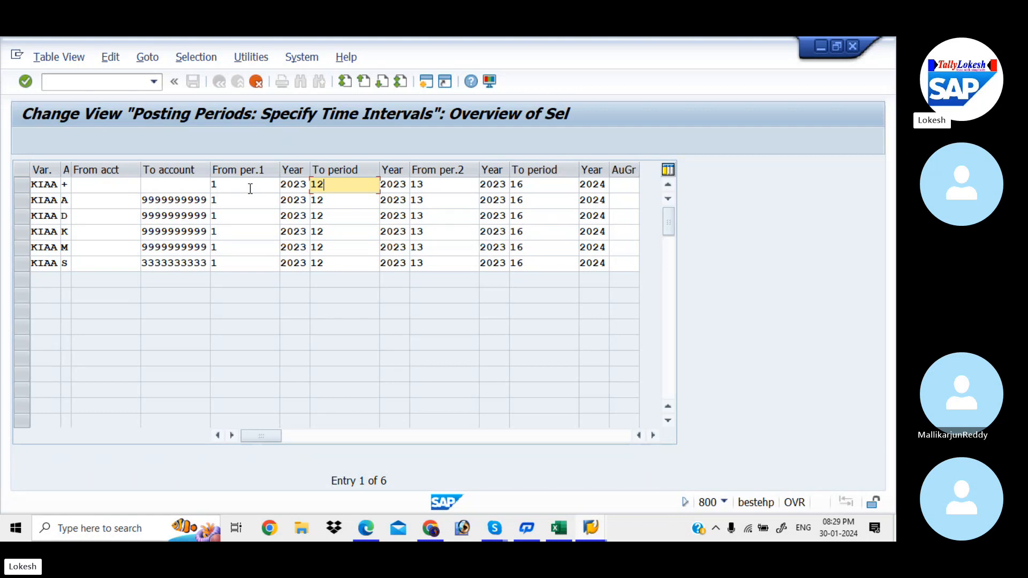
{"action": "left_click", "coordinate": [461, 189]}
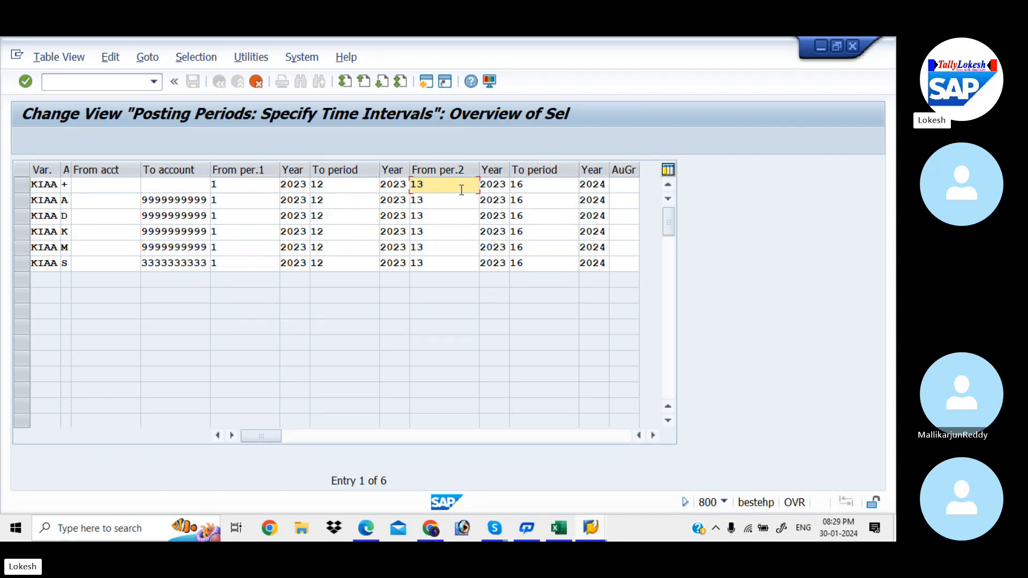
{"action": "key", "text": "Tab"}
{"action": "key", "text": "shift+Tab"}
{"action": "left_click", "coordinate": [543, 183]}
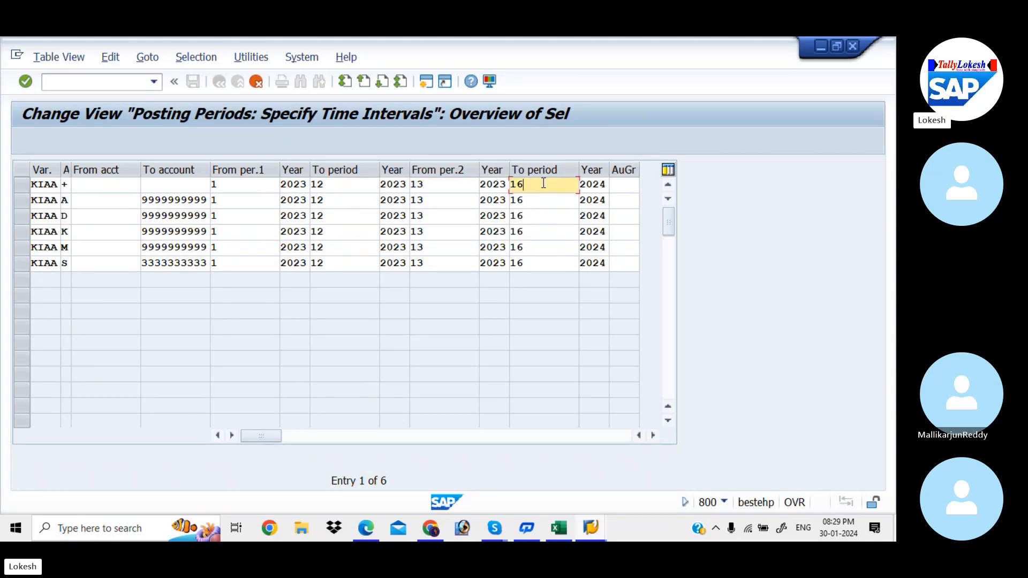
{"action": "left_click", "coordinate": [67, 201]}
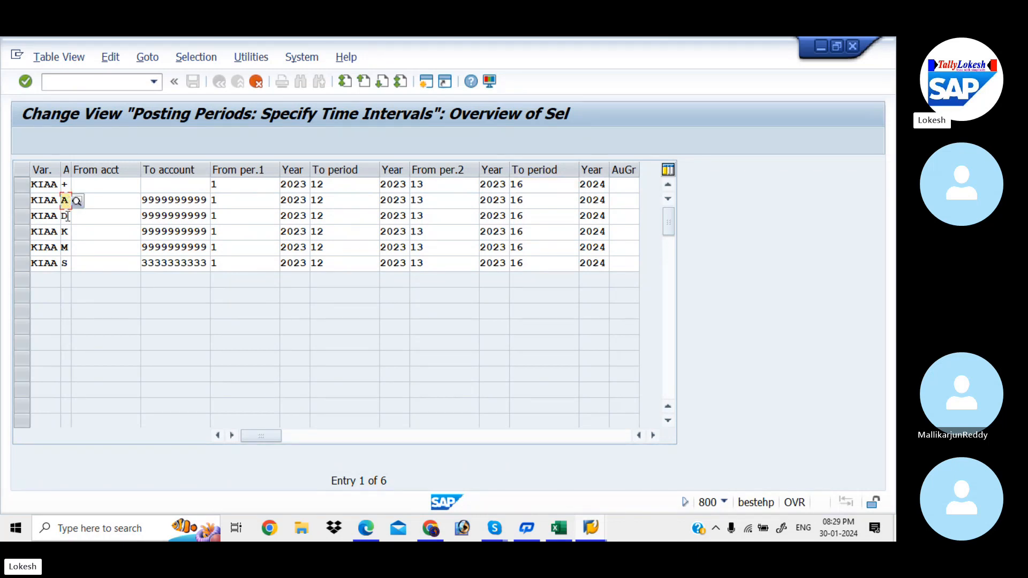
{"action": "left_click", "coordinate": [65, 216]}
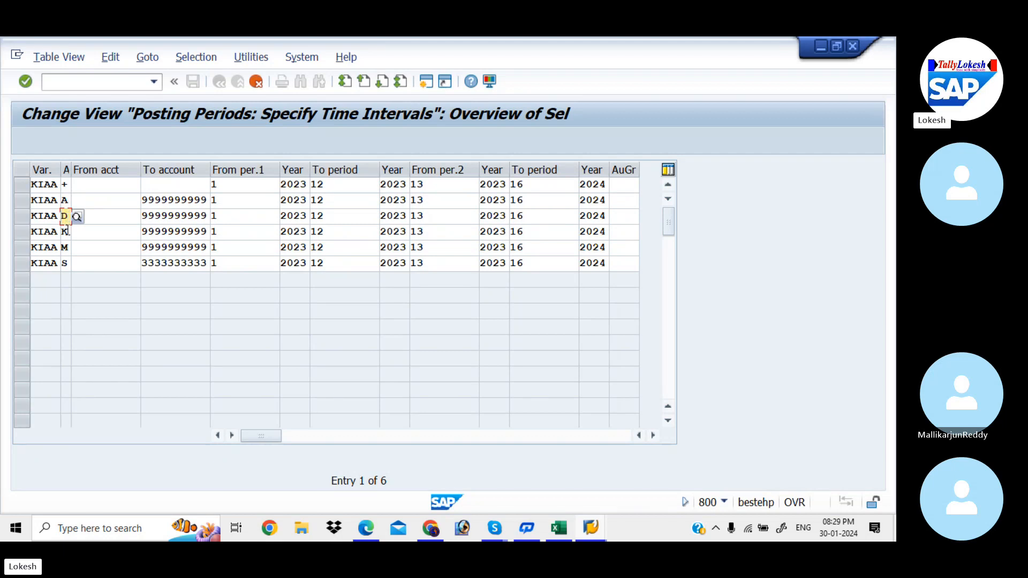
{"action": "left_click", "coordinate": [65, 232]}
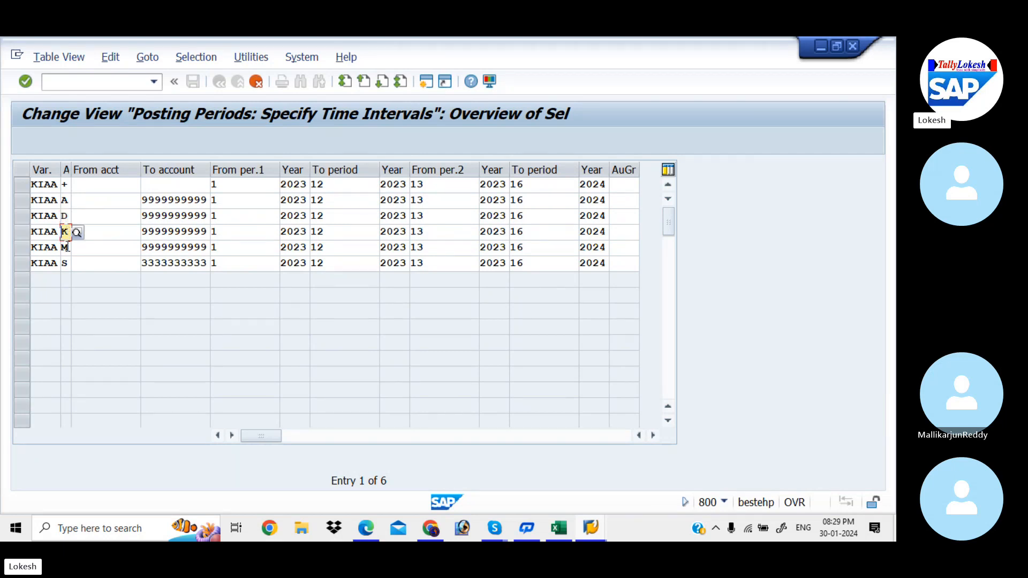
{"action": "left_click", "coordinate": [66, 248]}
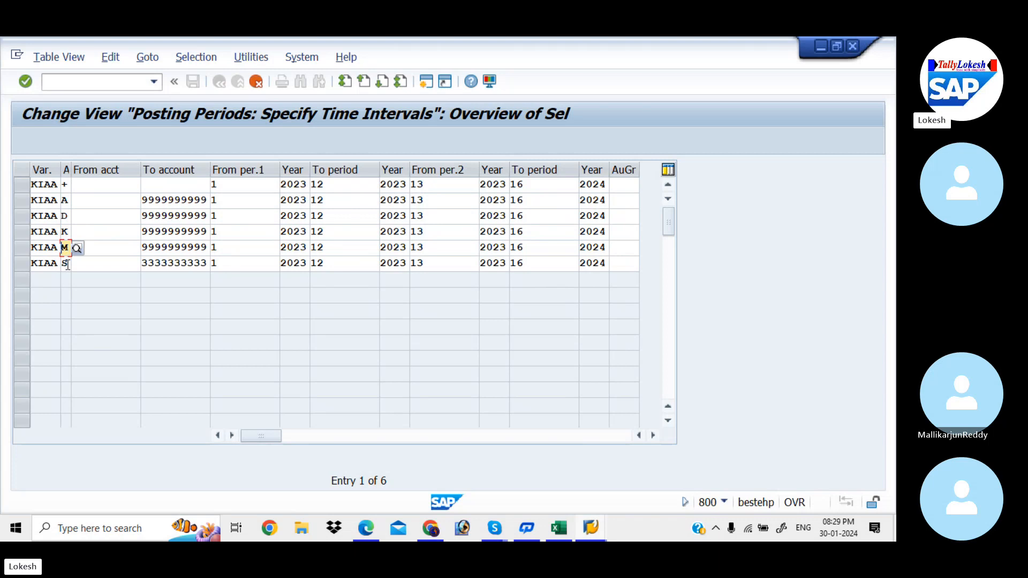
{"action": "left_click", "coordinate": [66, 263]}
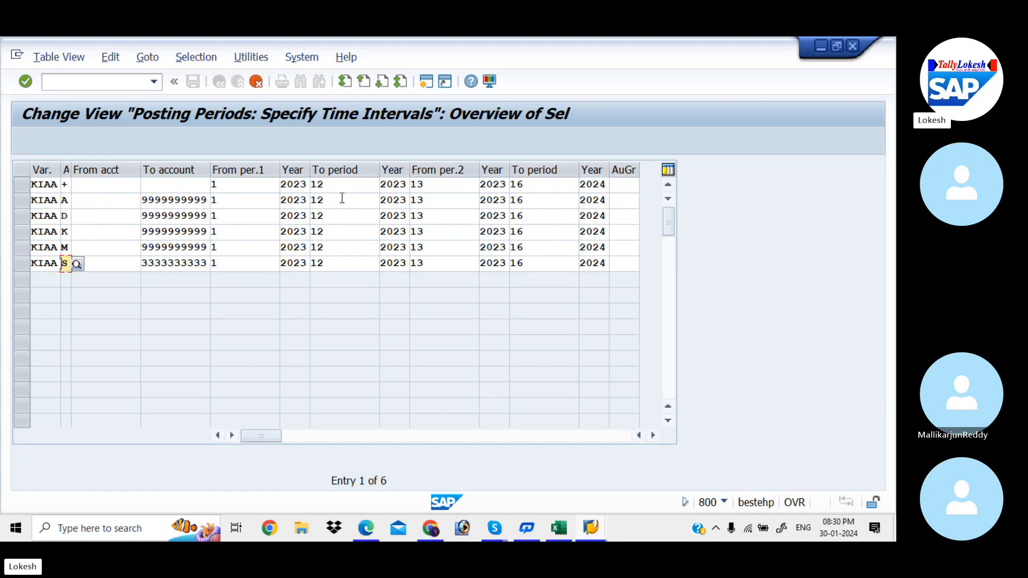
Step: Confirm the copied KIAA entries and save them to the customizing request Global Settings for KIAA
{"action": "key", "text": "Return"}
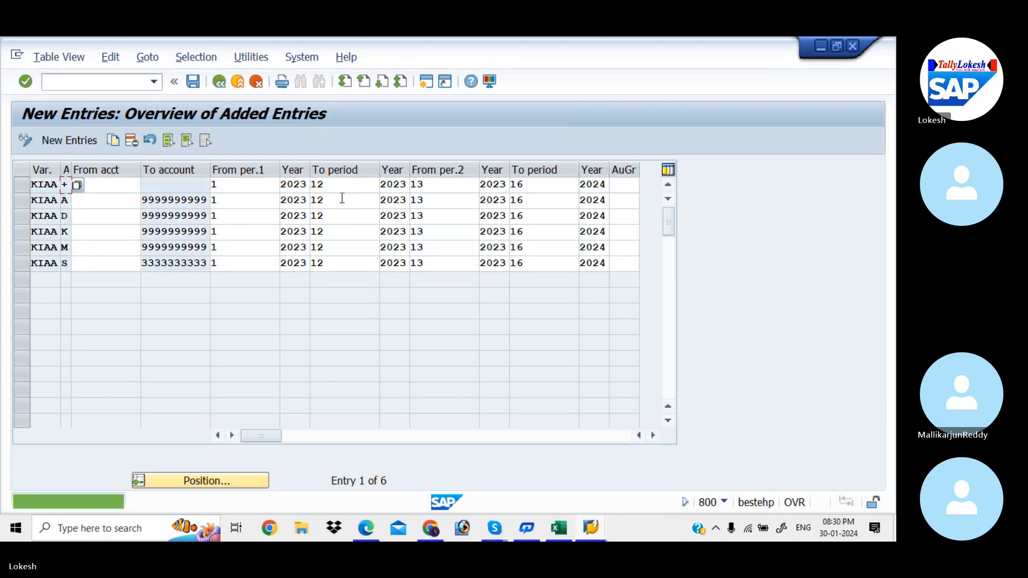
{"action": "left_click", "coordinate": [193, 82]}
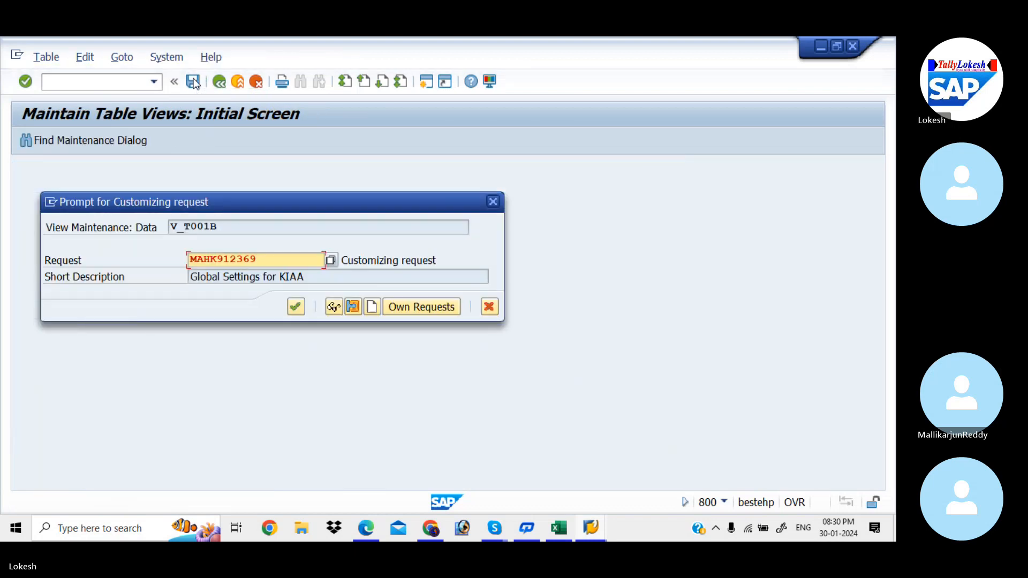
{"action": "left_click", "coordinate": [295, 306]}
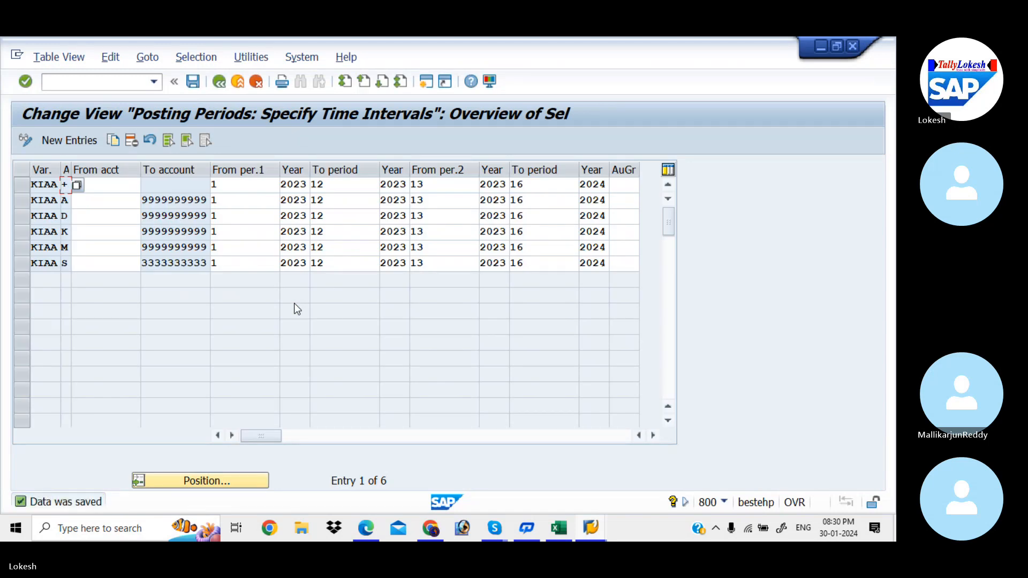
Step: Check the code for assigning the posting period variant in the Excel Global Settings sheet, then open transaction OBBP in SAP
{"action": "left_click", "coordinate": [560, 528]}
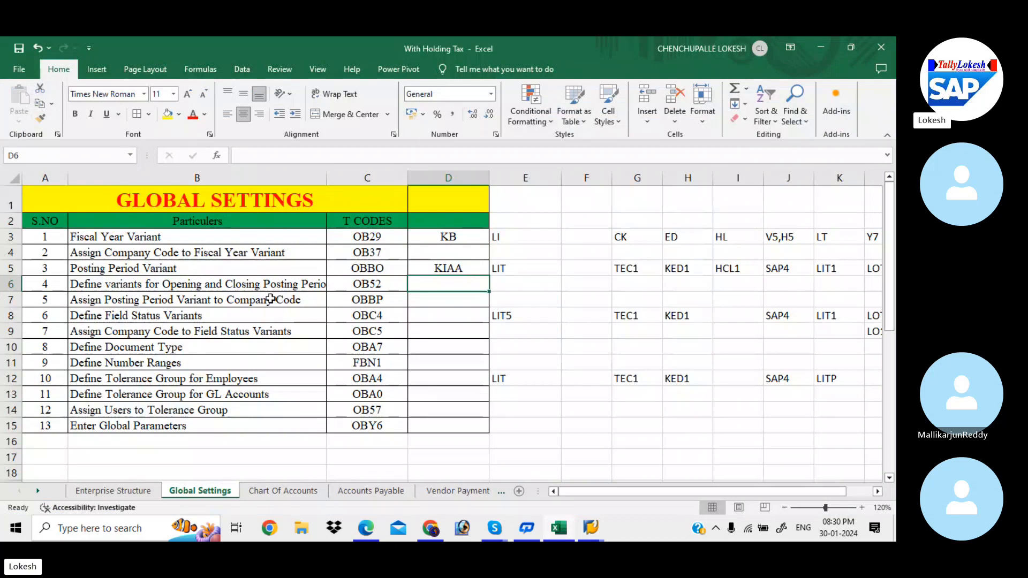
{"action": "left_click", "coordinate": [370, 302]}
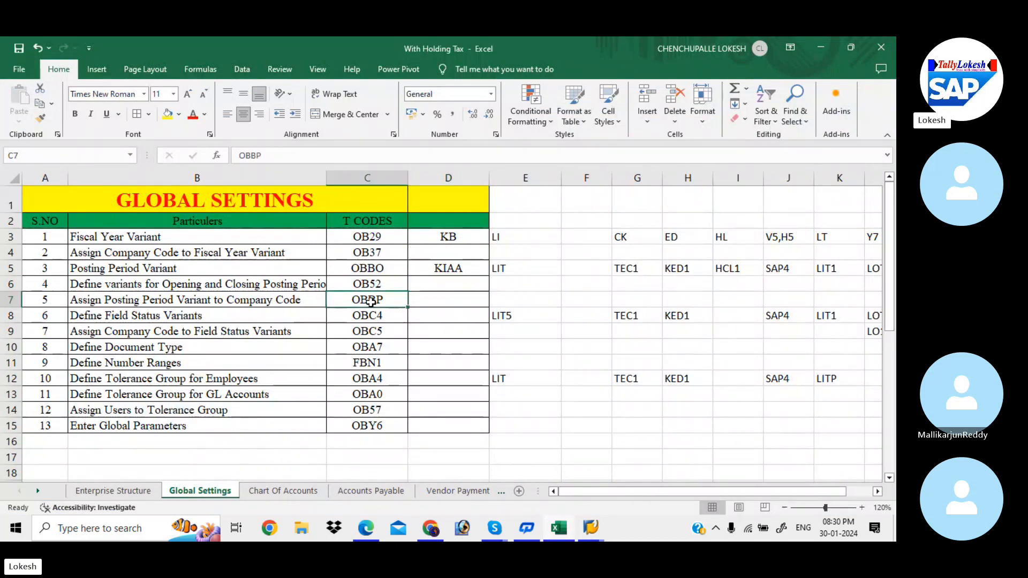
{"action": "key", "text": "alt+Tab"}
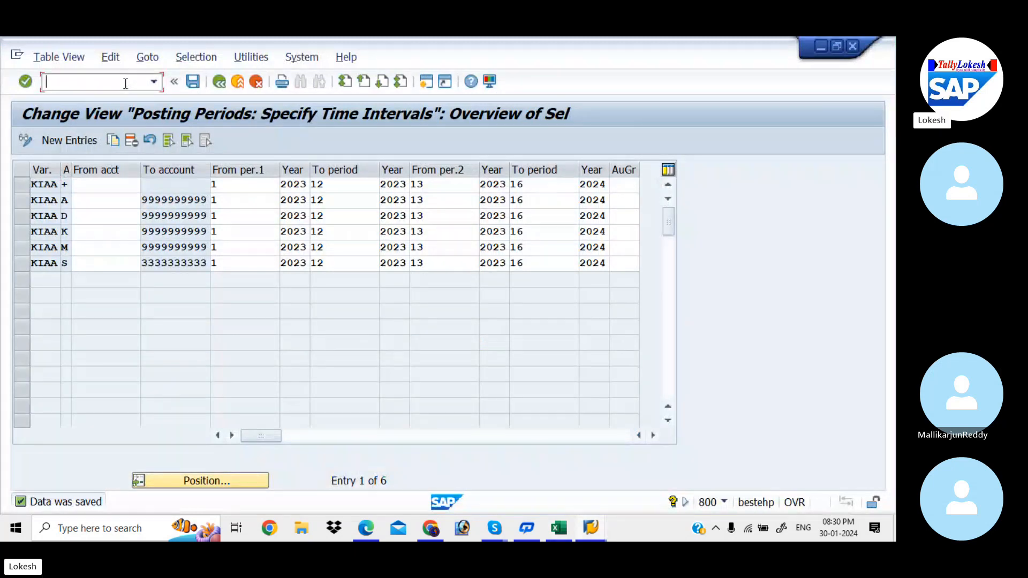
{"action": "type", "text": "/NOBBP"}
{"action": "key", "text": "Return"}
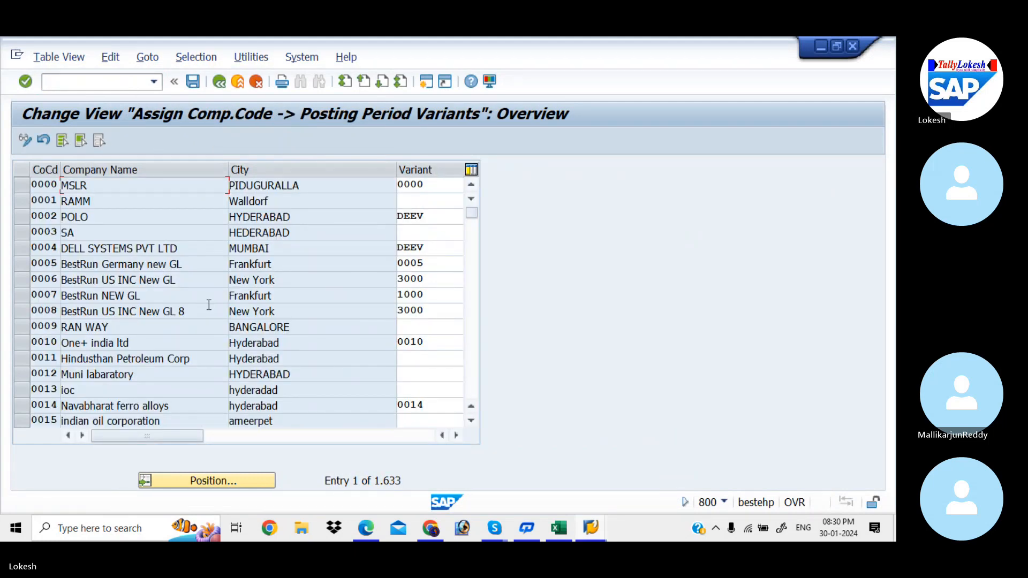
Step: Position the list at company code KIAB and enter KIAA as its posting period variant
{"action": "left_click", "coordinate": [236, 482]}
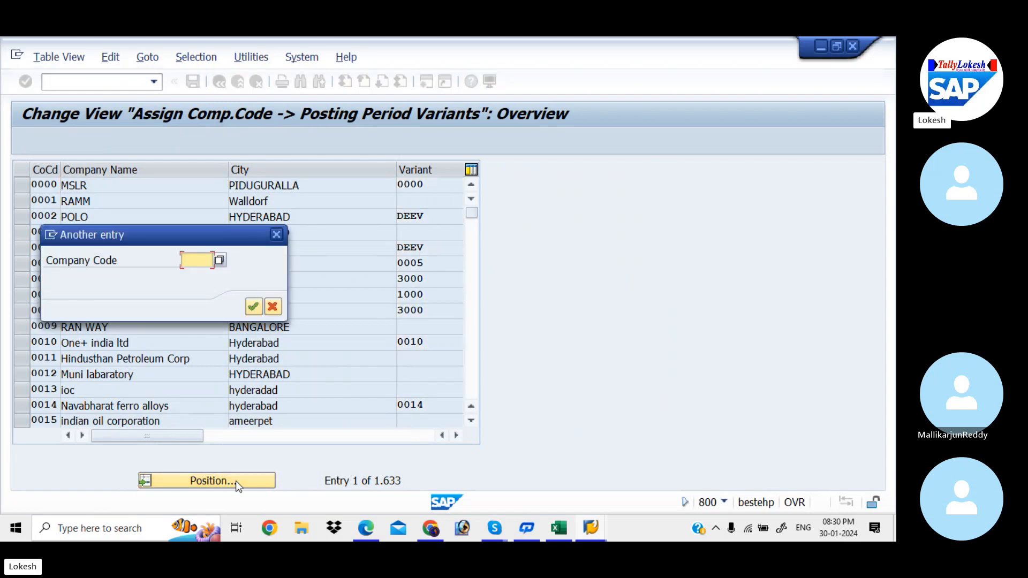
{"action": "type", "text": "KIAB"}
{"action": "key", "text": "Return"}
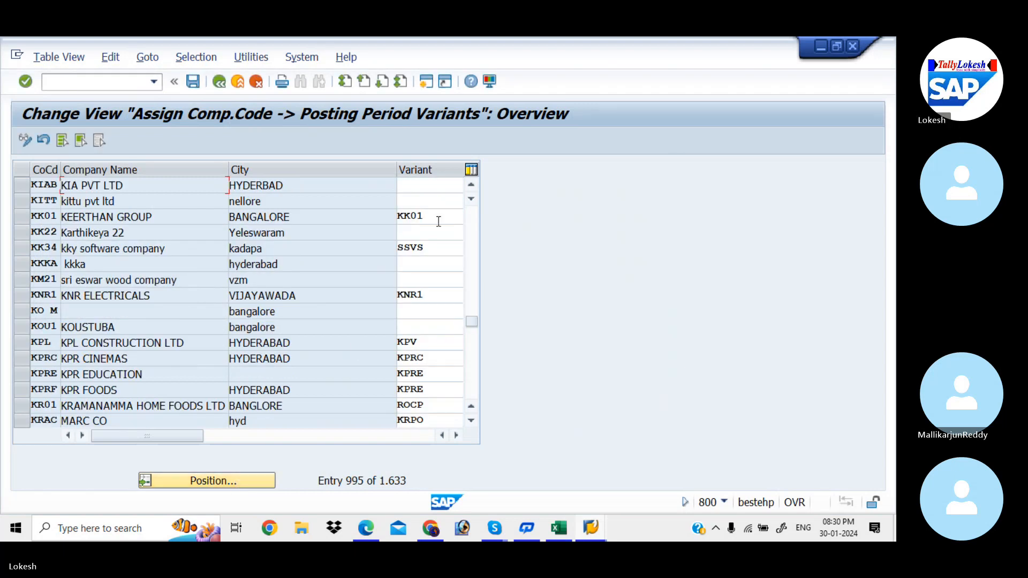
{"action": "left_click", "coordinate": [420, 184]}
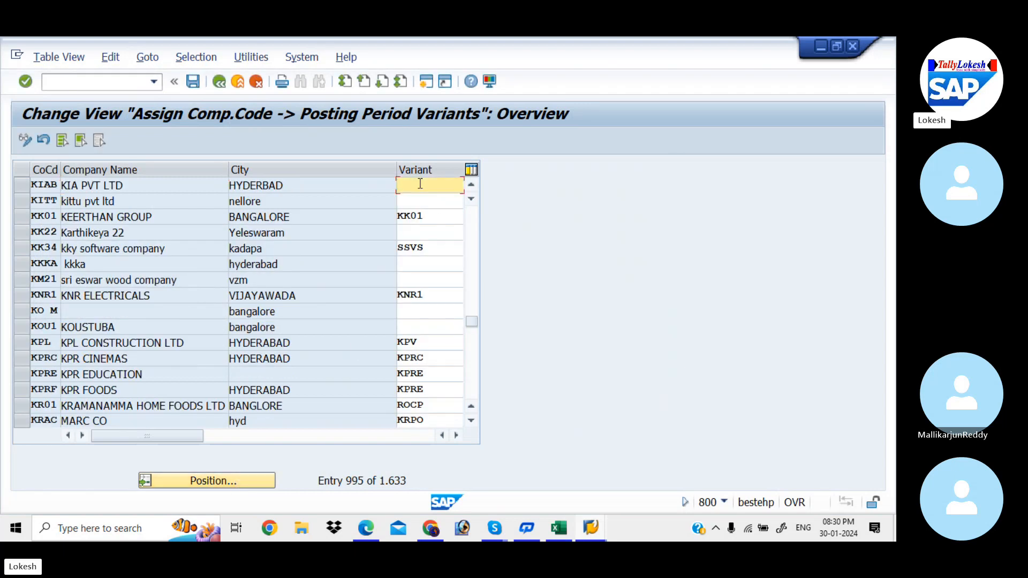
{"action": "type", "text": "KIAA"}
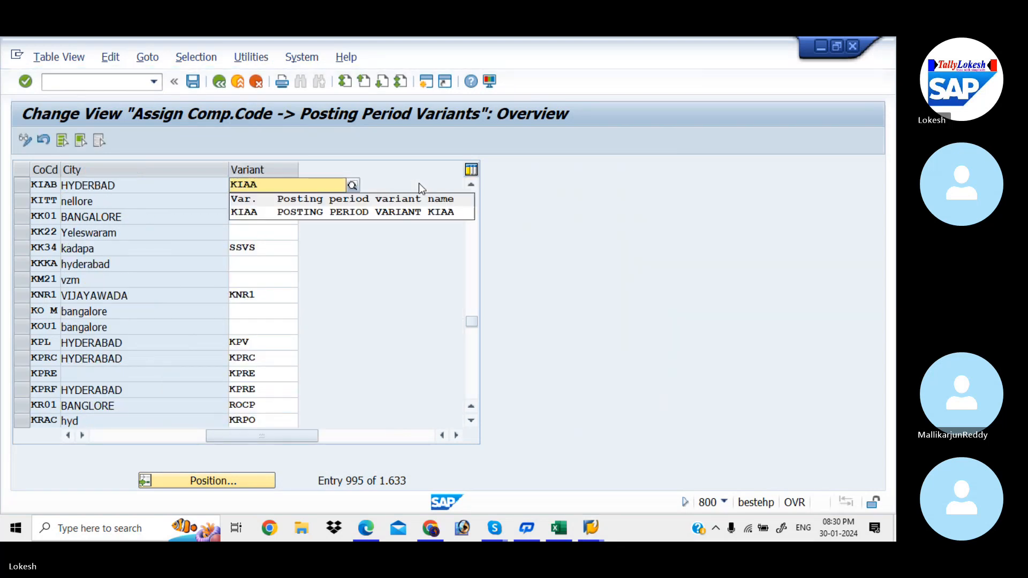
Step: Save the KIAB variant assignment to the customizing request Global Settings for KIAA
{"action": "left_click", "coordinate": [407, 209]}
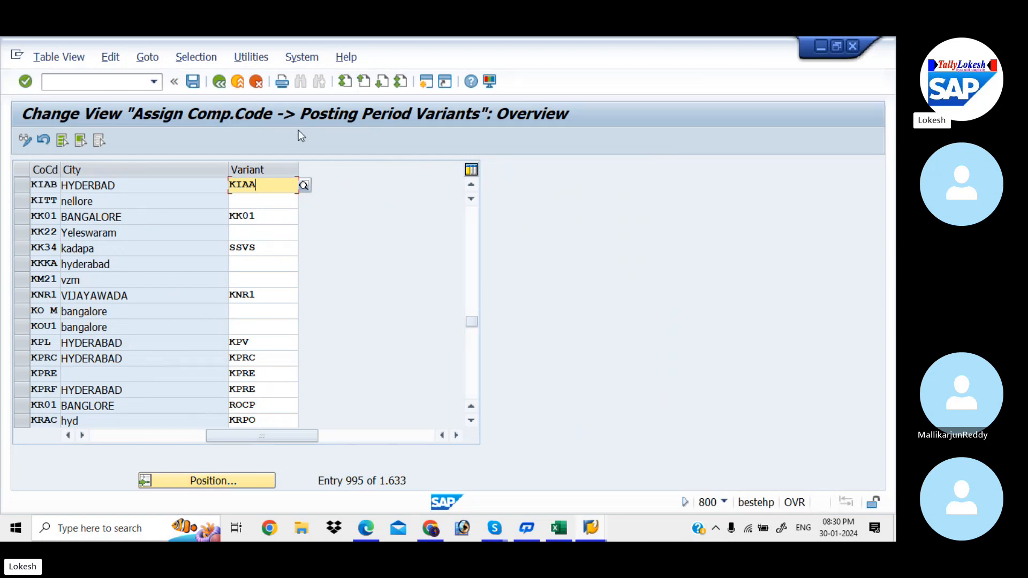
{"action": "left_click", "coordinate": [194, 82]}
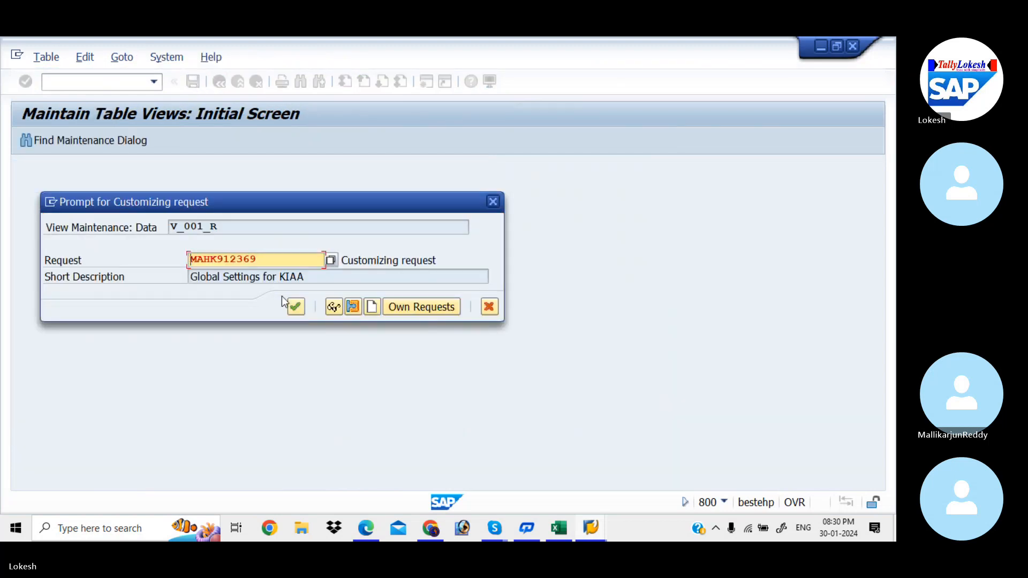
{"action": "left_click", "coordinate": [296, 307]}
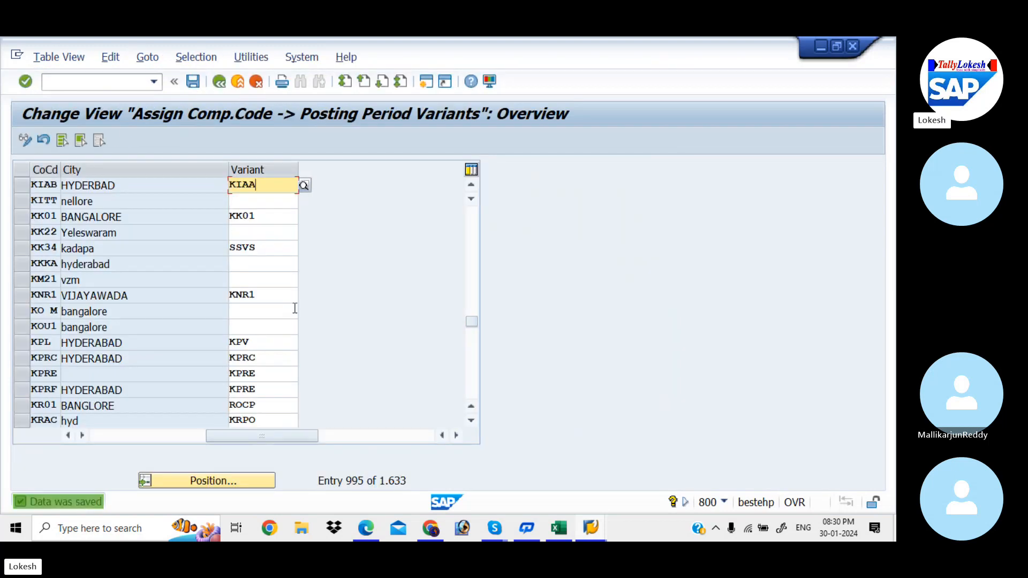
Step: Switch to the Global Setting configuration PDF in Edge and read on through the Define Field Status Variant section and its copy example
{"action": "left_click", "coordinate": [366, 528]}
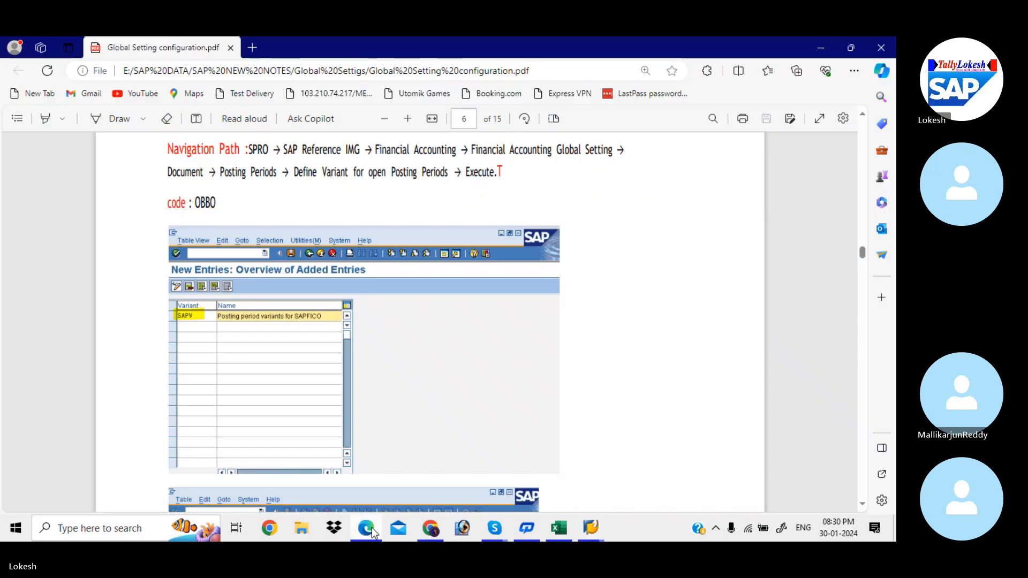
{"action": "key", "text": "Down"}
{"action": "key", "text": "Down"}
{"action": "key", "text": "Down"}
{"action": "key", "text": "Down"}
{"action": "key", "text": "Down"}
{"action": "key", "text": "Down"}
{"action": "key", "text": "Down"}
{"action": "key", "text": "Down"}
{"action": "key", "text": "Down"}
{"action": "key", "text": "Down"}
{"action": "key", "text": "Down"}
{"action": "key", "text": "Down"}
{"action": "key", "text": "Down"}
{"action": "key", "text": "Down"}
{"action": "key", "text": "Down"}
{"action": "key", "text": "Down"}
{"action": "key", "text": "Down"}
{"action": "key", "text": "Down"}
{"action": "key", "text": "Down"}
{"action": "key", "text": "Down"}
{"action": "key", "text": "Down"}
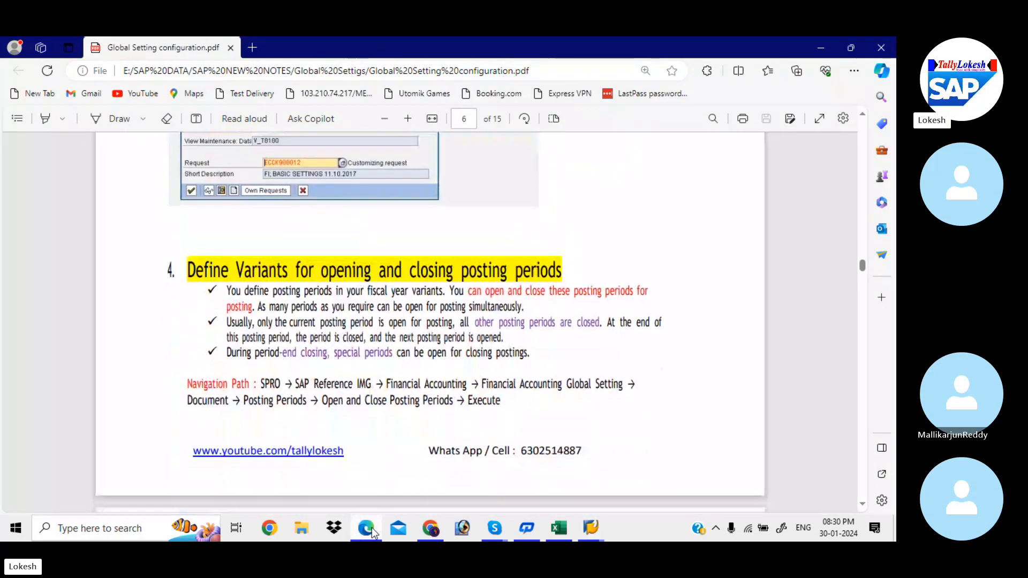
{"action": "key", "text": "Down"}
{"action": "key", "text": "Down"}
{"action": "key", "text": "Down"}
{"action": "key", "text": "Down"}
{"action": "key", "text": "Down"}
{"action": "key", "text": "Down"}
{"action": "key", "text": "Down"}
{"action": "key", "text": "Down"}
{"action": "key", "text": "Down"}
{"action": "key", "text": "Down"}
{"action": "key", "text": "Down"}
{"action": "key", "text": "Down"}
{"action": "key", "text": "Down"}
{"action": "key", "text": "Down"}
{"action": "key", "text": "Down"}
{"action": "key", "text": "Down"}
{"action": "key", "text": "Down"}
{"action": "key", "text": "Down"}
{"action": "key", "text": "Down"}
{"action": "key", "text": "Down"}
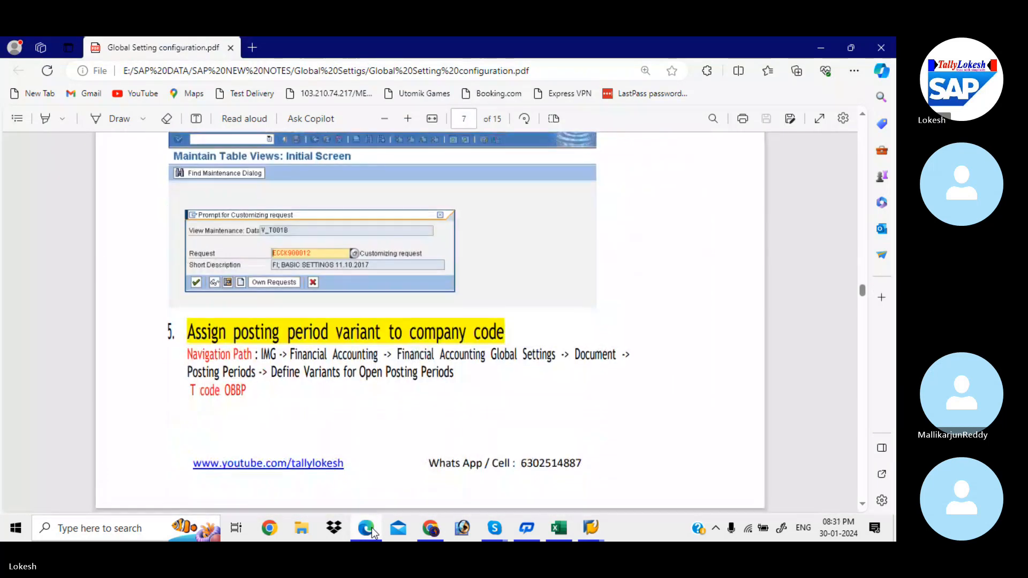
{"action": "key", "text": "Down"}
{"action": "key", "text": "Down"}
{"action": "key", "text": "Down"}
{"action": "key", "text": "Down"}
{"action": "key", "text": "Down"}
{"action": "key", "text": "Down"}
{"action": "key", "text": "Down"}
{"action": "key", "text": "Down"}
{"action": "key", "text": "Down"}
{"action": "key", "text": "Down"}
{"action": "key", "text": "Down"}
{"action": "key", "text": "Down"}
{"action": "key", "text": "Down"}
{"action": "key", "text": "Down"}
{"action": "key", "text": "Down"}
{"action": "key", "text": "Down"}
{"action": "key", "text": "Down"}
{"action": "key", "text": "Down"}
{"action": "key", "text": "Down"}
{"action": "key", "text": "Down"}
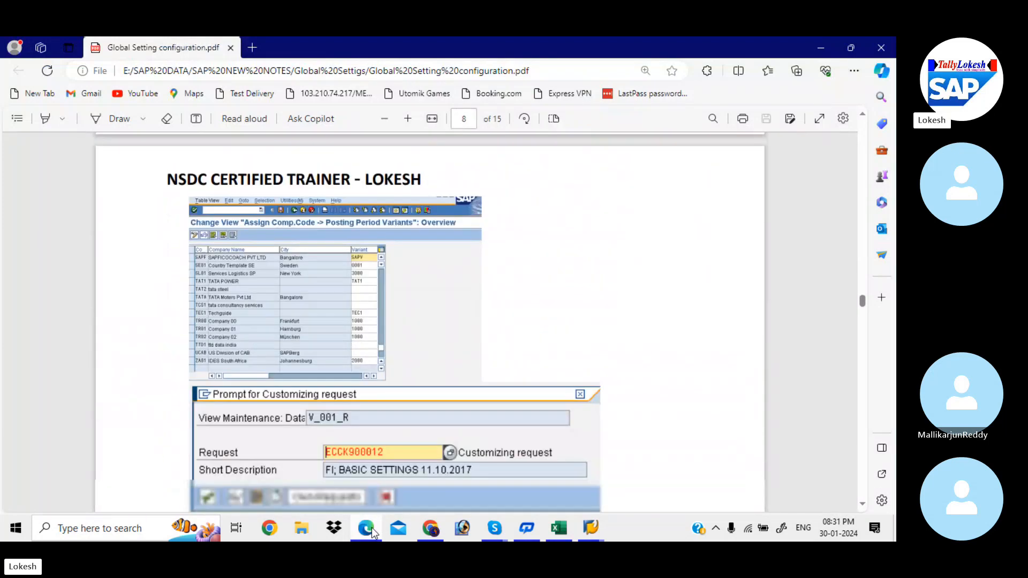
{"action": "key", "text": "Down"}
{"action": "key", "text": "Down"}
{"action": "key", "text": "Down"}
{"action": "key", "text": "Down"}
{"action": "key", "text": "Down"}
{"action": "key", "text": "Down"}
{"action": "key", "text": "Down"}
{"action": "key", "text": "Down"}
{"action": "key", "text": "Down"}
{"action": "key", "text": "Down"}
{"action": "key", "text": "Down"}
{"action": "key", "text": "Down"}
{"action": "key", "text": "Down"}
{"action": "key", "text": "Down"}
{"action": "key", "text": "Down"}
{"action": "key", "text": "Down"}
{"action": "key", "text": "Down"}
{"action": "key", "text": "Down"}
{"action": "key", "text": "Down"}
{"action": "key", "text": "Down"}
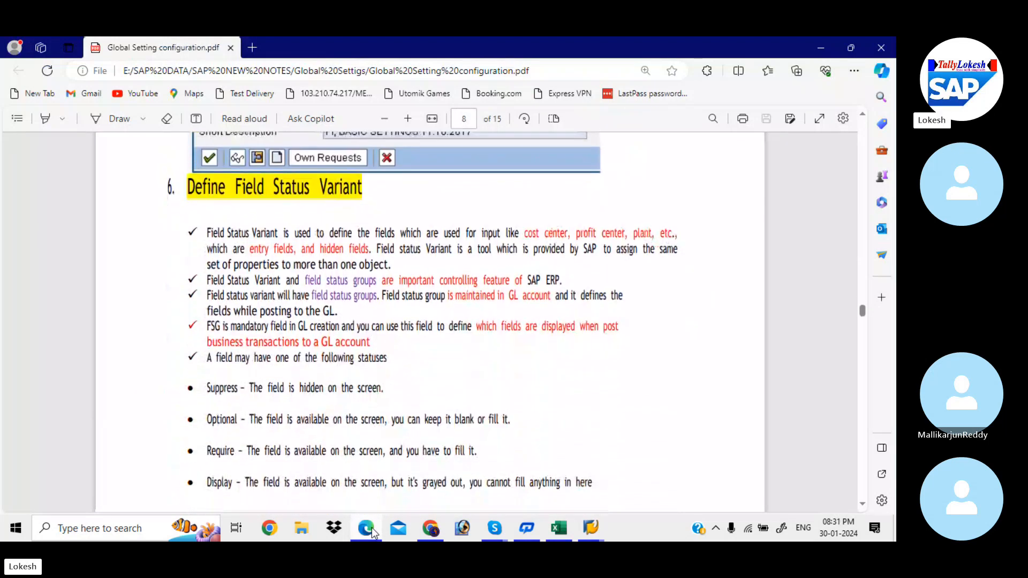
{"action": "key", "text": "Down"}
{"action": "key", "text": "Down"}
{"action": "key", "text": "Down"}
{"action": "key", "text": "Down"}
{"action": "key", "text": "Down"}
{"action": "key", "text": "Down"}
{"action": "key", "text": "Down"}
{"action": "key", "text": "Down"}
{"action": "key", "text": "Down"}
{"action": "key", "text": "Down"}
{"action": "key", "text": "Down"}
{"action": "key", "text": "Down"}
{"action": "key", "text": "Down"}
{"action": "key", "text": "Down"}
{"action": "key", "text": "Down"}
{"action": "key", "text": "Down"}
{"action": "key", "text": "Down"}
{"action": "key", "text": "Down"}
{"action": "key", "text": "Down"}
{"action": "key", "text": "Down"}
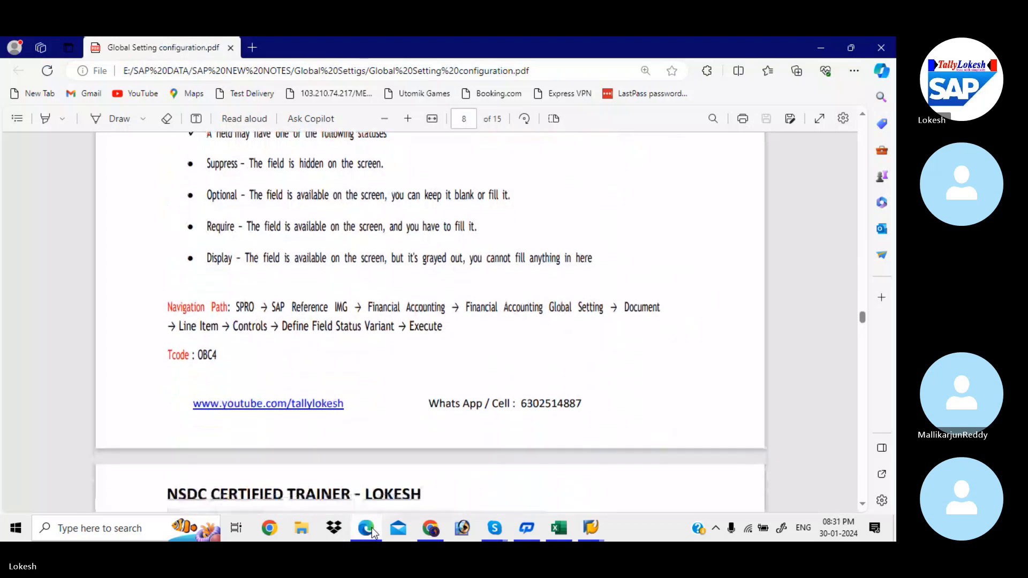
{"action": "key", "text": "Down"}
{"action": "key", "text": "Down"}
{"action": "key", "text": "Down"}
{"action": "key", "text": "Down"}
{"action": "key", "text": "Down"}
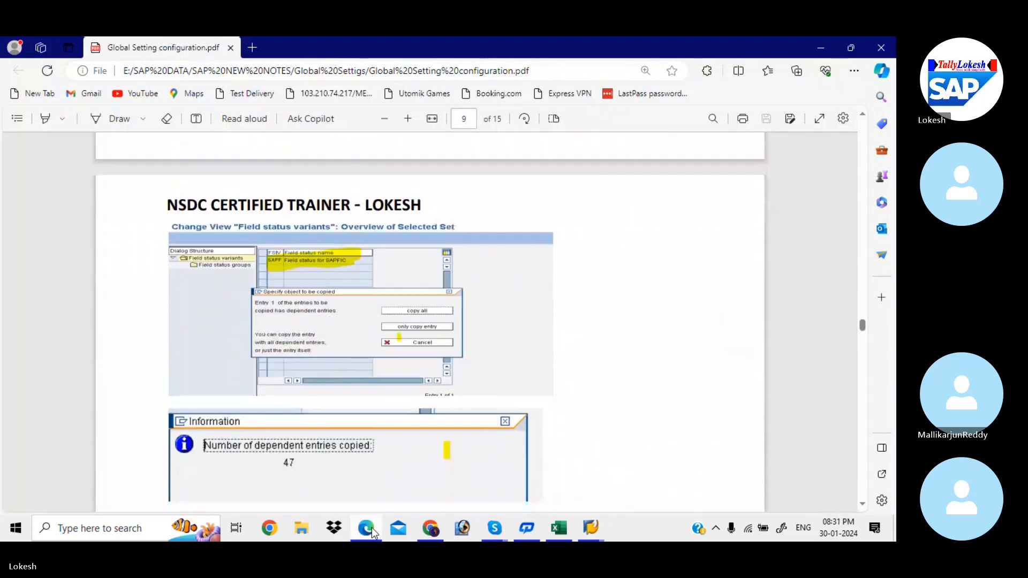
Step: Check the code for defining field status variants in the Excel Global Settings sheet, then open transaction OBC4 in SAP
{"action": "left_click", "coordinate": [561, 533]}
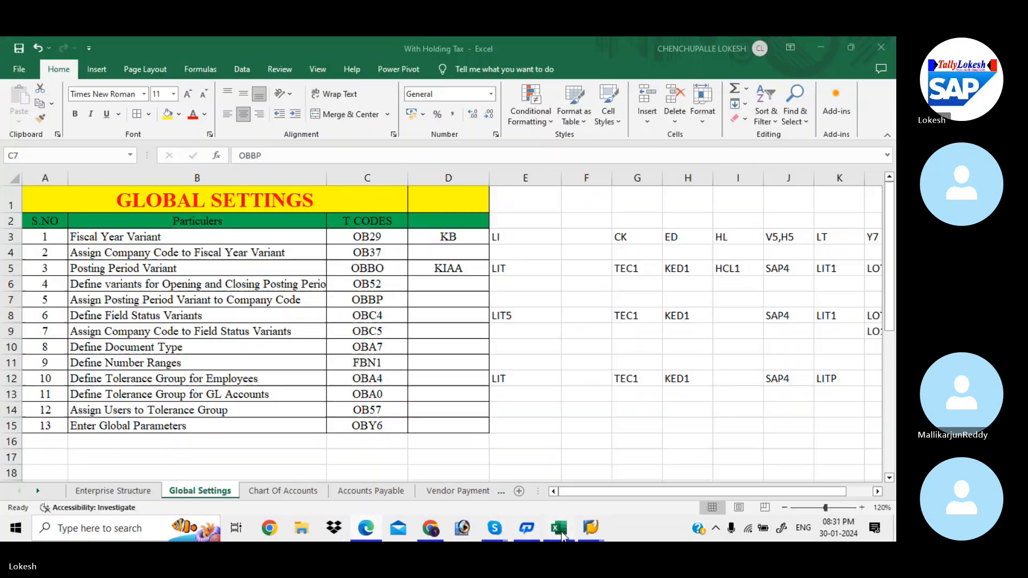
{"action": "left_click", "coordinate": [373, 315]}
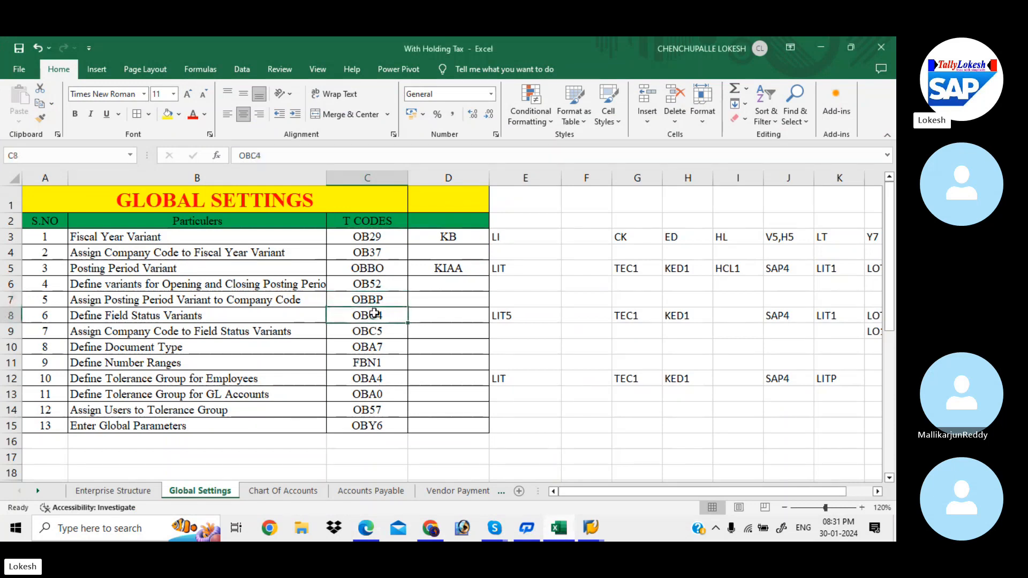
{"action": "mouse_move", "coordinate": [594, 522]}
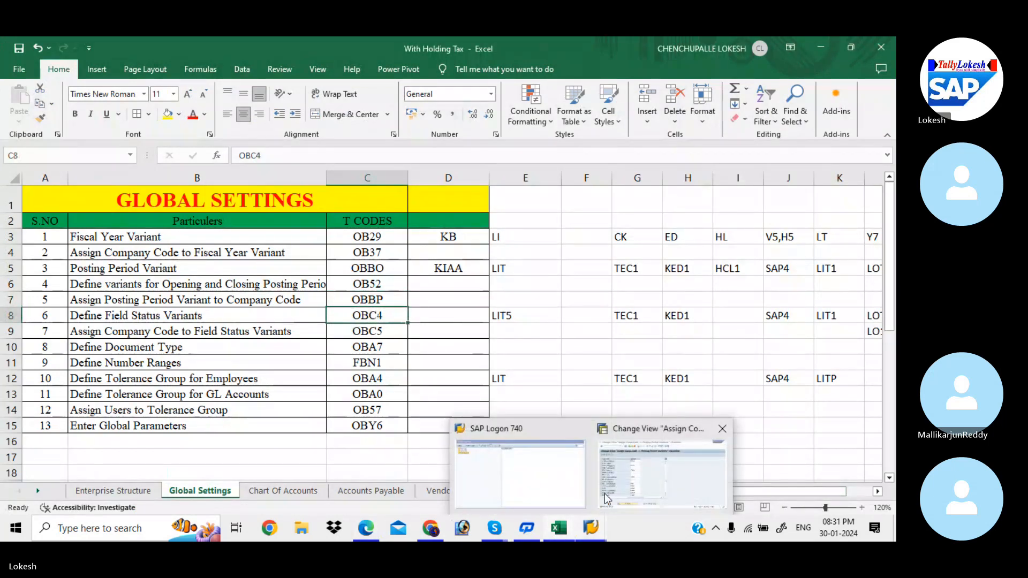
{"action": "left_click", "coordinate": [605, 494]}
{"action": "left_click", "coordinate": [116, 85]}
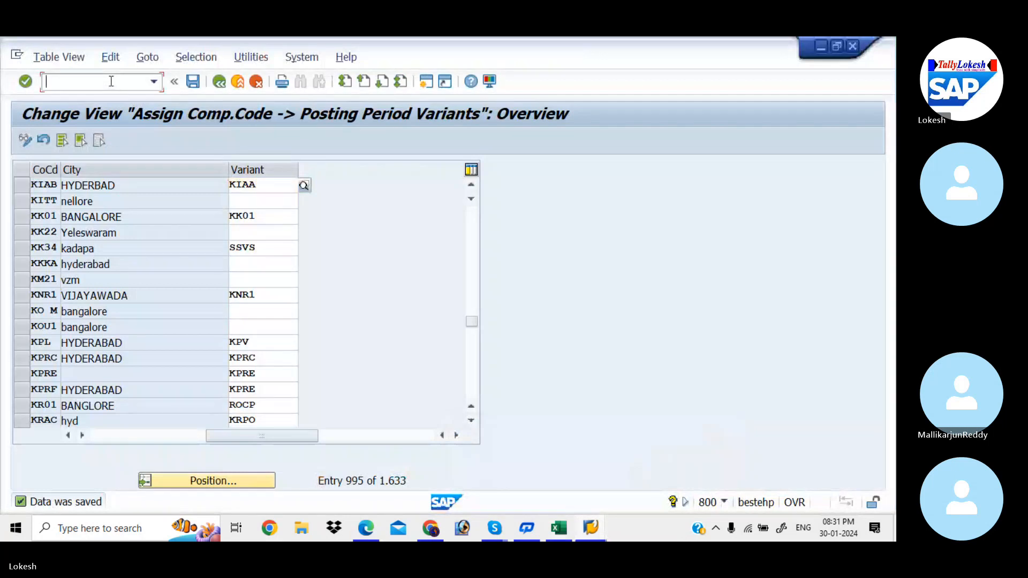
{"action": "type", "text": "/N"}
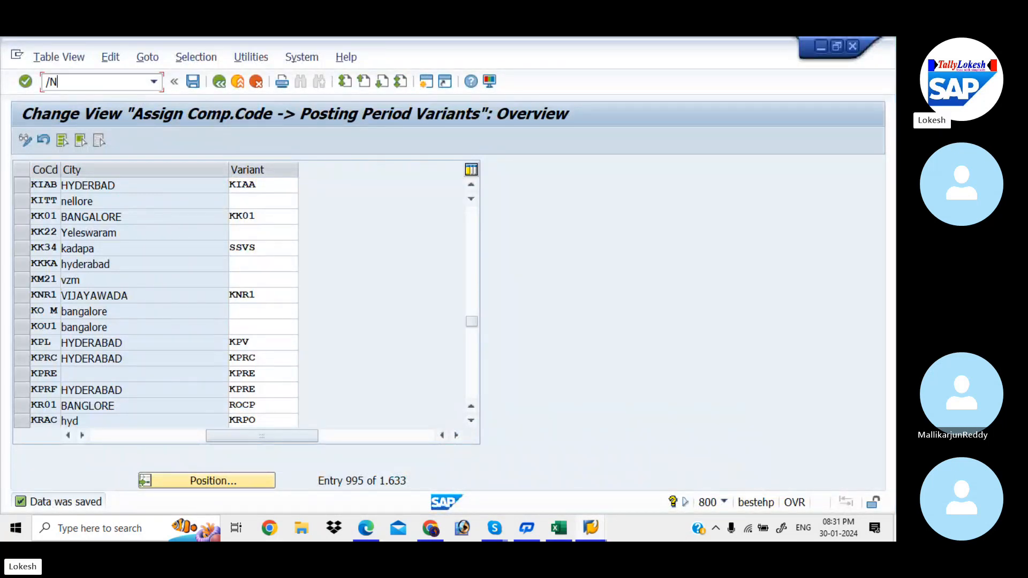
{"action": "type", "text": "OB52"}
{"action": "key", "text": "Return"}
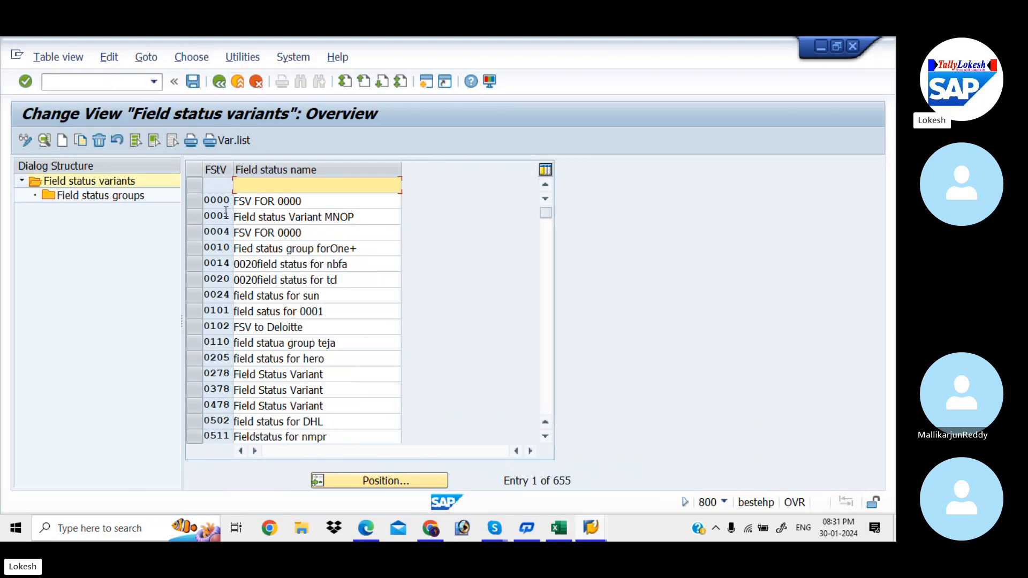
Step: Start a copy of field status variant 0001 and enter KIA1 as the new variant's key
{"action": "left_click", "coordinate": [194, 220]}
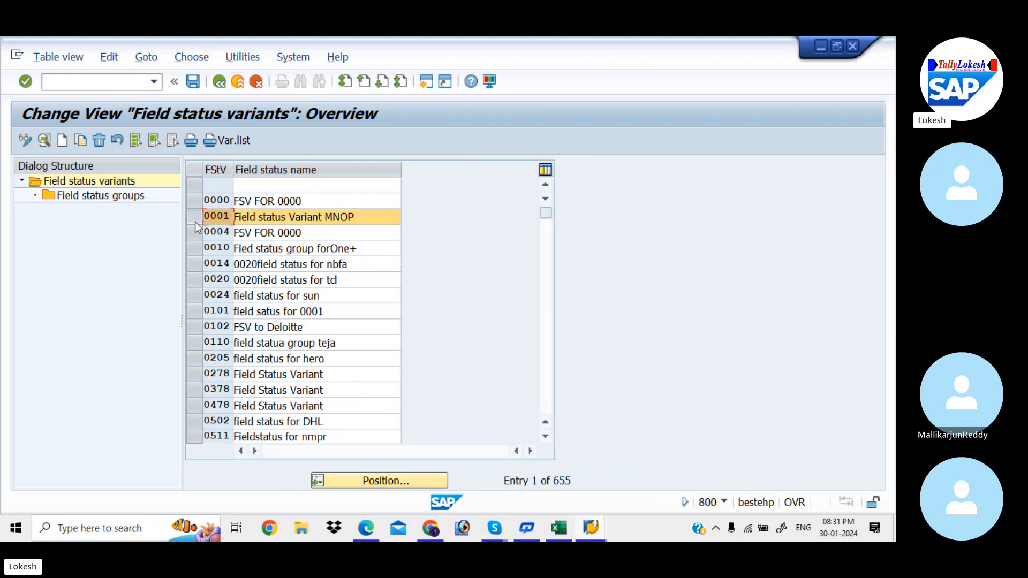
{"action": "left_click", "coordinate": [79, 140]}
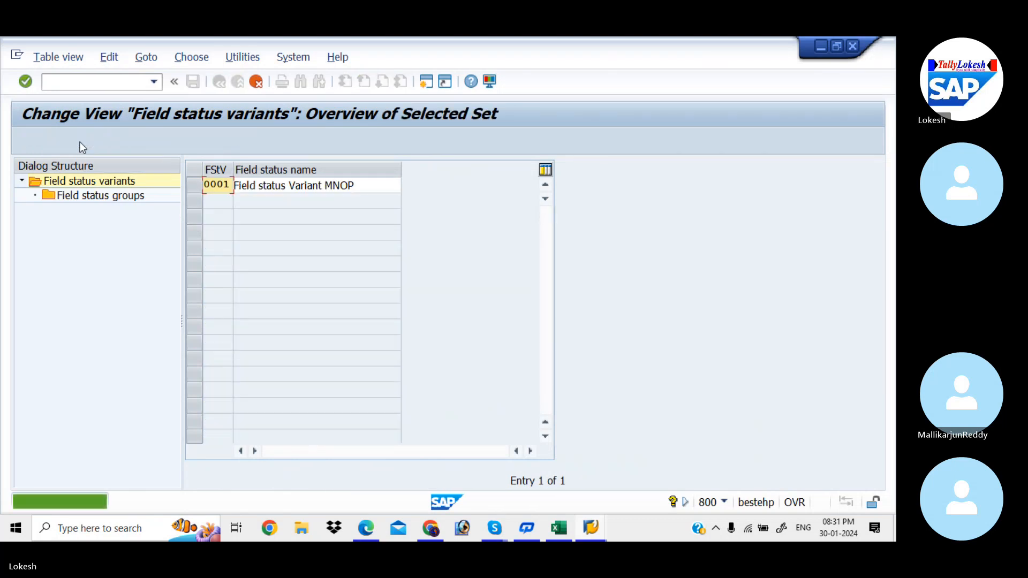
{"action": "left_click", "coordinate": [230, 184]}
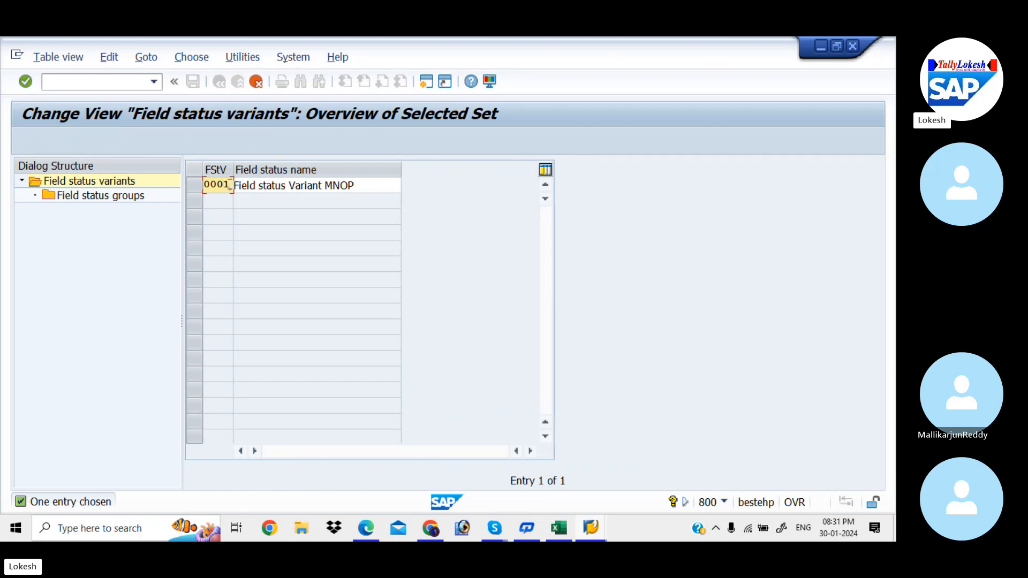
{"action": "key", "text": "BackSpace"}
{"action": "key", "text": "BackSpace"}
{"action": "key", "text": "BackSpace"}
{"action": "key", "text": "BackSpace"}
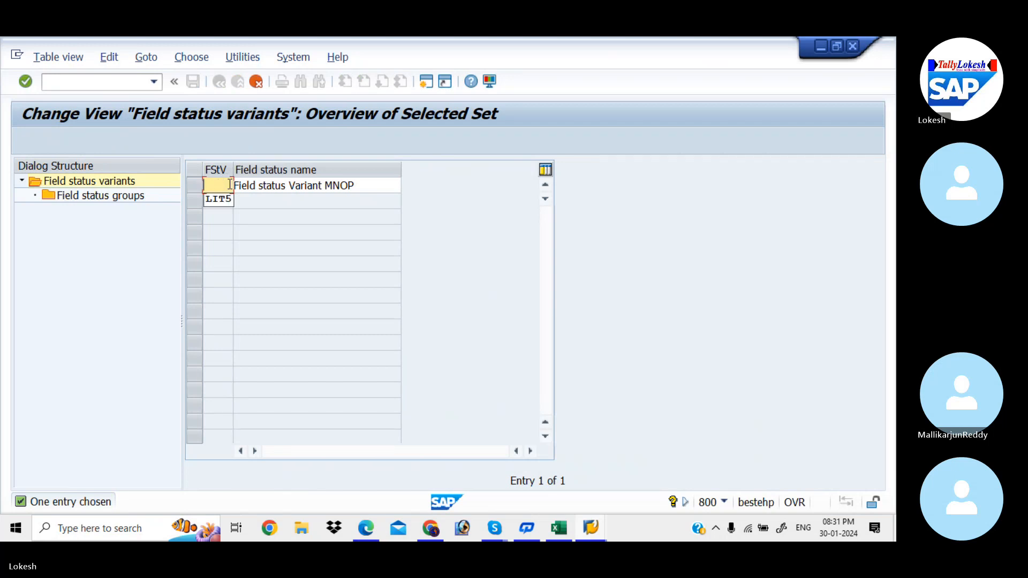
{"action": "type", "text": "KIA"}
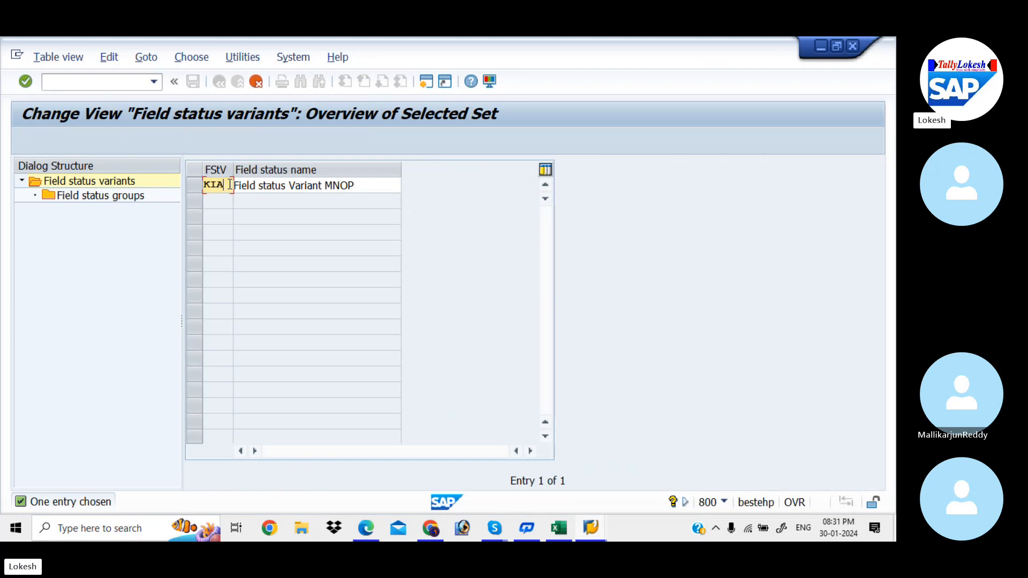
{"action": "type", "text": "1"}
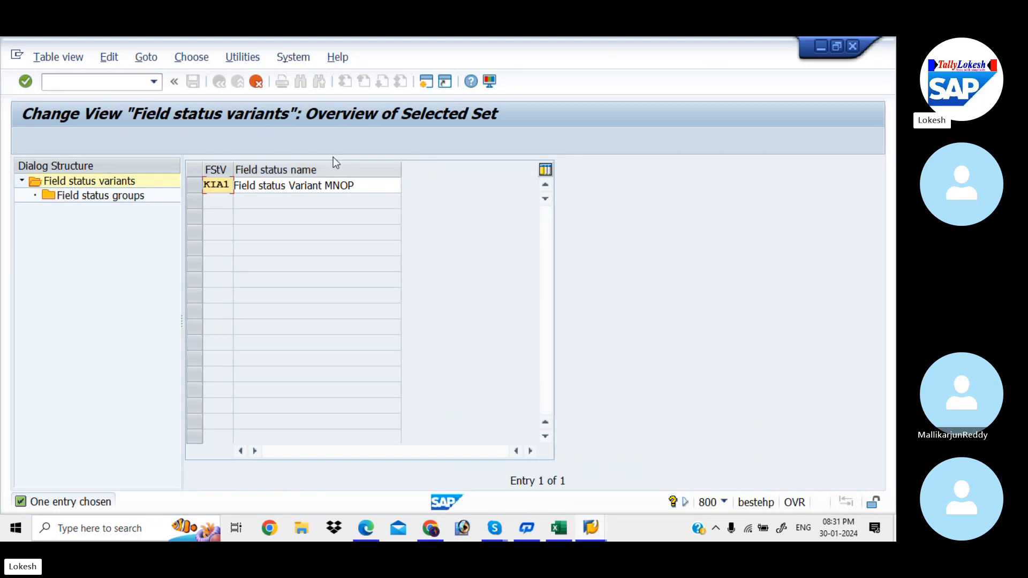
Step: Name the copied variant Field status Variant KIAA and submit the entry
{"action": "left_click", "coordinate": [374, 185]}
{"action": "key", "text": "BackSpace"}
{"action": "key", "text": "BackSpace"}
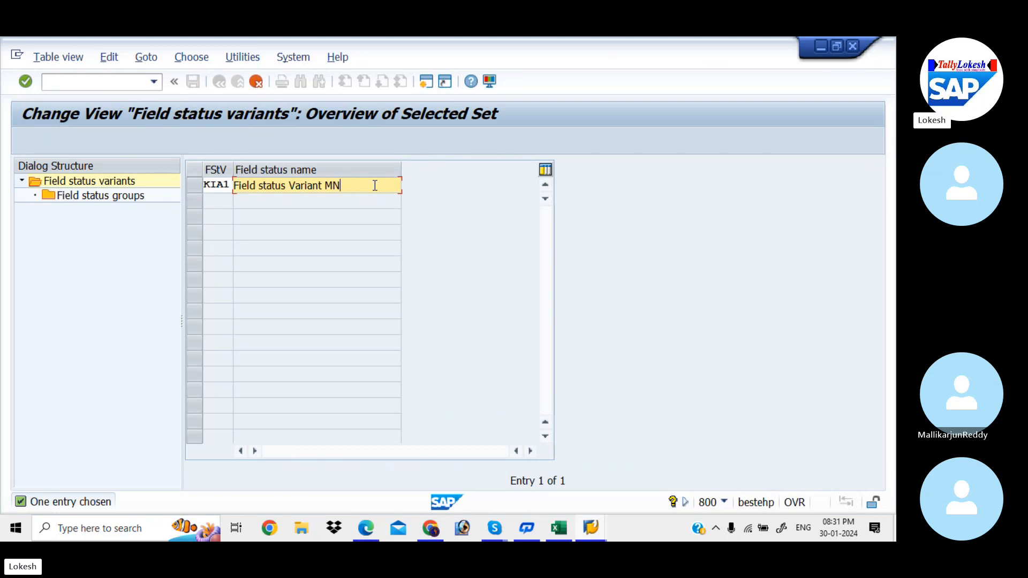
{"action": "key", "text": "BackSpace"}
{"action": "key", "text": "BackSpace"}
{"action": "type", "text": "KIAA"}
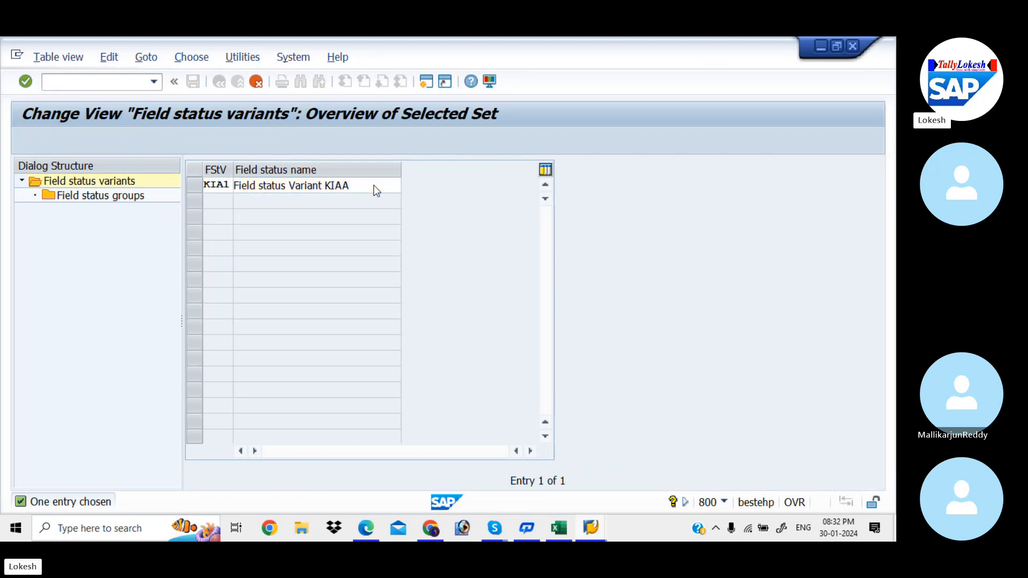
{"action": "key", "text": "Return"}
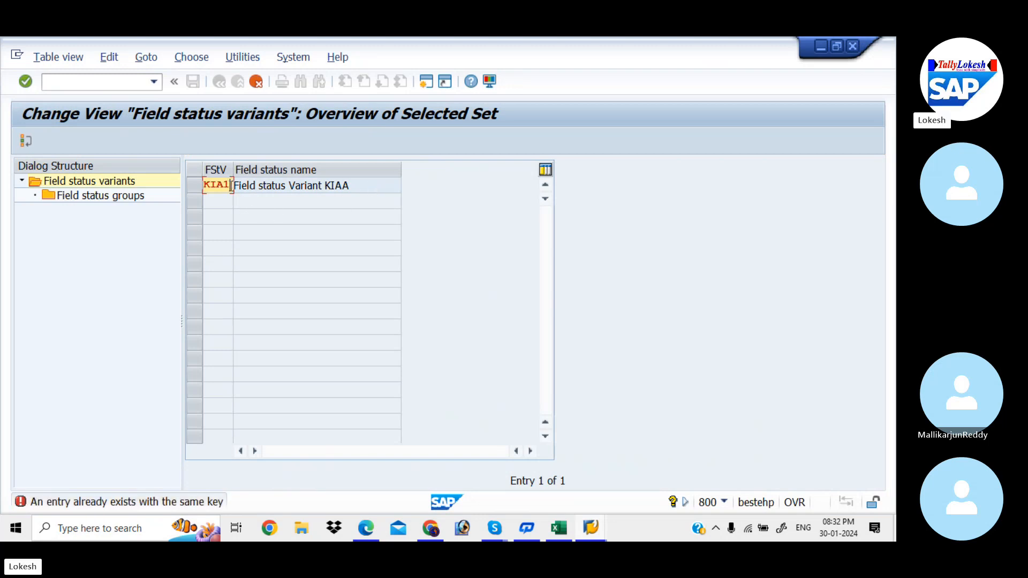
Step: Set the new variant's key to KIAA and copy it with all dependent entries
{"action": "key", "text": "BackSpace"}
{"action": "type", "text": "A"}
{"action": "key", "text": "Return"}
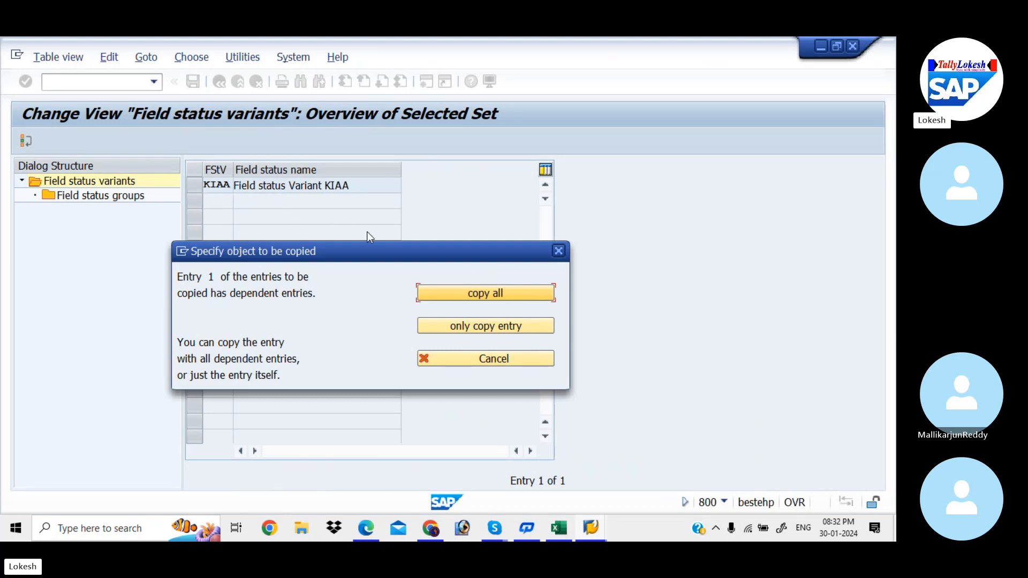
{"action": "left_click", "coordinate": [478, 291]}
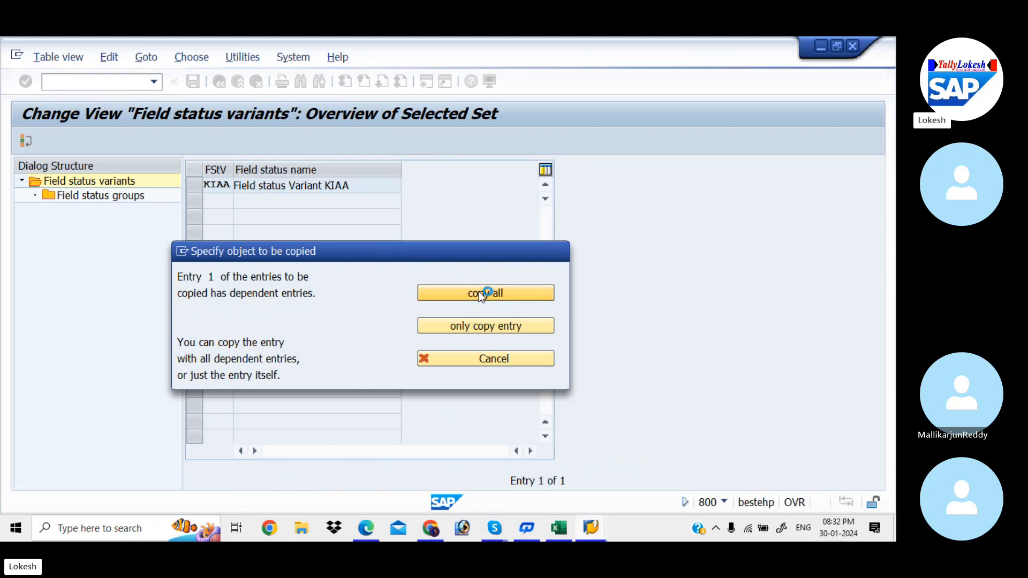
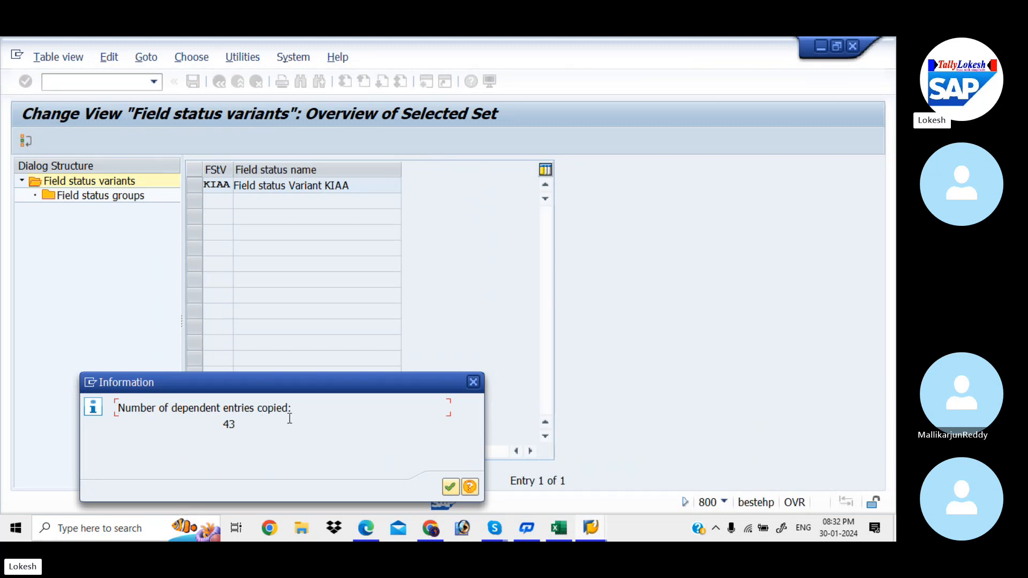
Step: Confirm the copied entries and save field status variant KIAA under the customizing request Global Settings for KIAA
{"action": "left_click", "coordinate": [451, 485]}
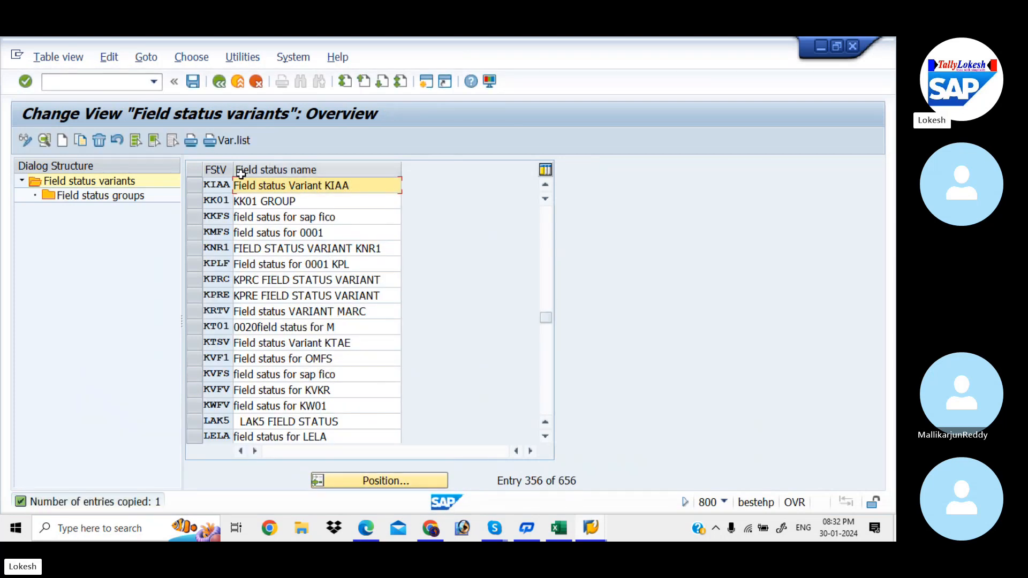
{"action": "left_click", "coordinate": [197, 185]}
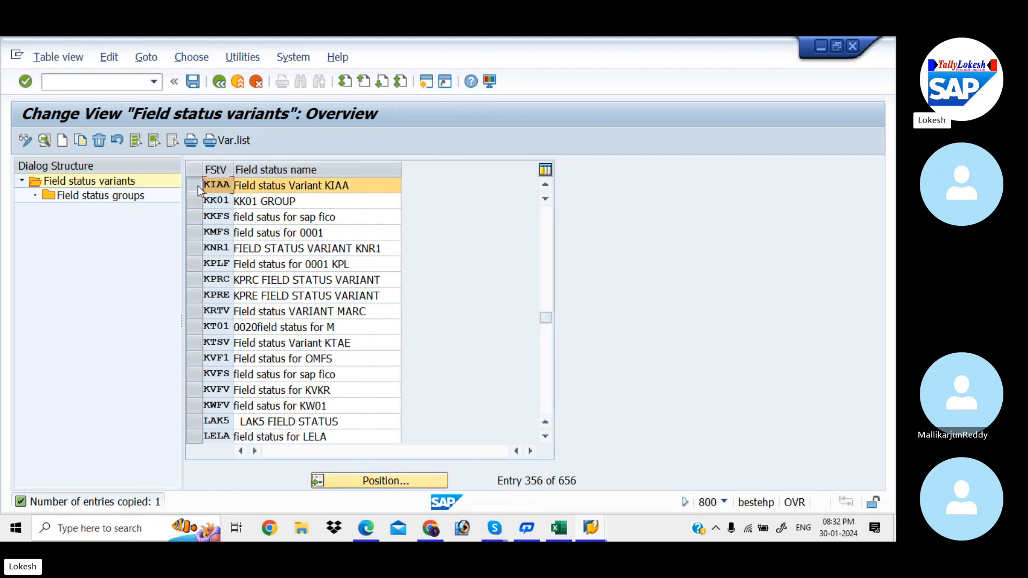
{"action": "left_click", "coordinate": [192, 81]}
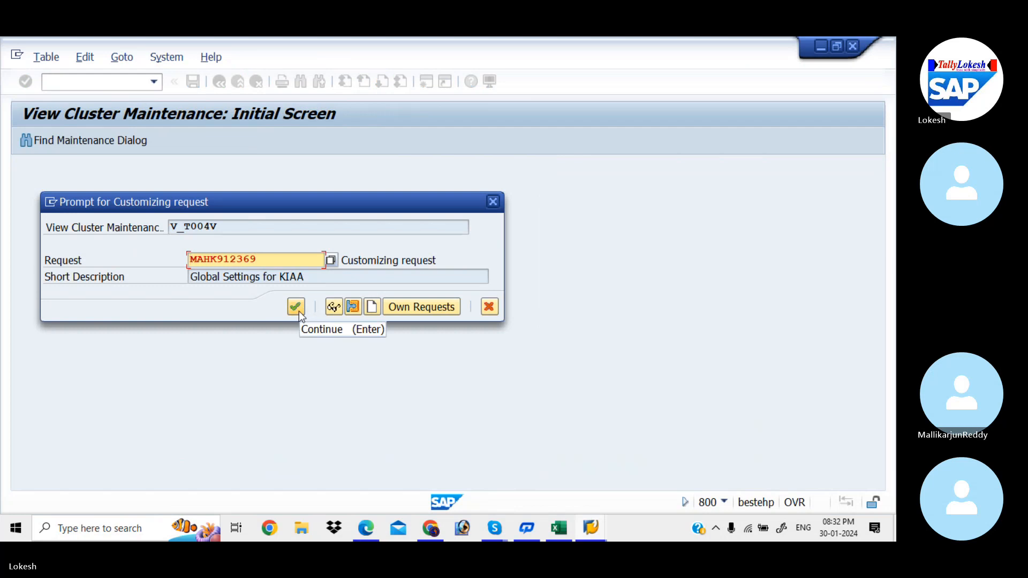
{"action": "left_click", "coordinate": [299, 310]}
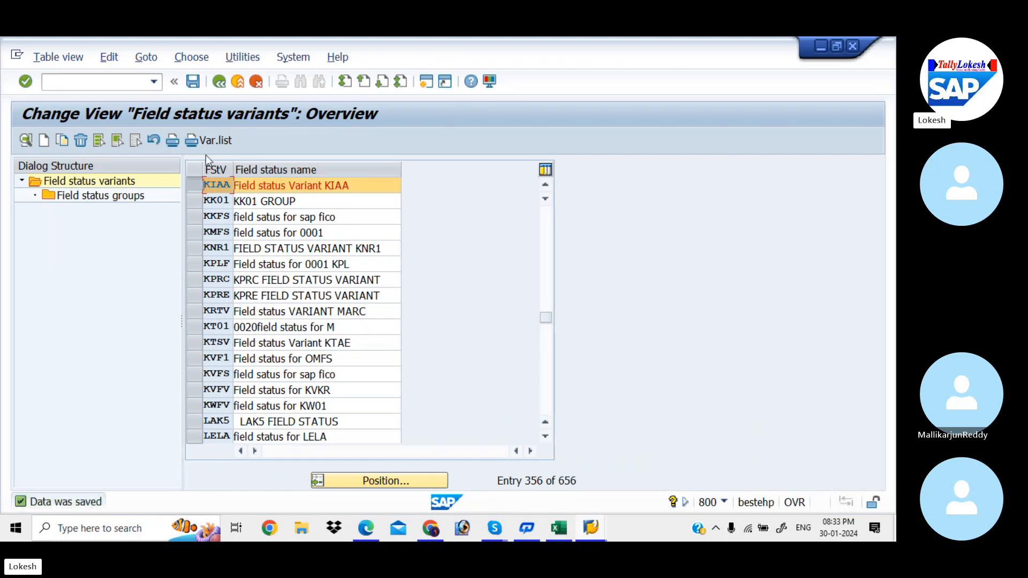
Step: Open the field status groups of variant KIAA and look through the whole list
{"action": "double_click", "coordinate": [134, 197]}
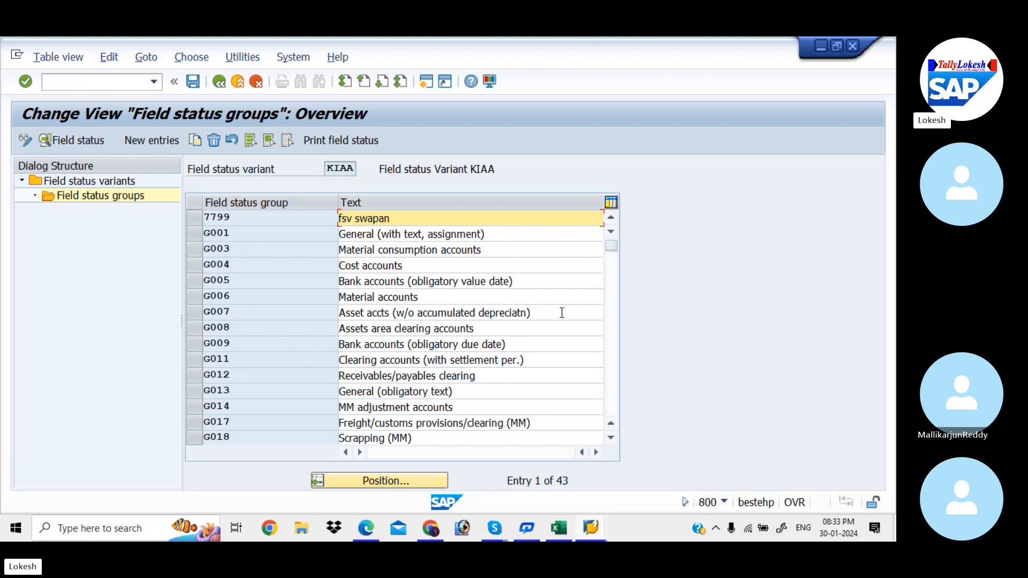
{"action": "left_click", "coordinate": [614, 316]}
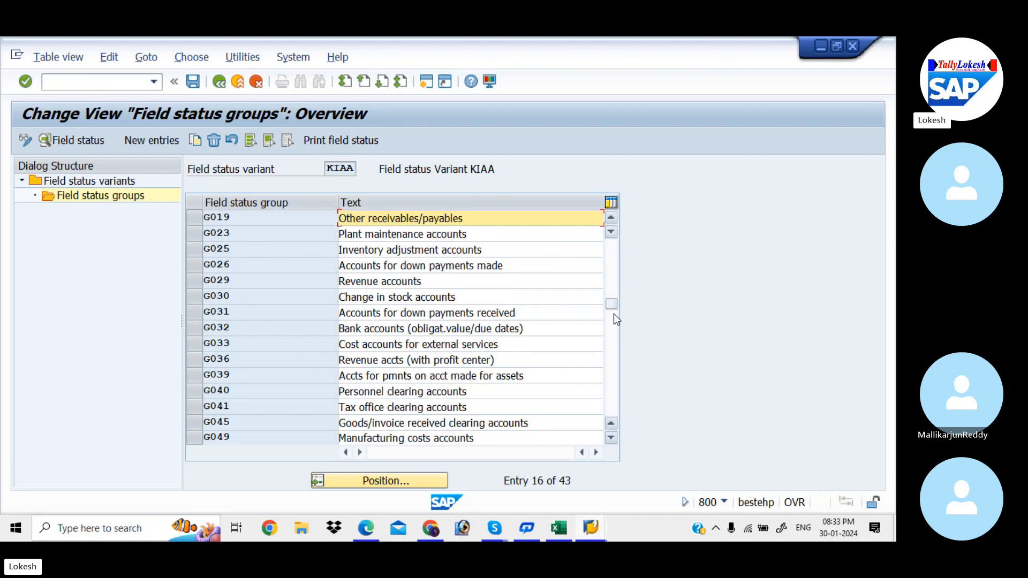
{"action": "left_click", "coordinate": [615, 316]}
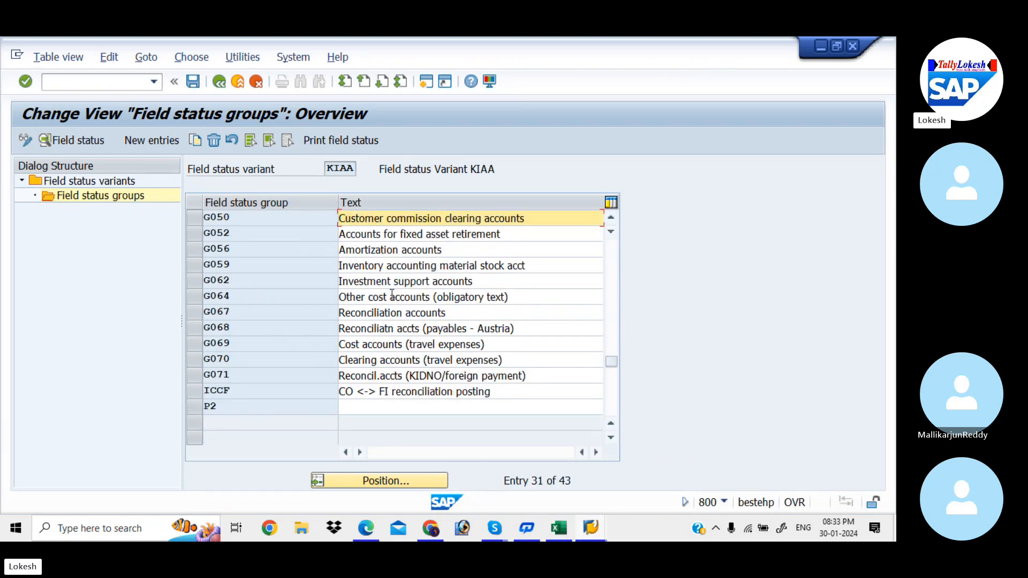
{"action": "left_click", "coordinate": [611, 292]}
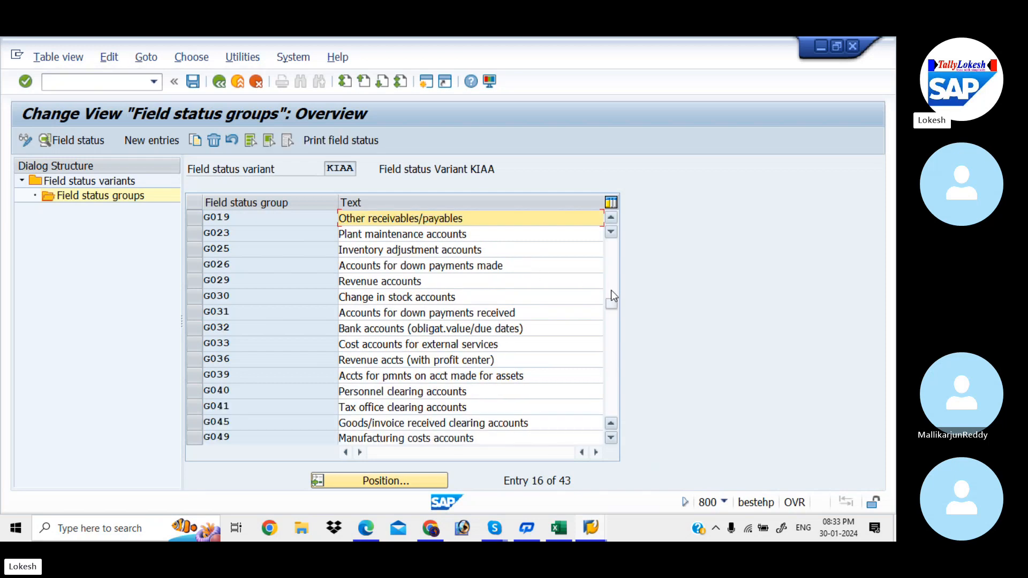
{"action": "left_click", "coordinate": [608, 269]}
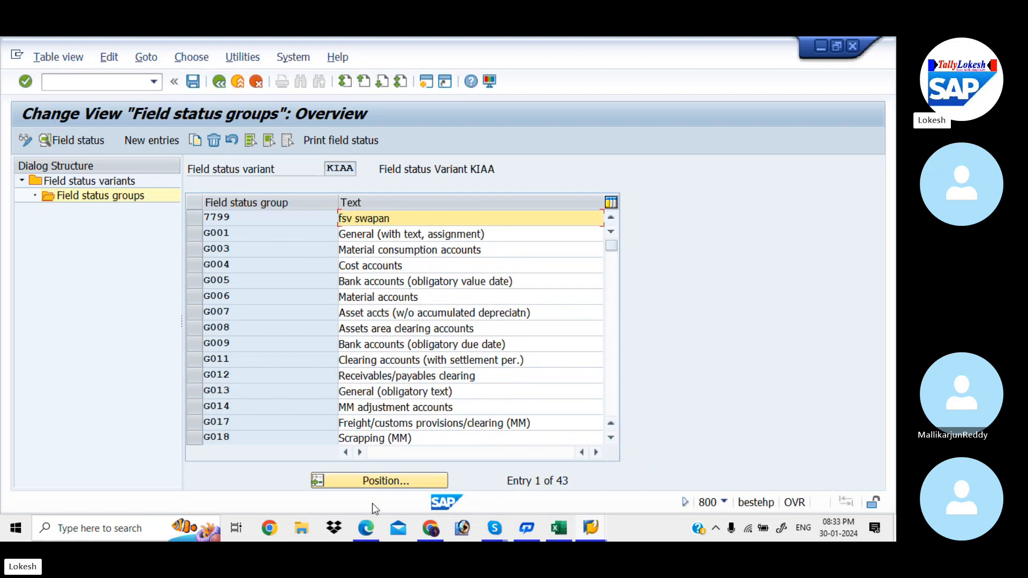
Step: Switch to the Global Setting configuration PDF in Edge and check the example field status group settings on page 9
{"action": "left_click", "coordinate": [369, 529]}
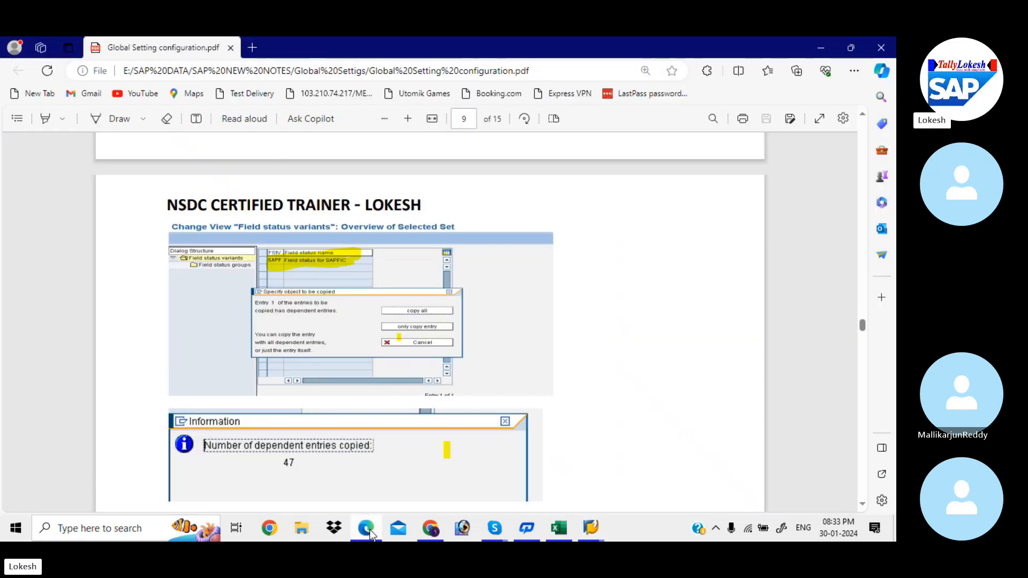
{"action": "key", "text": "Down"}
{"action": "key", "text": "Down"}
{"action": "key", "text": "Down"}
{"action": "key", "text": "Down"}
{"action": "key", "text": "Down"}
{"action": "key", "text": "Down"}
{"action": "key", "text": "Down"}
{"action": "key", "text": "Down"}
{"action": "key", "text": "Down"}
{"action": "key", "text": "Down"}
{"action": "key", "text": "Down"}
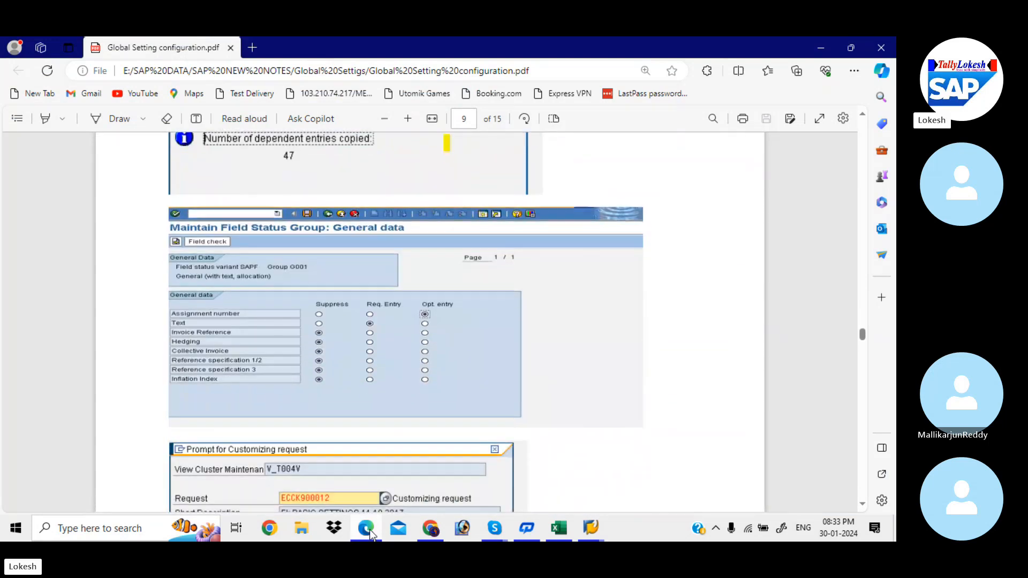
{"action": "key", "text": "Down"}
{"action": "key", "text": "Down"}
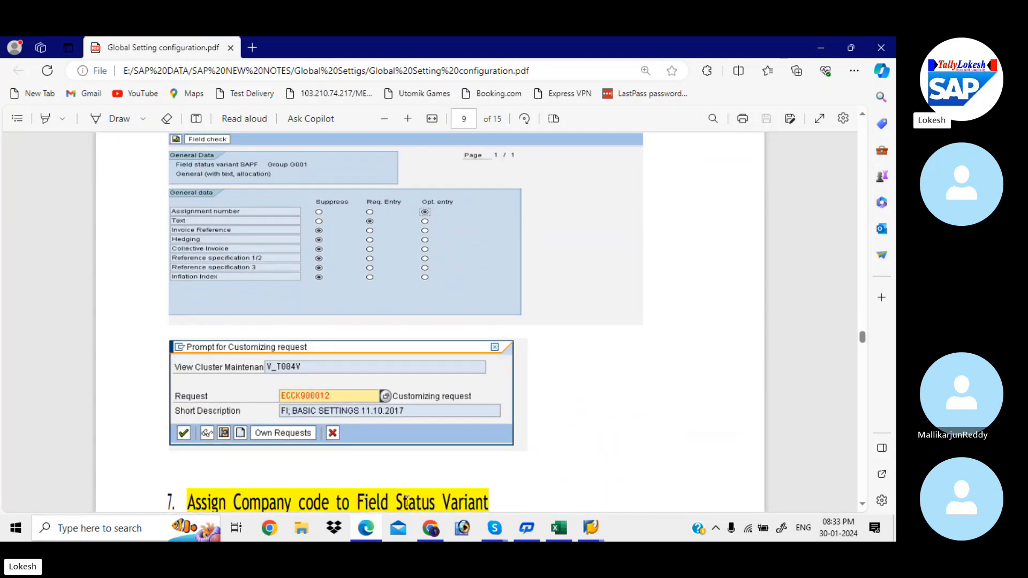
Step: Return to SAP and set the Text field to Suppress in the general data of field status group G001
{"action": "mouse_move", "coordinate": [593, 530]}
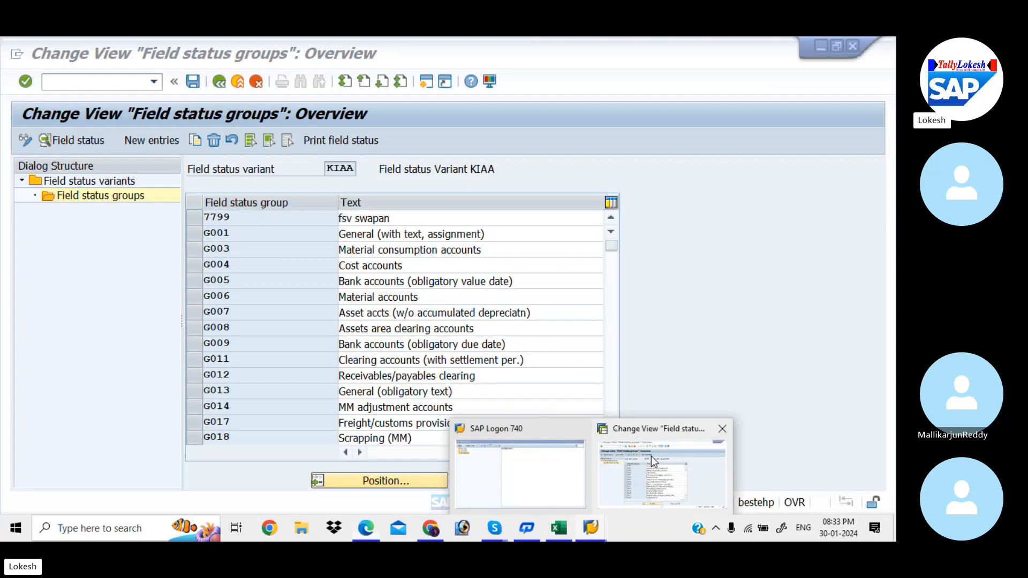
{"action": "left_click", "coordinate": [650, 456]}
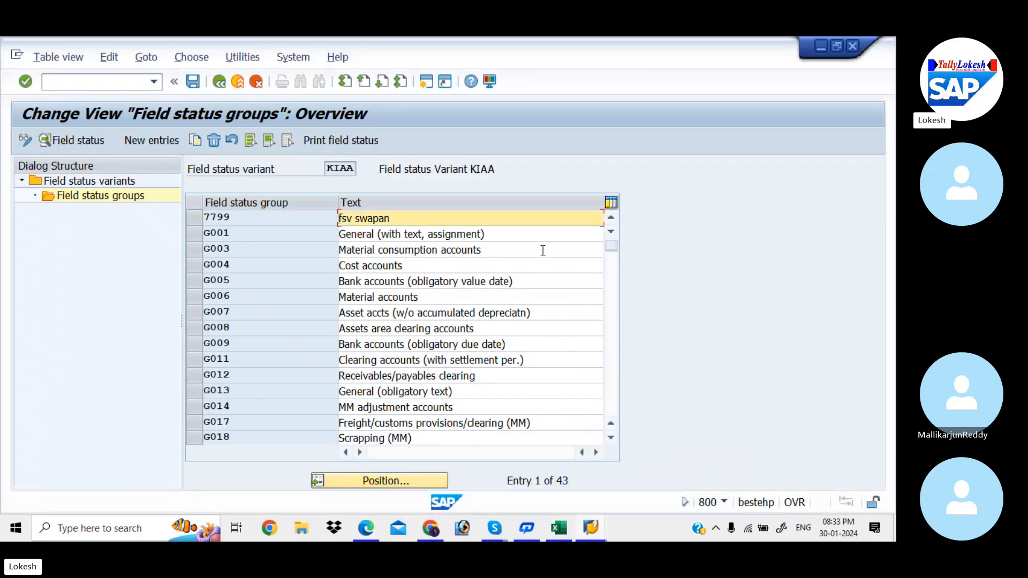
{"action": "left_click", "coordinate": [505, 235]}
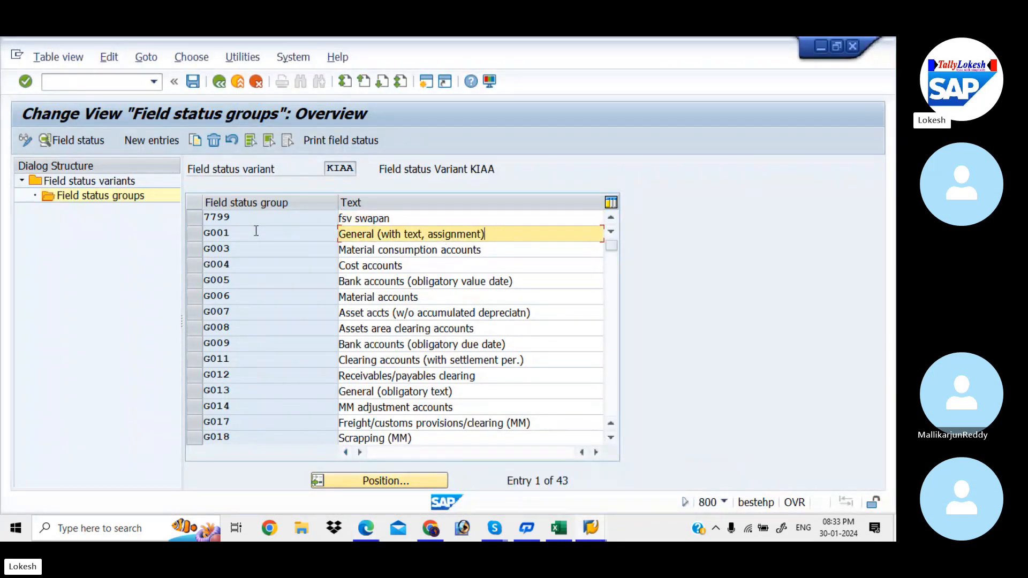
{"action": "double_click", "coordinate": [510, 238]}
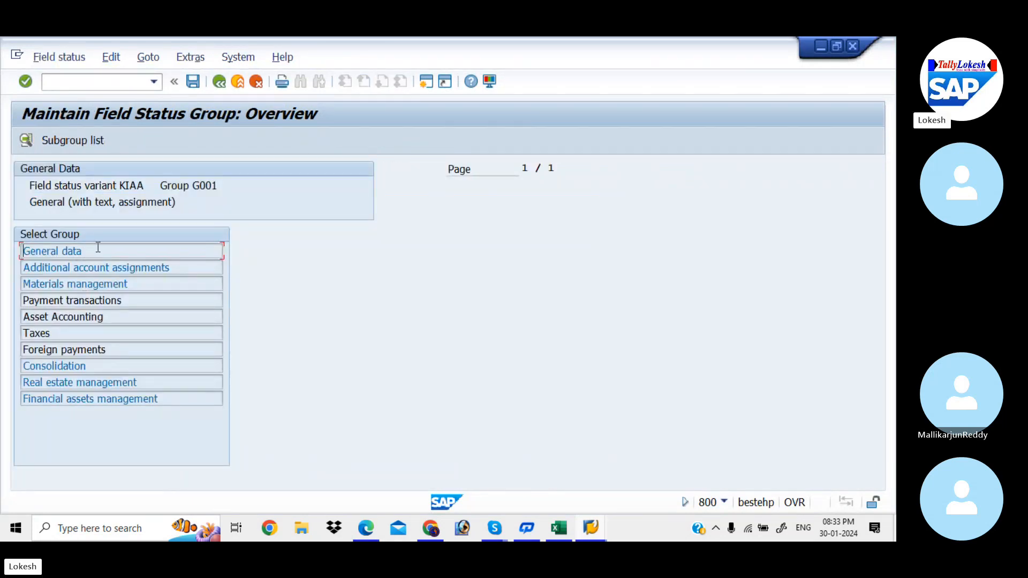
{"action": "double_click", "coordinate": [119, 252]}
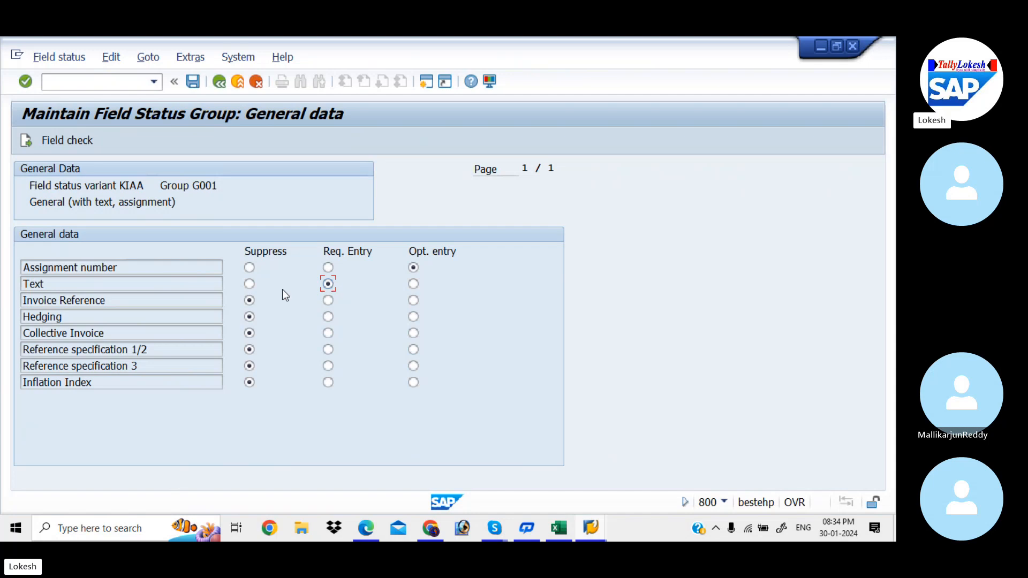
{"action": "left_click", "coordinate": [249, 284]}
{"action": "left_click", "coordinate": [220, 80]}
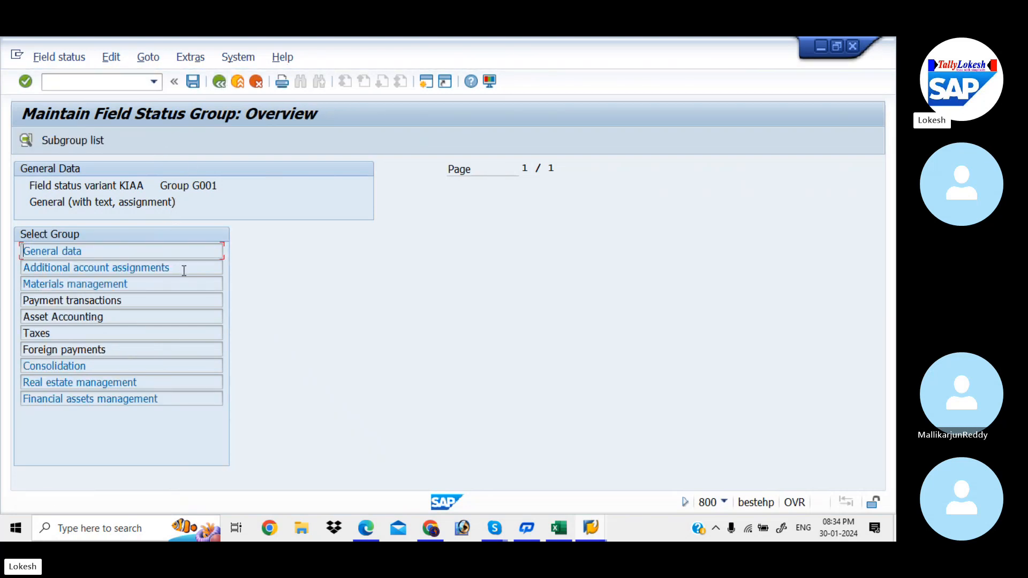
Step: Try Cost center as a required entry and WBS element and Network as optional entries in G001's additional account assignments
{"action": "double_click", "coordinate": [183, 268]}
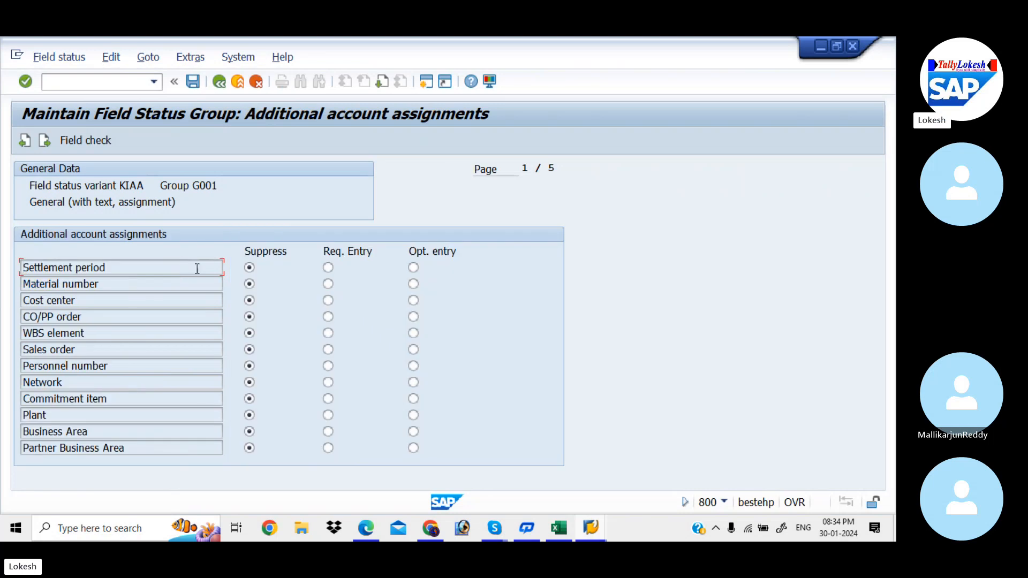
{"action": "left_click", "coordinate": [327, 299]}
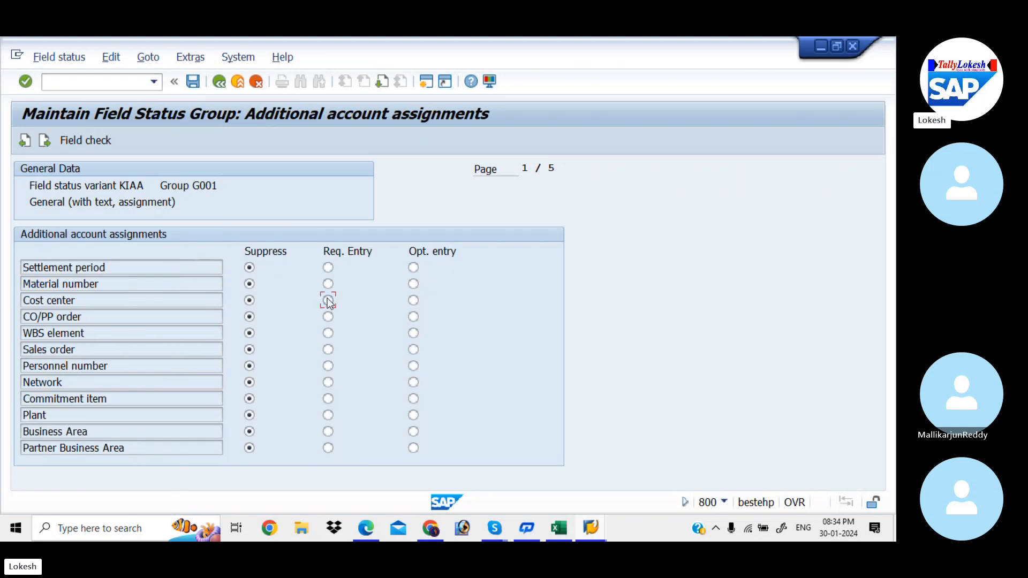
{"action": "left_click", "coordinate": [413, 333]}
{"action": "left_click", "coordinate": [328, 381]}
{"action": "left_click", "coordinate": [413, 383]}
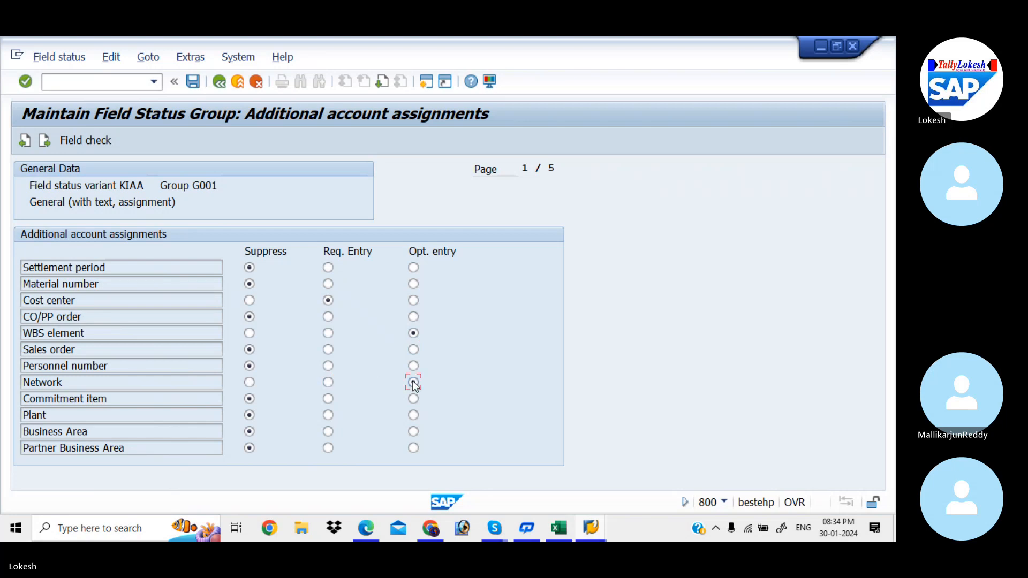
Step: Set Network, WBS element and Cost center back to Suppress and return to G001's subgroup overview
{"action": "left_click", "coordinate": [251, 383]}
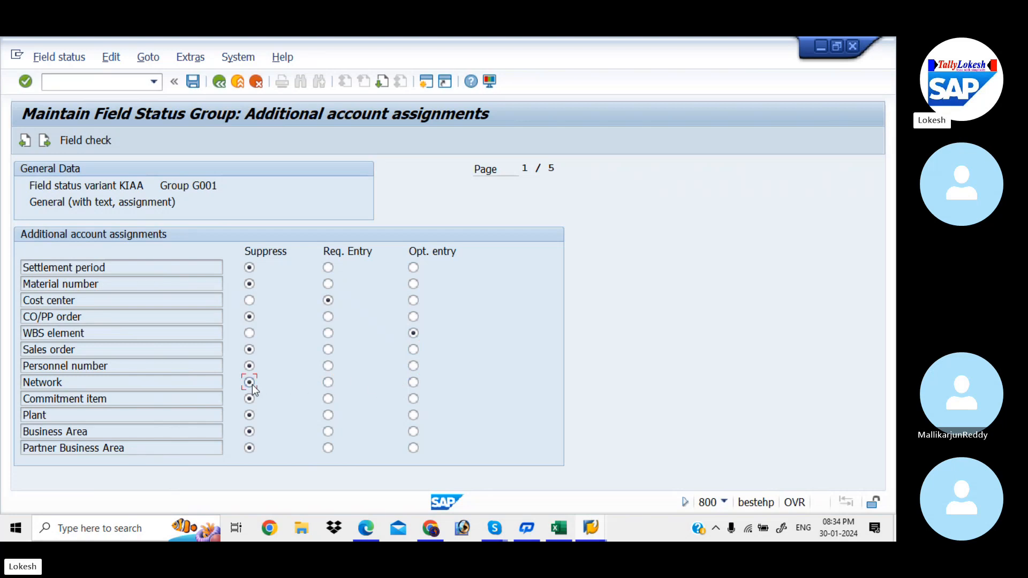
{"action": "left_click", "coordinate": [249, 333]}
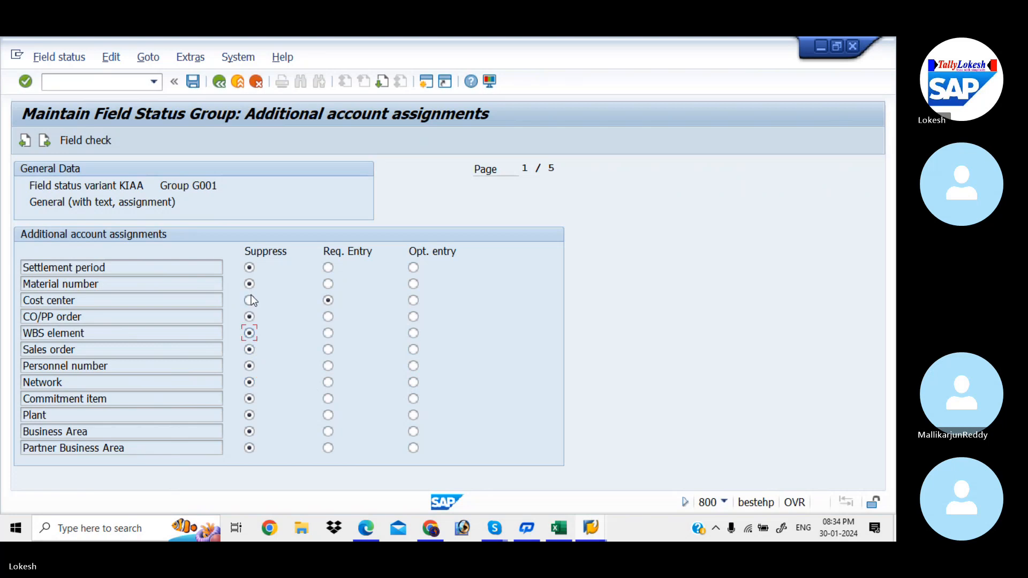
{"action": "left_click", "coordinate": [250, 300]}
{"action": "left_click", "coordinate": [219, 81]}
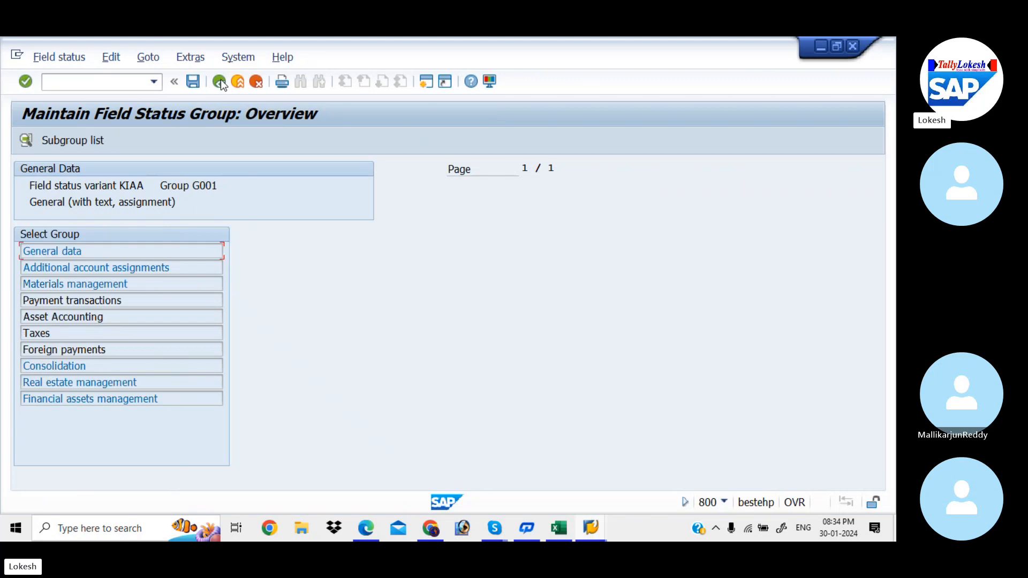
Step: Set the Purchase order field to Suppress in the materials management data of group G001
{"action": "double_click", "coordinate": [179, 289]}
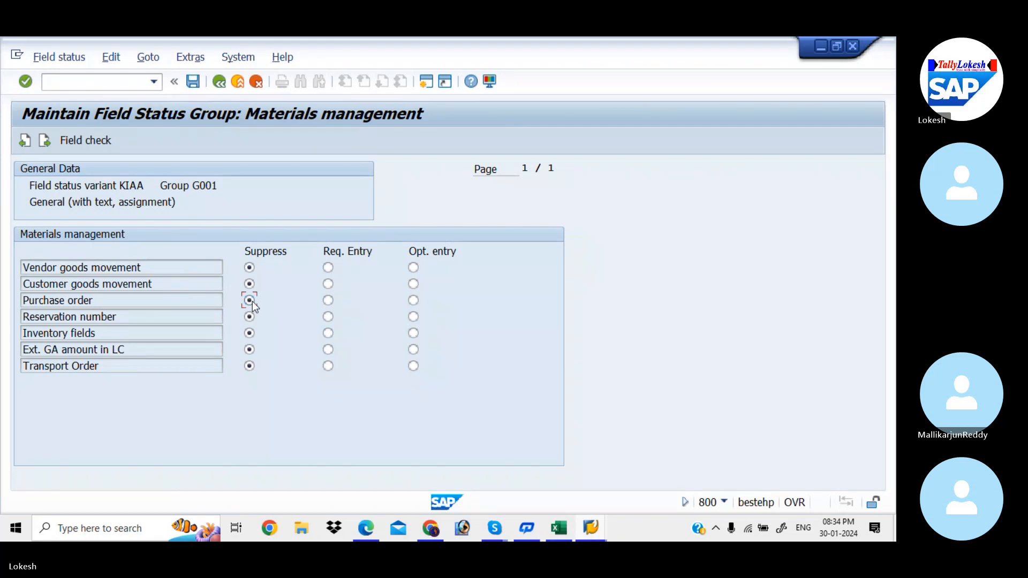
{"action": "left_click", "coordinate": [218, 82]}
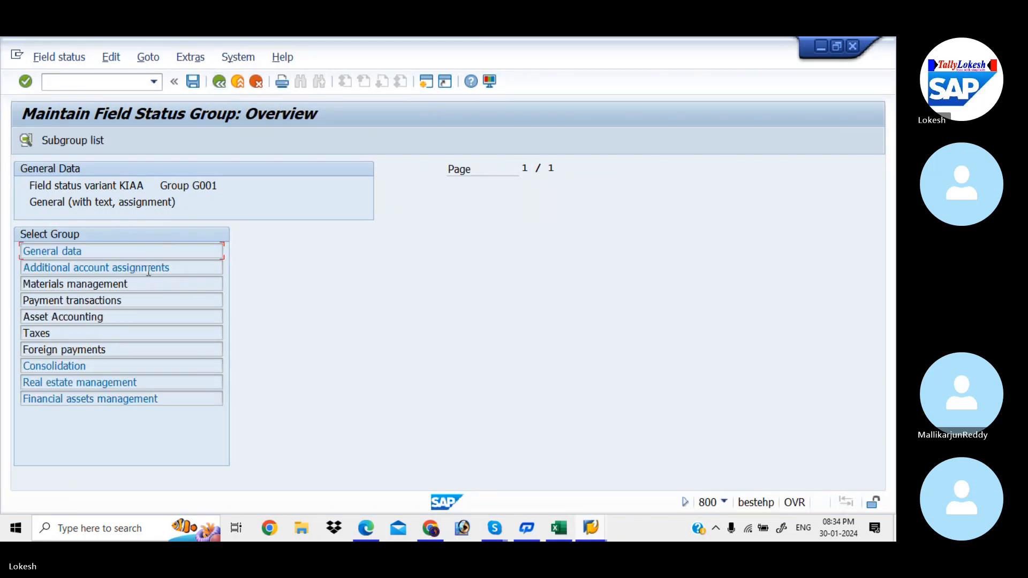
Step: Try Value date as a required entry in G001's payment transactions, then set it back to Suppress
{"action": "double_click", "coordinate": [149, 300]}
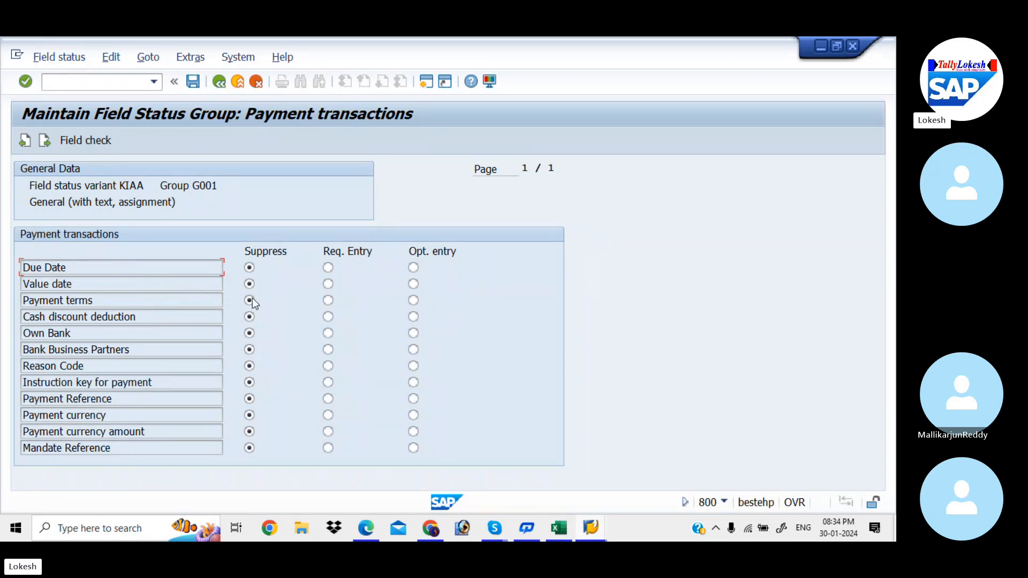
{"action": "left_click", "coordinate": [328, 284]}
{"action": "left_click", "coordinate": [250, 284]}
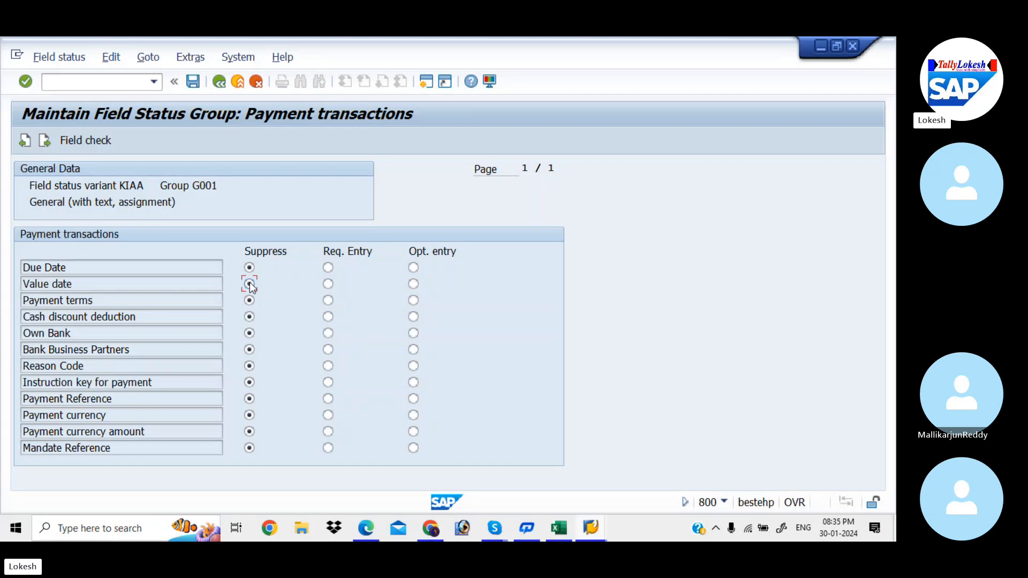
{"action": "left_click", "coordinate": [220, 84]}
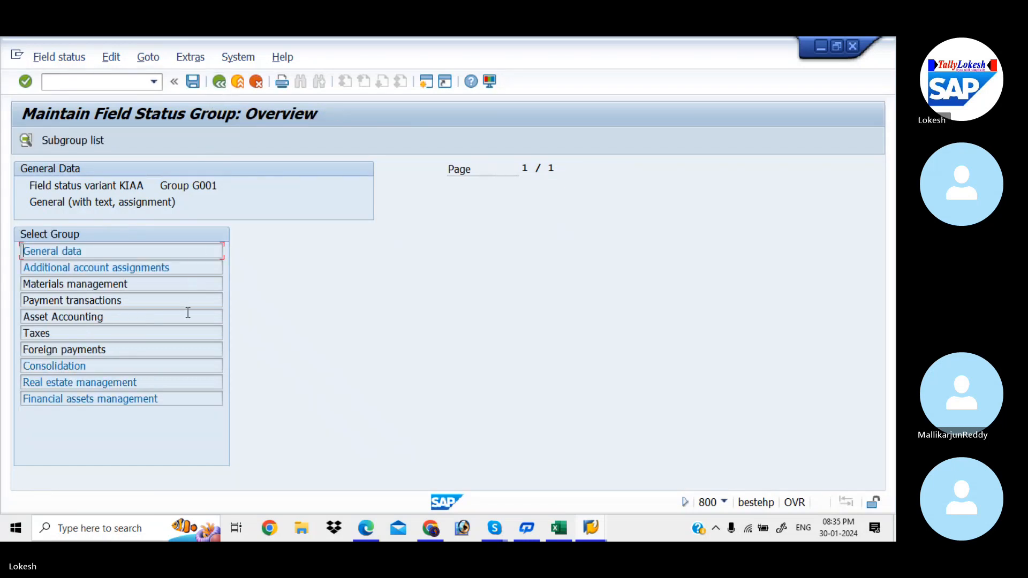
Step: Check the Asset Accounting field statuses of group G001 and return to the list of field status groups
{"action": "double_click", "coordinate": [188, 316]}
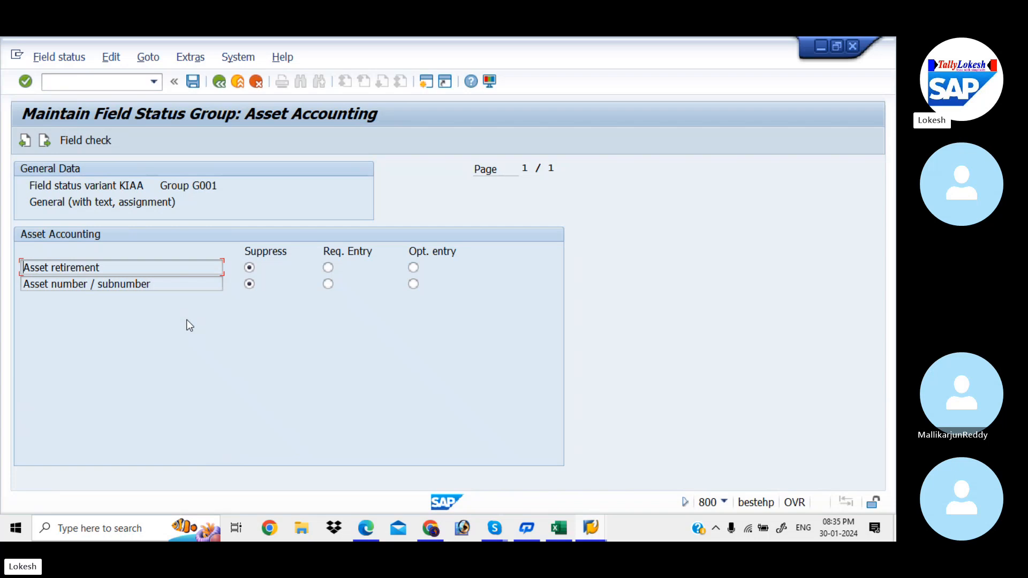
{"action": "left_click", "coordinate": [219, 82]}
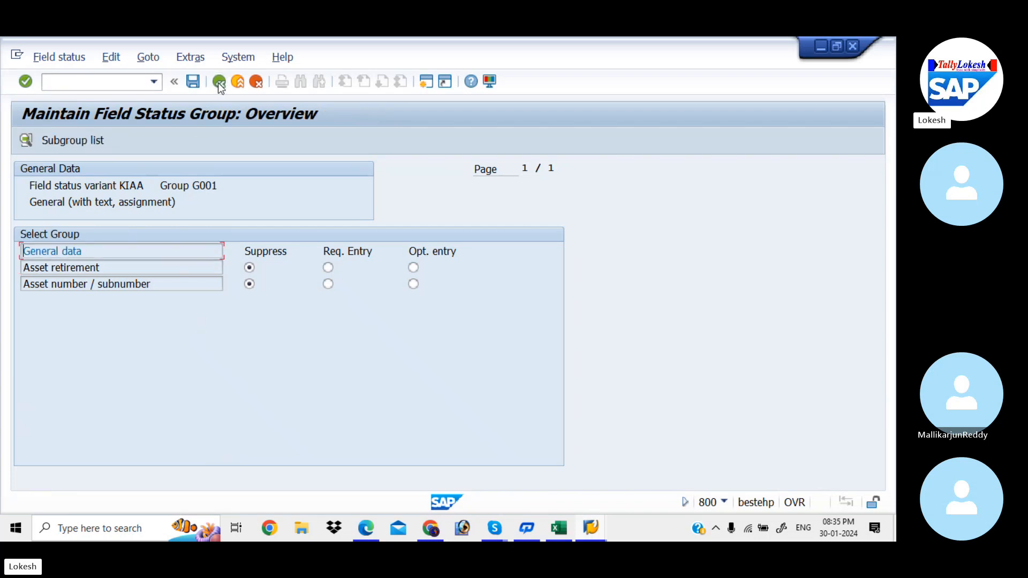
{"action": "left_click", "coordinate": [219, 82]}
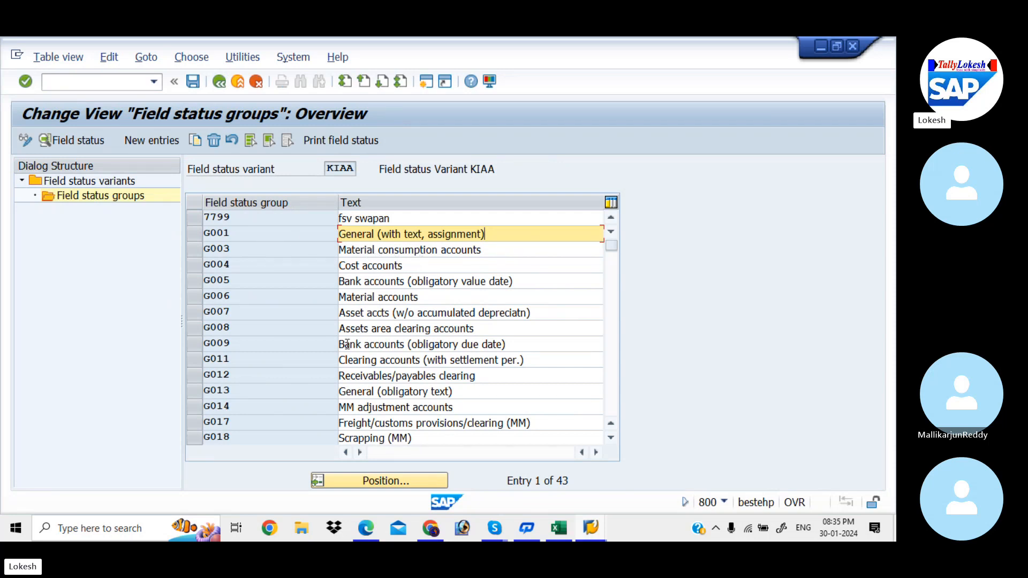
Step: Set Assignment number and Text to Suppress in the general data of group G006, Material accounts, and save the field status groups
{"action": "double_click", "coordinate": [427, 301]}
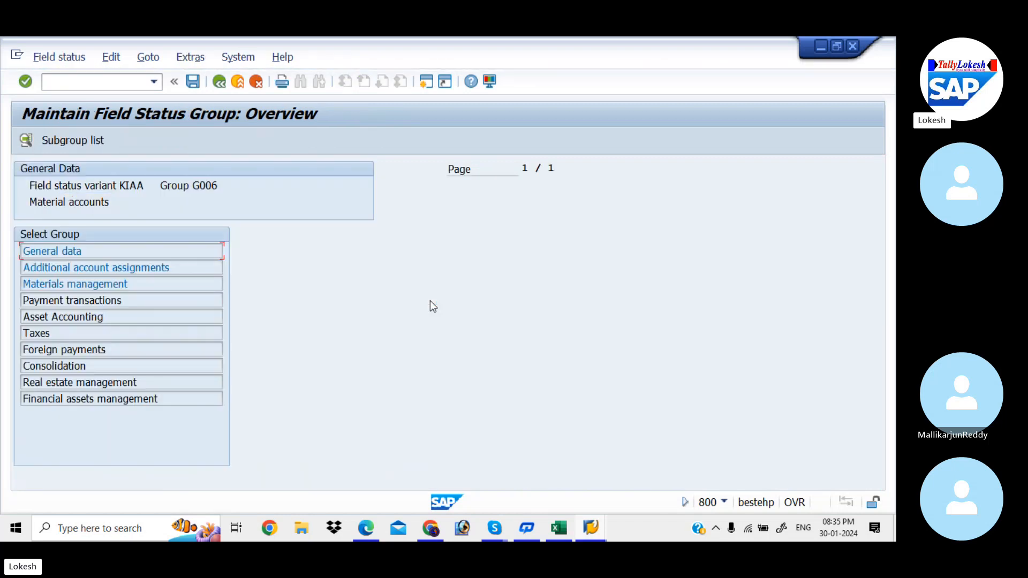
{"action": "double_click", "coordinate": [165, 255]}
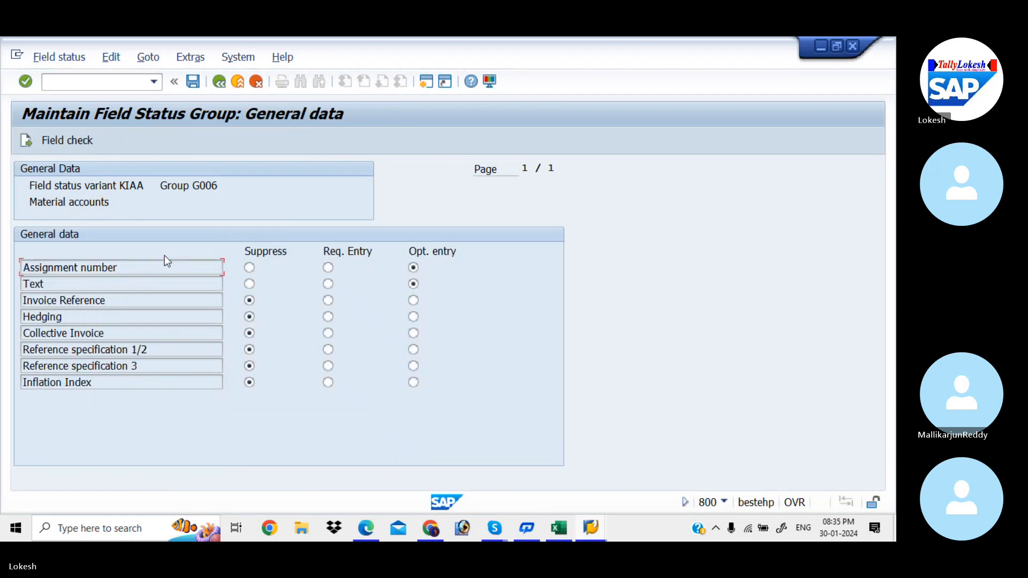
{"action": "left_click", "coordinate": [251, 286]}
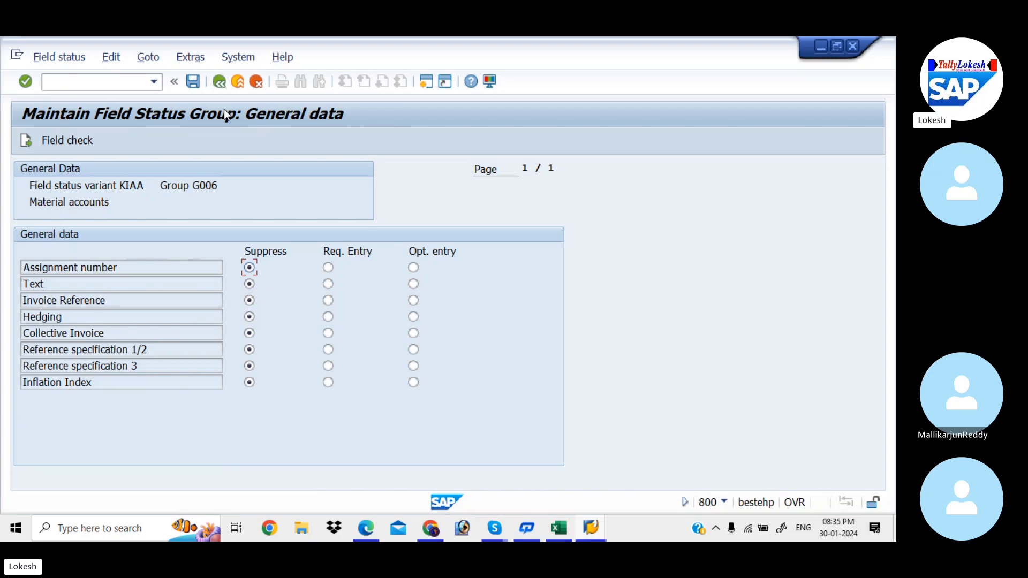
{"action": "left_click", "coordinate": [222, 83]}
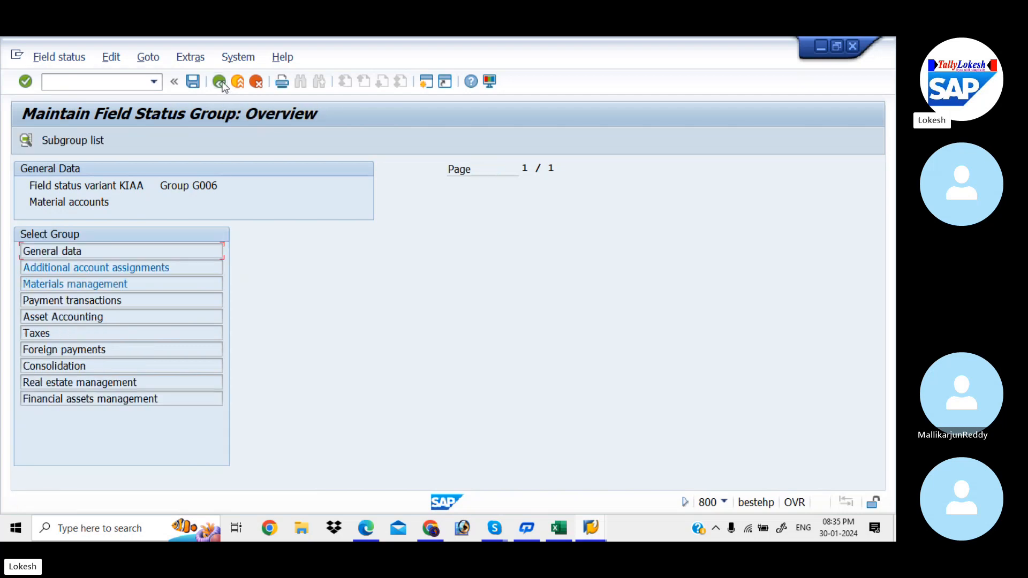
{"action": "left_click", "coordinate": [223, 85]}
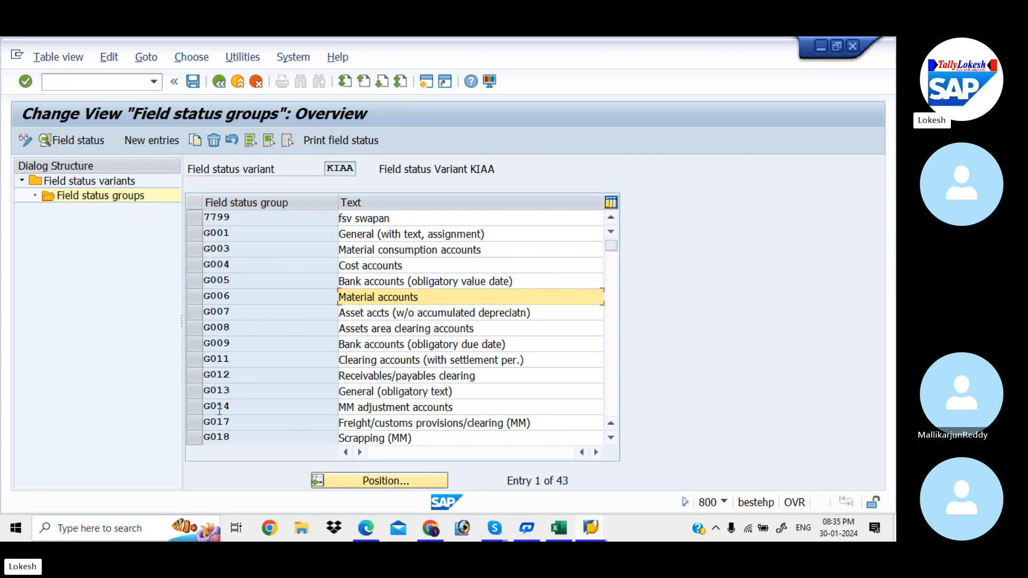
{"action": "left_click", "coordinate": [193, 81]}
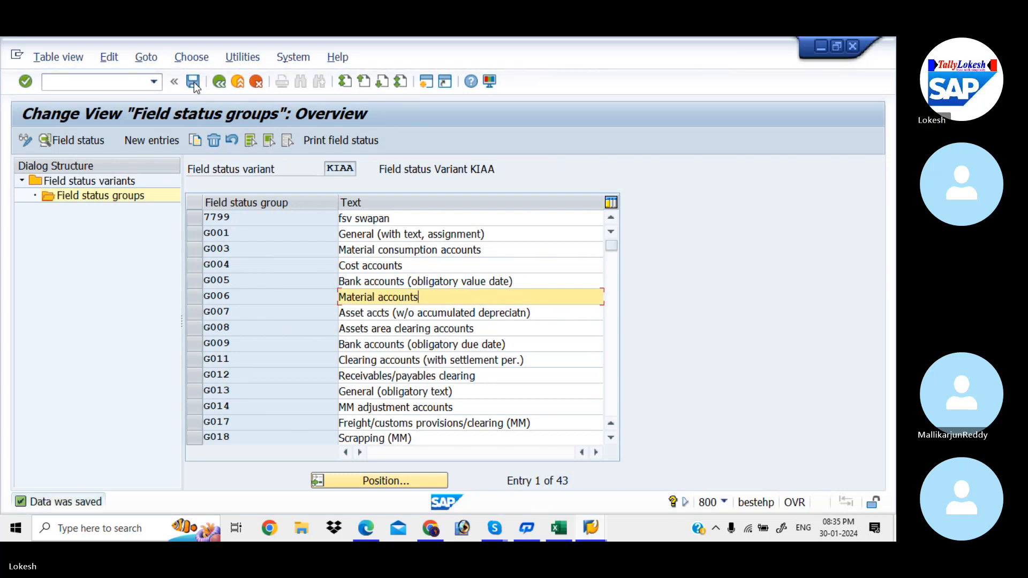
Step: Switch to the Excel Global Settings sheet and enter KIAA beside the OBC4 Define Field Status Variants row
{"action": "left_click", "coordinate": [559, 525]}
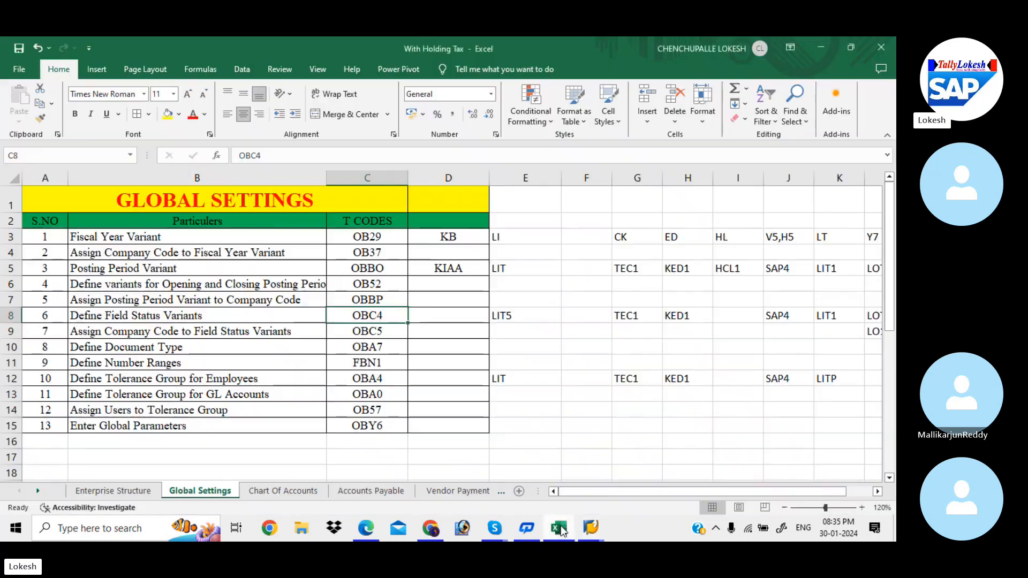
{"action": "left_click", "coordinate": [461, 318]}
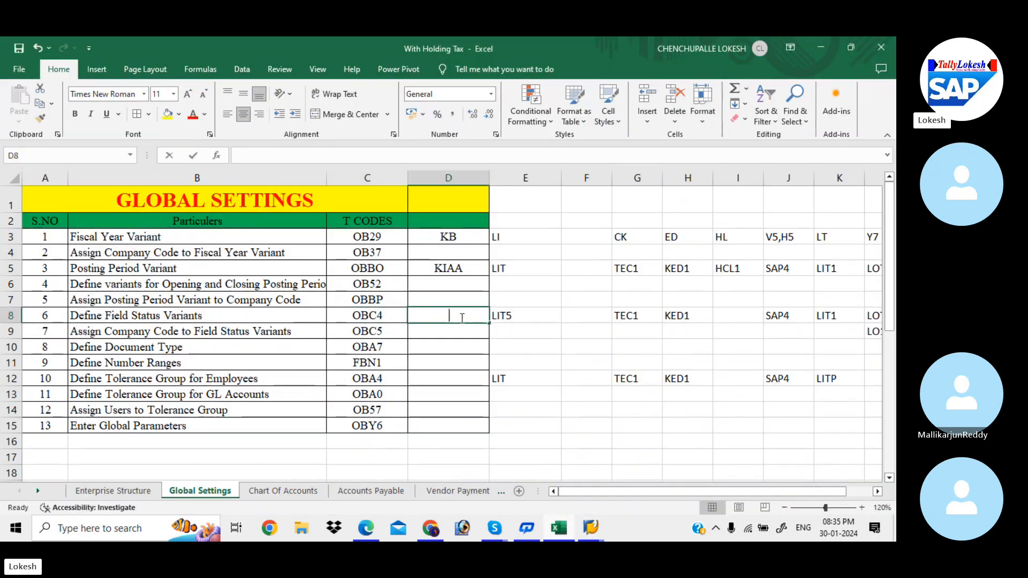
{"action": "type", "text": "KIAA"}
{"action": "key", "text": "Return"}
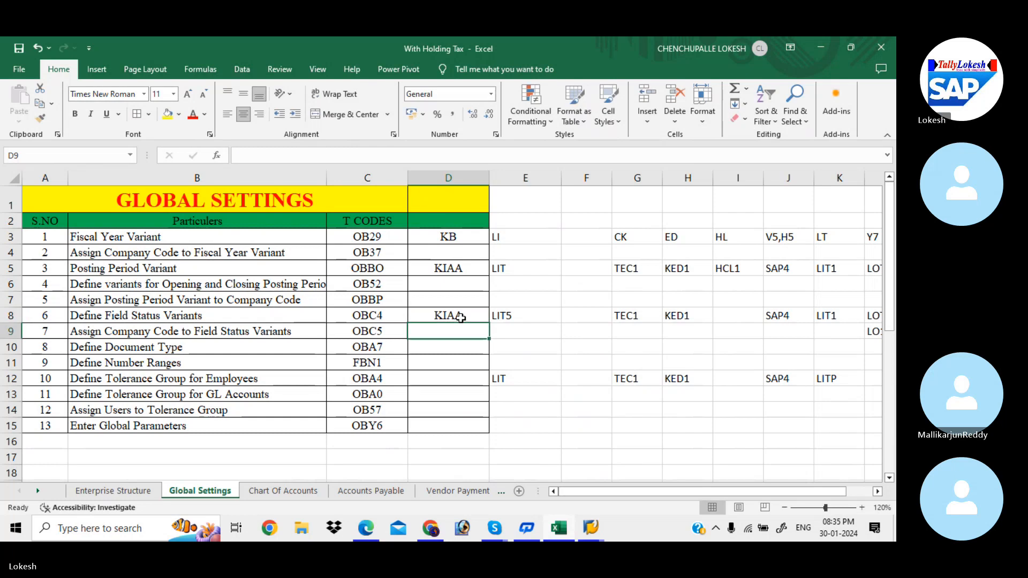
{"action": "left_click", "coordinate": [466, 317]}
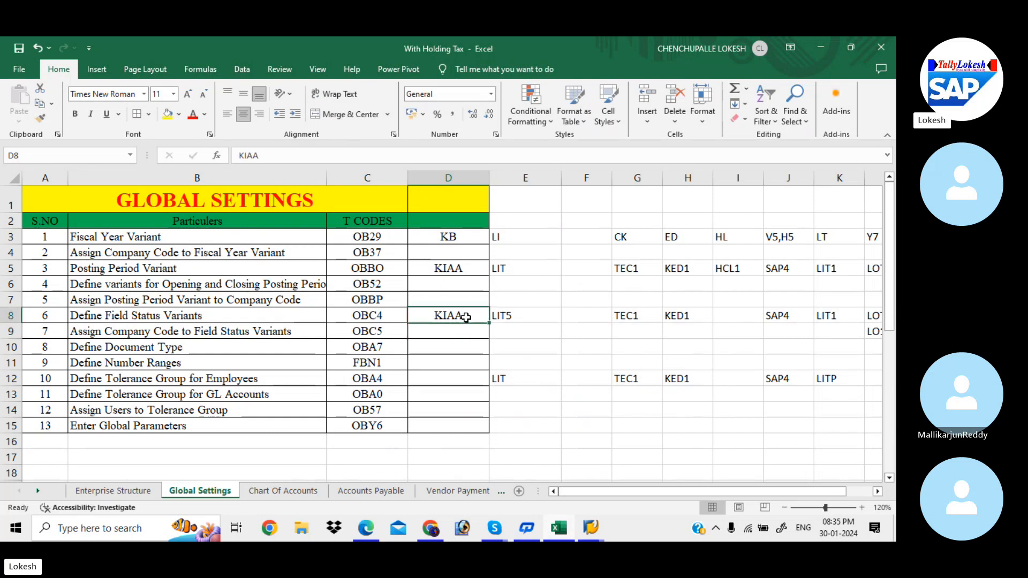
{"action": "left_click", "coordinate": [463, 268]}
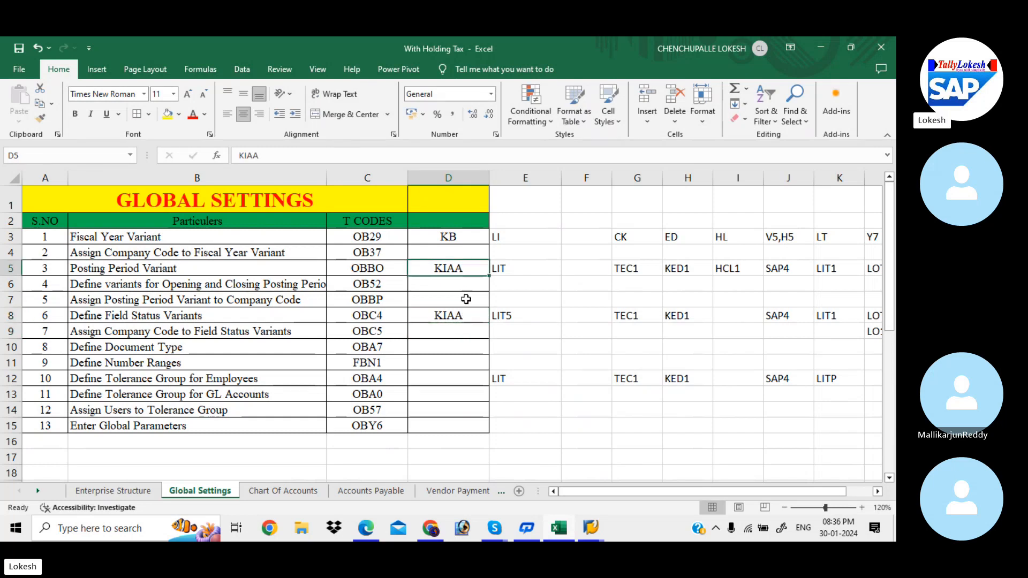
{"action": "left_click", "coordinate": [473, 317]}
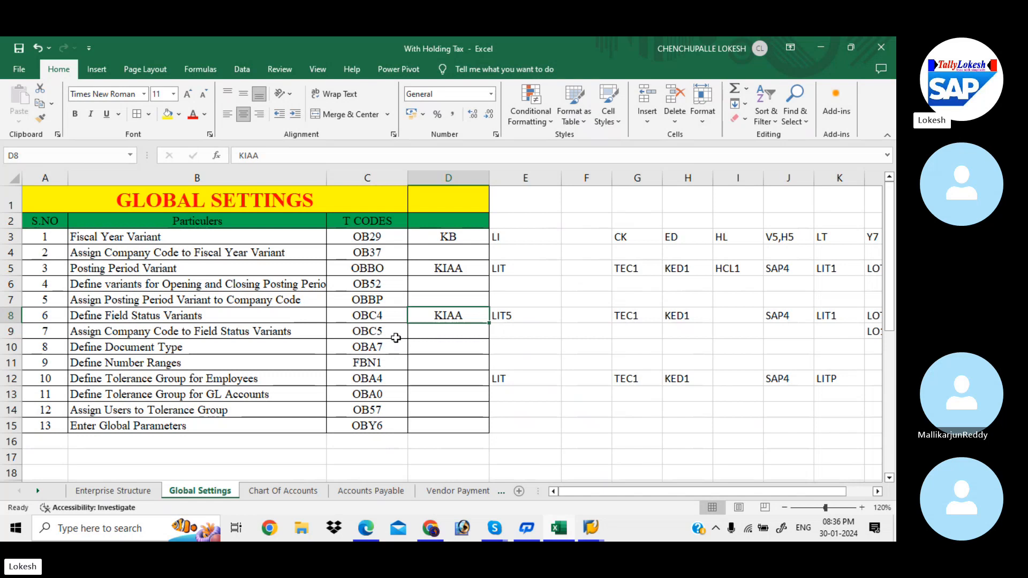
Step: Switch back to SAP and open transaction OBC5 to assign company codes to field status variants
{"action": "key", "text": "alt+Tab"}
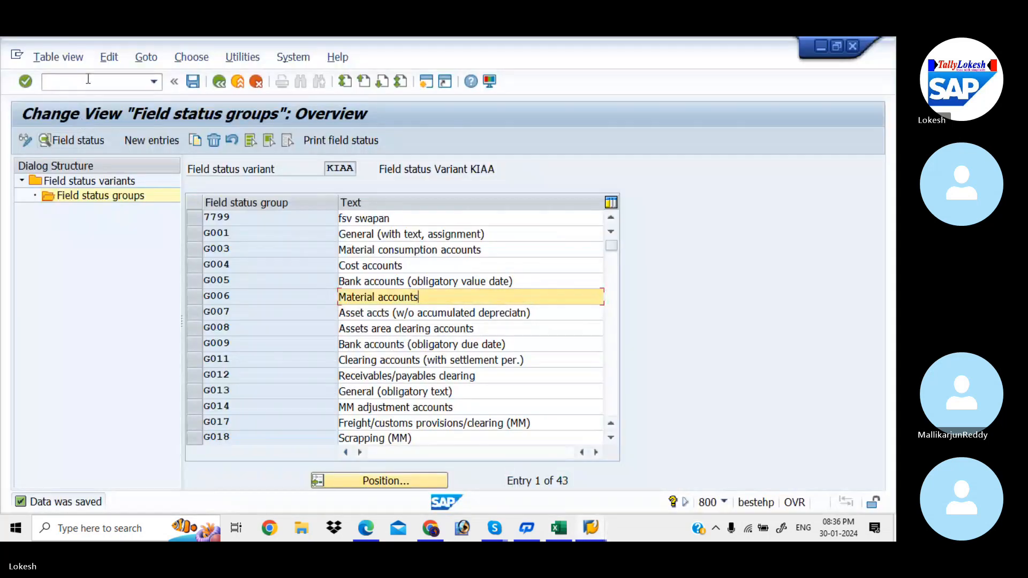
{"action": "left_click", "coordinate": [88, 79]}
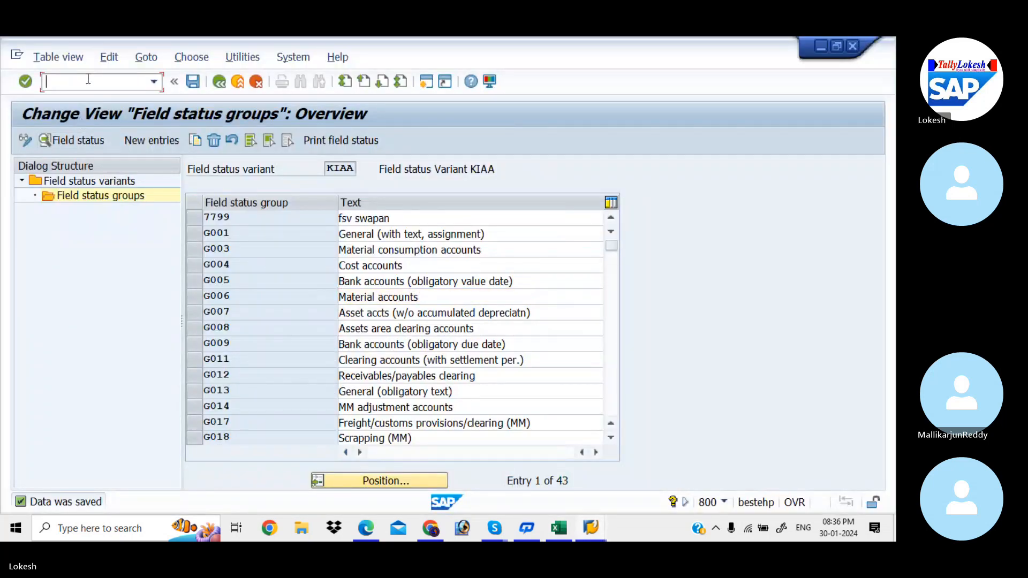
{"action": "type", "text": "/NOB"}
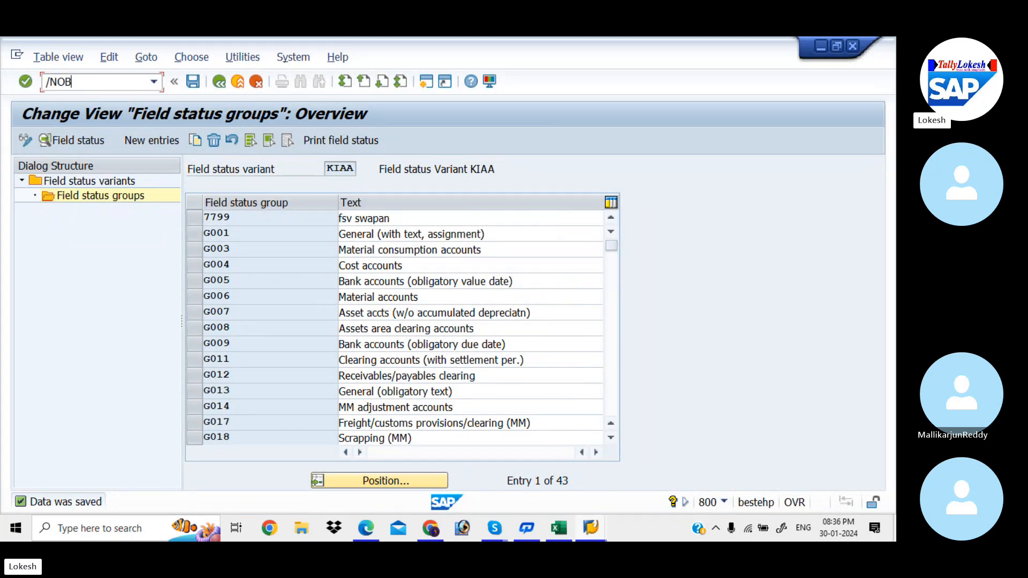
{"action": "type", "text": "C5"}
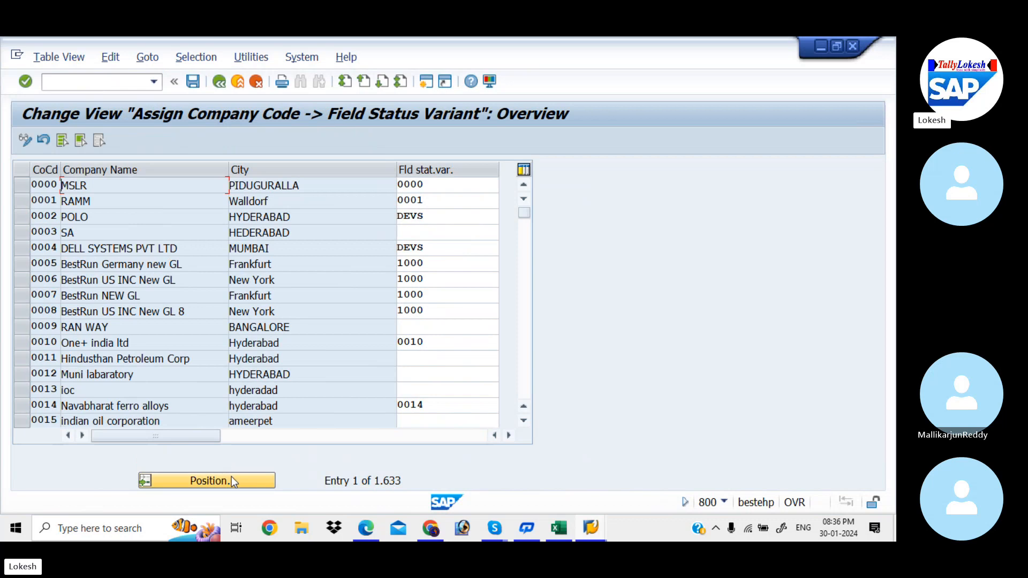
Step: Locate company code KIAB, assign field status variant KIAA to it, and save the assignment
{"action": "left_click", "coordinate": [231, 477]}
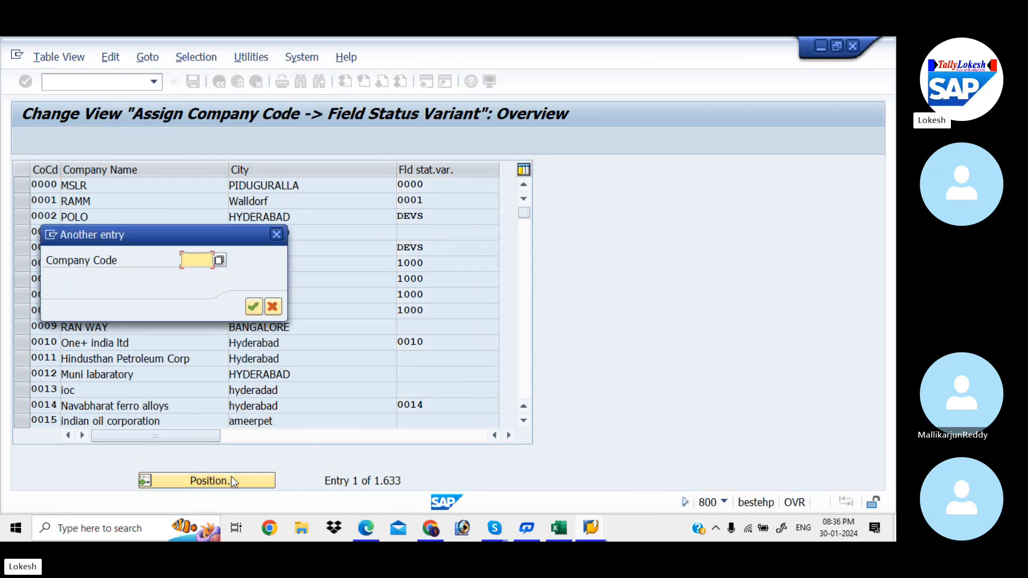
{"action": "type", "text": "KIAB"}
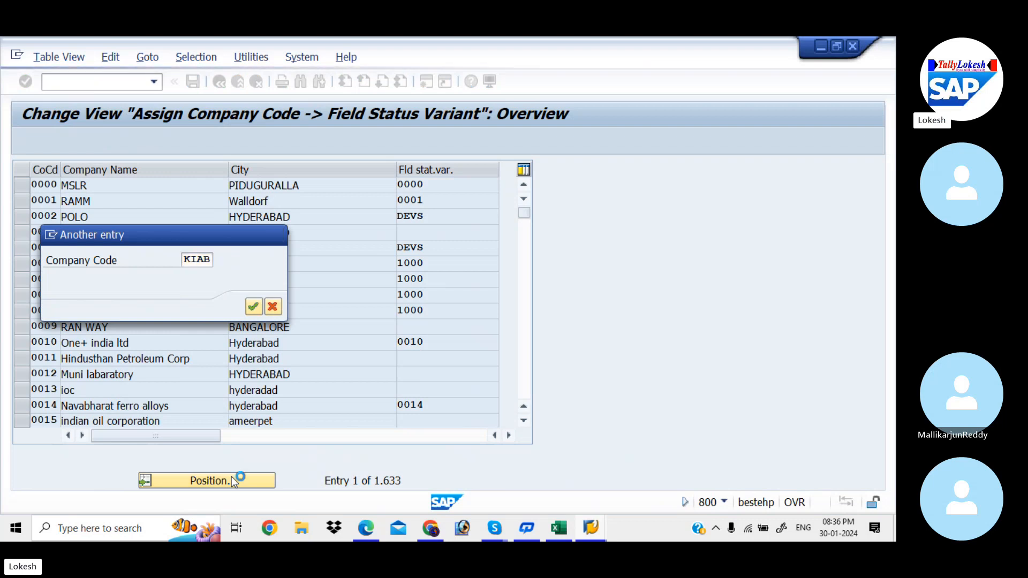
{"action": "key", "text": "Return"}
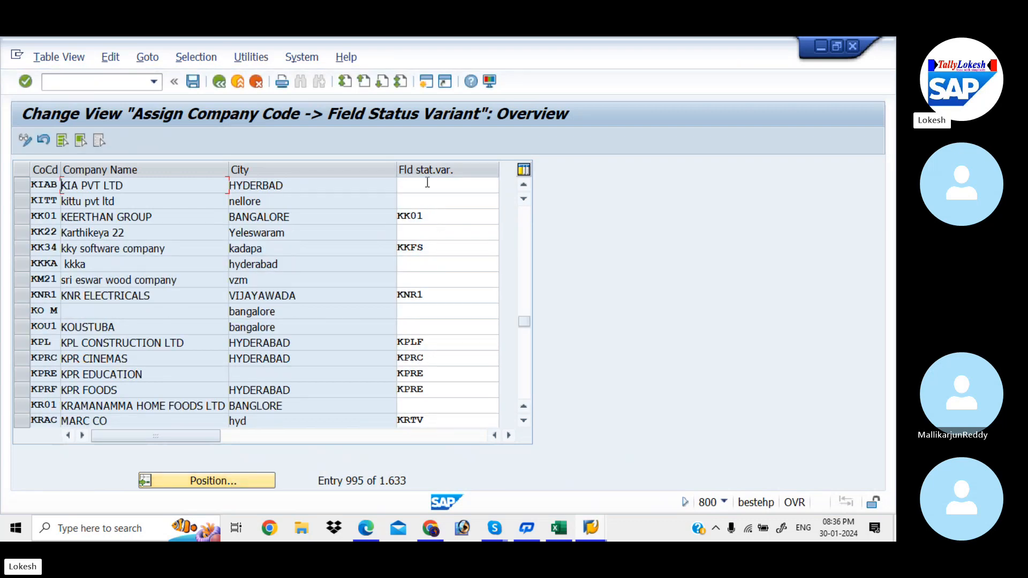
{"action": "left_click", "coordinate": [428, 183]}
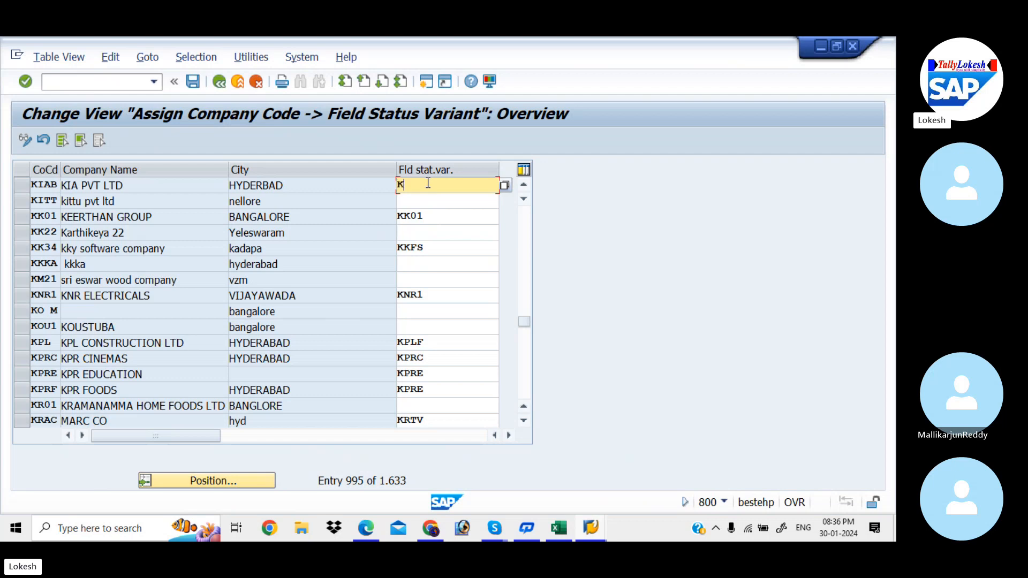
{"action": "type", "text": "KI"}
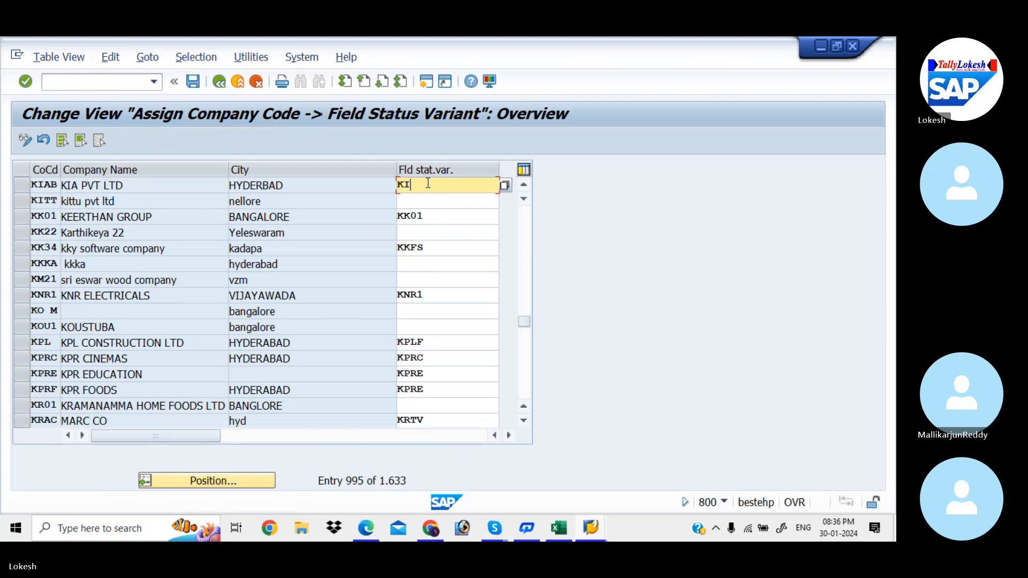
{"action": "type", "text": "AA"}
{"action": "left_click", "coordinate": [435, 199]}
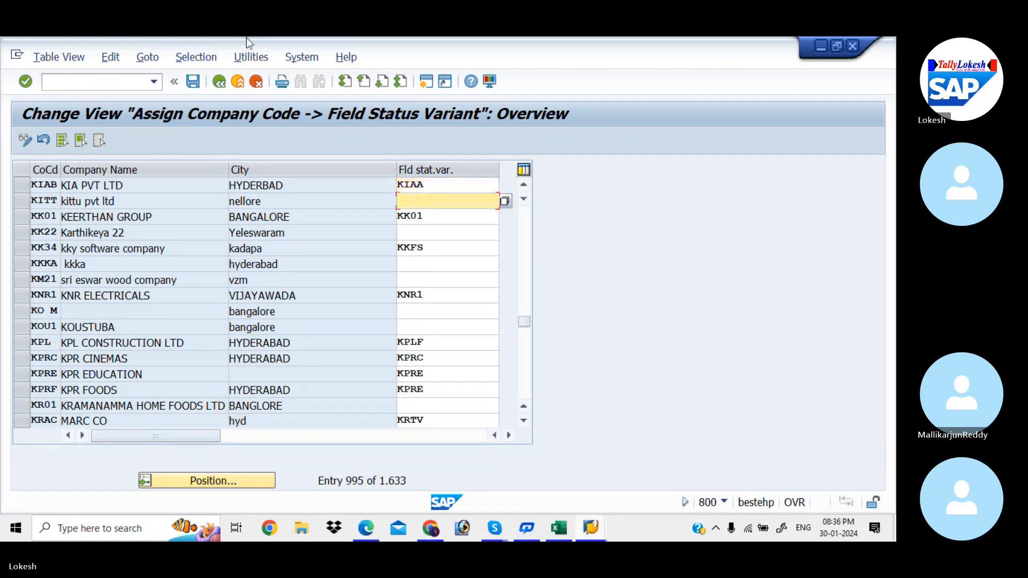
{"action": "left_click", "coordinate": [197, 82]}
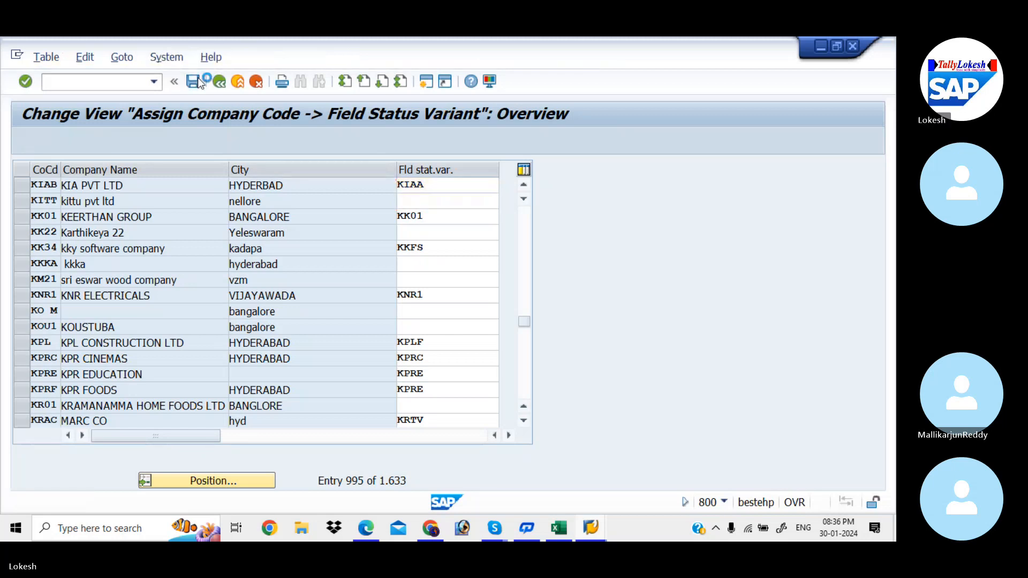
{"action": "left_click", "coordinate": [296, 307]}
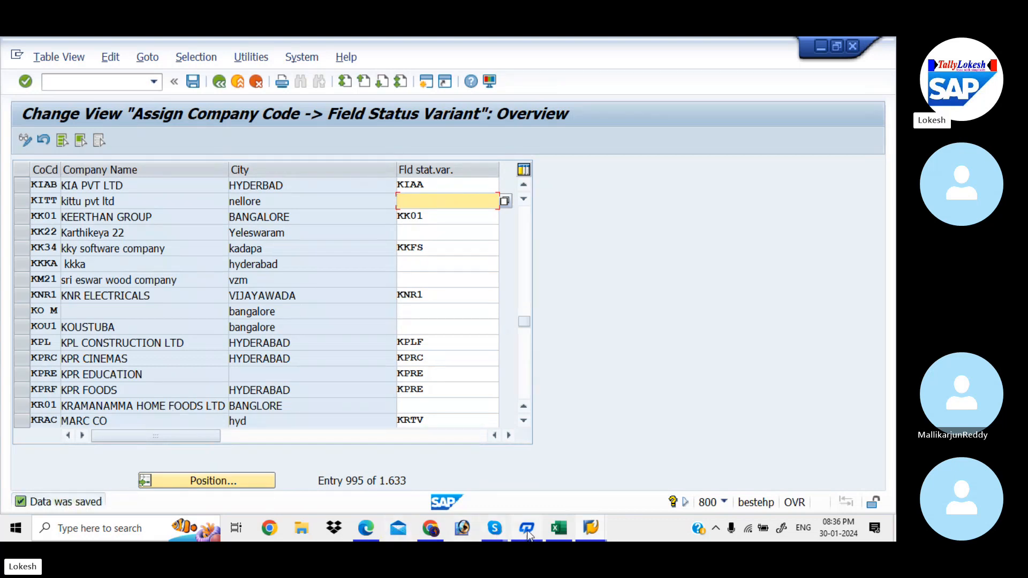
Step: Look up the transaction code for Define Document Type in the Excel Global Settings list
{"action": "left_click", "coordinate": [561, 529]}
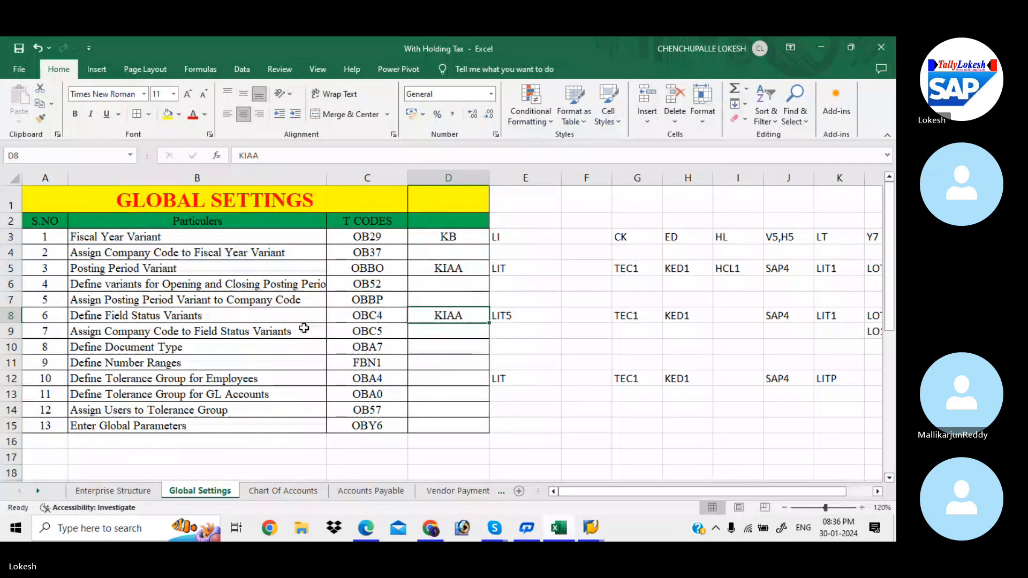
{"action": "left_click", "coordinate": [288, 345]}
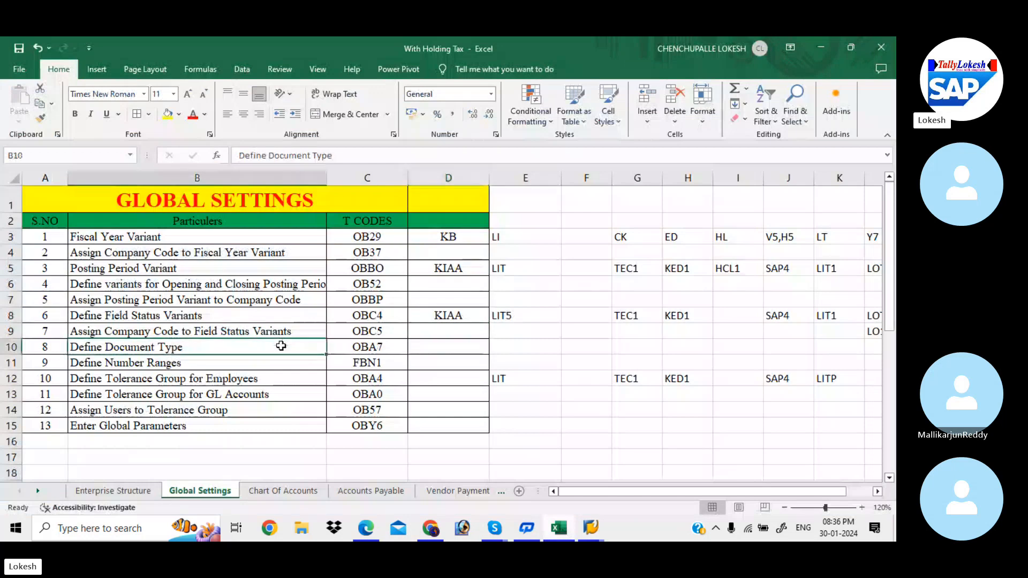
{"action": "left_click", "coordinate": [399, 346]}
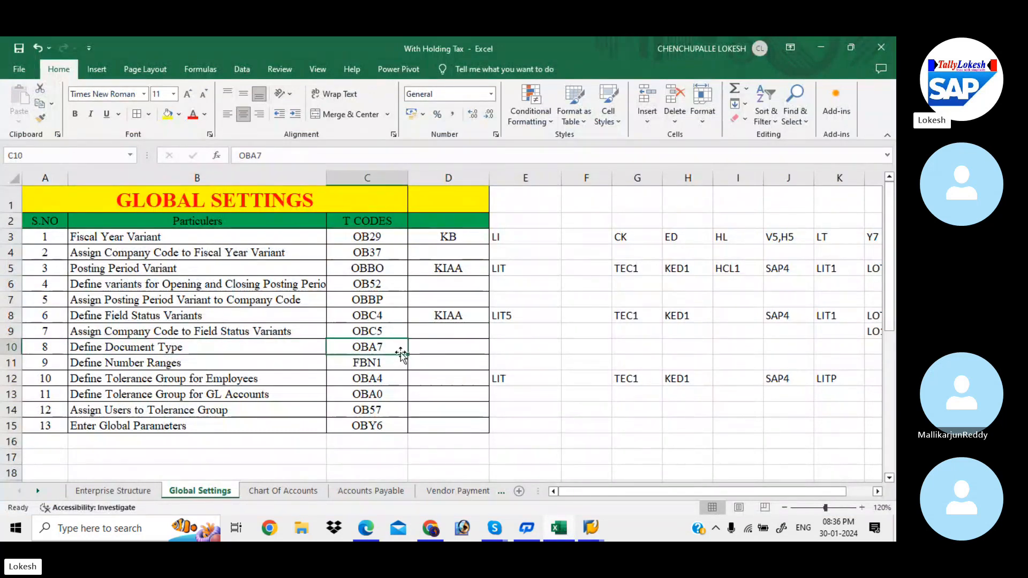
Step: Switch to the Global Setting configuration PDF in Edge and read the document type notes, covering type codes, number range, account types and control data
{"action": "left_click", "coordinate": [368, 531]}
{"action": "key", "text": "Down"}
{"action": "key", "text": "Down"}
{"action": "key", "text": "Down"}
{"action": "key", "text": "Down"}
{"action": "key", "text": "Down"}
{"action": "key", "text": "Down"}
{"action": "key", "text": "Down"}
{"action": "key", "text": "Down"}
{"action": "key", "text": "Down"}
{"action": "key", "text": "Down"}
{"action": "key", "text": "Down"}
{"action": "key", "text": "Down"}
{"action": "key", "text": "Down"}
{"action": "key", "text": "Down"}
{"action": "key", "text": "Down"}
{"action": "key", "text": "Down"}
{"action": "key", "text": "Down"}
{"action": "key", "text": "Down"}
{"action": "key", "text": "Down"}
{"action": "key", "text": "Down"}
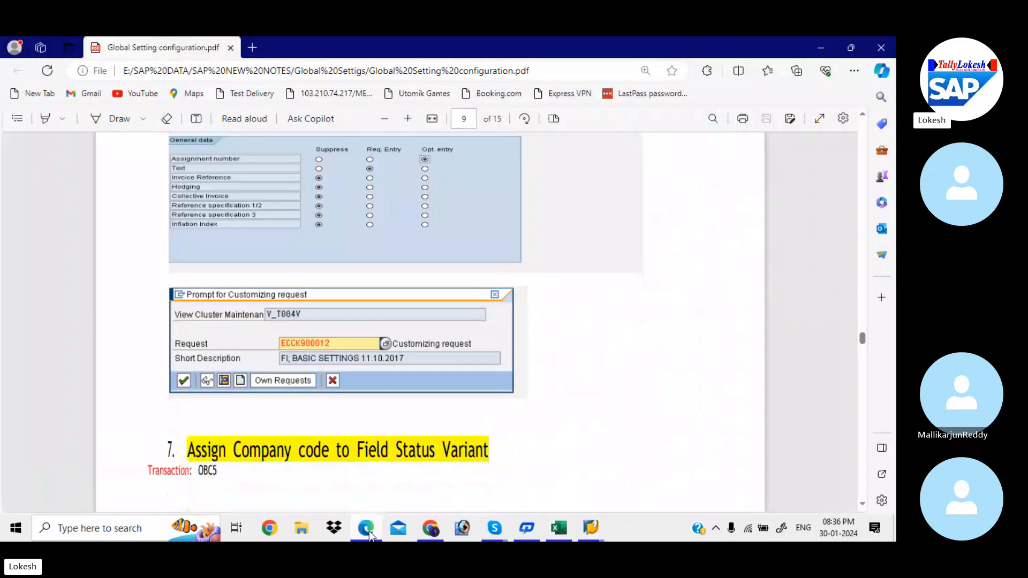
{"action": "key", "text": "Down"}
{"action": "key", "text": "Down"}
{"action": "key", "text": "Down"}
{"action": "key", "text": "Down"}
{"action": "key", "text": "Down"}
{"action": "key", "text": "Down"}
{"action": "key", "text": "Down"}
{"action": "key", "text": "Down"}
{"action": "key", "text": "Down"}
{"action": "key", "text": "Down"}
{"action": "key", "text": "Down"}
{"action": "key", "text": "Down"}
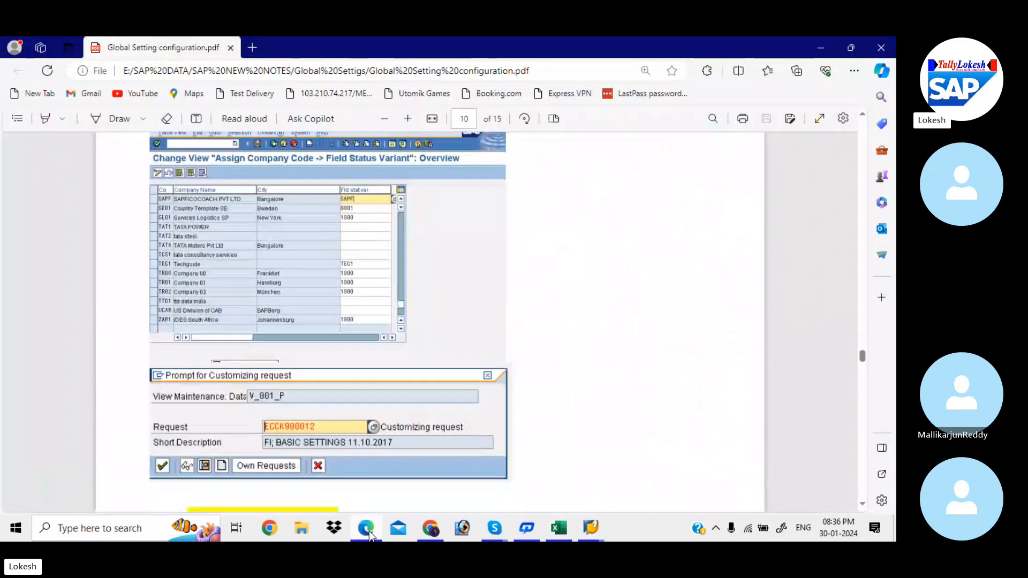
{"action": "key", "text": "Down"}
{"action": "key", "text": "Down"}
{"action": "key", "text": "Down"}
{"action": "key", "text": "Down"}
{"action": "key", "text": "Down"}
{"action": "key", "text": "Down"}
{"action": "key", "text": "Down"}
{"action": "key", "text": "Down"}
{"action": "key", "text": "Down"}
{"action": "key", "text": "Down"}
{"action": "key", "text": "Down"}
{"action": "key", "text": "Down"}
{"action": "key", "text": "Down"}
{"action": "key", "text": "Down"}
{"action": "key", "text": "Down"}
{"action": "key", "text": "Down"}
{"action": "key", "text": "Down"}
{"action": "key", "text": "Up"}
{"action": "key", "text": "Up"}
{"action": "key", "text": "Up"}
{"action": "key", "text": "Up"}
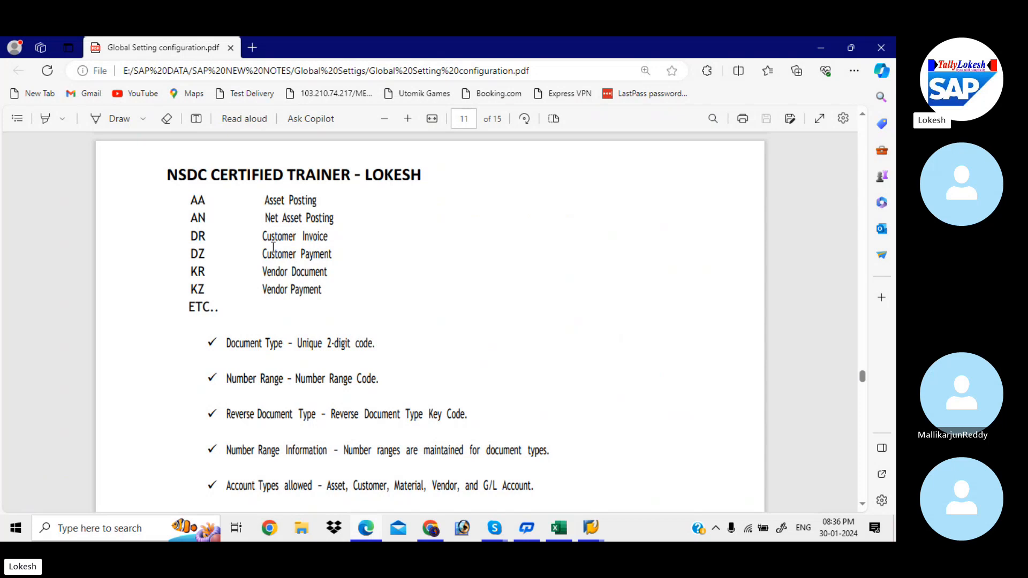
{"action": "scroll", "coordinate": [273, 247], "scroll_direction": "down", "scroll_amount": 3}
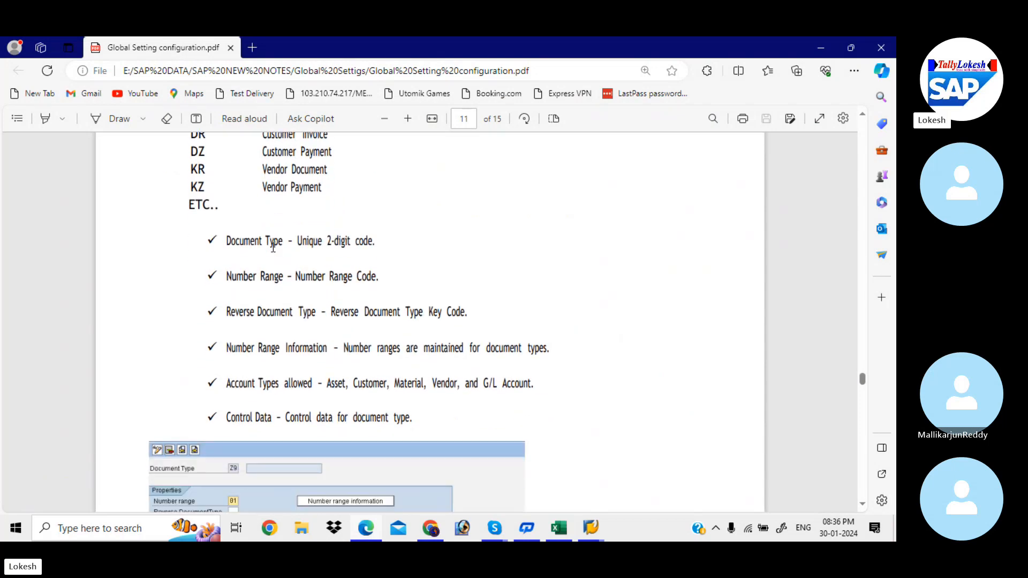
{"action": "scroll", "coordinate": [272, 247], "scroll_direction": "down", "scroll_amount": 4}
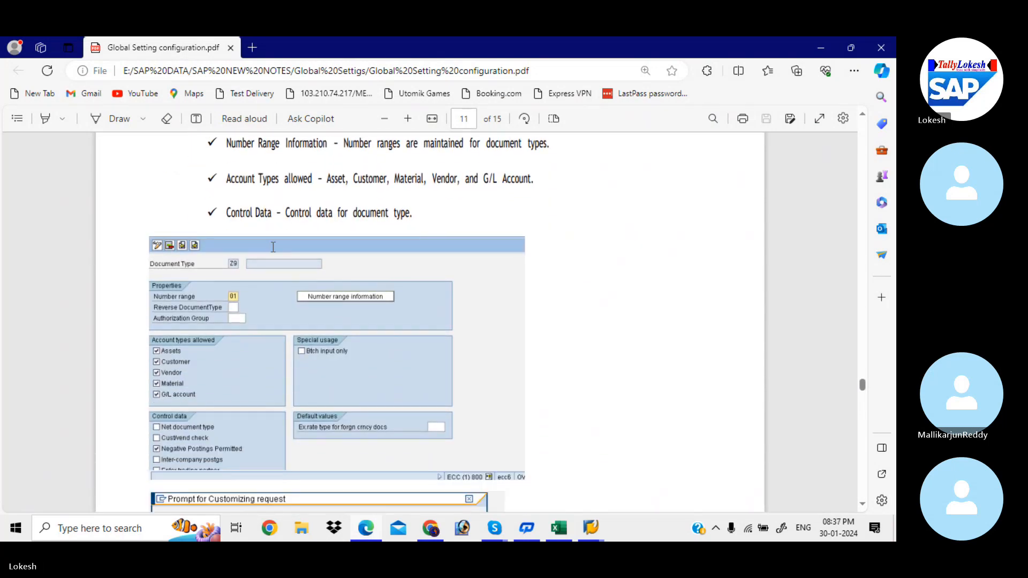
{"action": "scroll", "coordinate": [273, 247], "scroll_direction": "down", "scroll_amount": 2}
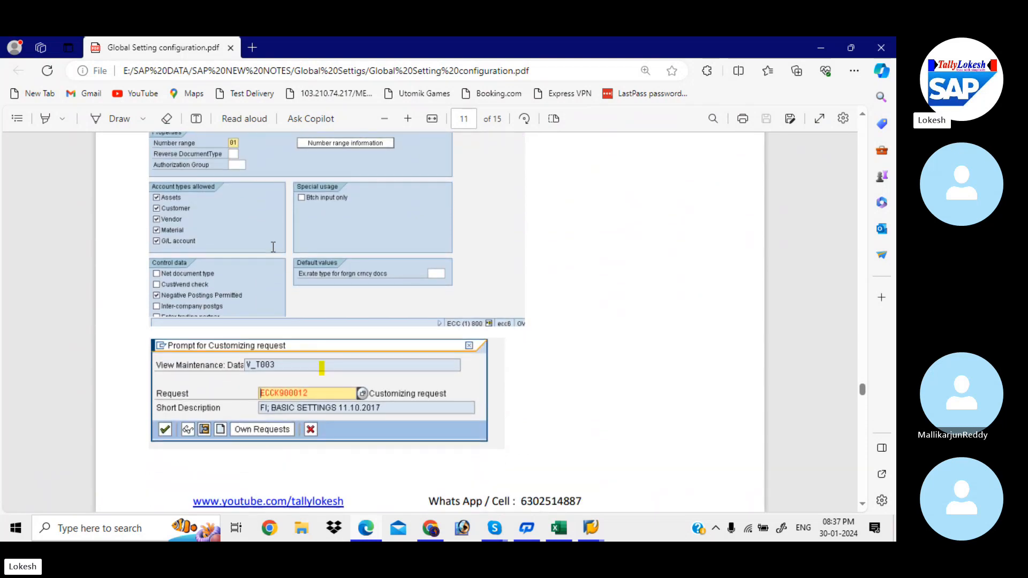
{"action": "scroll", "coordinate": [273, 247], "scroll_direction": "up", "scroll_amount": 3}
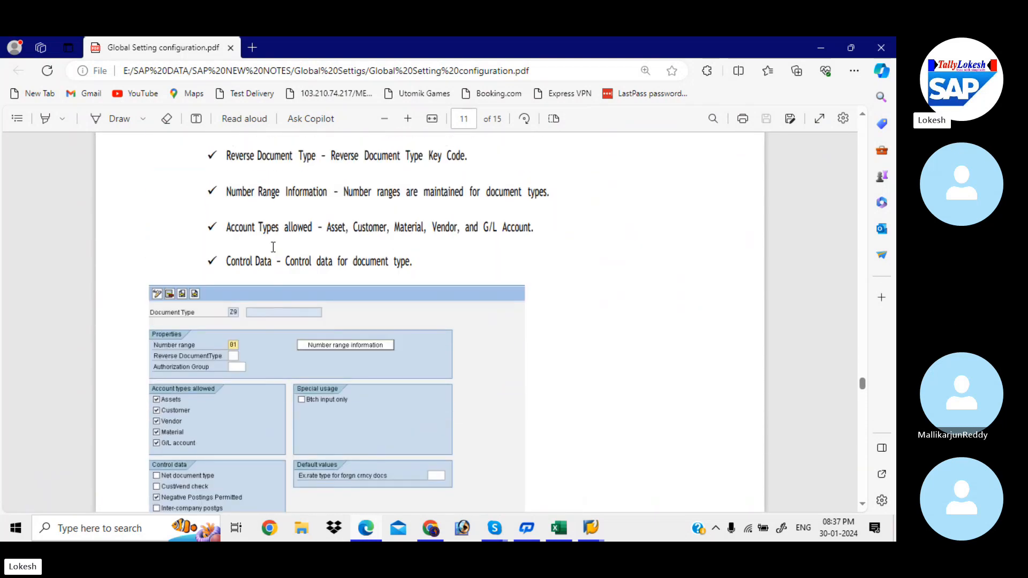
{"action": "scroll", "coordinate": [273, 247], "scroll_direction": "down", "scroll_amount": 1}
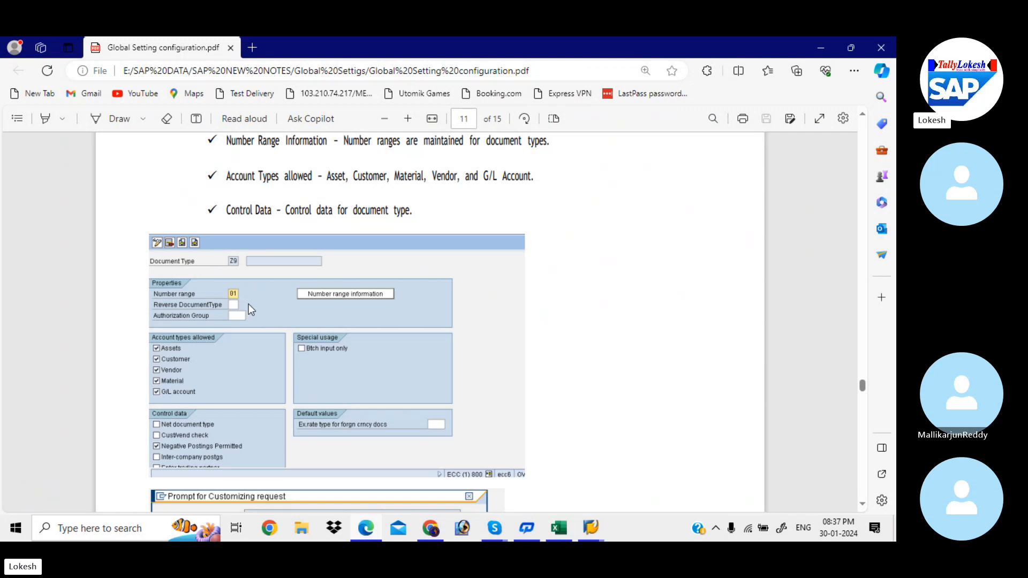
Step: Return to SAP and open the document types overview with transaction OBA7
{"action": "key", "text": "alt+Tab"}
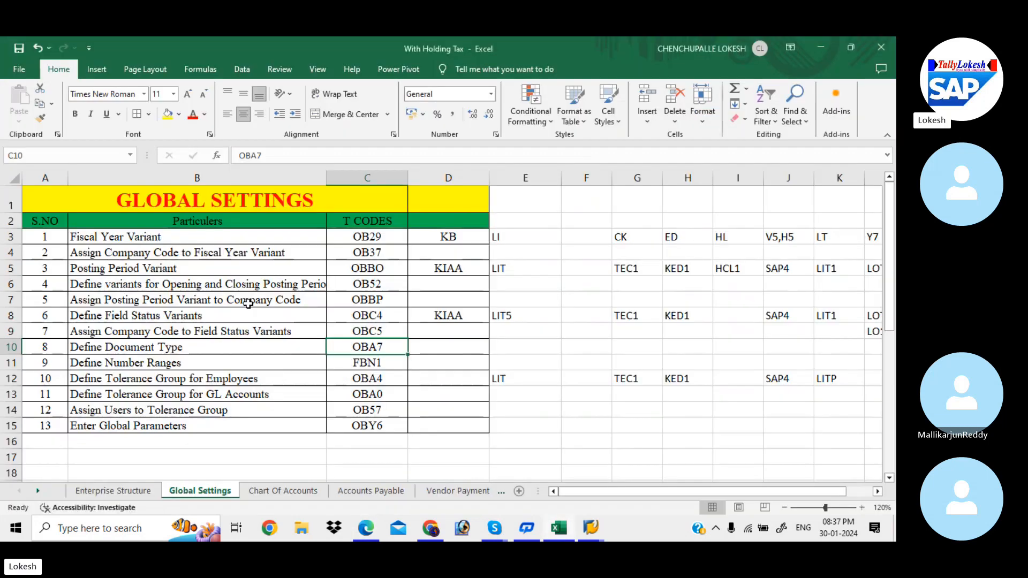
{"action": "key", "text": "alt+Tab"}
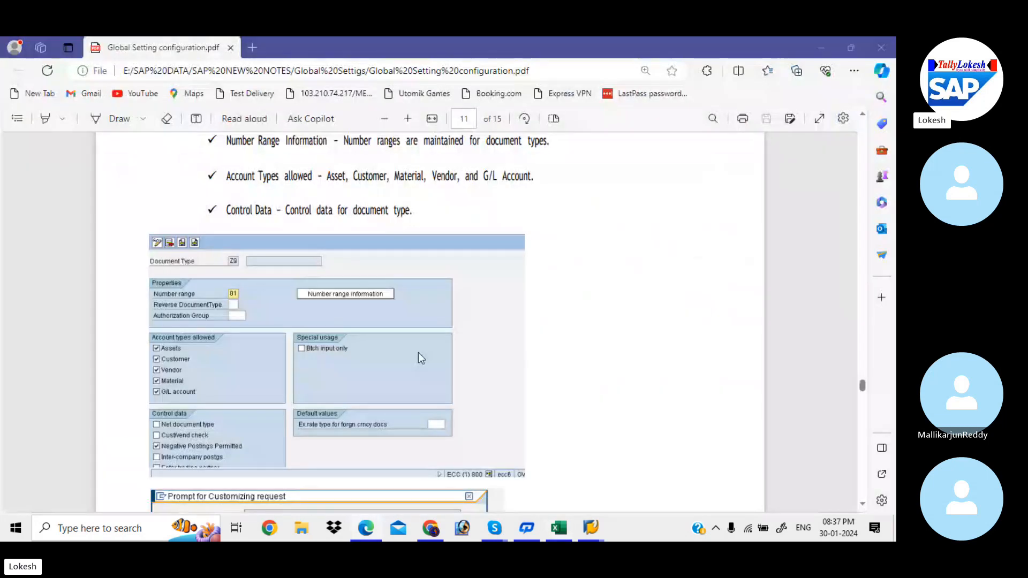
{"action": "key", "text": "alt+Tab"}
{"action": "key", "text": "Tab"}
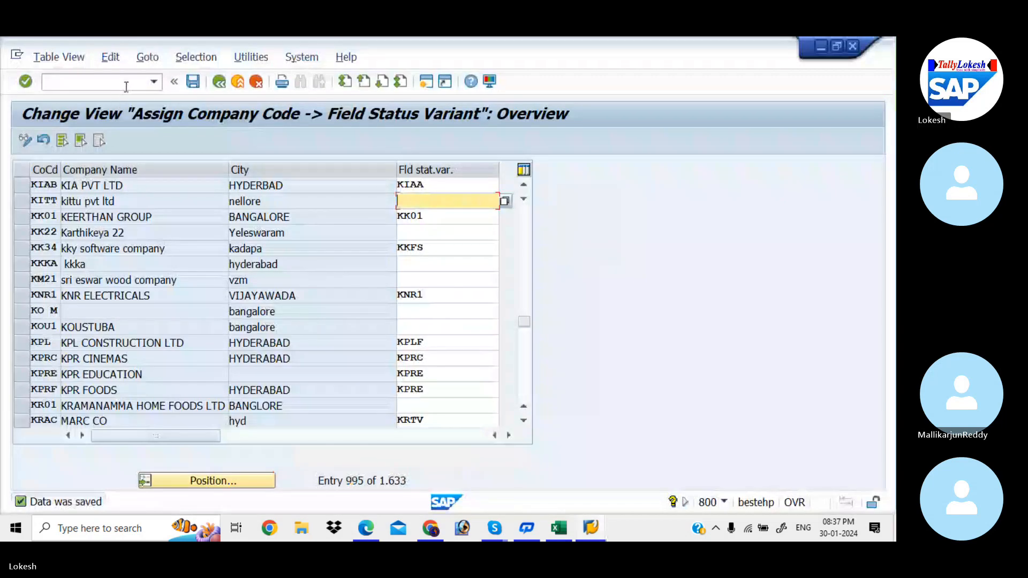
{"action": "left_click", "coordinate": [125, 83]}
{"action": "type", "text": "/NO"}
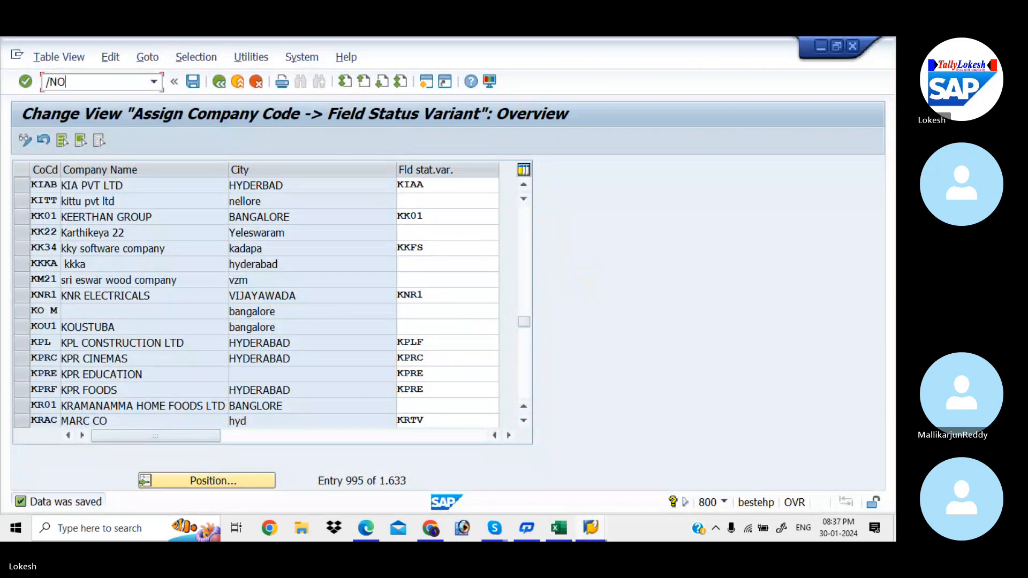
{"action": "type", "text": "BC4"}
{"action": "key", "text": "Return"}
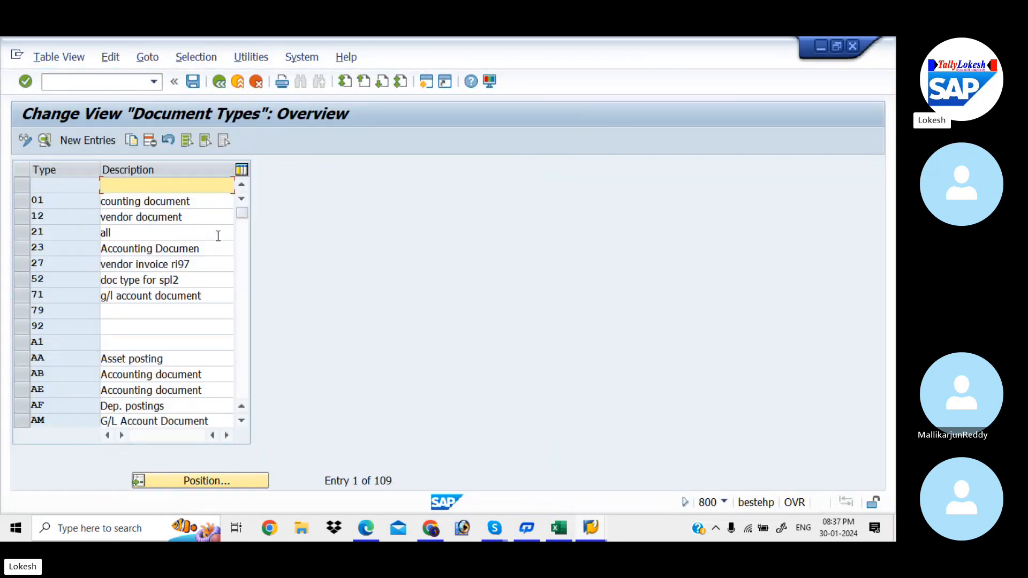
{"action": "left_click", "coordinate": [244, 265]}
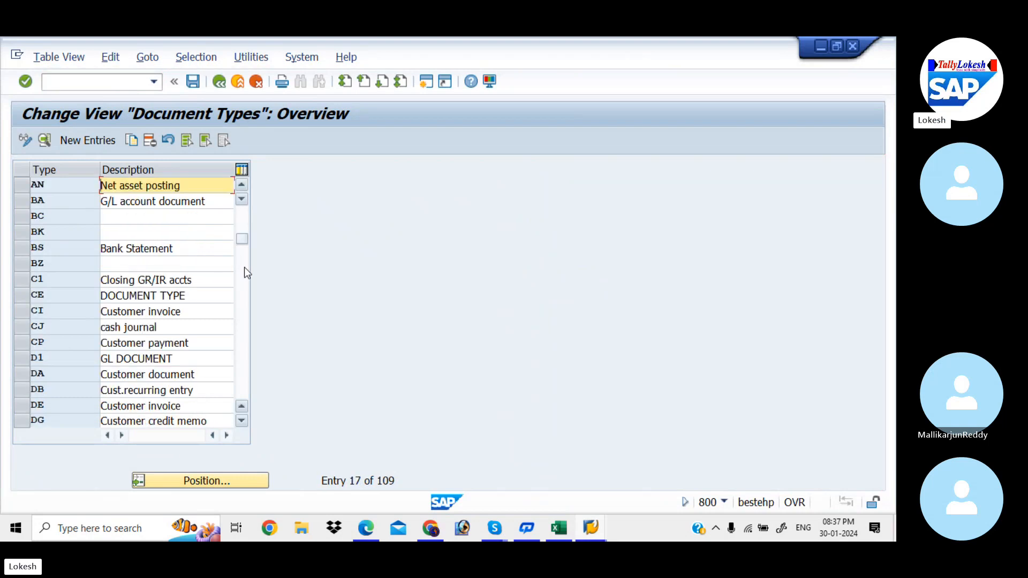
Step: Locate document type SA (G/L Account Document) in the document types overview and open its details
{"action": "left_click", "coordinate": [245, 299]}
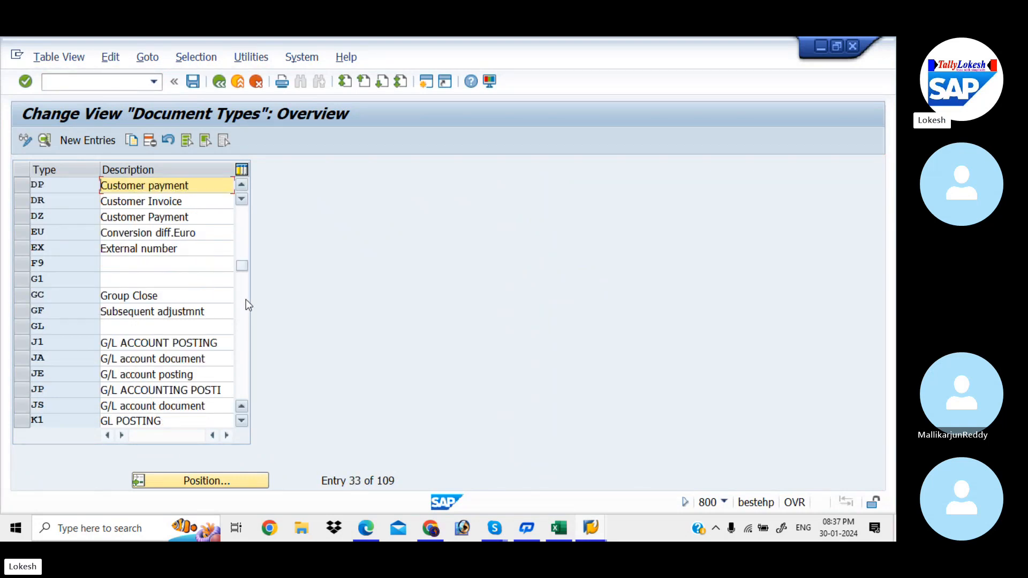
{"action": "left_click", "coordinate": [222, 480]}
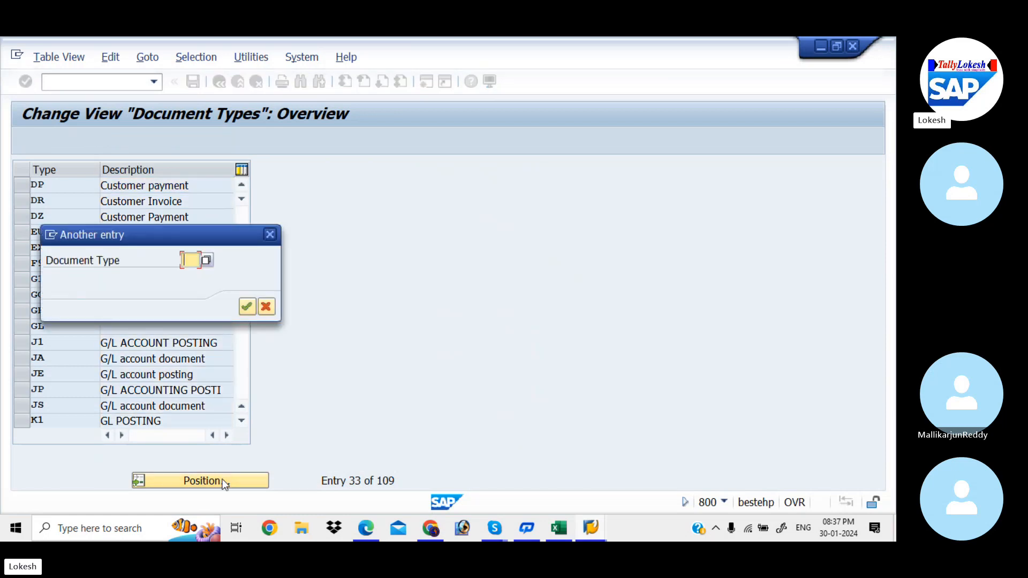
{"action": "type", "text": "SA"}
{"action": "key", "text": "Return"}
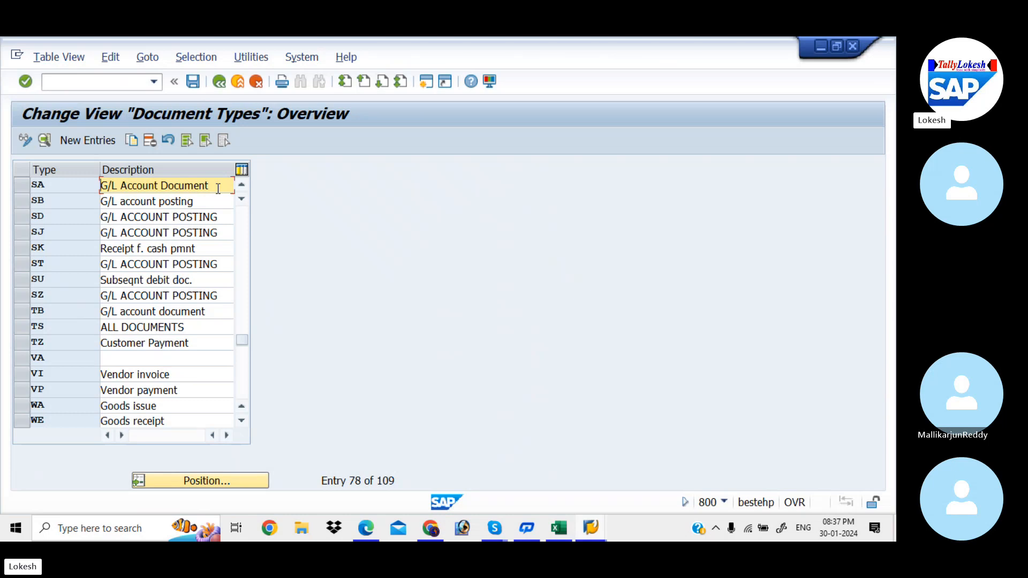
{"action": "double_click", "coordinate": [218, 187]}
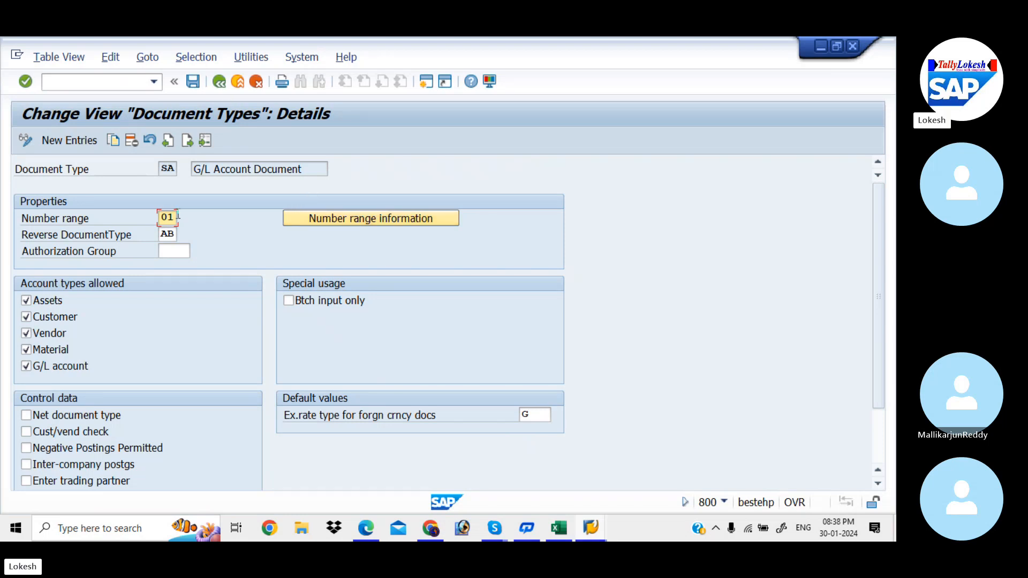
Step: From document type SA's number range information, open the accounting document intervals of company code KIAB for editing
{"action": "left_click", "coordinate": [315, 219]}
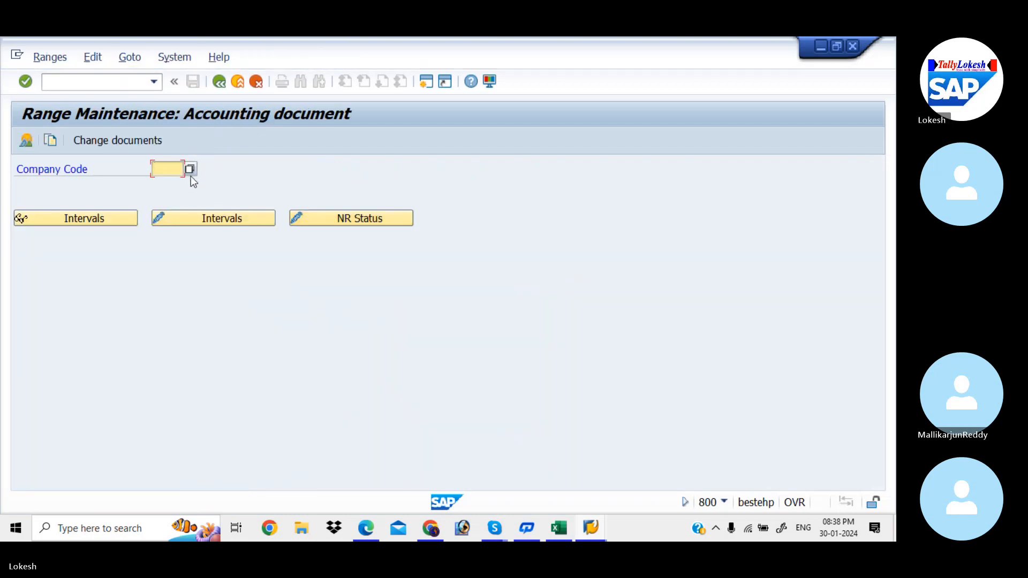
{"action": "type", "text": "KIAB"}
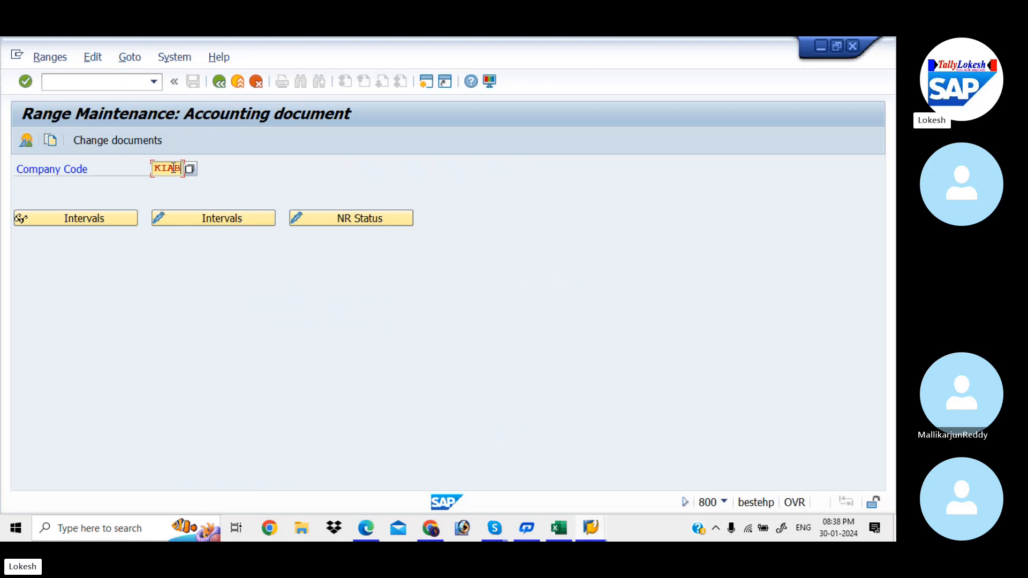
{"action": "left_click", "coordinate": [206, 218]}
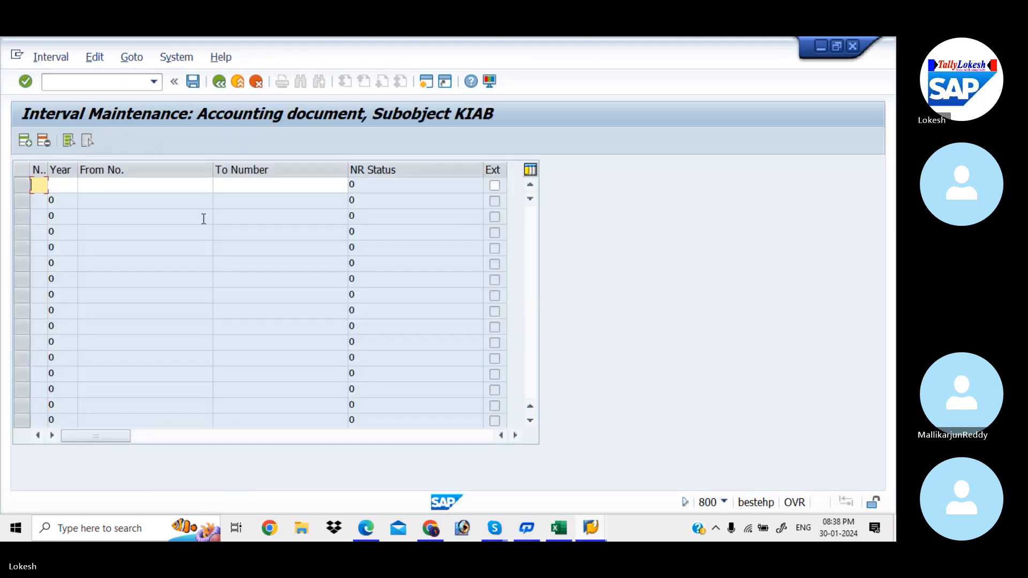
Step: Enter number range interval 01 for year 2023, from number 01 to 1000
{"action": "type", "text": "01 "}
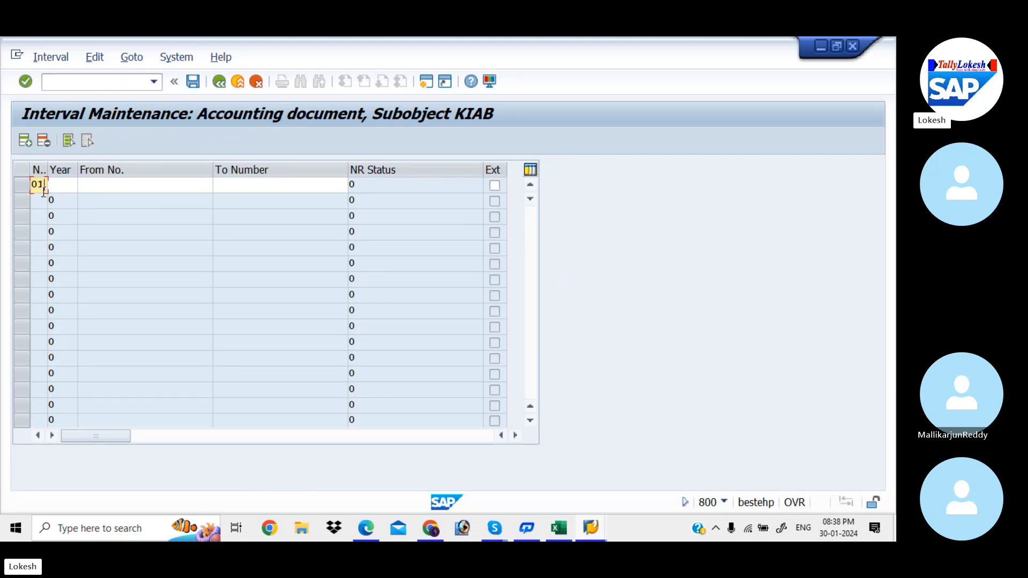
{"action": "type", "text": "2023 "}
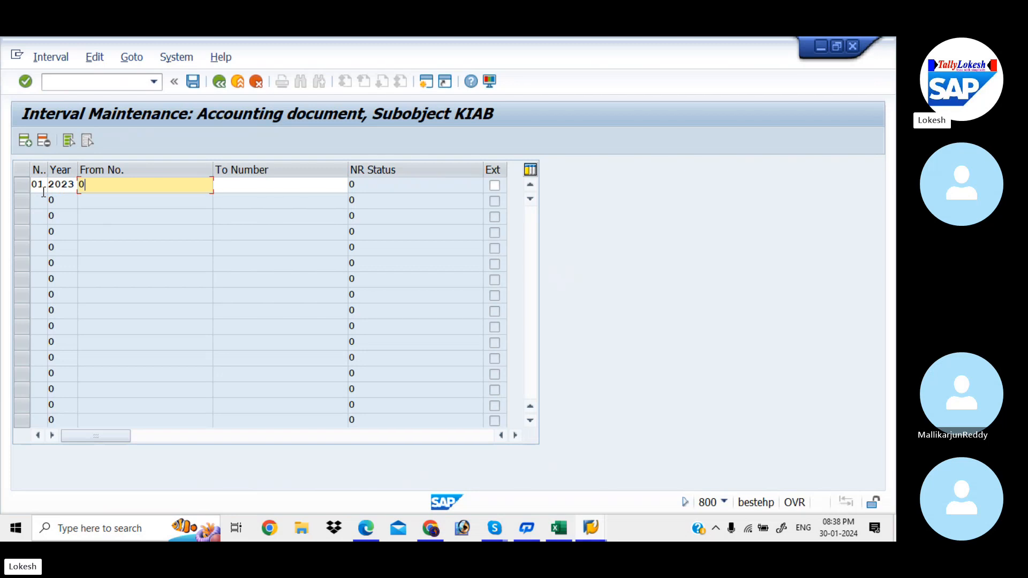
{"action": "type", "text": "01 1000"}
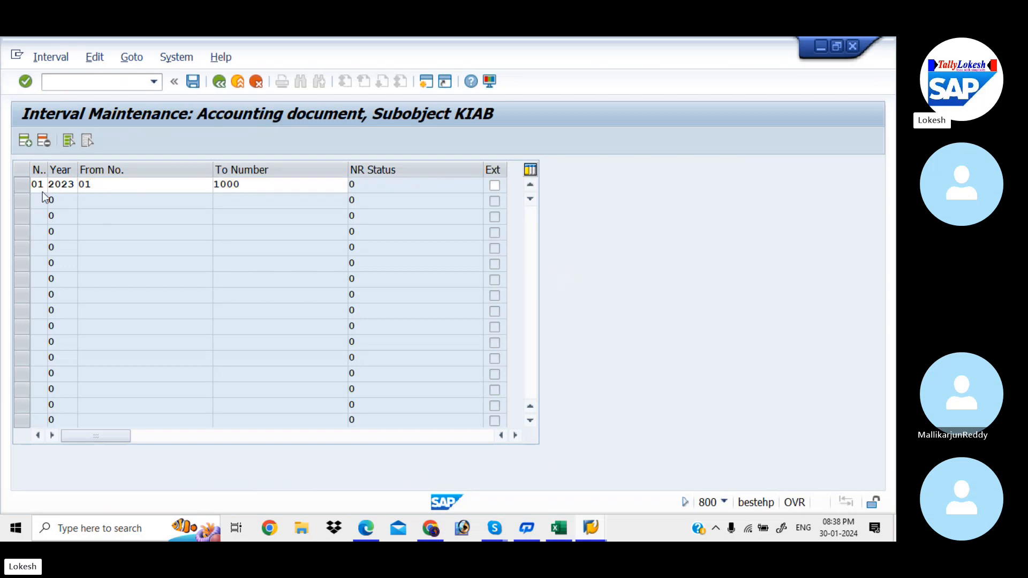
{"action": "key", "text": "Return"}
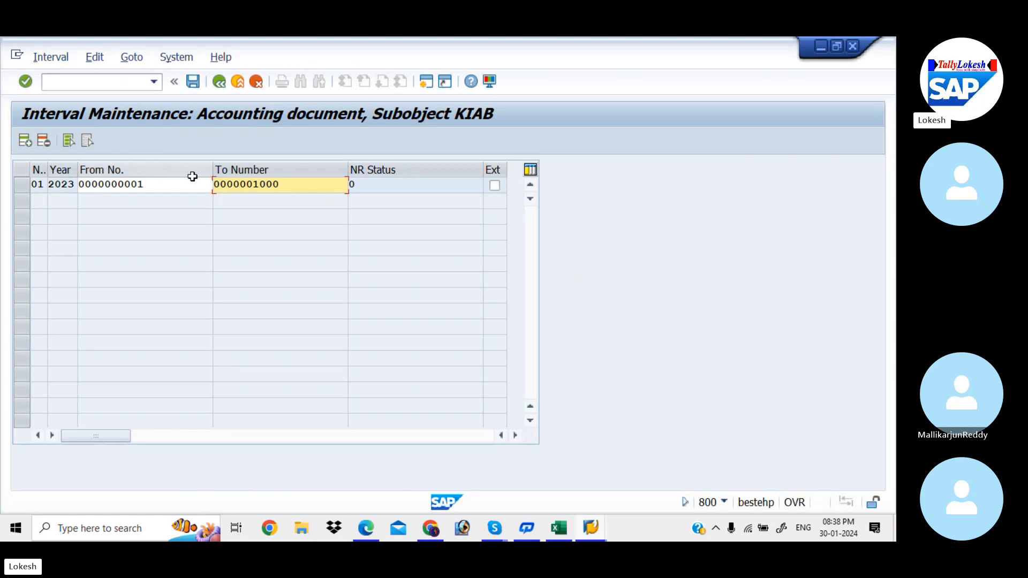
Step: Save interval 01, accept the transport notice, and return to the document types overview
{"action": "left_click", "coordinate": [193, 82]}
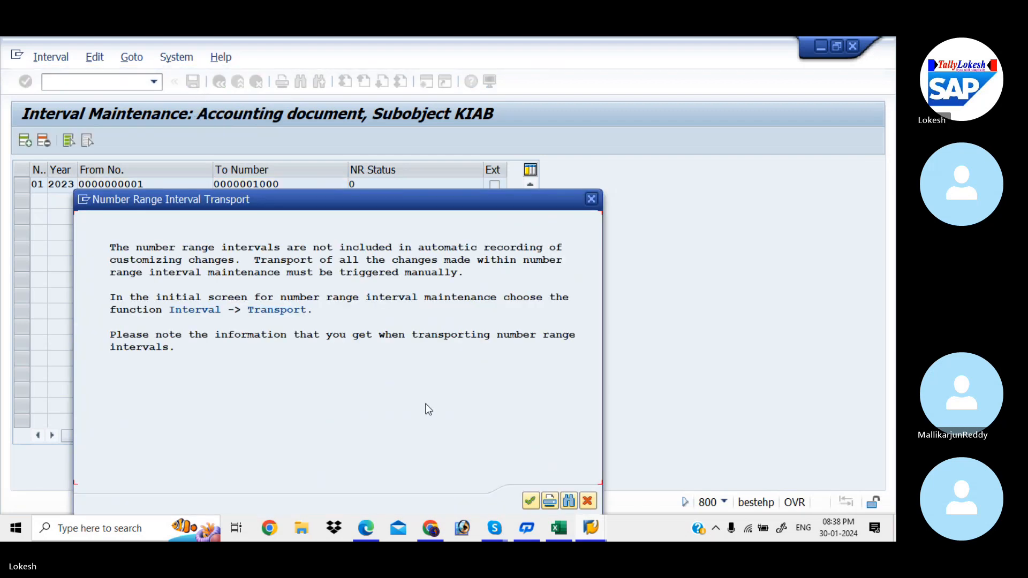
{"action": "left_click", "coordinate": [530, 501]}
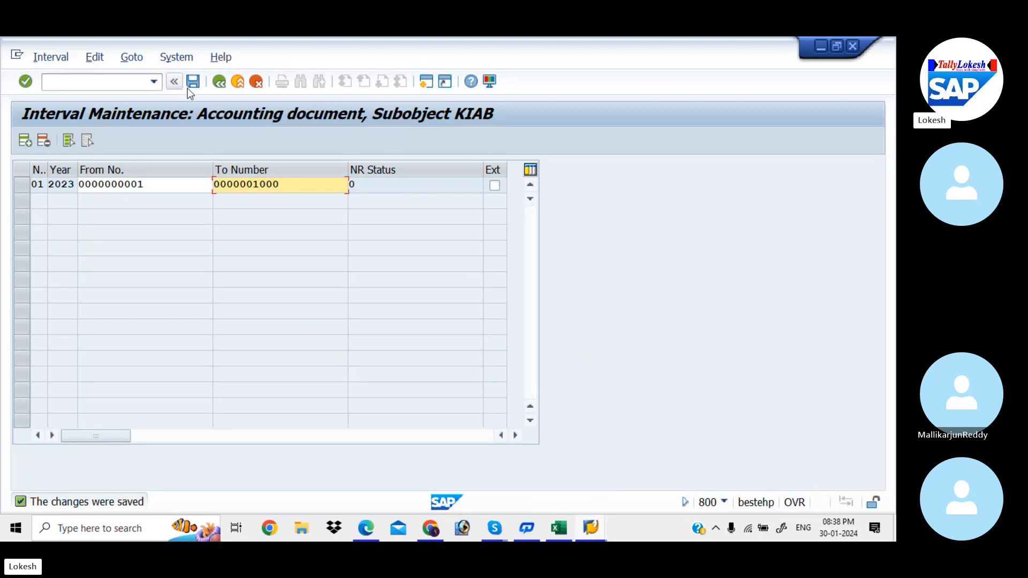
{"action": "left_click", "coordinate": [221, 83]}
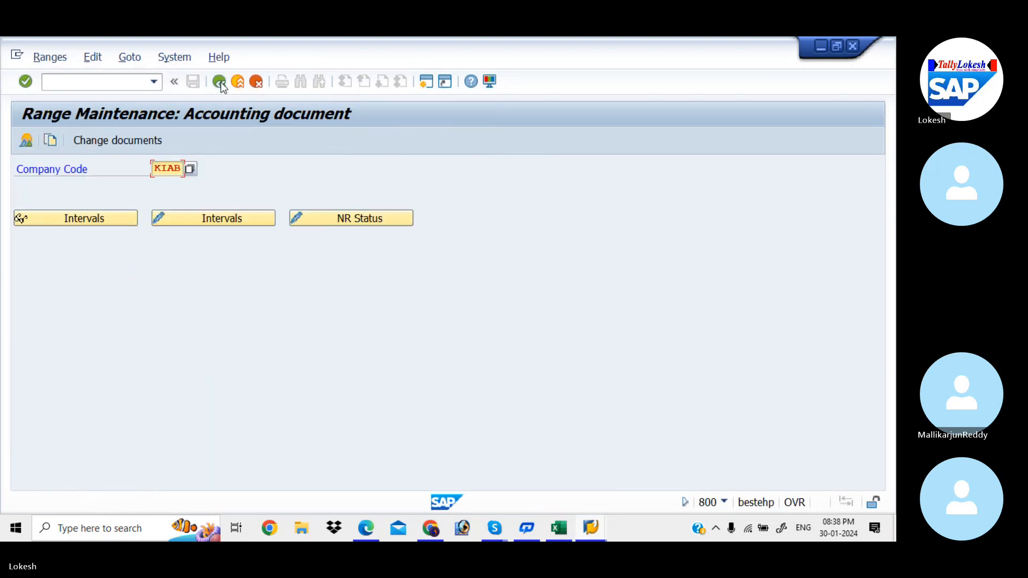
{"action": "left_click", "coordinate": [220, 82]}
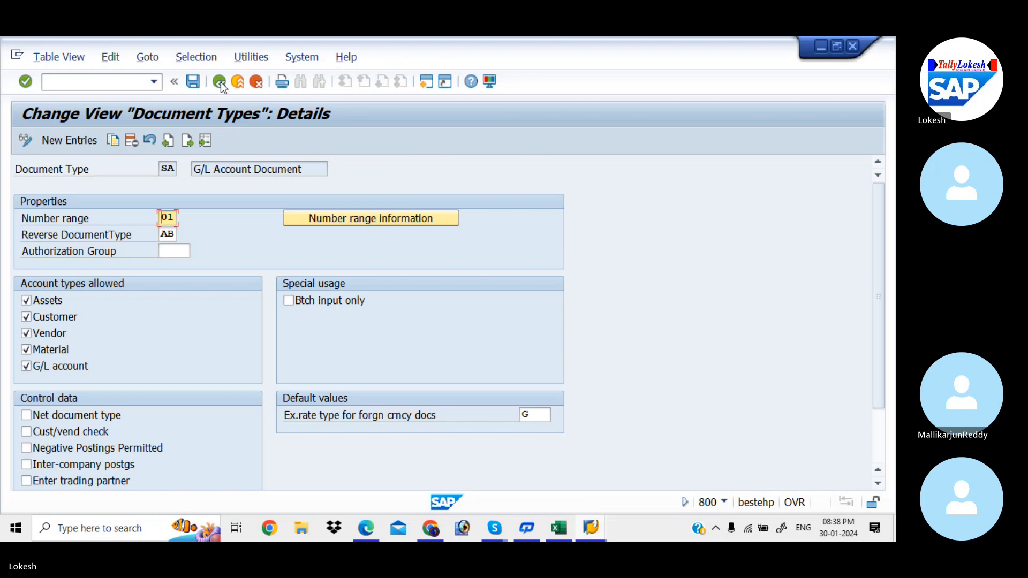
{"action": "left_click", "coordinate": [220, 82]}
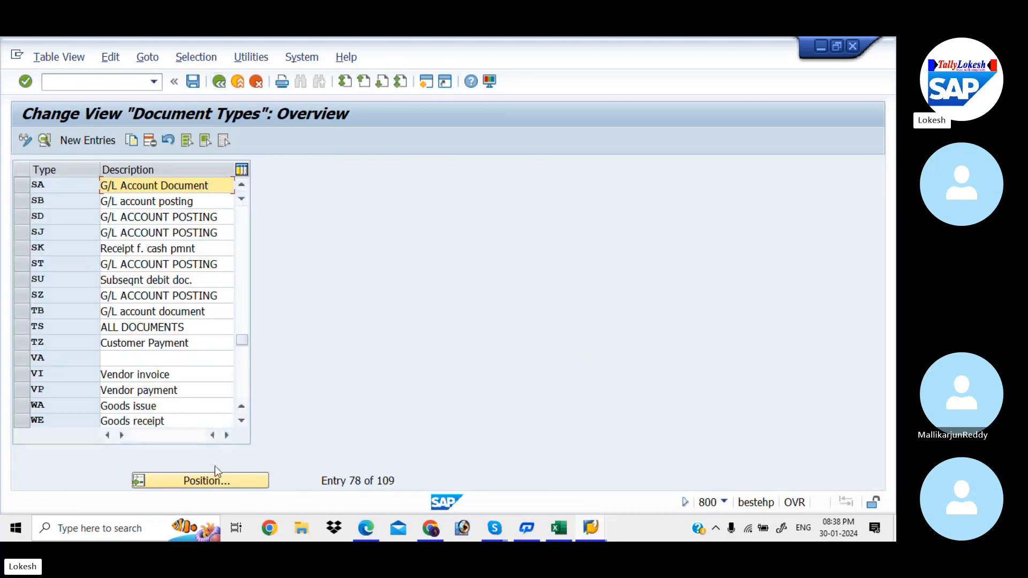
Step: Locate document type DR (Customer Invoice) in the overview and open its details
{"action": "left_click", "coordinate": [214, 479]}
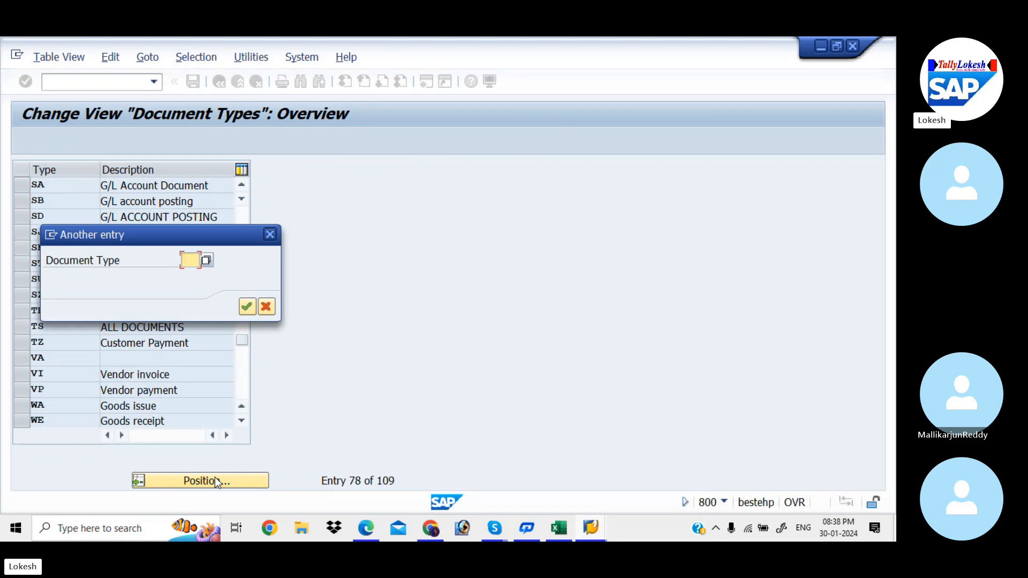
{"action": "type", "text": "DR"}
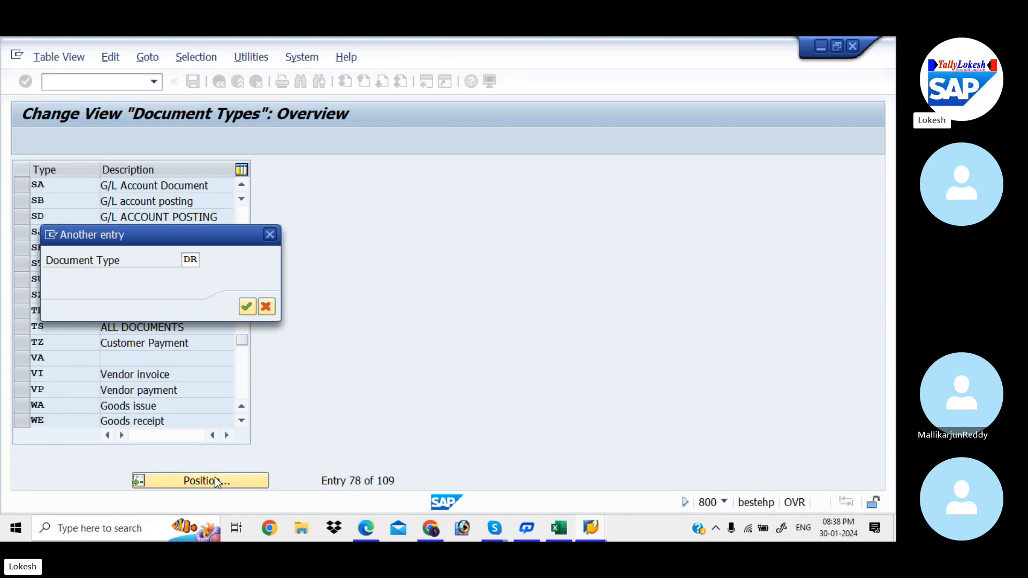
{"action": "key", "text": "Return"}
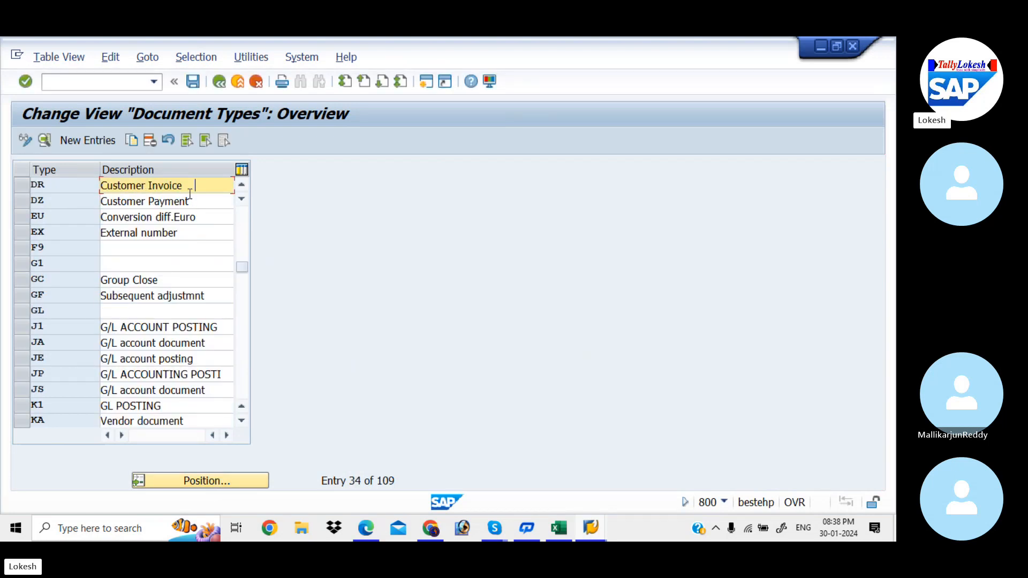
{"action": "double_click", "coordinate": [186, 188]}
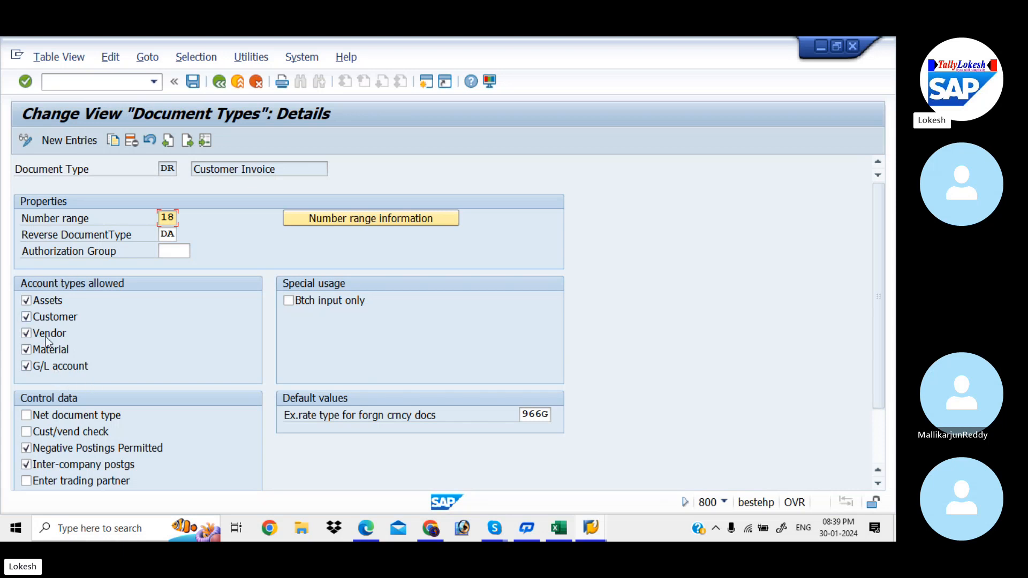
Step: From document type DR's number range information, open the accounting document intervals of company code KIAB for editing
{"action": "left_click", "coordinate": [317, 219]}
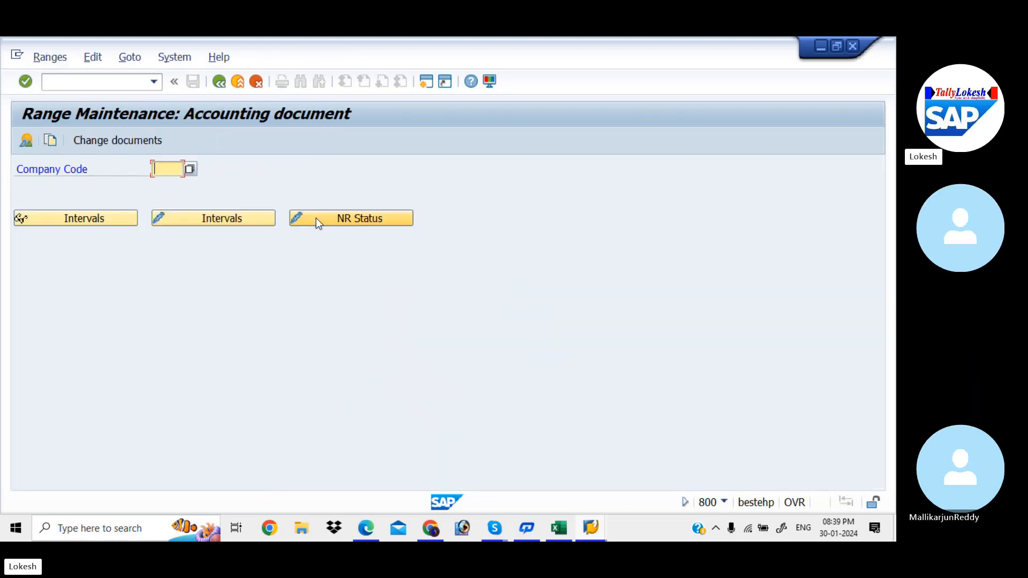
{"action": "key", "text": "Down"}
{"action": "key", "text": "Return"}
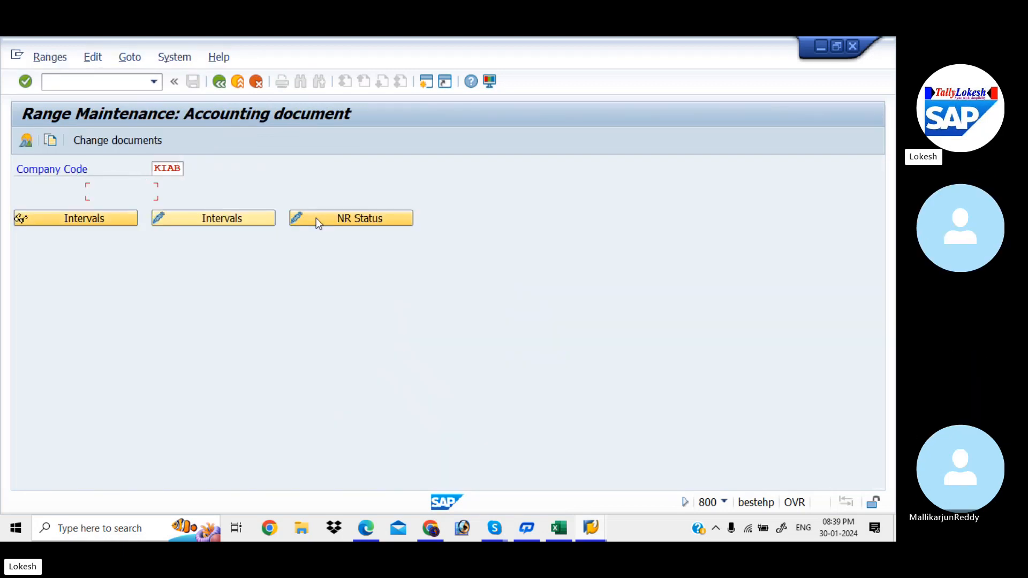
{"action": "left_click", "coordinate": [256, 217]}
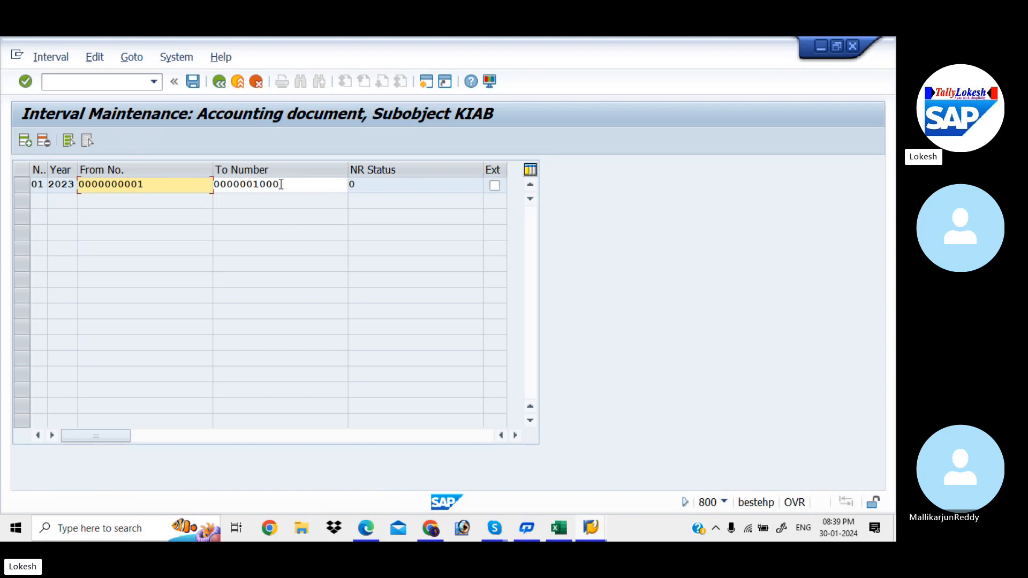
Step: Insert number range interval 18 for year 2023, from number 1001 to 2000
{"action": "left_click", "coordinate": [25, 142]}
{"action": "type", "text": "18"}
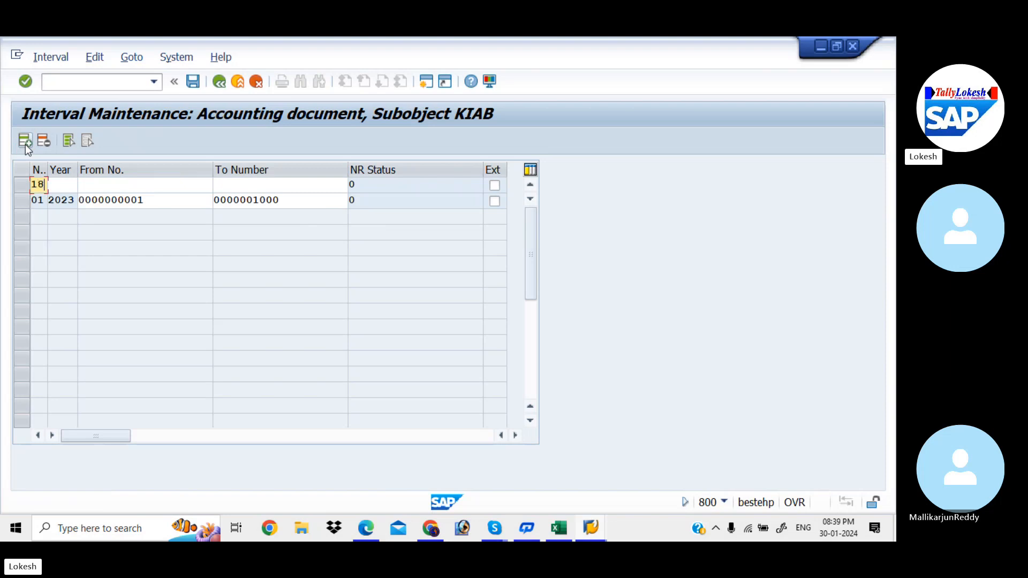
{"action": "key", "text": "Tab"}
{"action": "type", "text": "202"}
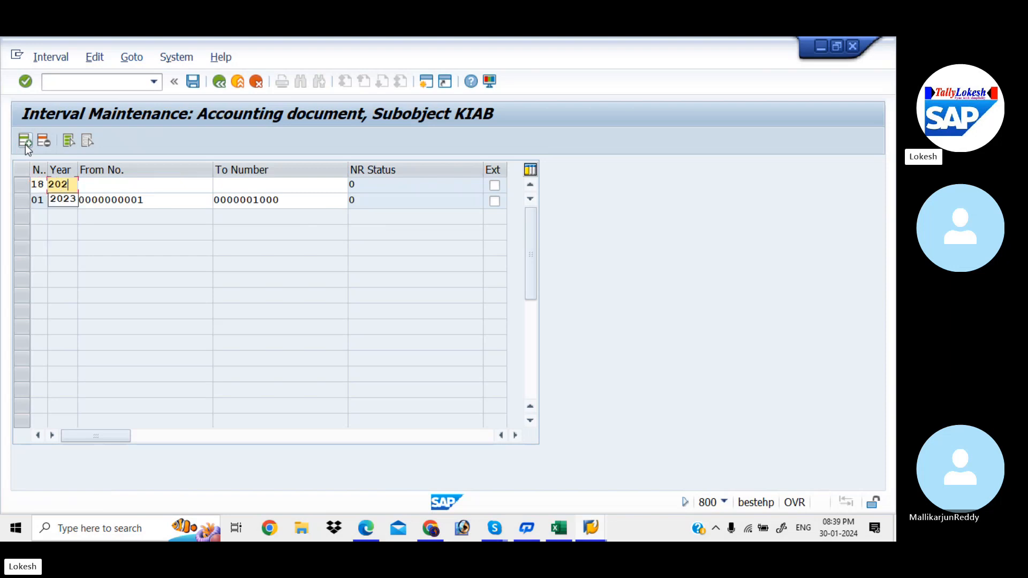
{"action": "type", "text": "3"}
{"action": "key", "text": "Tab"}
{"action": "type", "text": "100"}
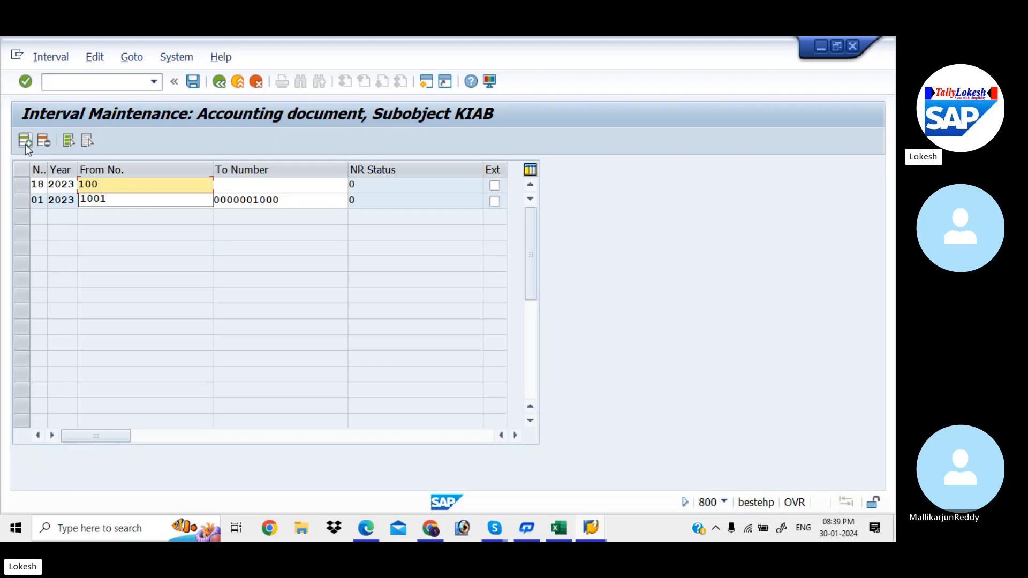
{"action": "key", "text": "Down"}
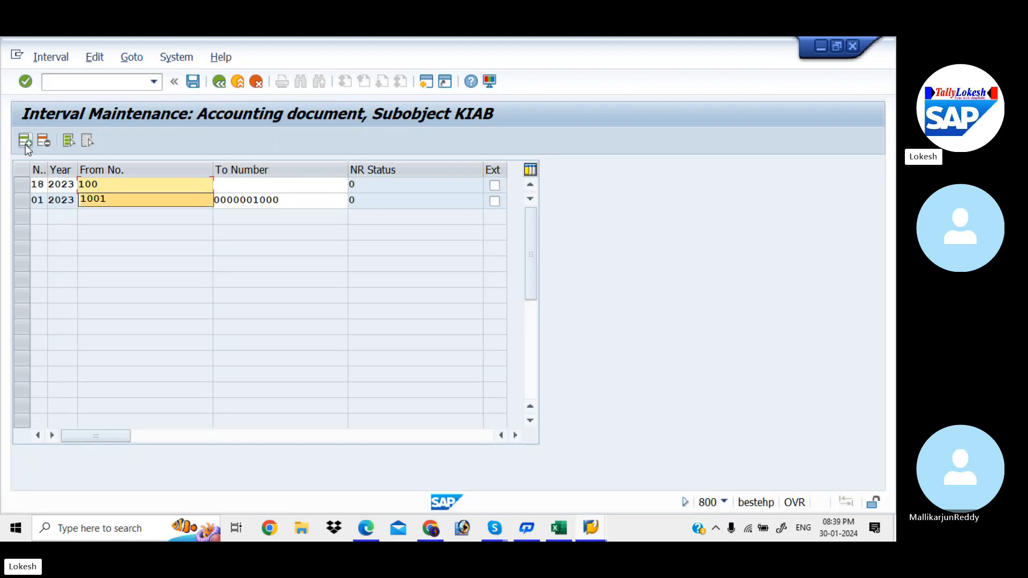
{"action": "key", "text": "Tab"}
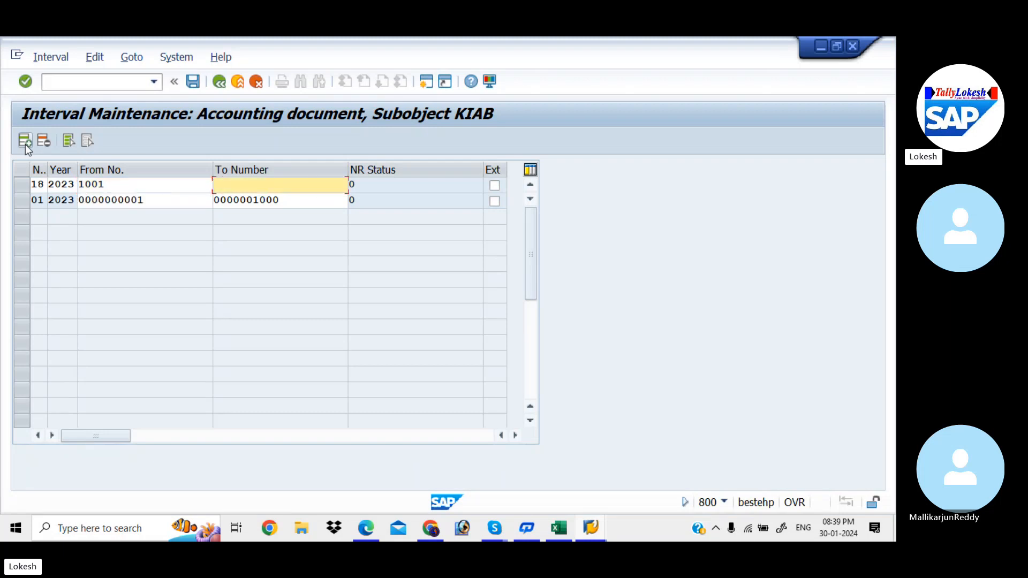
{"action": "type", "text": "200"}
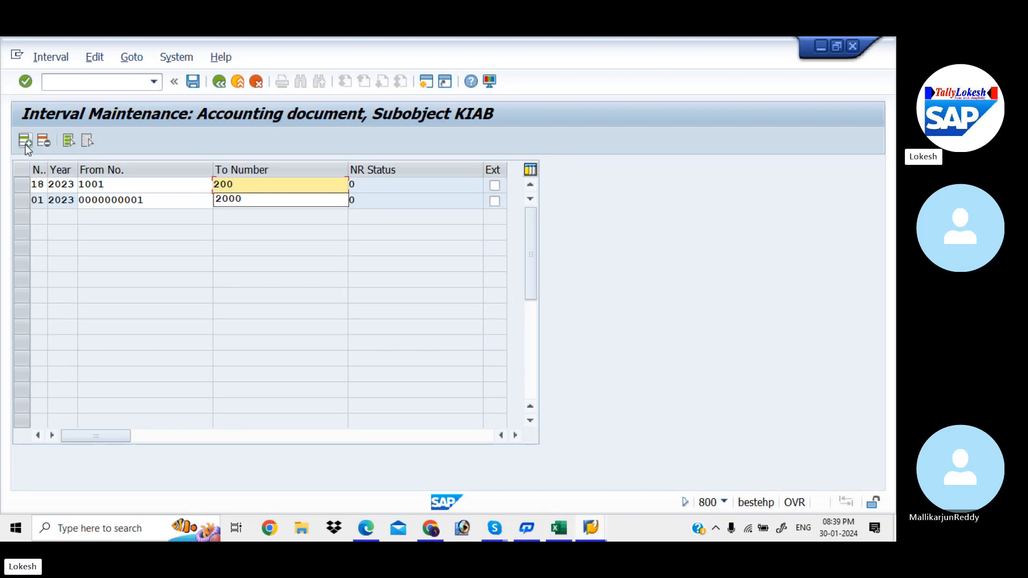
{"action": "type", "text": "0"}
{"action": "key", "text": "Return"}
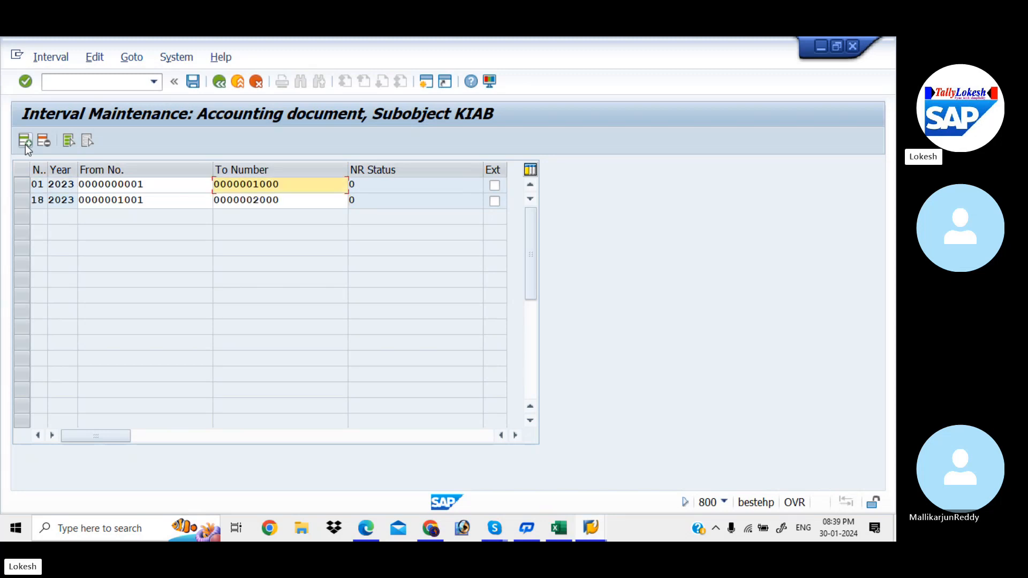
Step: Save interval 18, accept the transport notice, and return to the document types overview
{"action": "left_click", "coordinate": [193, 82]}
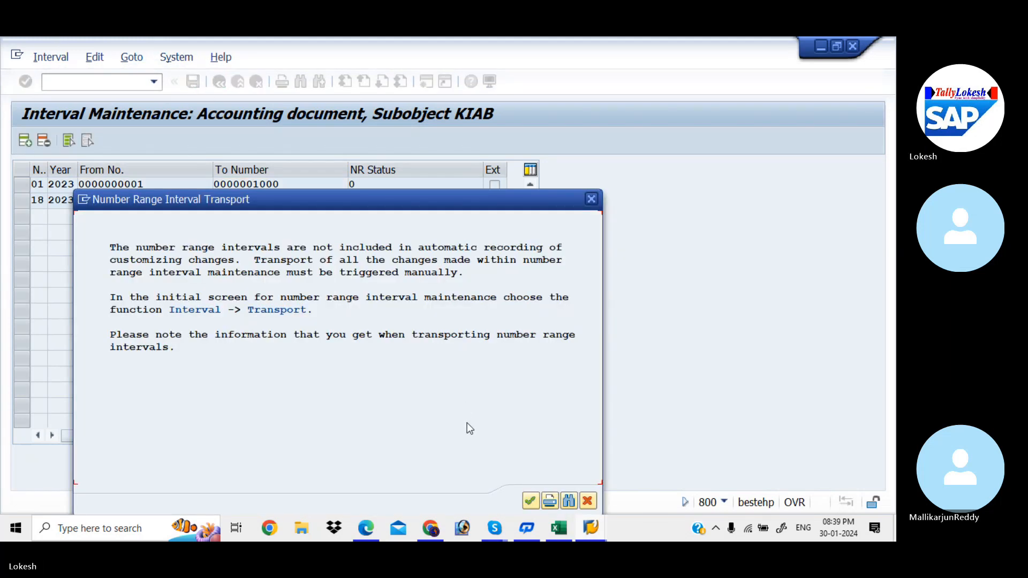
{"action": "left_click", "coordinate": [528, 500]}
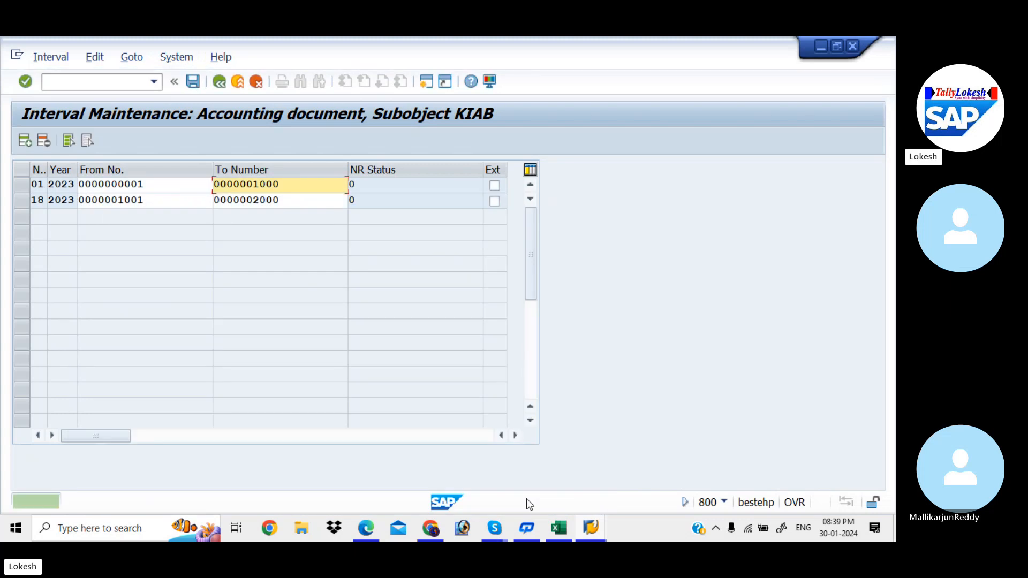
{"action": "left_click", "coordinate": [219, 81]}
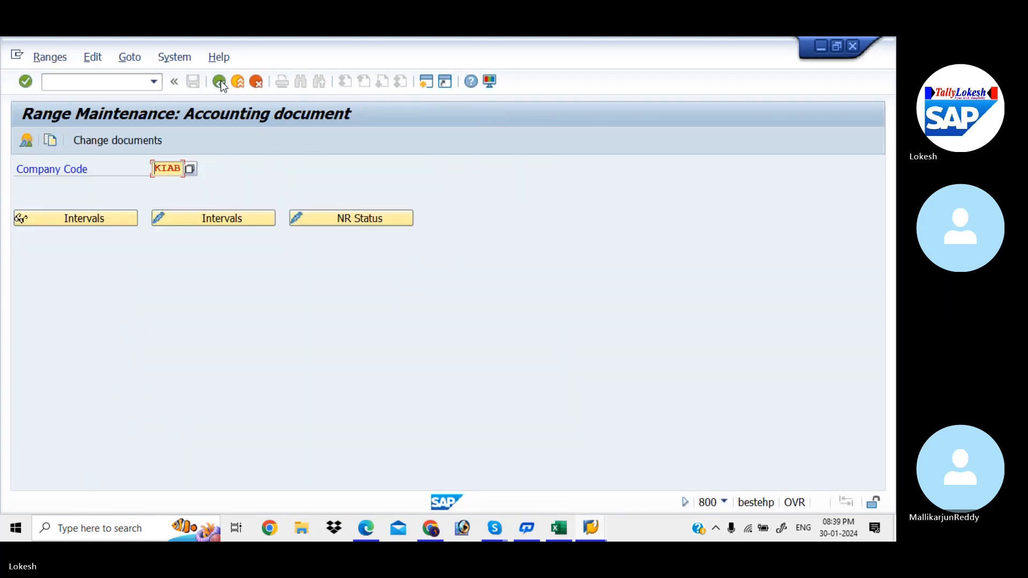
{"action": "left_click", "coordinate": [219, 82]}
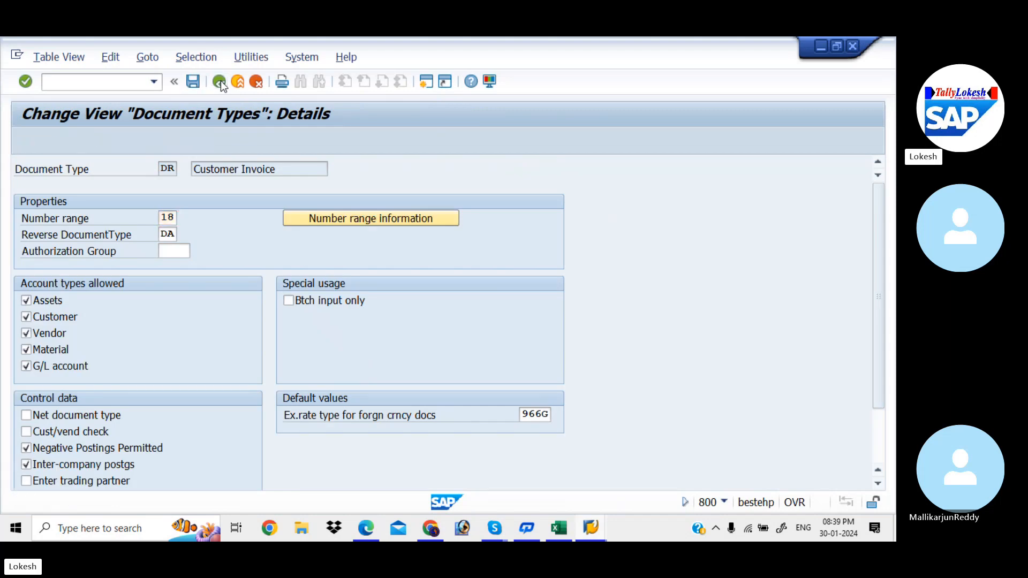
{"action": "left_click", "coordinate": [219, 82]}
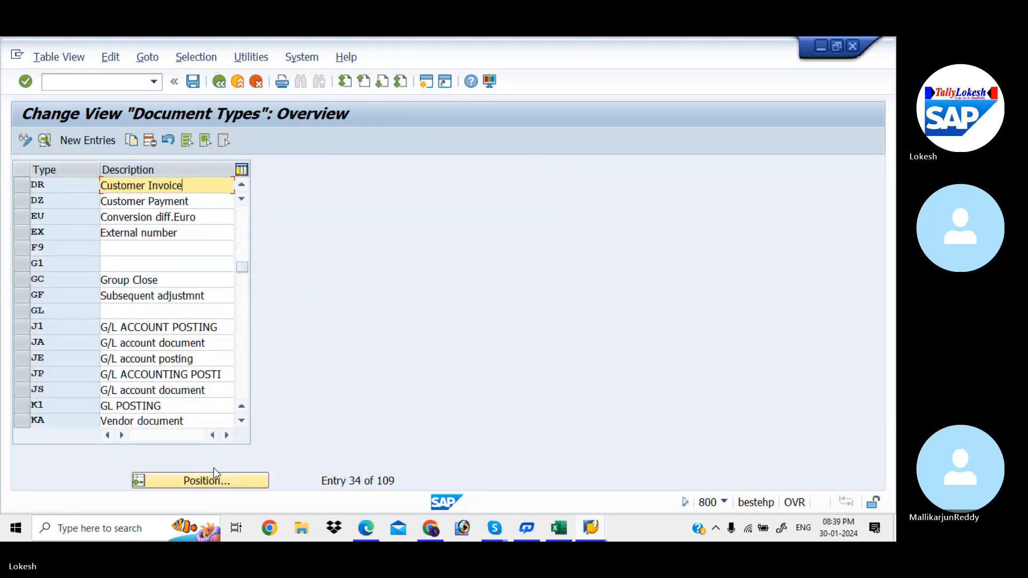
Step: Locate document type KR (Vendor Invoice) in the overview and open its details
{"action": "left_click", "coordinate": [217, 482]}
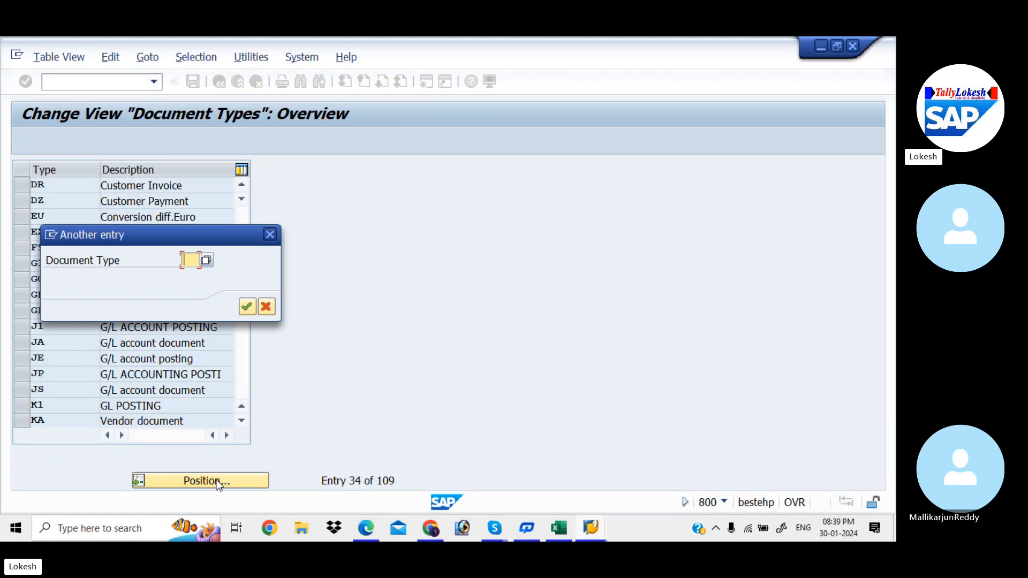
{"action": "type", "text": "KR"}
{"action": "key", "text": "Return"}
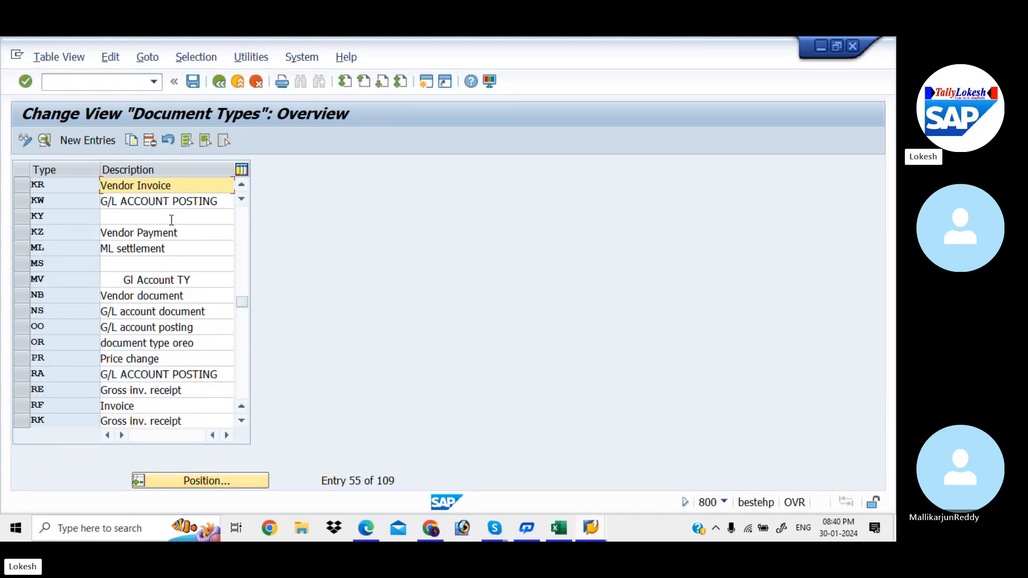
{"action": "double_click", "coordinate": [192, 183]}
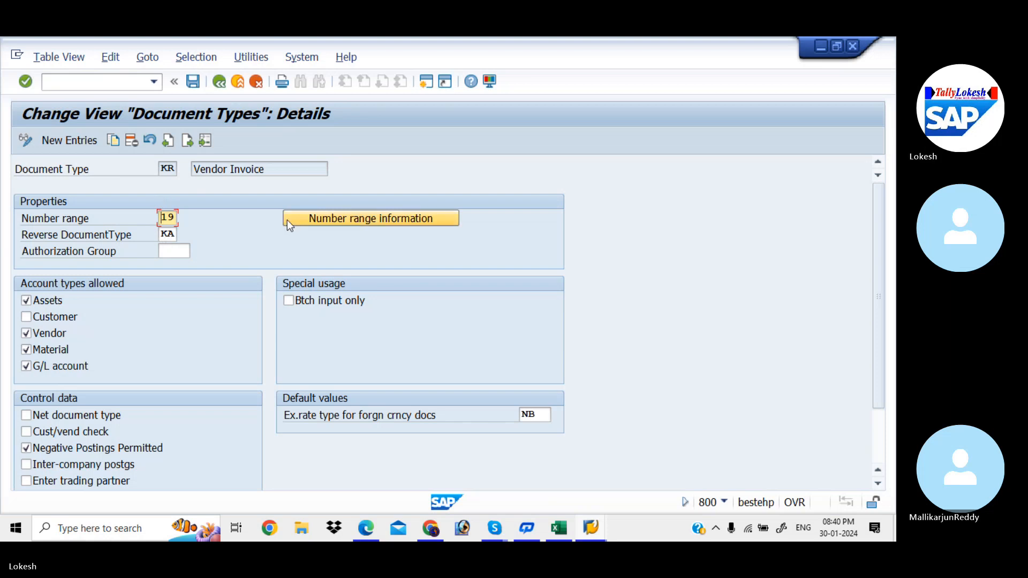
Step: From document type KR's number range information, open the accounting document intervals of company code KIAB for editing
{"action": "left_click", "coordinate": [311, 217]}
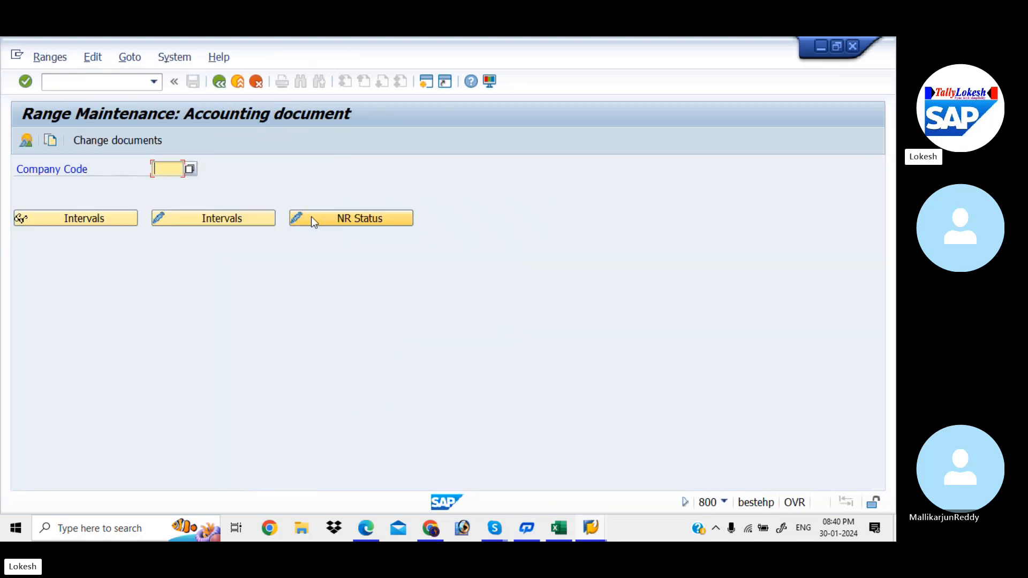
{"action": "key", "text": "Down"}
{"action": "key", "text": "Return"}
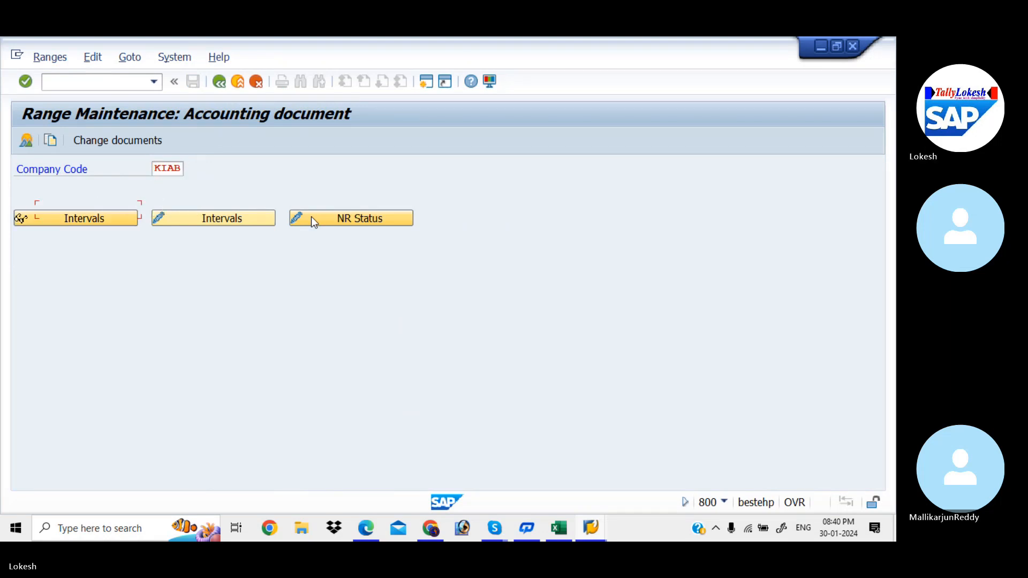
{"action": "left_click", "coordinate": [247, 217]}
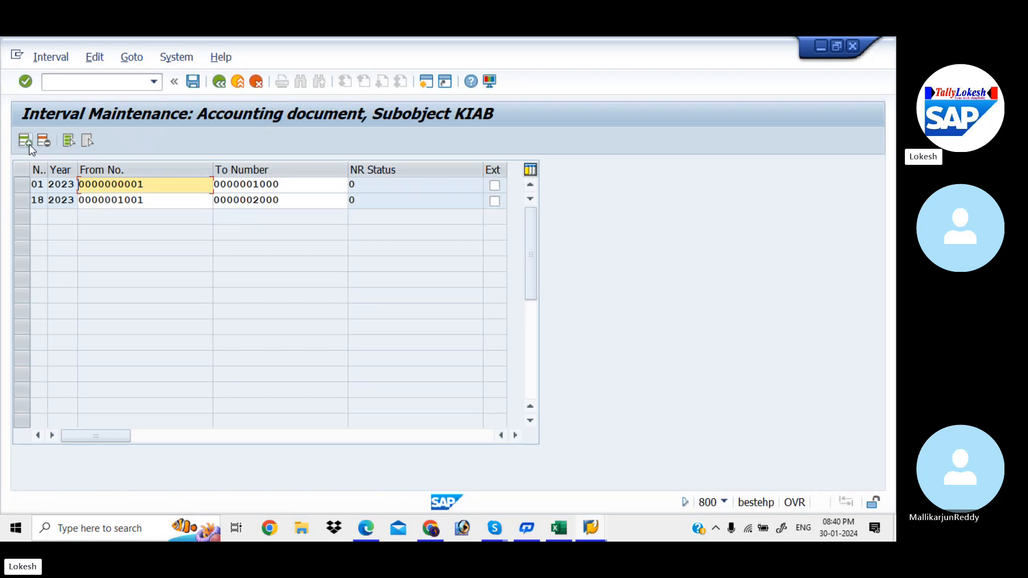
Step: Insert number range interval 19 for year 2023, from number 2001 to 3000
{"action": "left_click", "coordinate": [29, 143]}
{"action": "type", "text": "1"}
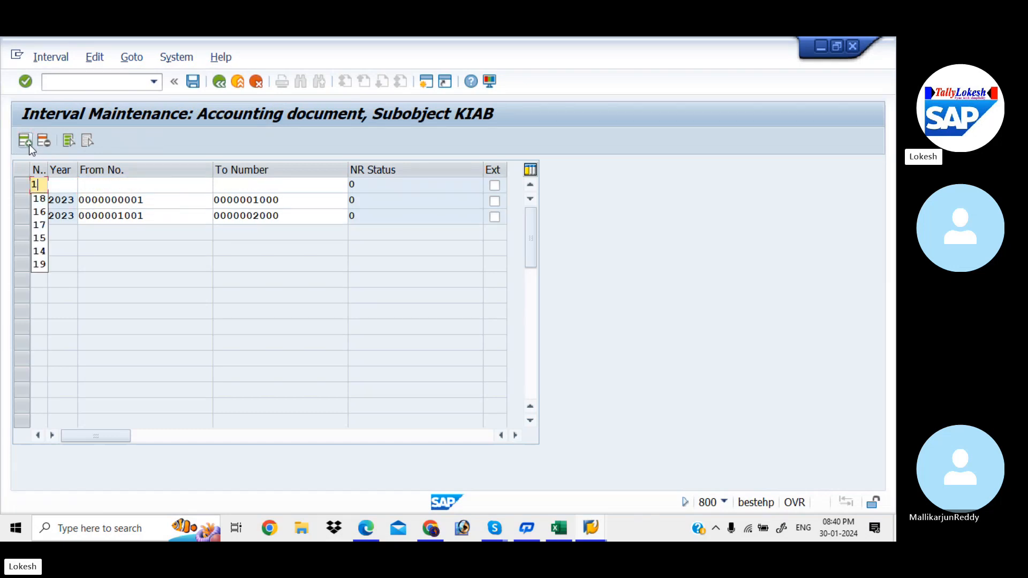
{"action": "type", "text": "9"}
{"action": "key", "text": "Tab"}
{"action": "type", "text": "202"}
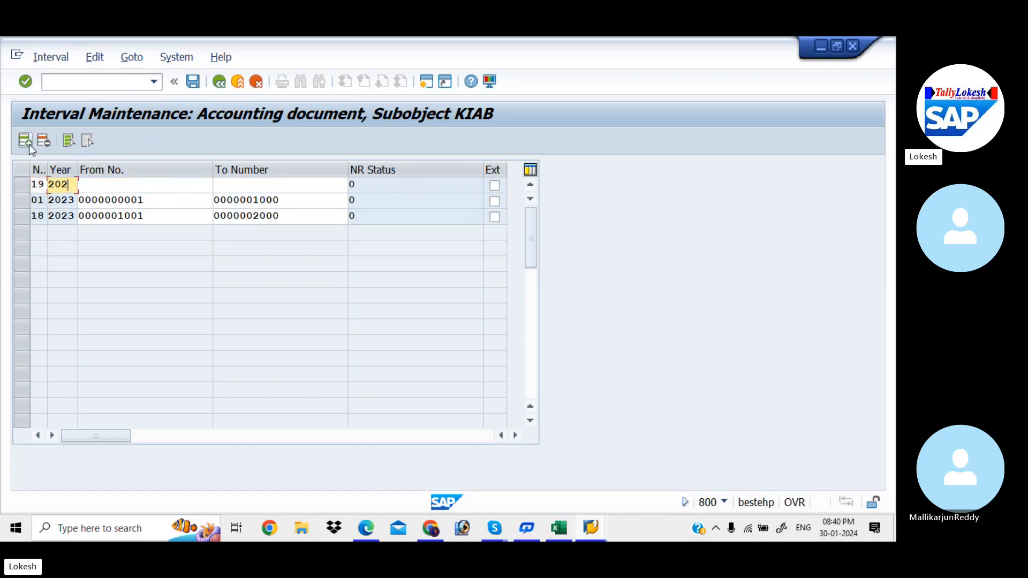
{"action": "type", "text": "3"}
{"action": "key", "text": "Tab"}
{"action": "type", "text": "20"}
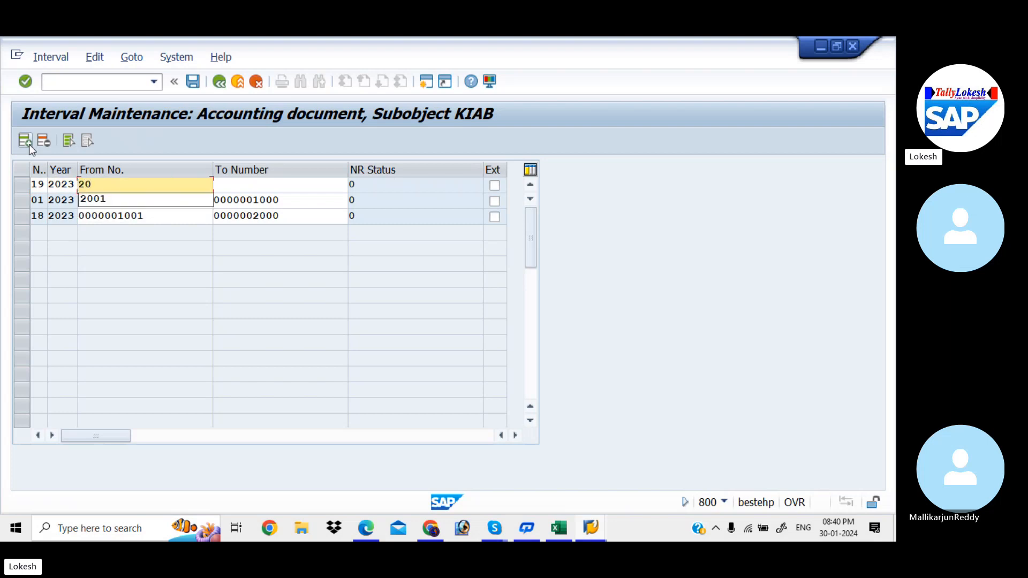
{"action": "key", "text": "Down"}
{"action": "key", "text": "Tab"}
{"action": "type", "text": "300"}
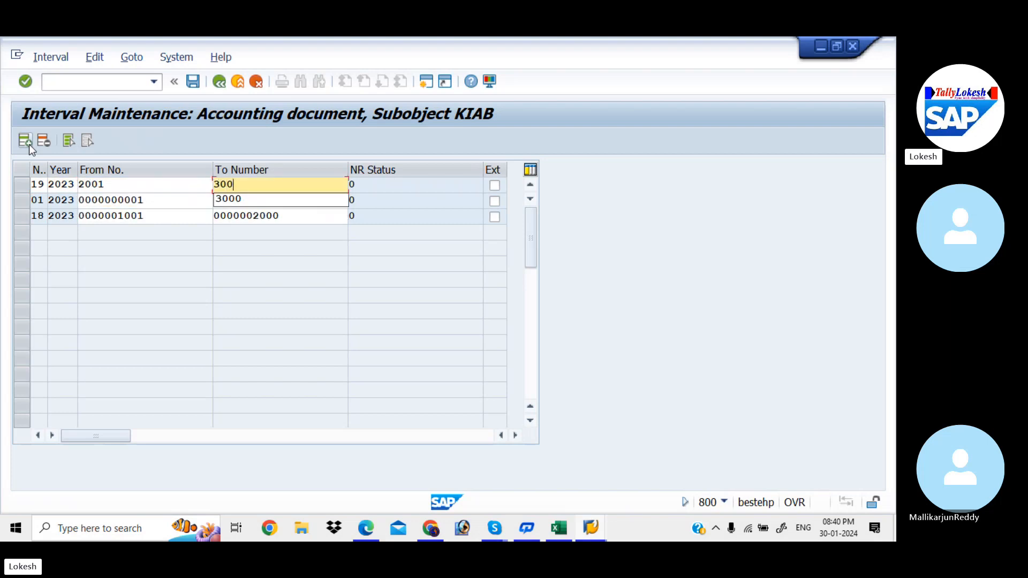
{"action": "key", "text": "Down"}
{"action": "key", "text": "Return"}
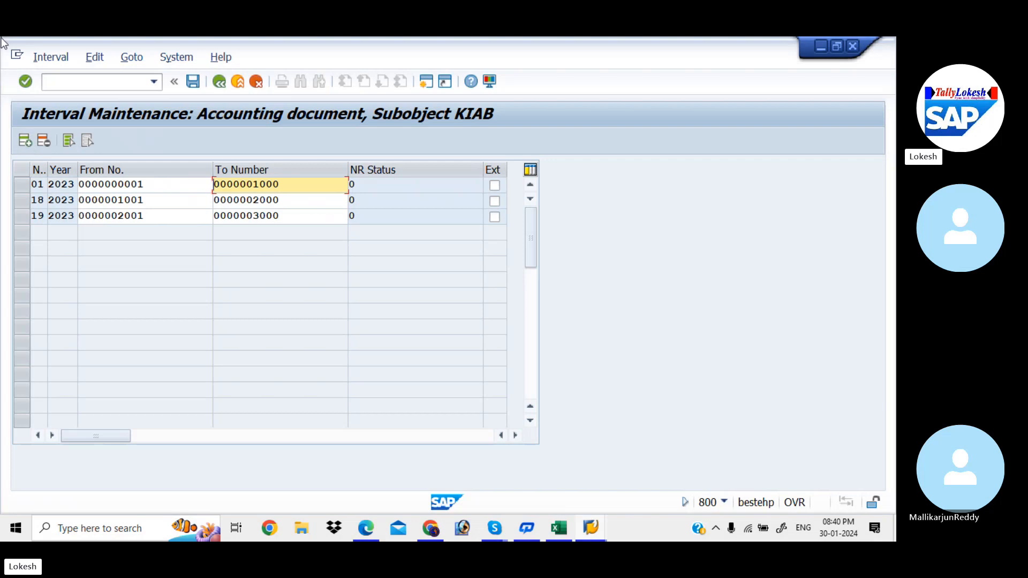
Step: Save interval 19, accept the transport notice, and return to the document types overview
{"action": "left_click", "coordinate": [194, 85]}
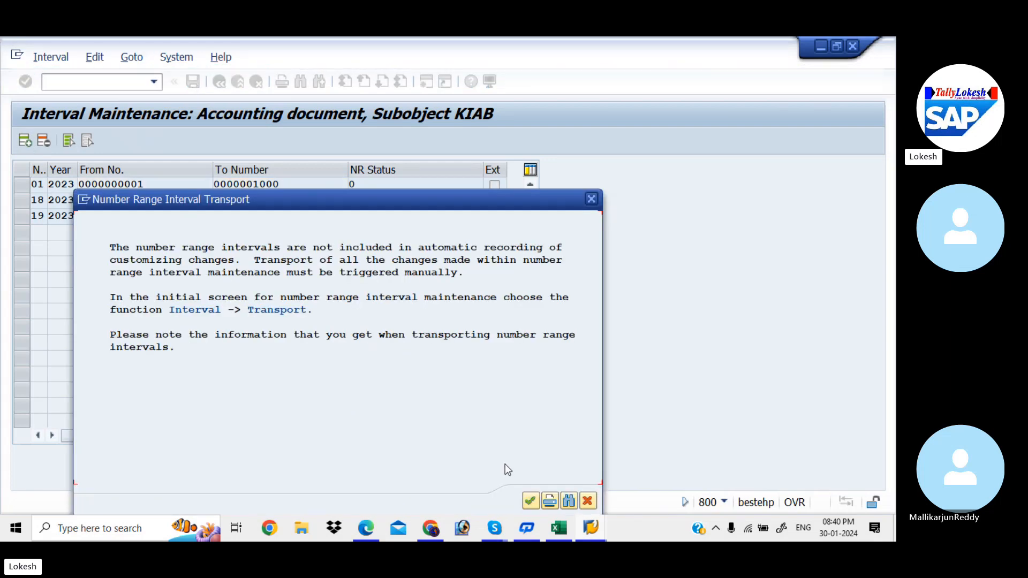
{"action": "left_click", "coordinate": [531, 501]}
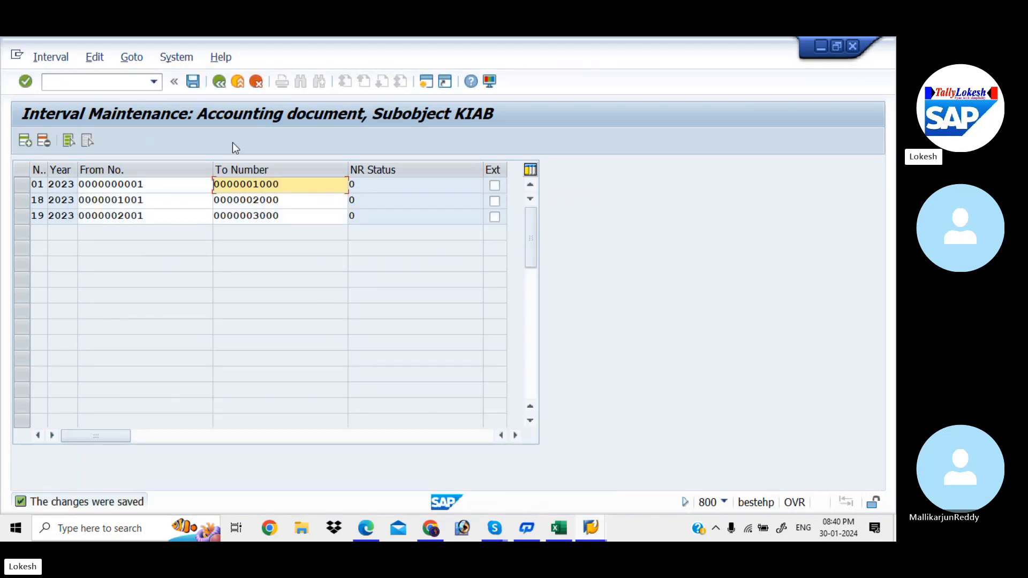
{"action": "left_click", "coordinate": [220, 81]}
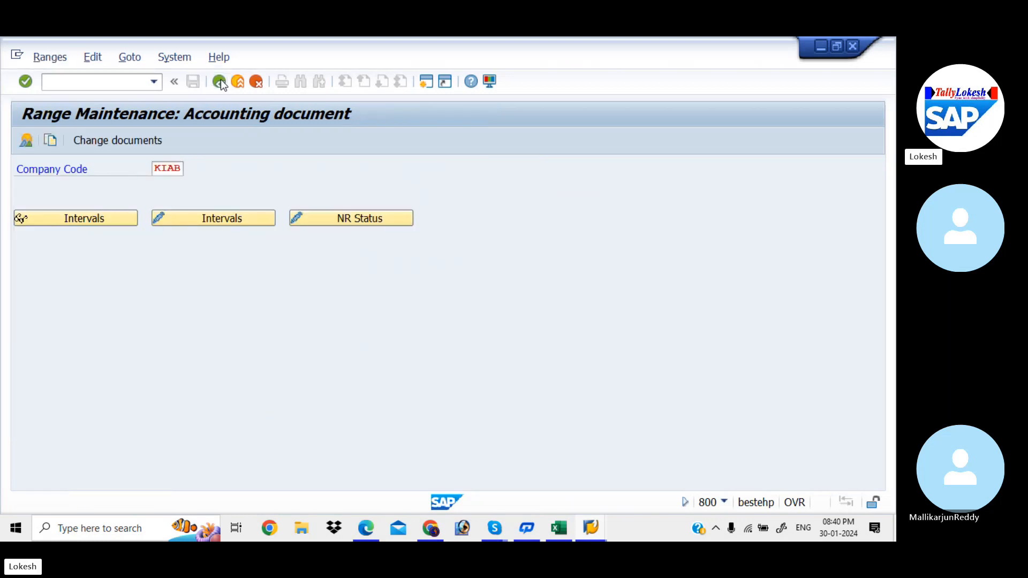
{"action": "left_click", "coordinate": [219, 81]}
{"action": "left_click", "coordinate": [220, 82]}
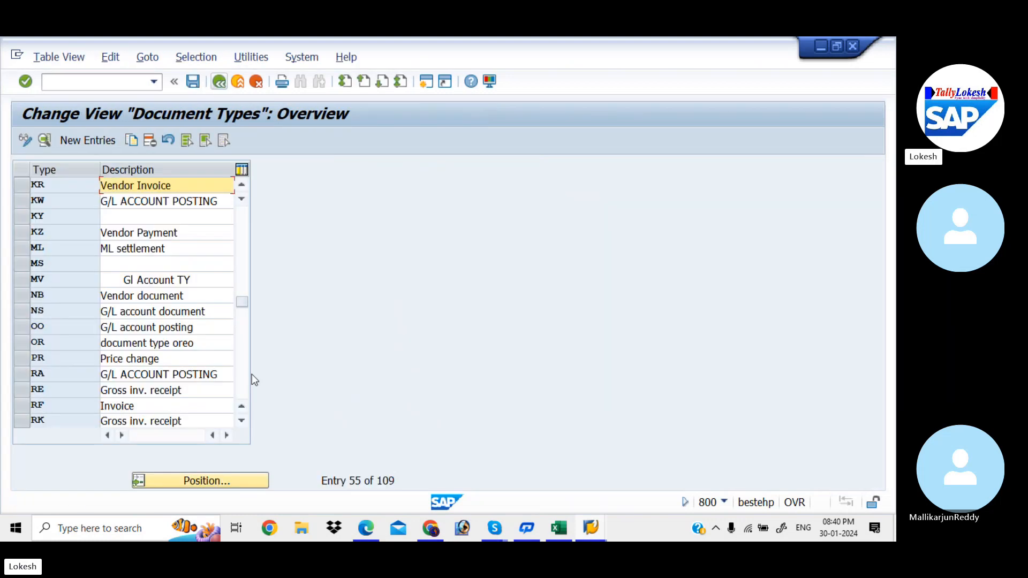
Step: Switch to the Global Setting configuration PDF in Edge and review its document type list and Define Document Number Ranges section
{"action": "left_click", "coordinate": [367, 531]}
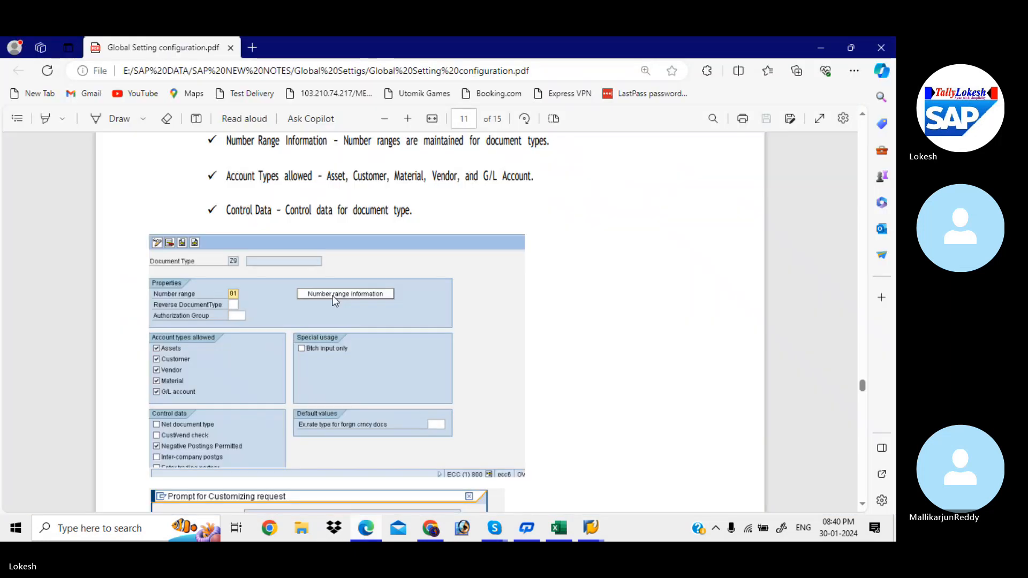
{"action": "scroll", "coordinate": [332, 297], "scroll_direction": "up", "scroll_amount": 3}
{"action": "scroll", "coordinate": [333, 300], "scroll_direction": "up", "scroll_amount": 4}
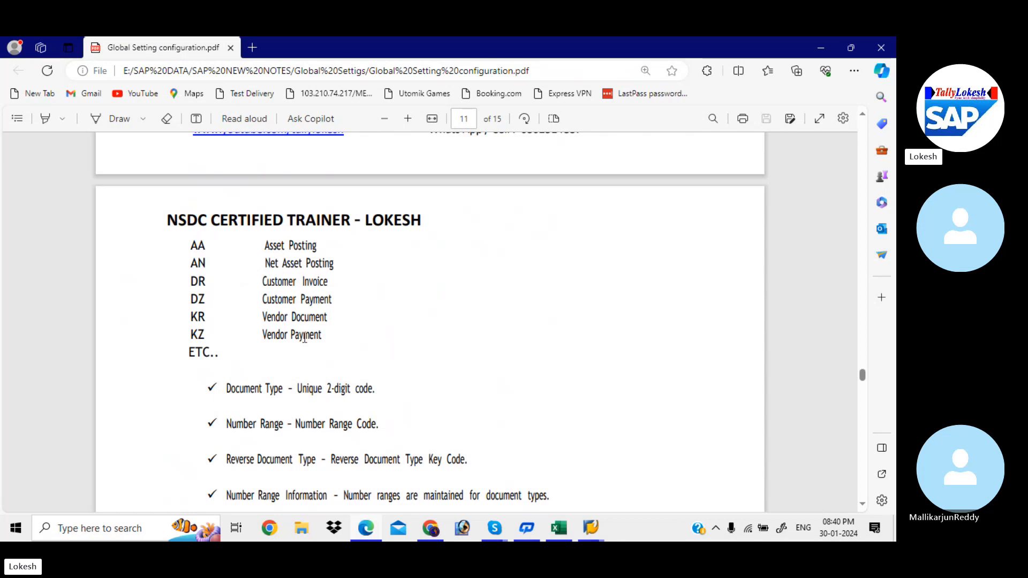
{"action": "scroll", "coordinate": [304, 337], "scroll_direction": "down", "scroll_amount": 8}
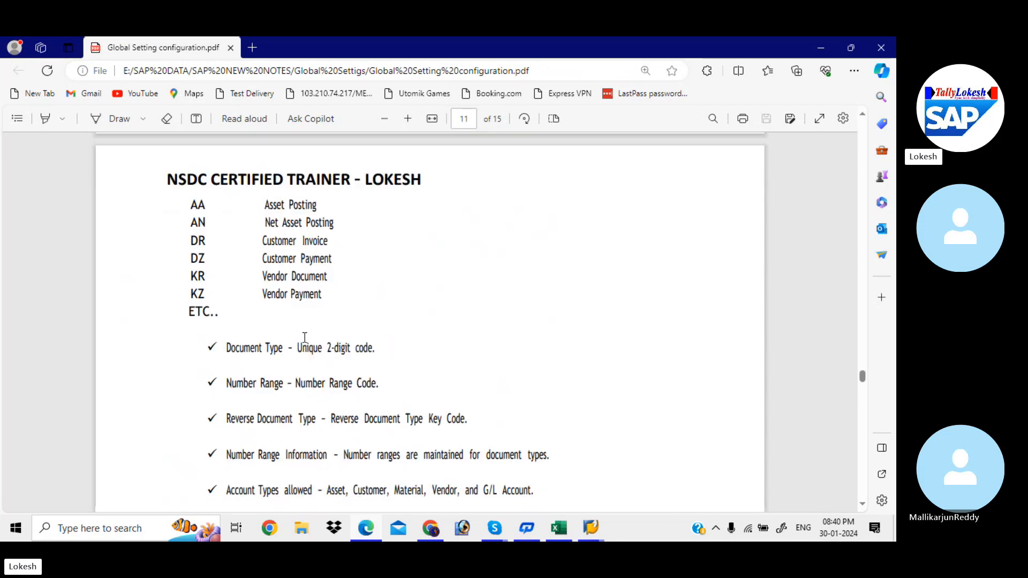
{"action": "scroll", "coordinate": [304, 337], "scroll_direction": "down", "scroll_amount": 5}
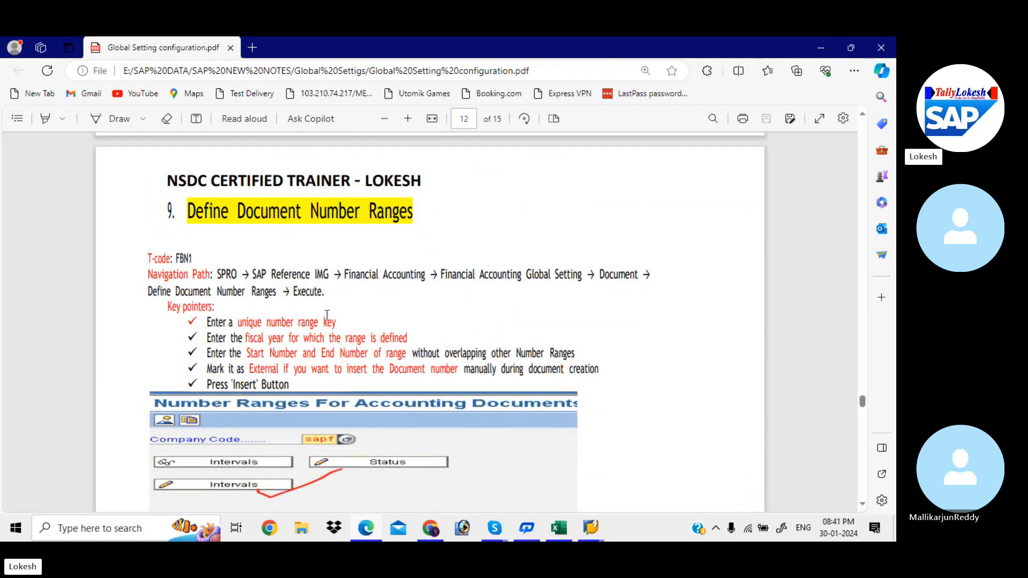
{"action": "scroll", "coordinate": [326, 315], "scroll_direction": "down", "scroll_amount": 3}
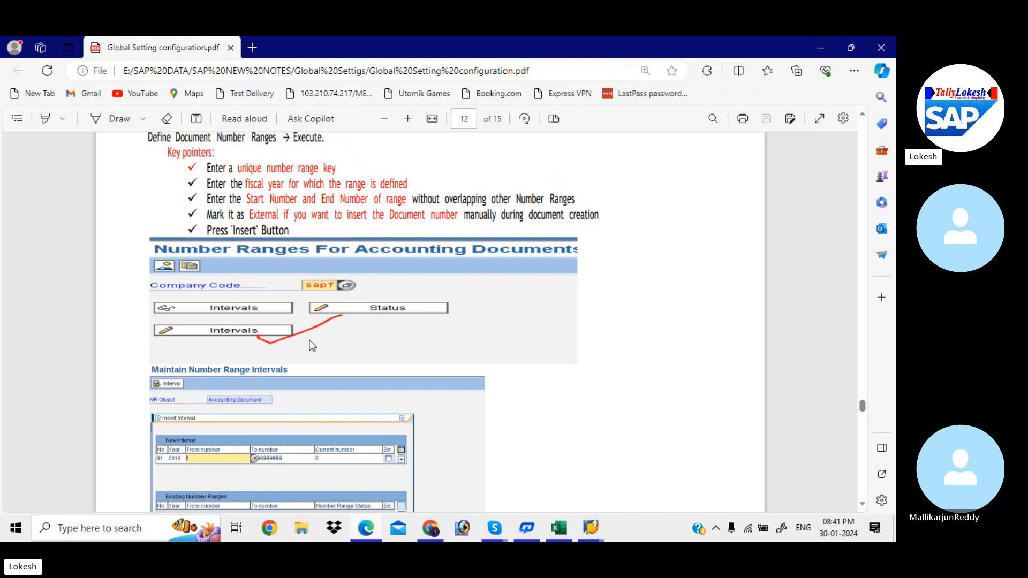
Step: Switch back to SAP and open transaction FBN1 for accounting document number ranges
{"action": "left_click", "coordinate": [590, 528]}
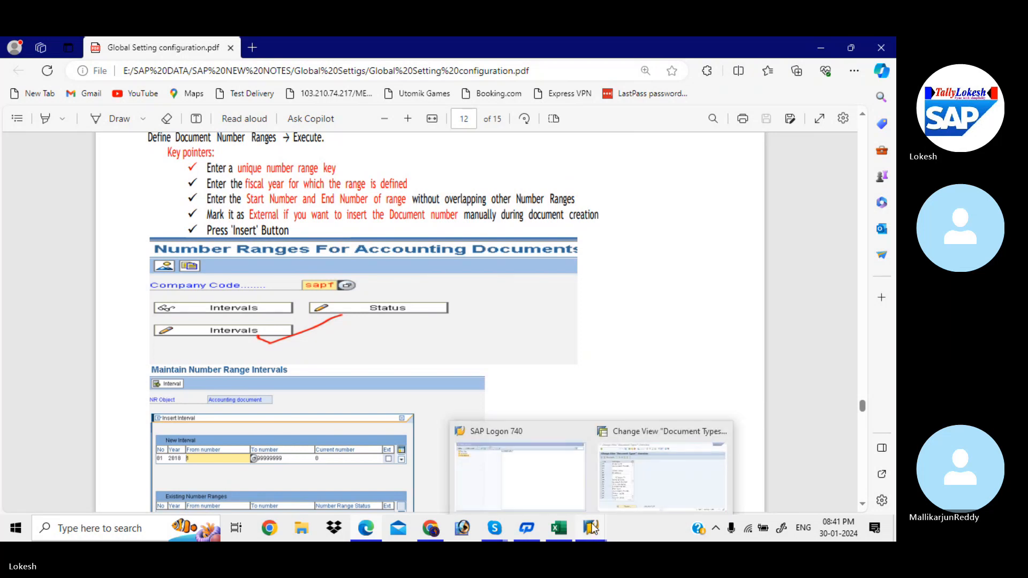
{"action": "left_click", "coordinate": [641, 480]}
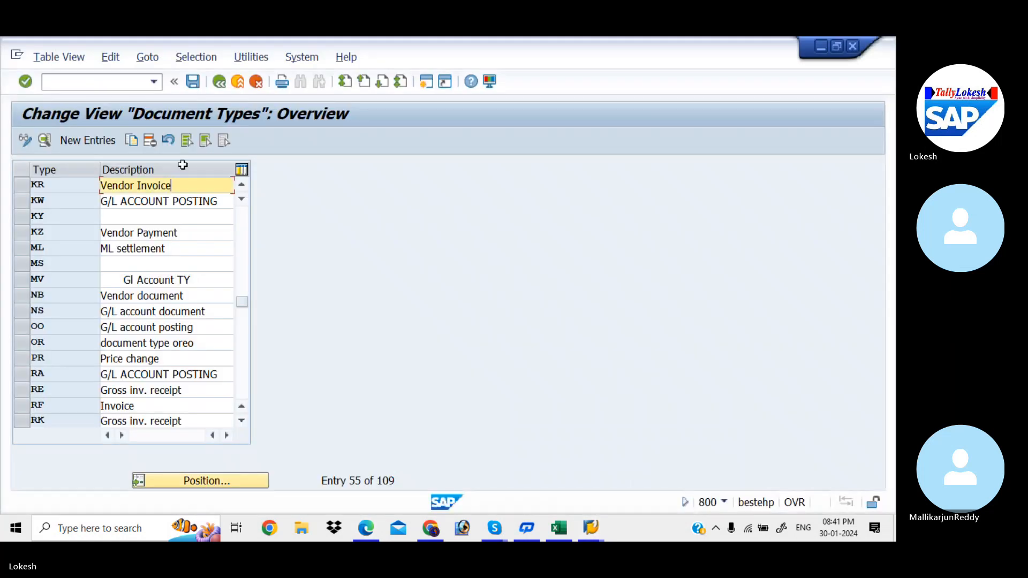
{"action": "left_click", "coordinate": [119, 83]}
{"action": "type", "text": "/N"}
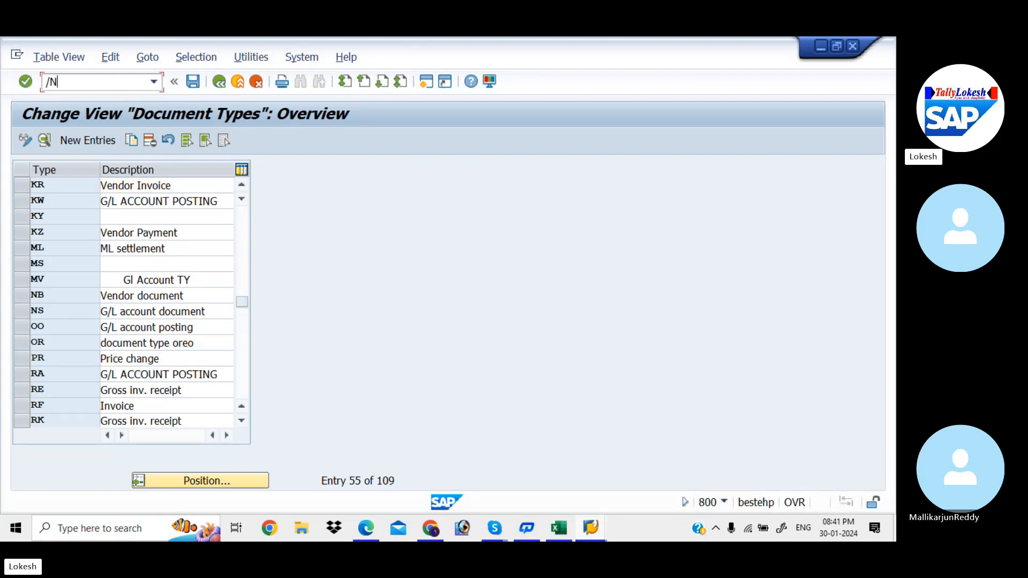
{"action": "type", "text": "FBN1"}
{"action": "key", "text": "Return"}
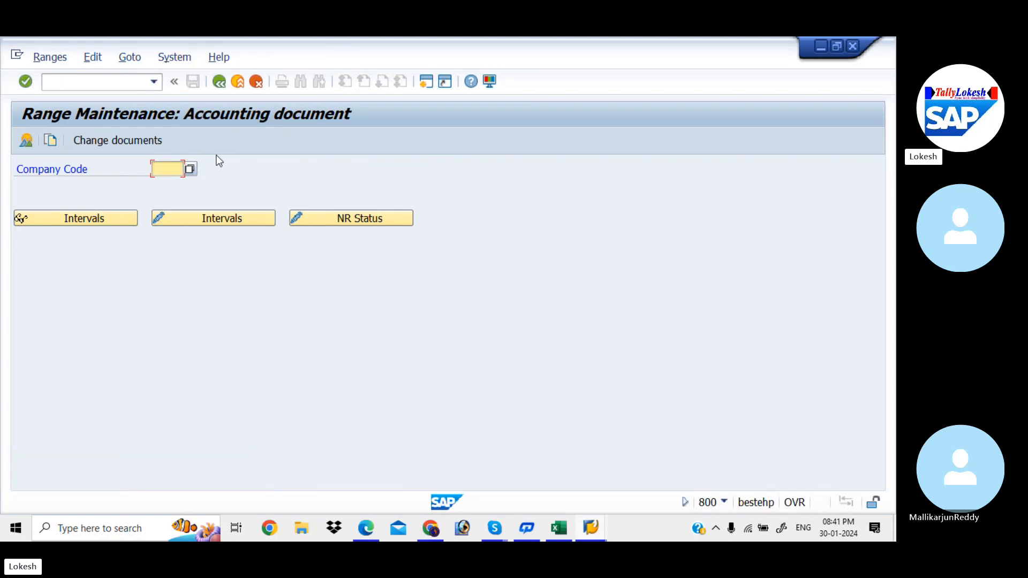
Step: Look up the transaction code for employee tolerance groups in the PDF notes and open transaction OBA4 in SAP
{"action": "key", "text": "alt+Tab"}
{"action": "scroll", "coordinate": [218, 156], "scroll_direction": "down", "scroll_amount": 5}
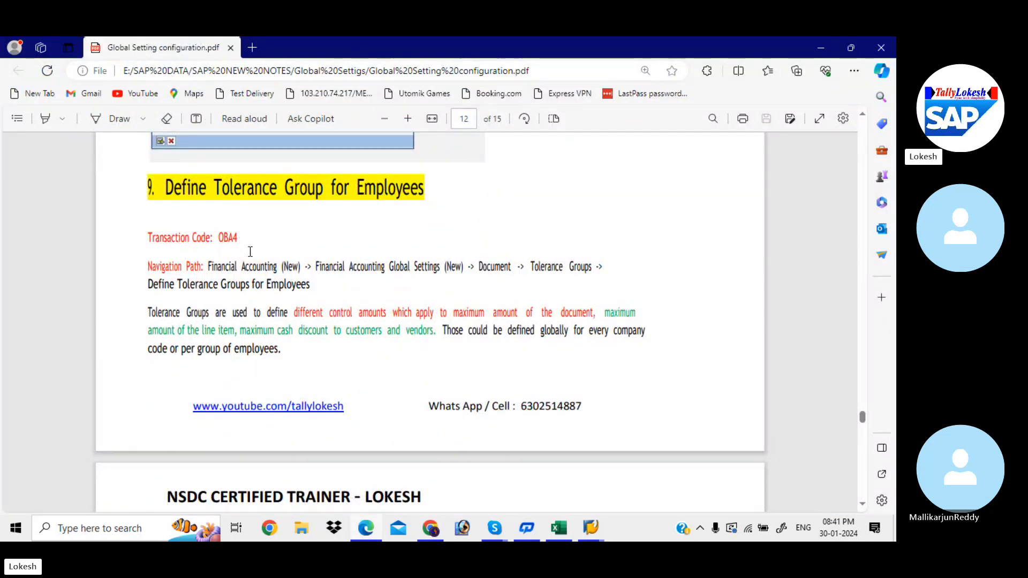
{"action": "key", "text": "alt+Tab"}
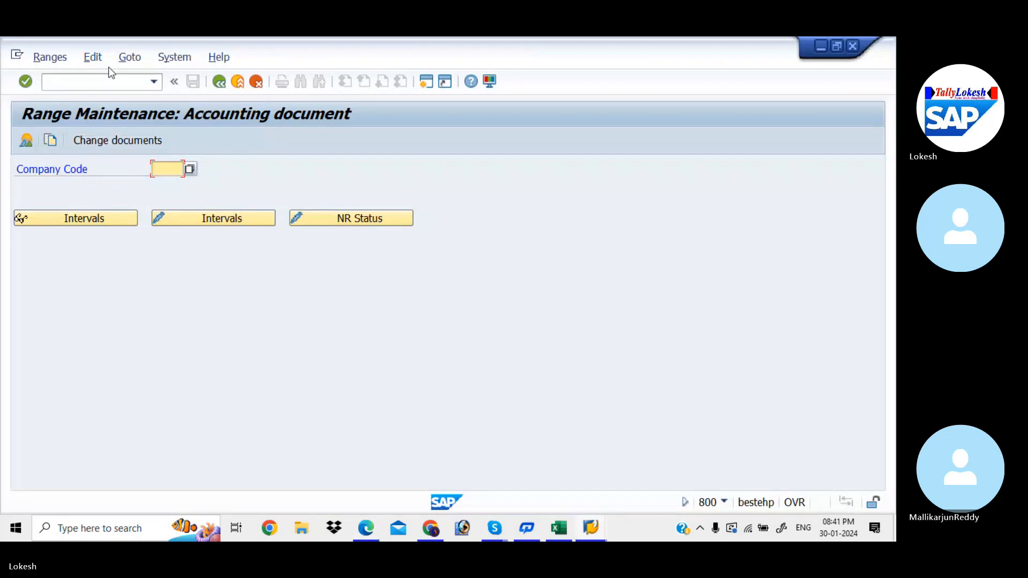
{"action": "left_click", "coordinate": [104, 85]}
{"action": "type", "text": "/N"}
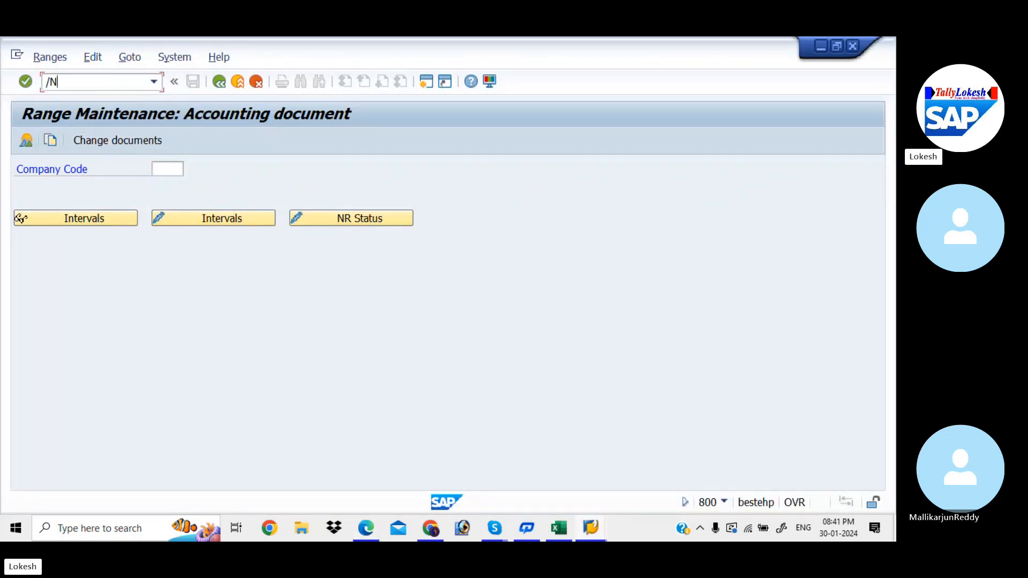
{"action": "type", "text": "OBA4"}
{"action": "key", "text": "Return"}
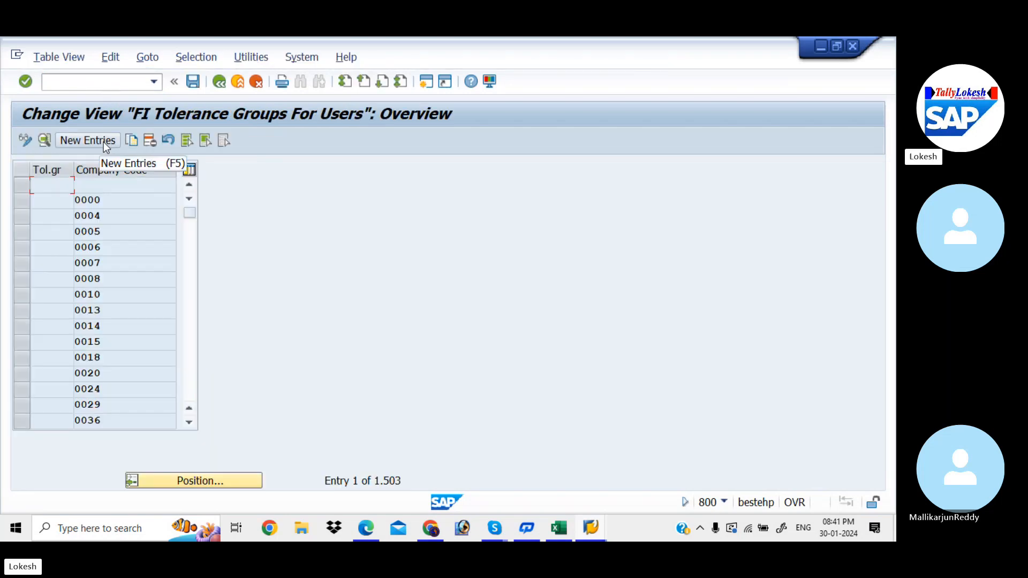
Step: Browse the FI tolerance groups and examine the details of company code 8530's entry, then return to the overview
{"action": "left_click", "coordinate": [191, 278]}
{"action": "left_click", "coordinate": [192, 278]}
{"action": "left_click", "coordinate": [191, 278]}
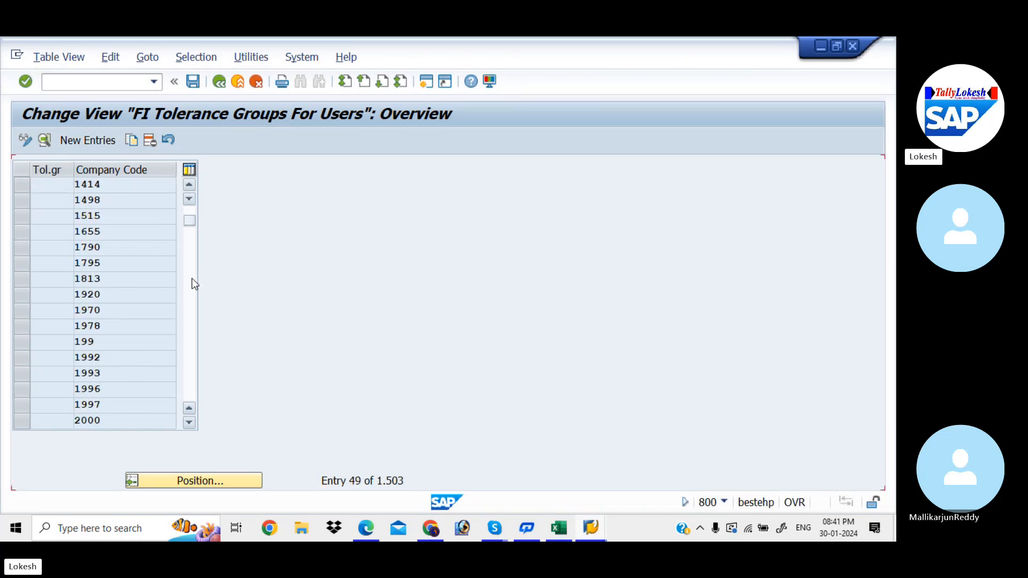
{"action": "left_click", "coordinate": [192, 278]}
{"action": "left_click", "coordinate": [192, 278]}
{"action": "left_click", "coordinate": [191, 278]}
{"action": "left_click", "coordinate": [192, 277]}
{"action": "left_click", "coordinate": [192, 278]}
{"action": "left_click", "coordinate": [191, 277]}
{"action": "left_click", "coordinate": [192, 278]}
{"action": "left_click", "coordinate": [192, 278]}
{"action": "left_click", "coordinate": [192, 278]}
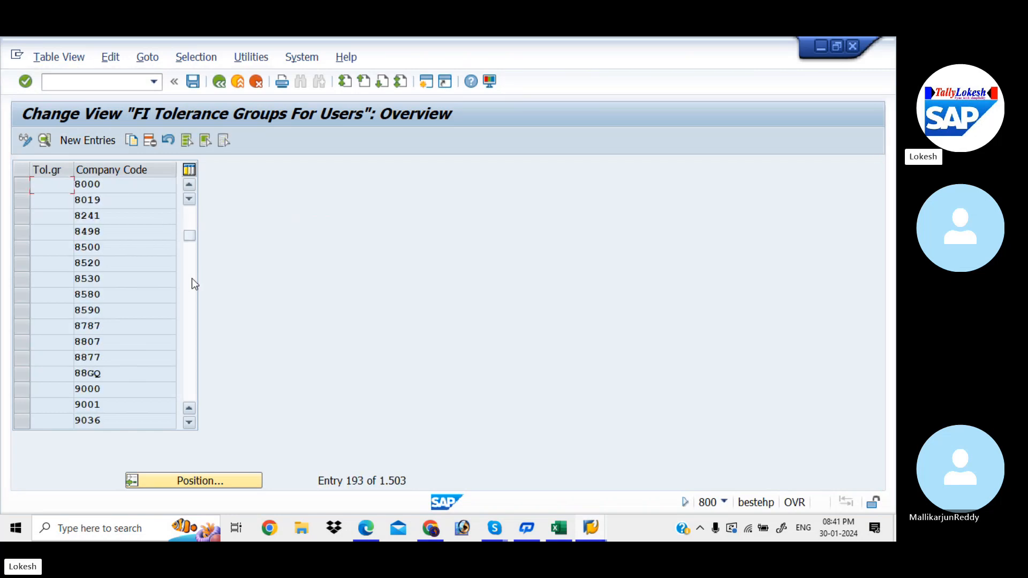
{"action": "double_click", "coordinate": [138, 274]}
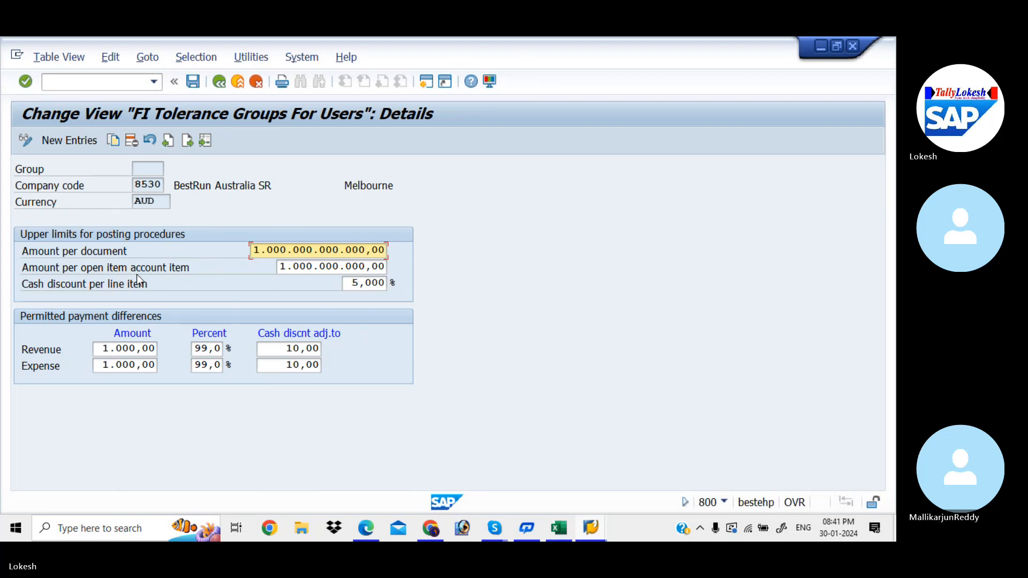
{"action": "left_click", "coordinate": [220, 81]}
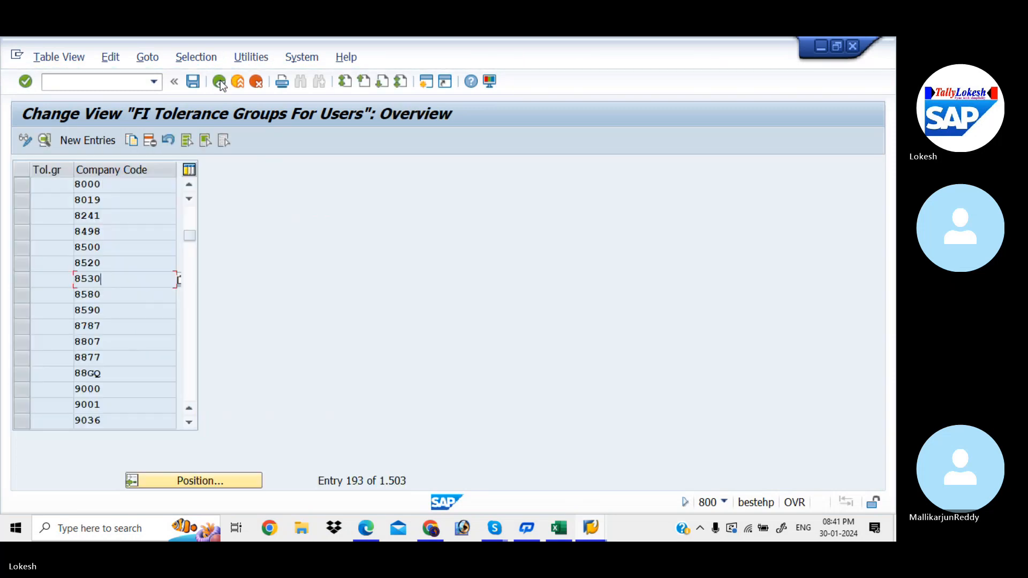
Step: Start a new FI tolerance group entry for employees with group KIAA and company code KIAB
{"action": "left_click", "coordinate": [107, 139]}
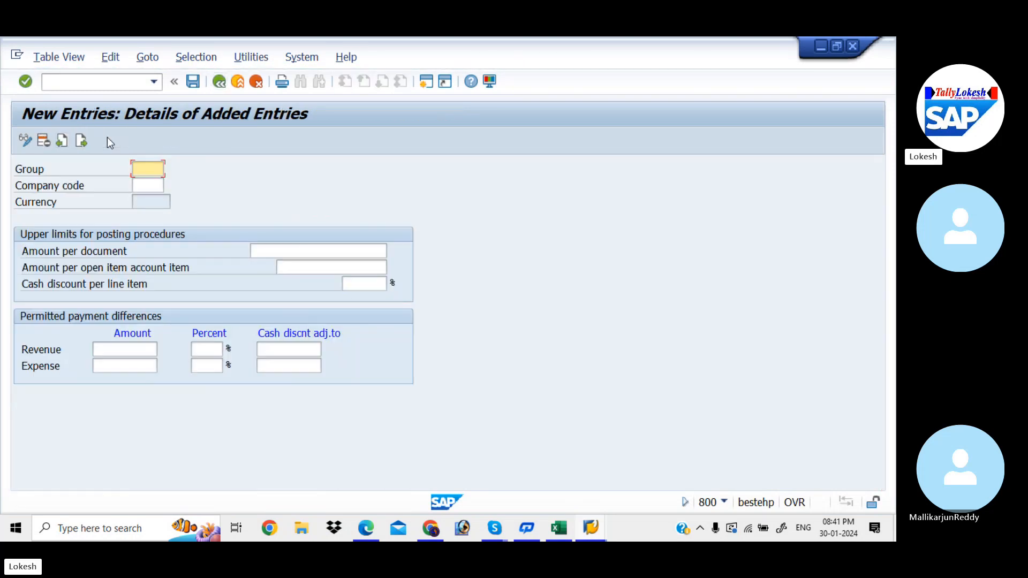
{"action": "type", "text": "KIAA"}
{"action": "key", "text": "Tab"}
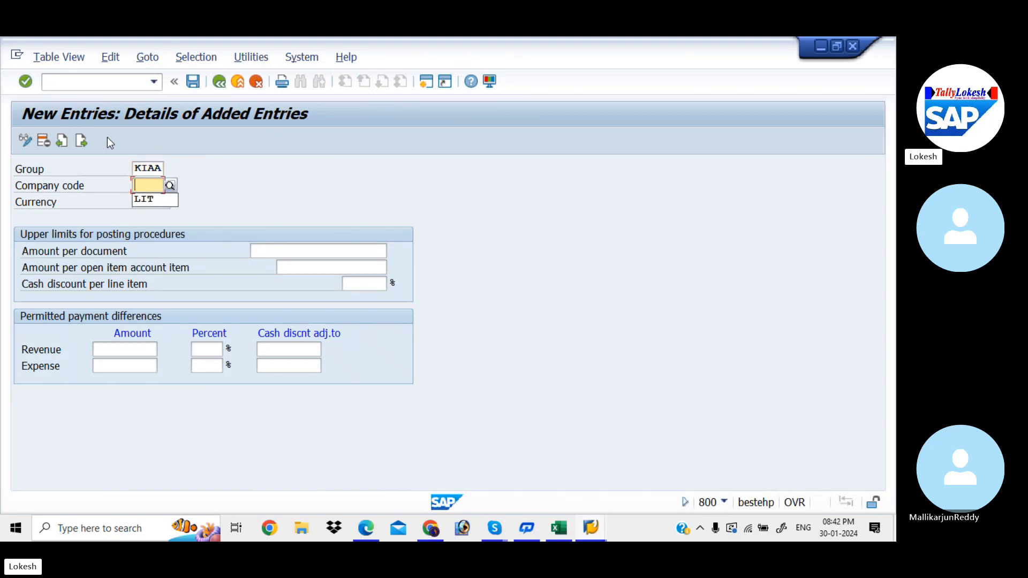
{"action": "type", "text": "KIAB"}
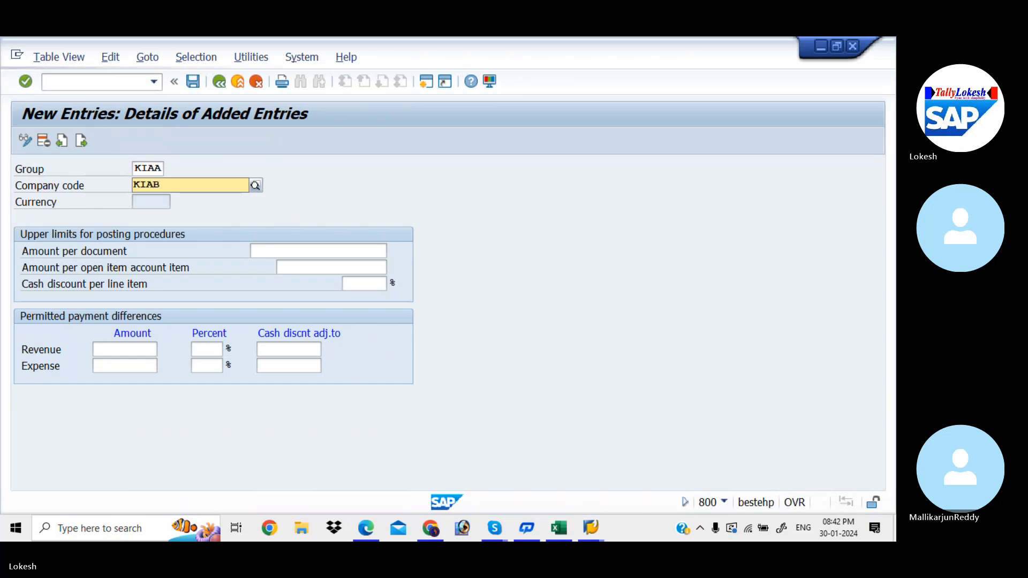
{"action": "key", "text": "Tab"}
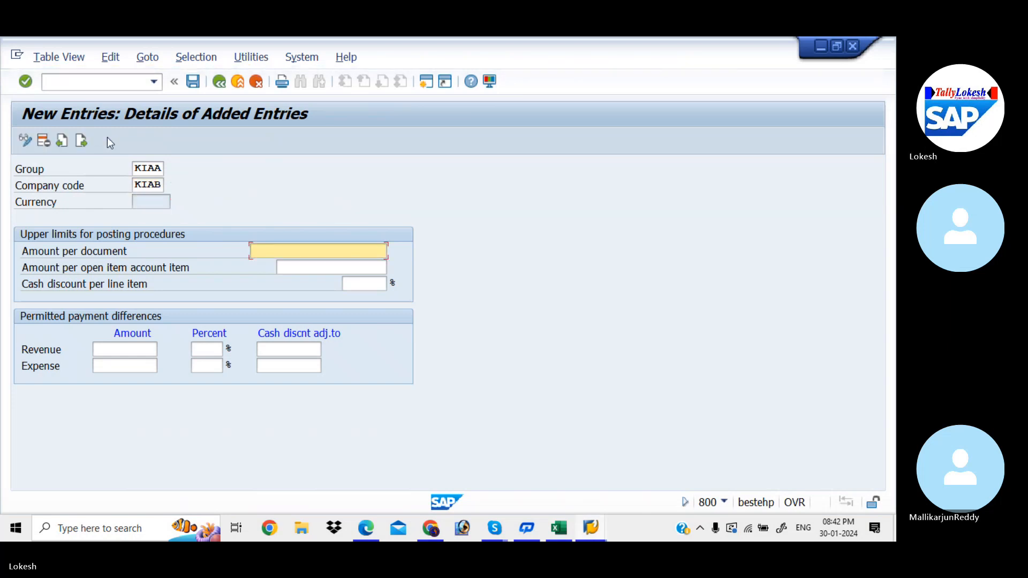
Step: Set the upper posting limits to 999999999 per document, 99999999 per open item account item and 5% cash discount per line item
{"action": "key", "text": "space"}
{"action": "key", "text": "Down"}
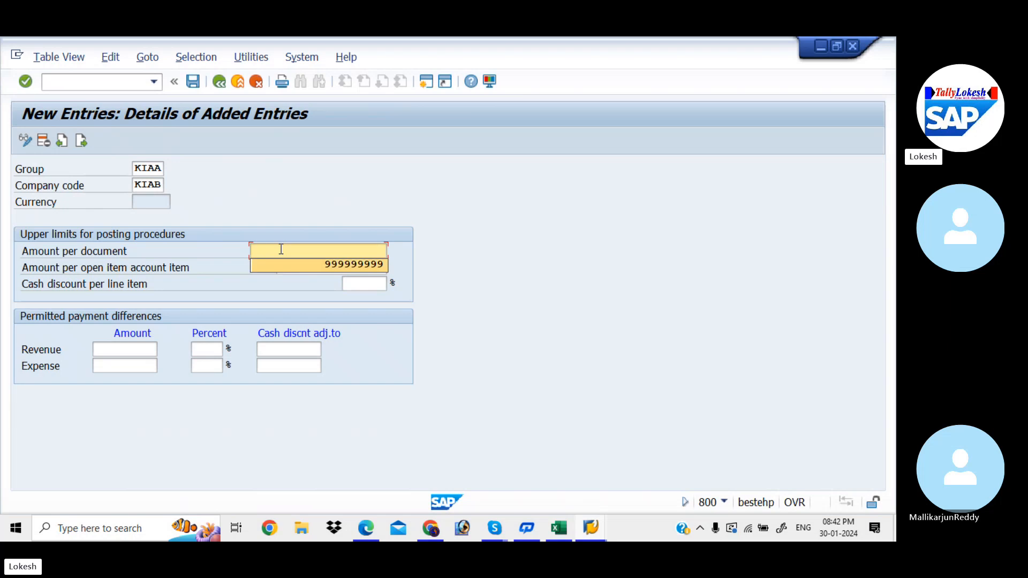
{"action": "key", "text": "Tab"}
{"action": "key", "text": "space"}
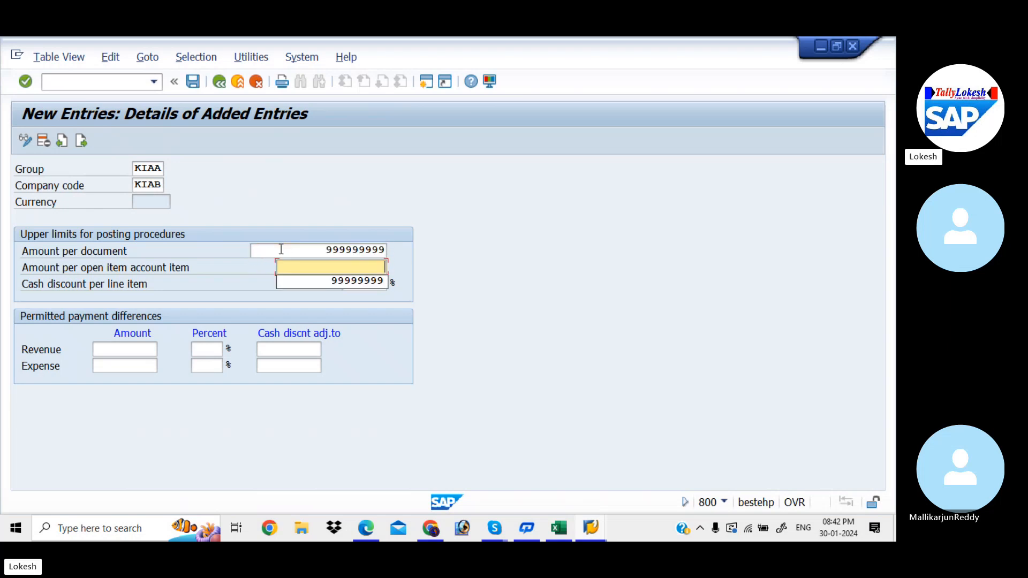
{"action": "key", "text": "Down"}
{"action": "key", "text": "Tab"}
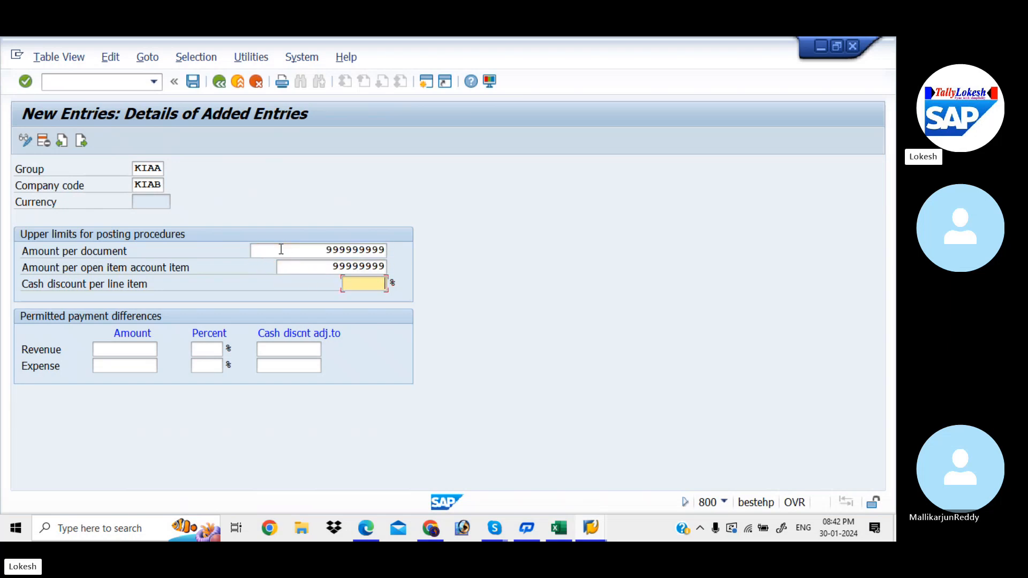
{"action": "key", "text": "space"}
{"action": "key", "text": "Down"}
{"action": "key", "text": "Tab"}
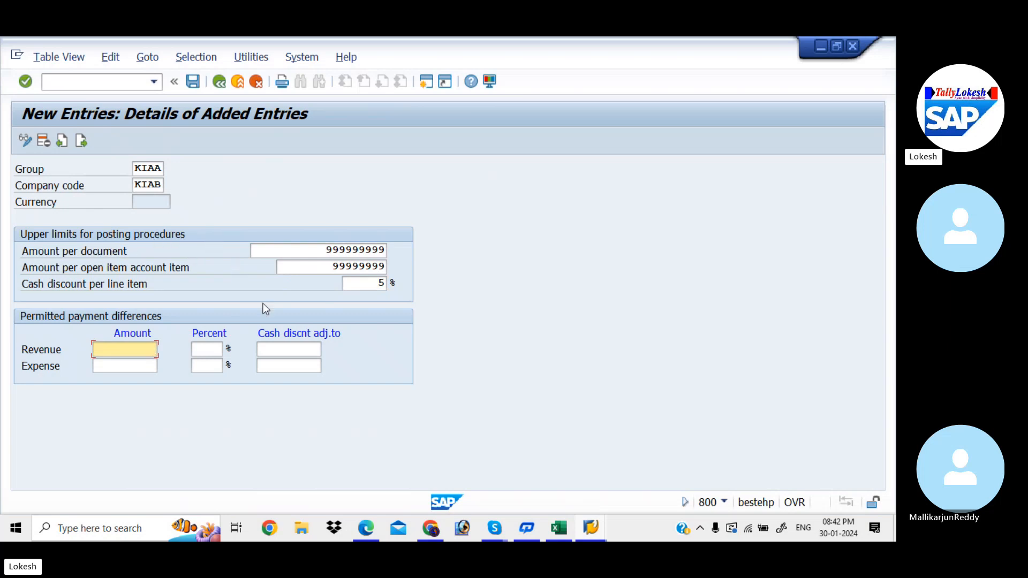
Step: Switch to the Global Setting configuration PDF in Edge, examine its sample employee tolerance group entry, and return to SAP
{"action": "left_click", "coordinate": [365, 532]}
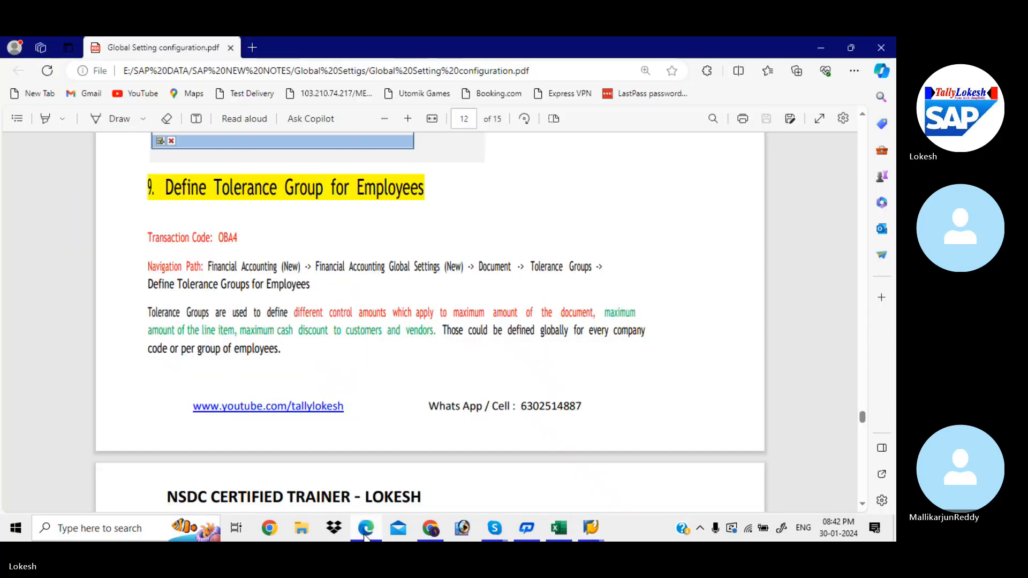
{"action": "scroll", "coordinate": [365, 536], "scroll_direction": "down", "scroll_amount": 7}
{"action": "scroll", "coordinate": [365, 536], "scroll_direction": "down", "scroll_amount": 1}
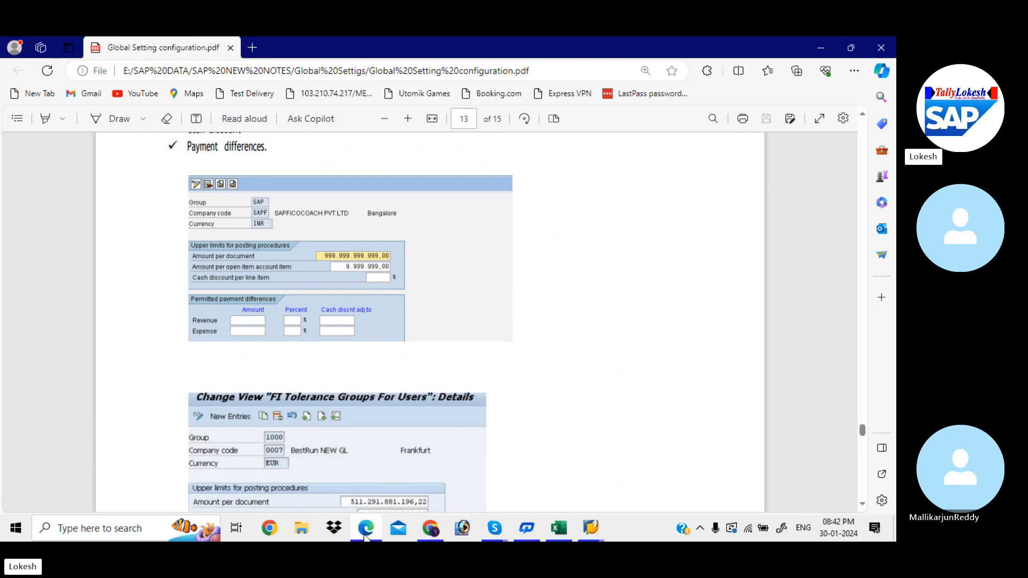
{"action": "left_click", "coordinate": [364, 535]}
Step: Validate the employee tolerance group entry and save it under the customizing request Global Settings for KIAA
{"action": "key", "text": "Return"}
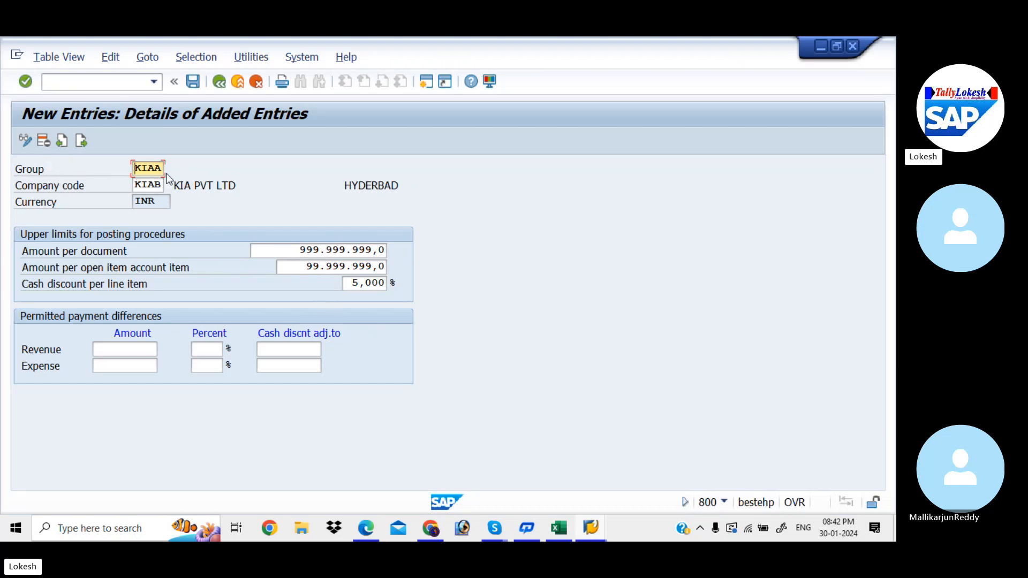
{"action": "left_click", "coordinate": [194, 81]}
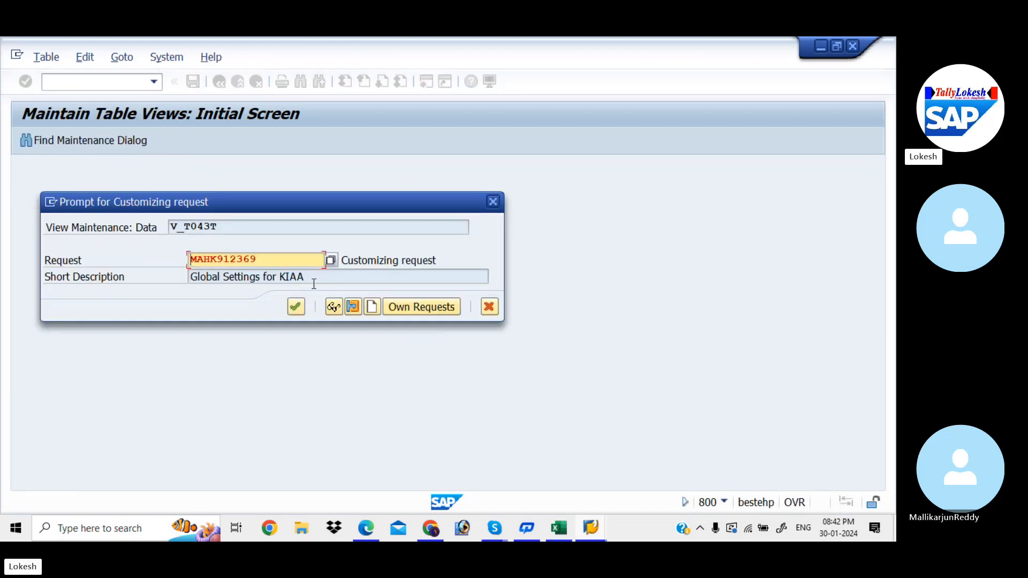
{"action": "left_click", "coordinate": [296, 307]}
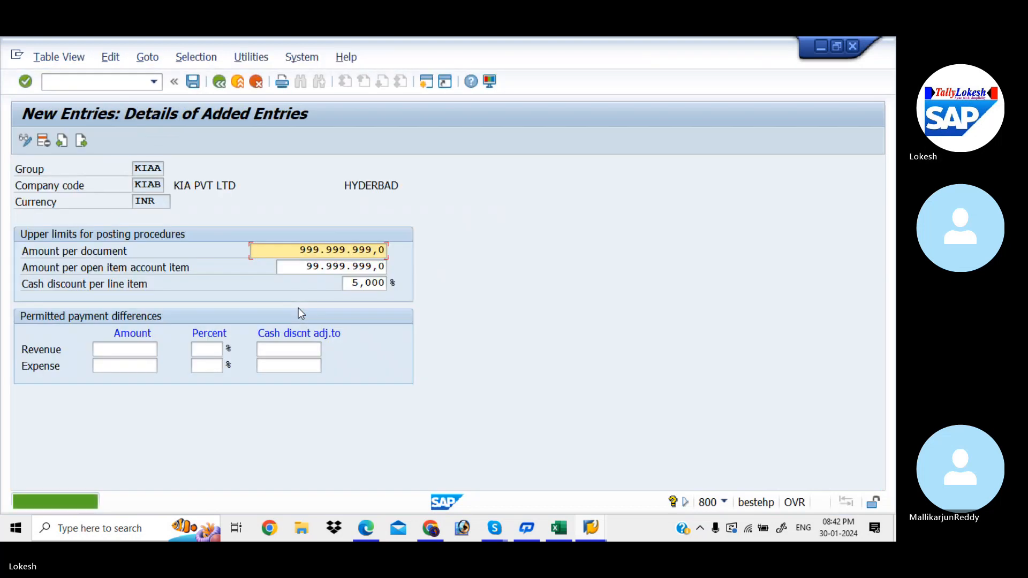
Step: Switch to the Excel Global Settings sheet and record KIAA in cell D12 for Define Tolerance Group for Employees
{"action": "key", "text": "alt+Tab"}
{"action": "key", "text": "alt+Tab"}
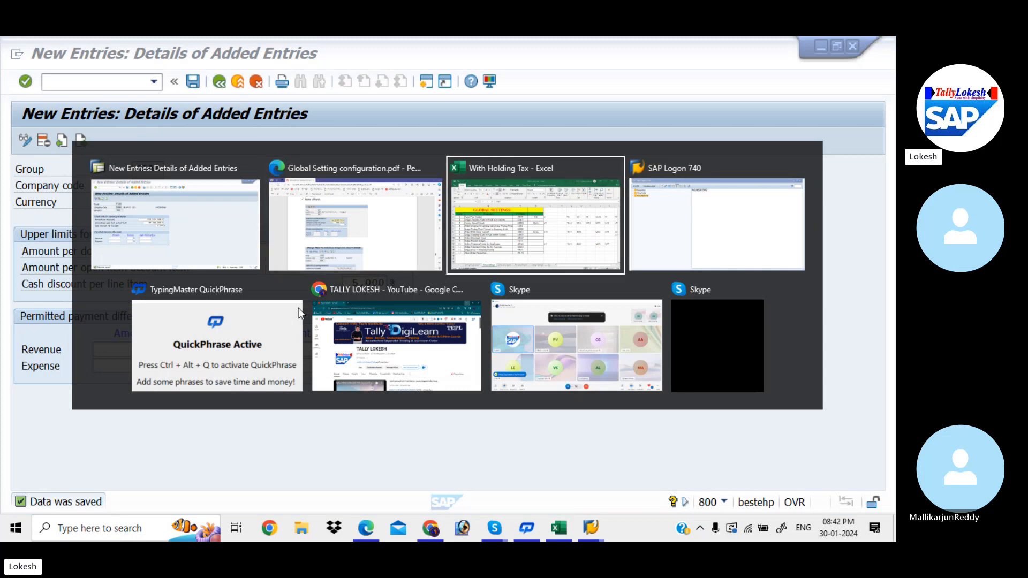
{"action": "left_click", "coordinate": [458, 375]}
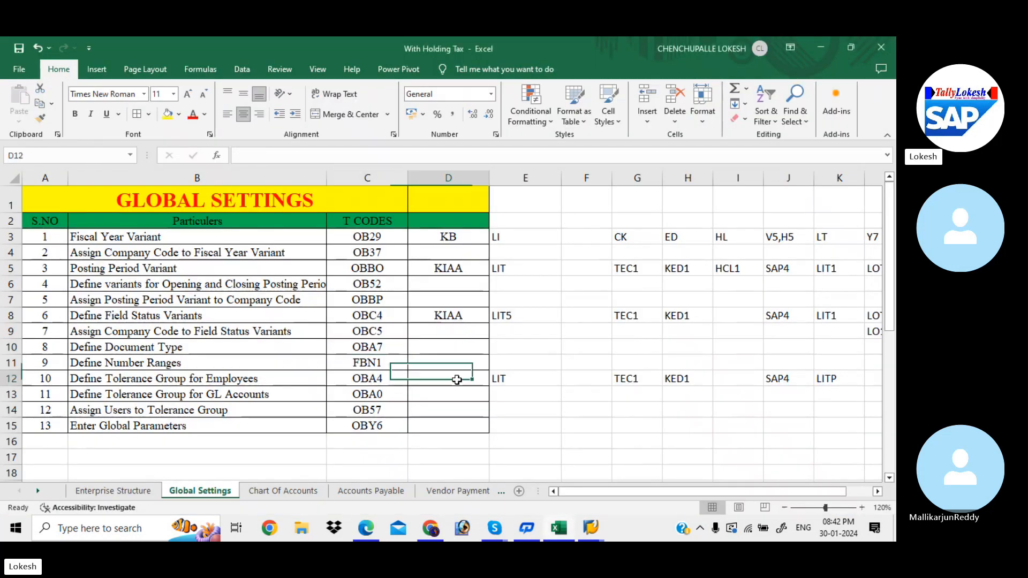
{"action": "type", "text": "KIAA"}
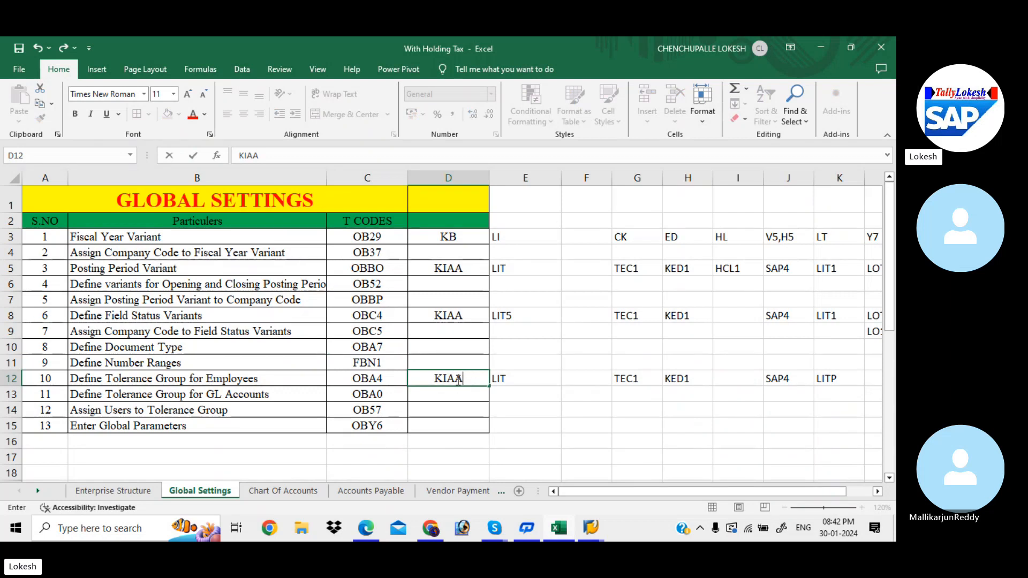
{"action": "key", "text": "Return"}
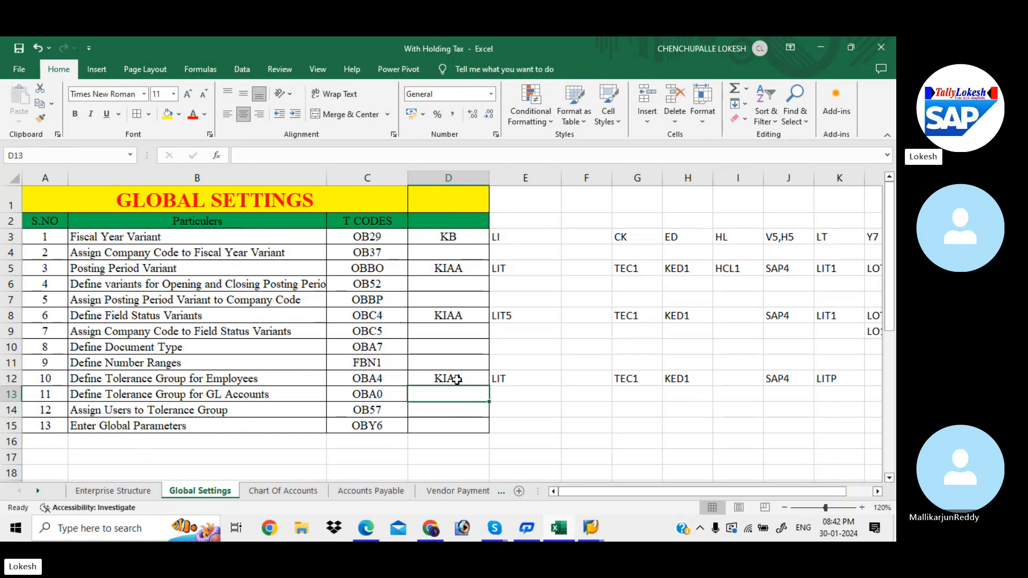
Step: Switch back to SAP and open transaction OBA0 for G/L account tolerance groups
{"action": "key", "text": "alt+Tab"}
{"action": "left_click", "coordinate": [101, 80]}
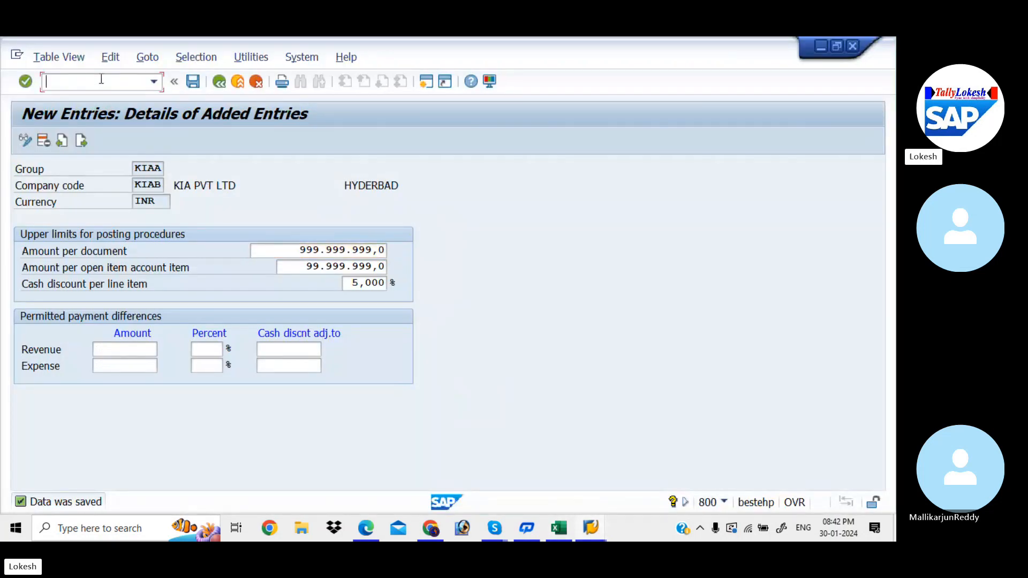
{"action": "type", "text": "/NO"}
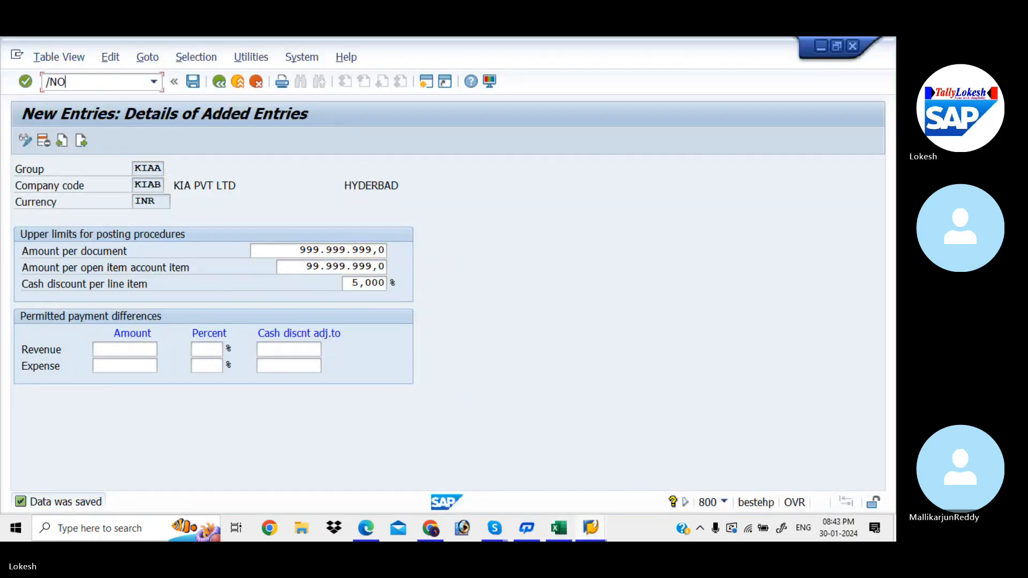
{"action": "type", "text": "BA0"}
{"action": "key", "text": "Return"}
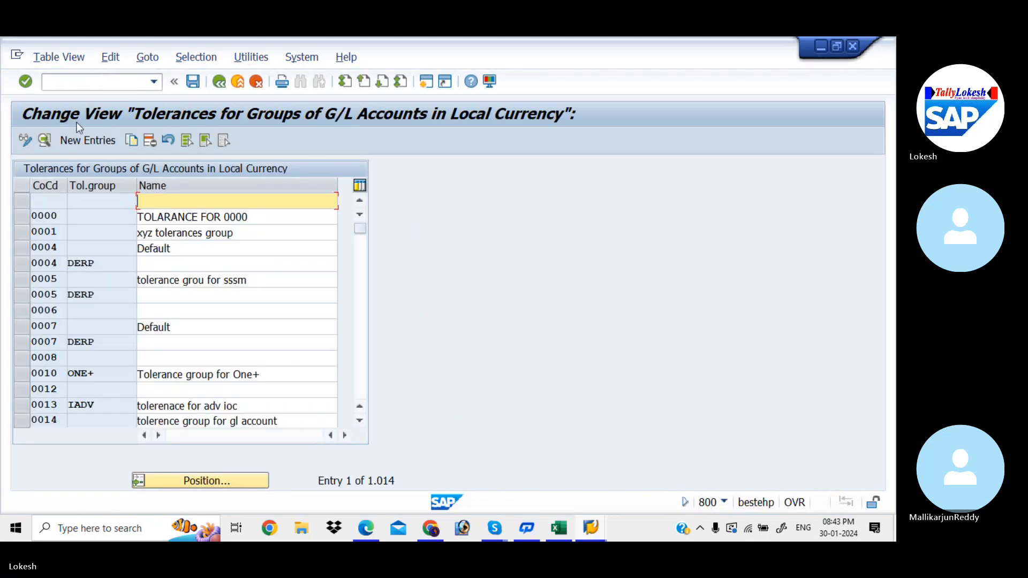
Step: Start a new G/L account tolerance entry with company code KIAB and tolerance group KIAA
{"action": "left_click", "coordinate": [83, 139]}
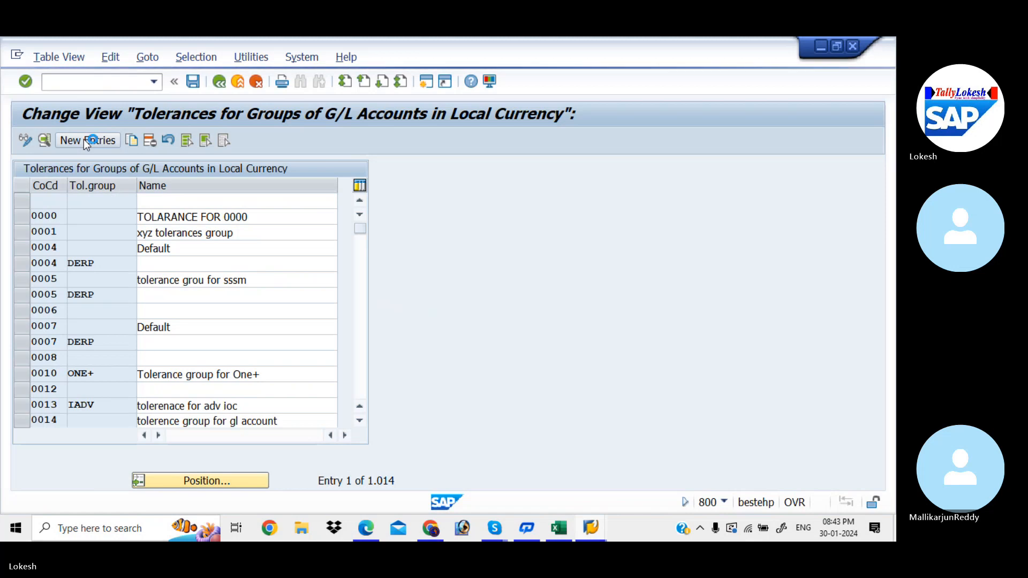
{"action": "type", "text": "K"}
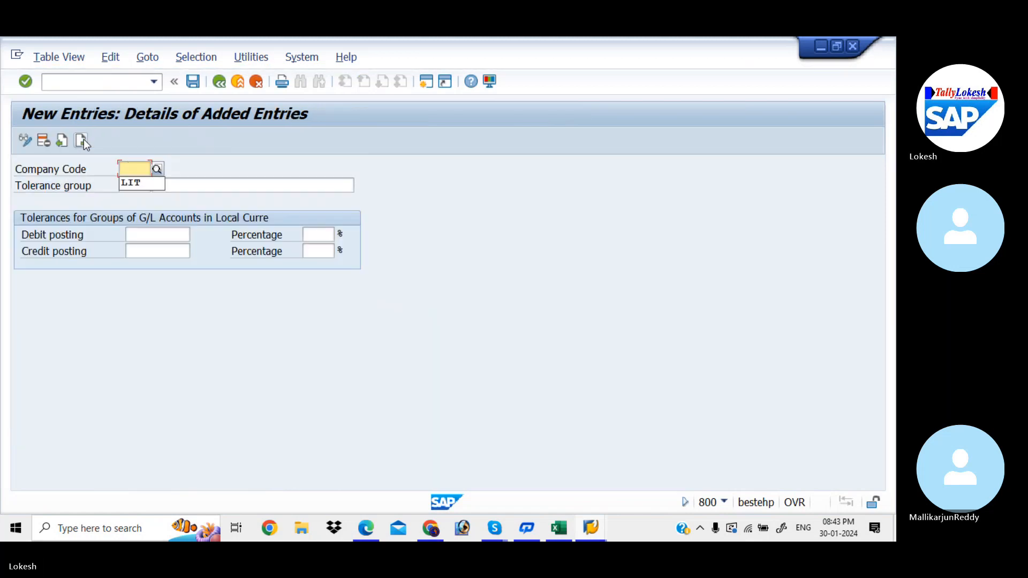
{"action": "type", "text": "IAB"}
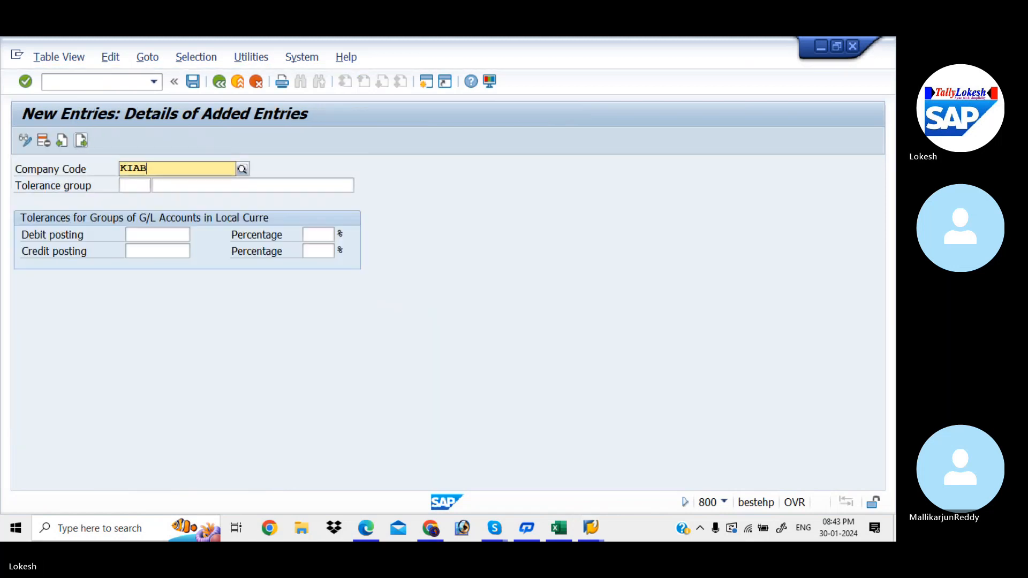
{"action": "key", "text": "Return"}
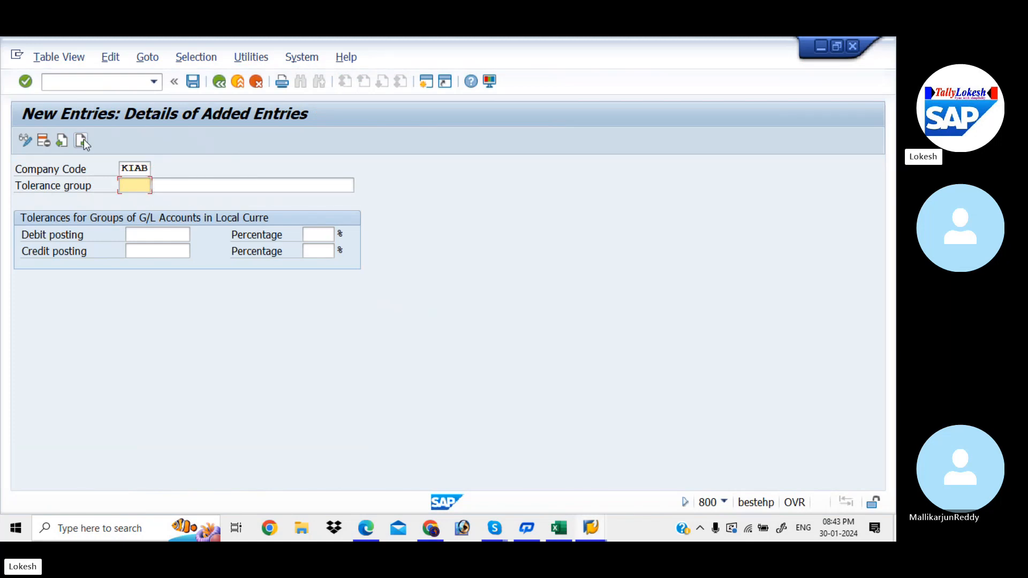
{"action": "key", "text": "BackSpace"}
{"action": "type", "text": "KIAA"}
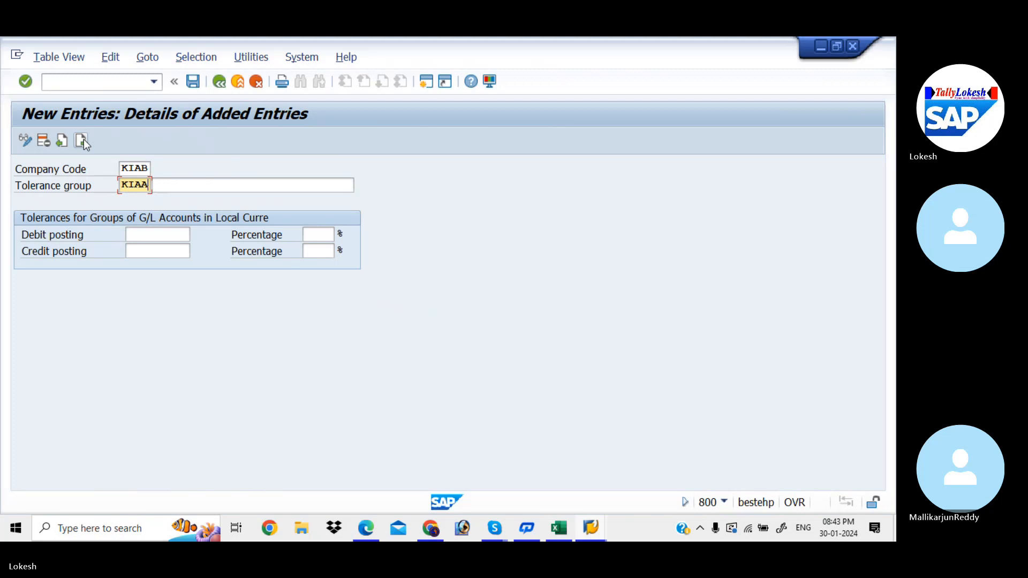
Step: Describe the G/L tolerance group as "Tolerance Troup For KIAA", adapting the earlier LIT description
{"action": "key", "text": "Tab"}
{"action": "key", "text": "Down"}
{"action": "key", "text": "Tab"}
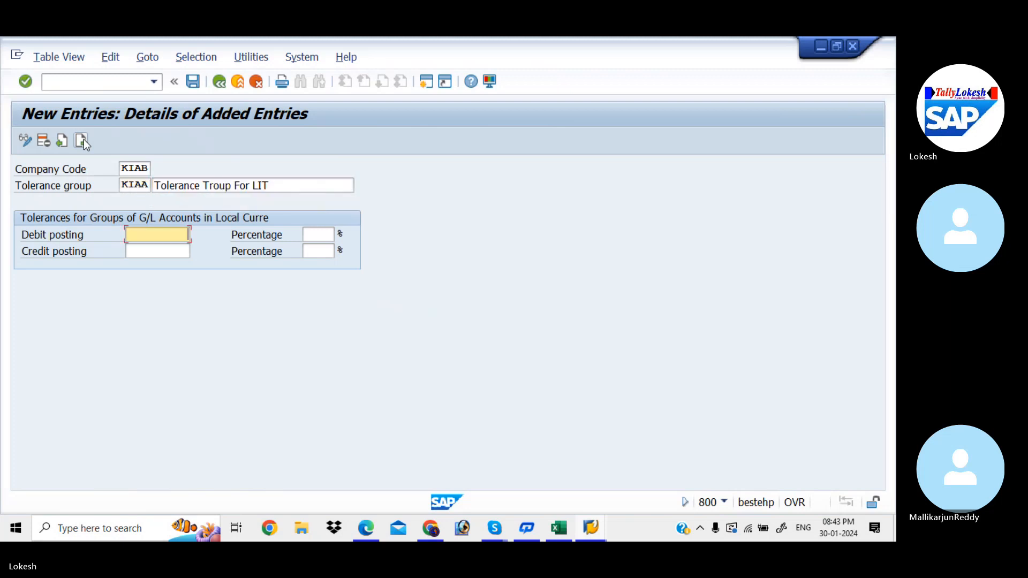
{"action": "left_click", "coordinate": [274, 189]}
{"action": "key", "text": "BackSpace"}
{"action": "key", "text": "BackSpace"}
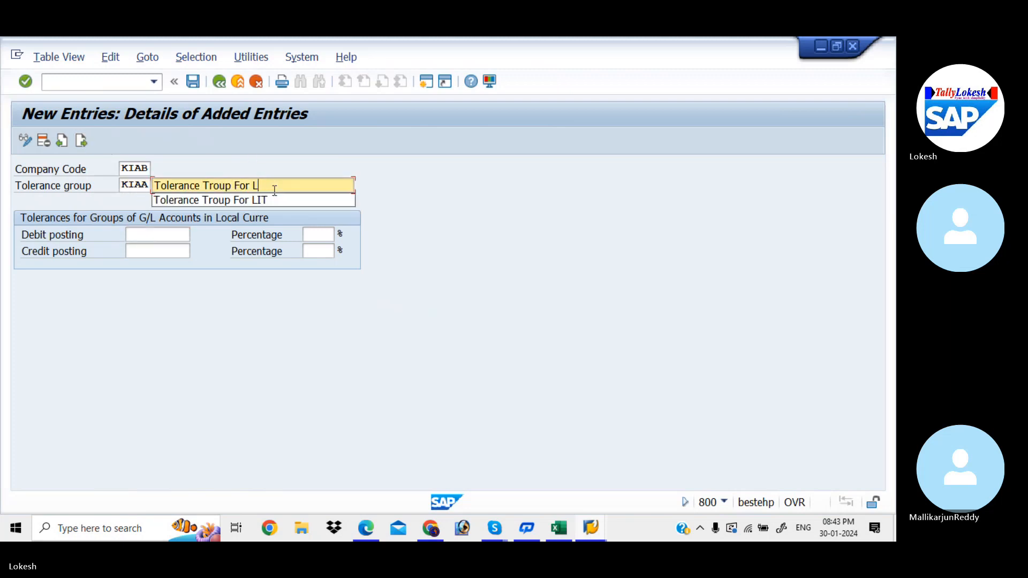
{"action": "type", "text": "KIAA"}
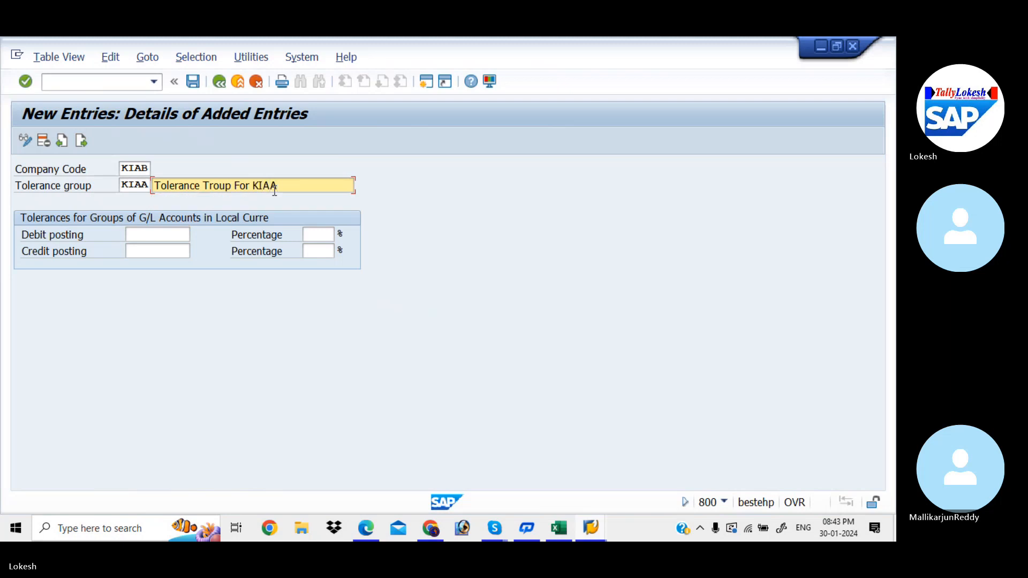
{"action": "left_click", "coordinate": [163, 235]}
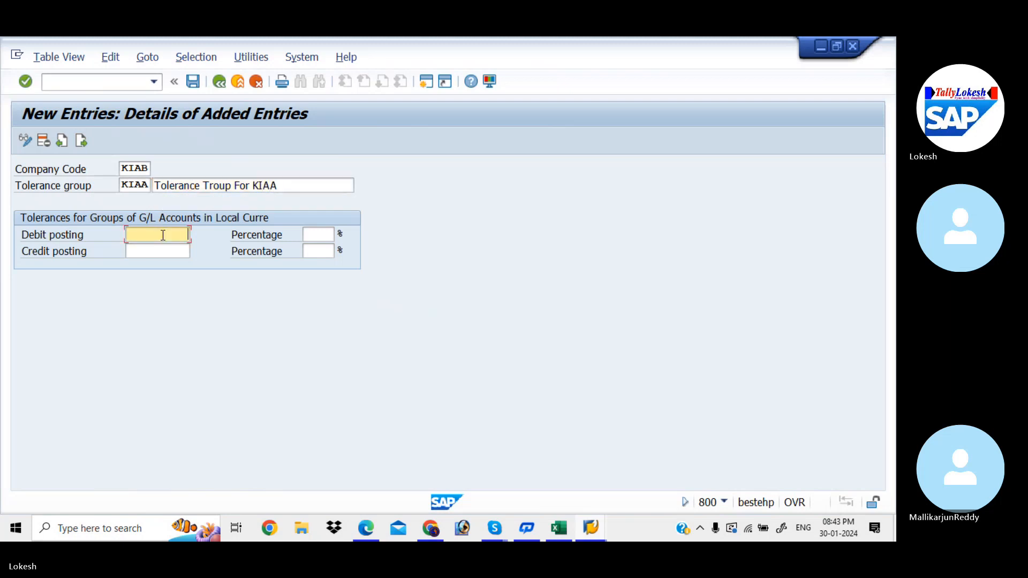
Step: Change the G/L tolerance group code to KIA1 and save the entry under the customizing request Global Settings for KIAA
{"action": "left_click", "coordinate": [149, 185]}
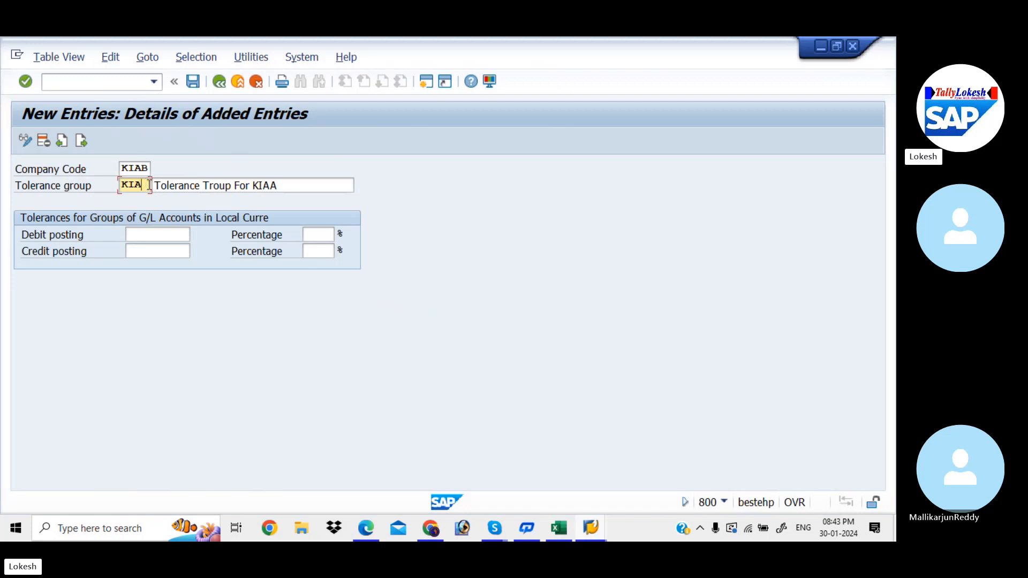
{"action": "type", "text": "1"}
{"action": "key", "text": "Return"}
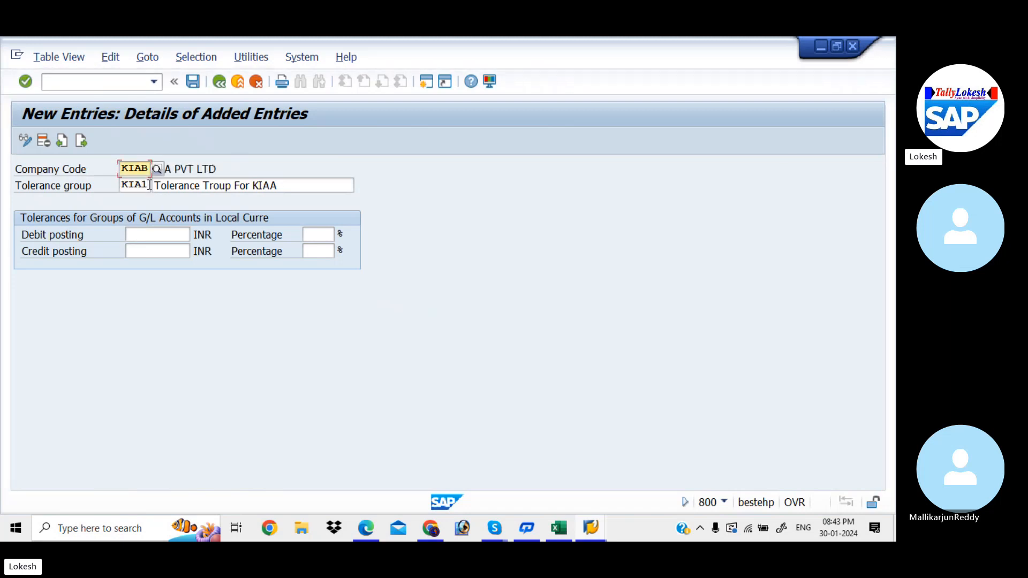
{"action": "left_click", "coordinate": [188, 84]}
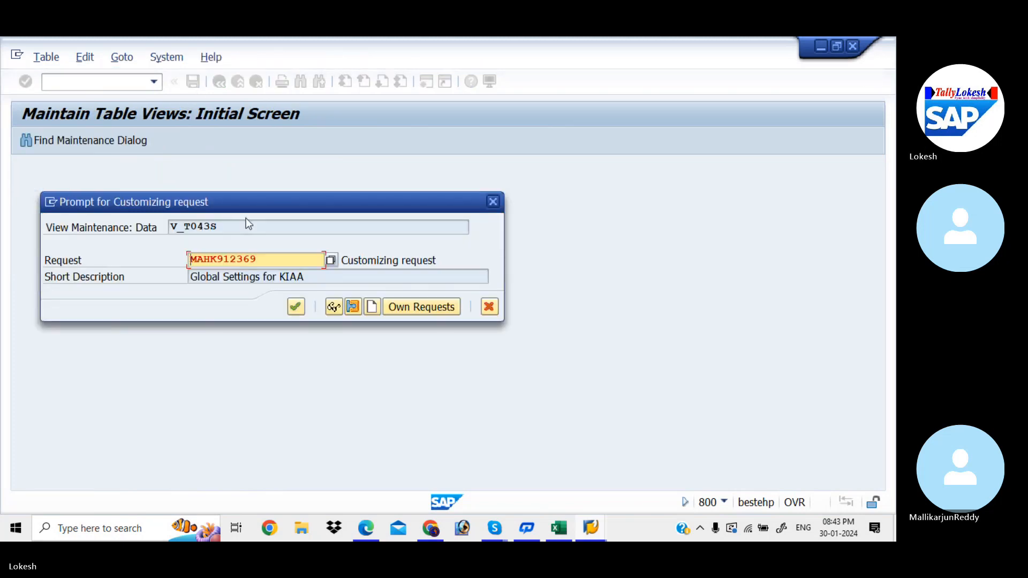
{"action": "left_click", "coordinate": [295, 304]}
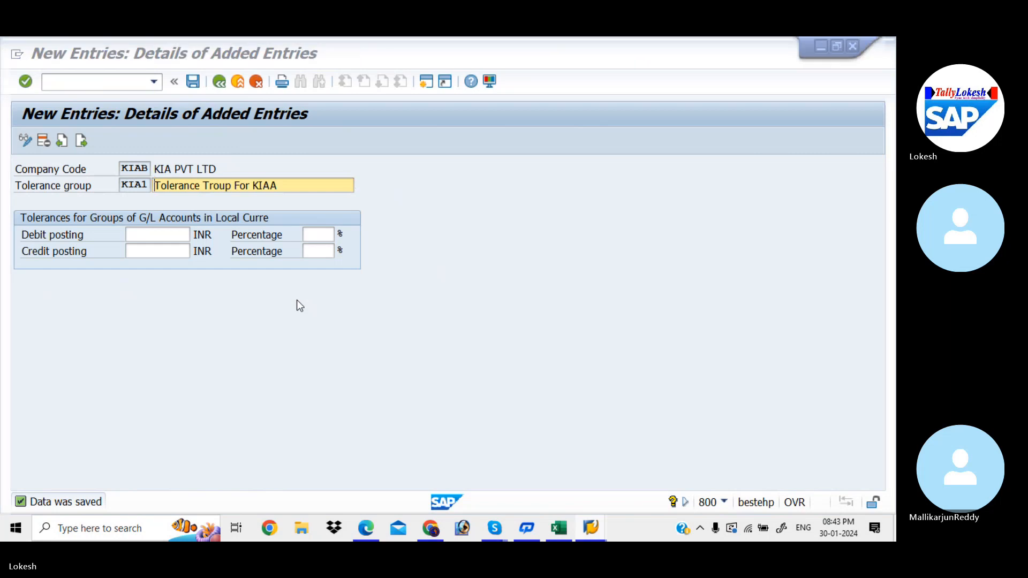
Step: Review the Excel checklist and the global settings PDF for the user-to-tolerance-group assignment and its transaction code
{"action": "key", "text": "alt+Tab"}
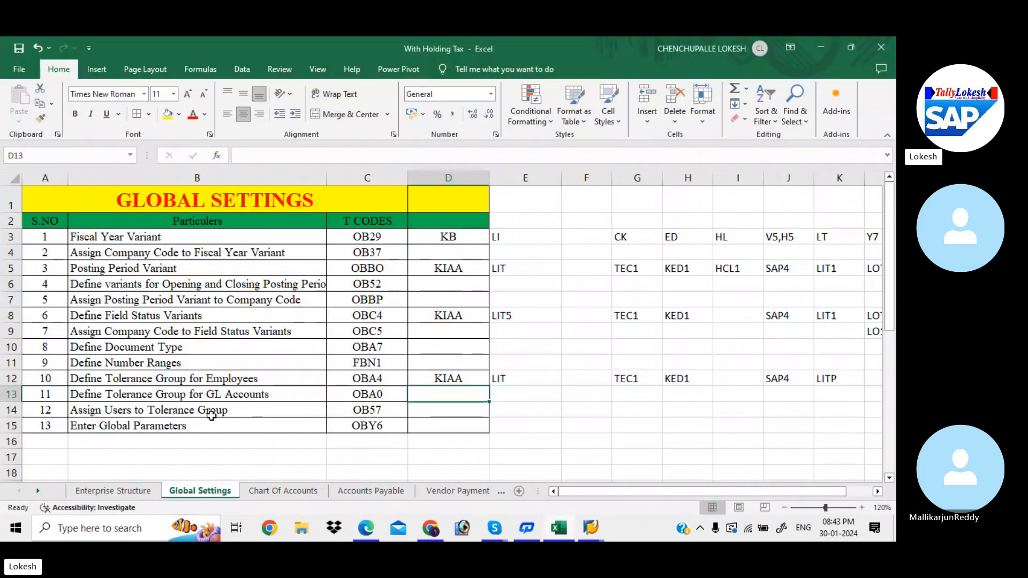
{"action": "left_click", "coordinate": [238, 410]}
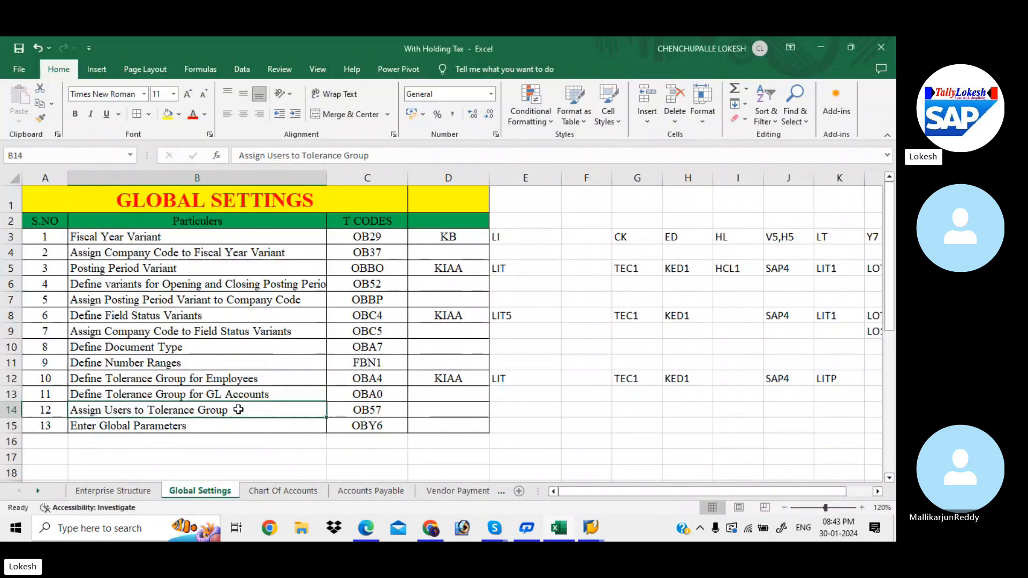
{"action": "left_click", "coordinate": [436, 411]}
{"action": "key", "text": "alt+Tab"}
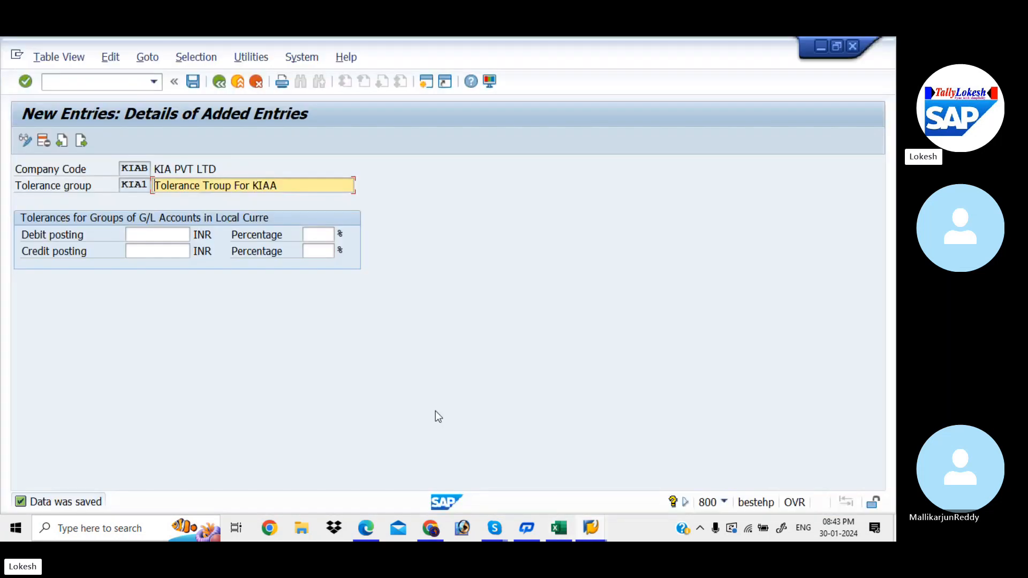
{"action": "left_click", "coordinate": [366, 529]}
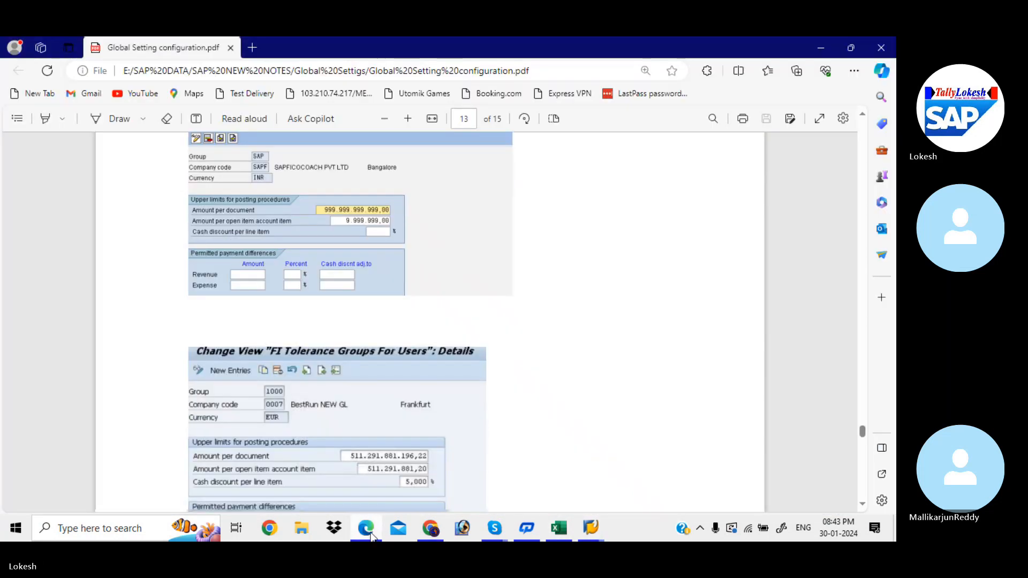
{"action": "scroll", "coordinate": [373, 538], "scroll_direction": "down", "scroll_amount": 11}
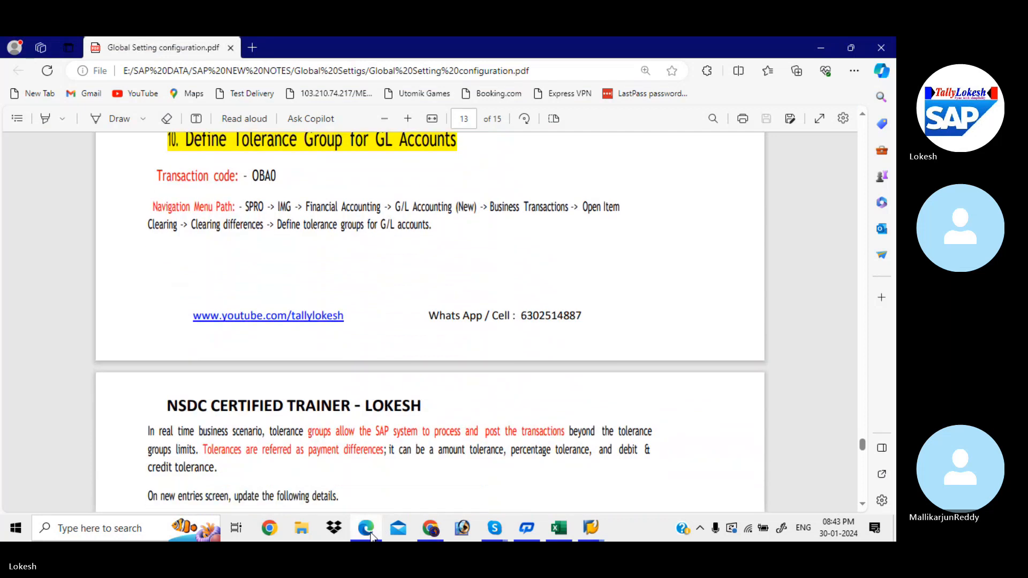
{"action": "scroll", "coordinate": [373, 538], "scroll_direction": "down", "scroll_amount": 4}
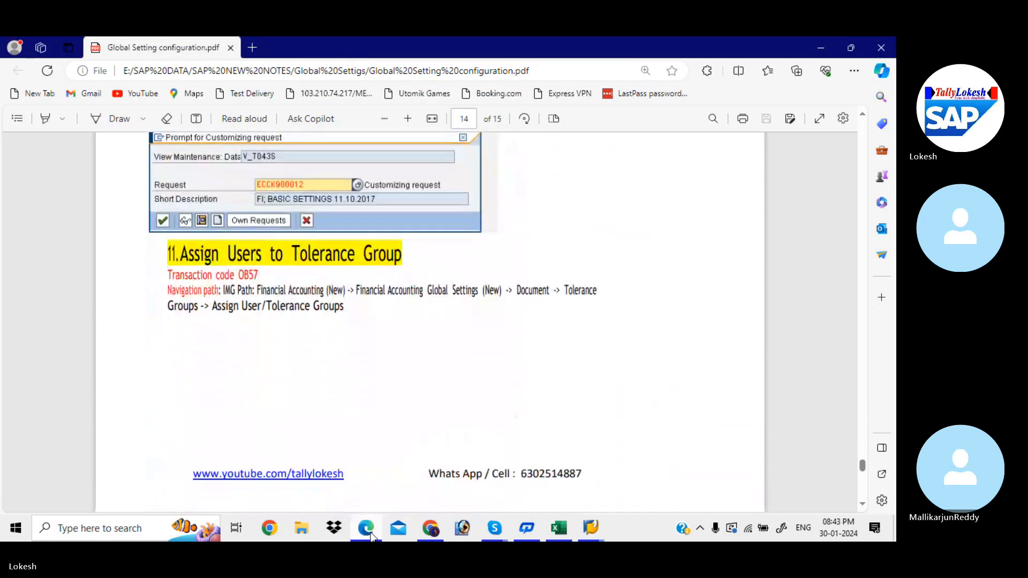
{"action": "scroll", "coordinate": [373, 538], "scroll_direction": "down", "scroll_amount": 4}
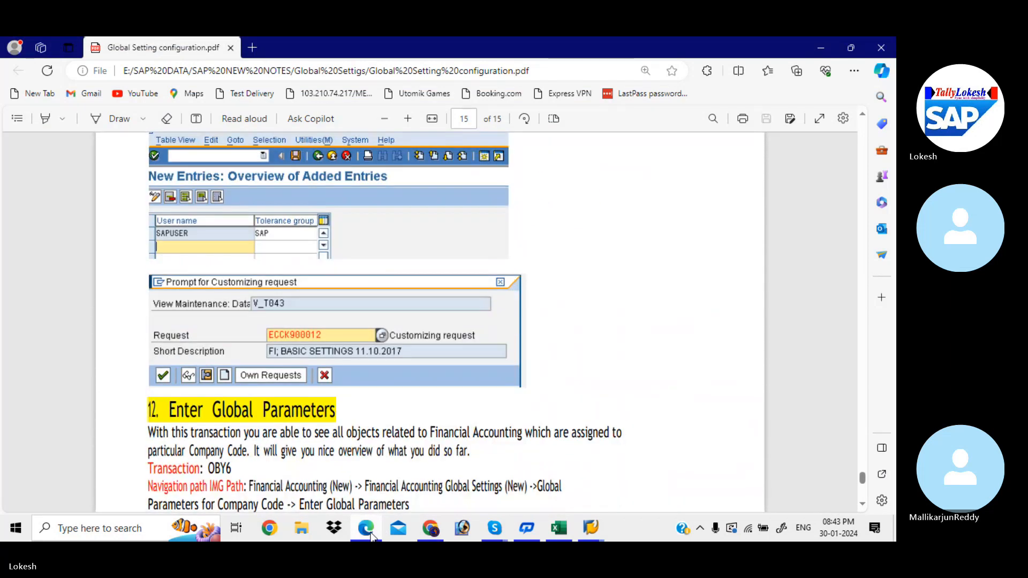
{"action": "key", "text": "alt+Tab"}
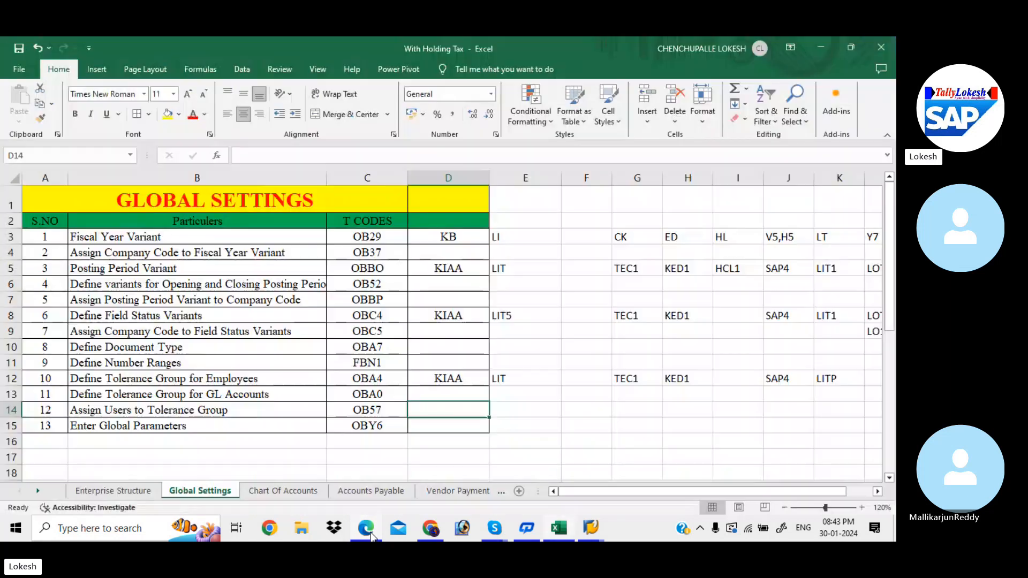
Step: Switch back to SAP and open transaction OB57 for assigning users to tolerance groups
{"action": "key", "text": "alt+Tab"}
{"action": "key", "text": "Tab"}
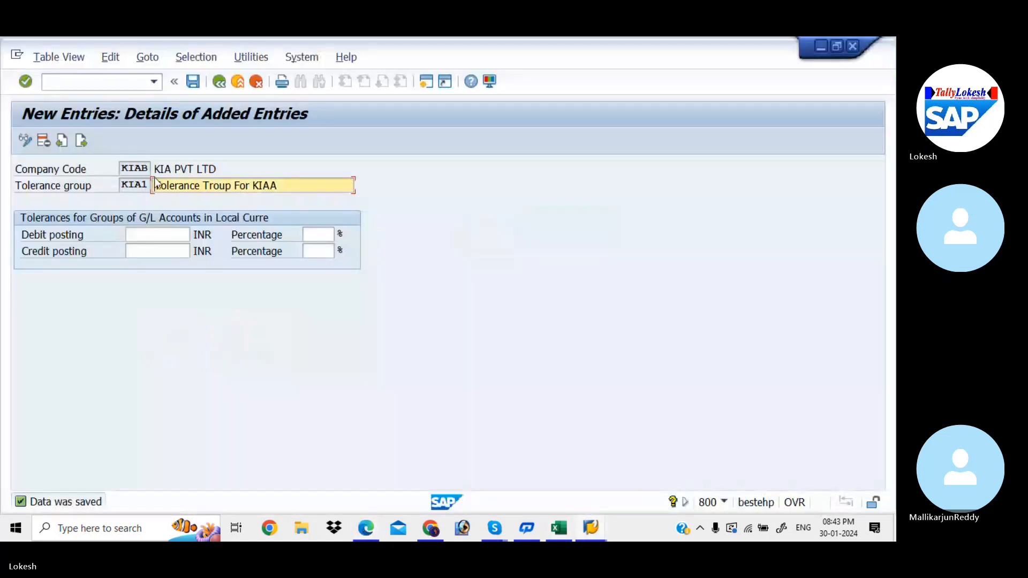
{"action": "left_click", "coordinate": [107, 83]}
{"action": "type", "text": "/"}
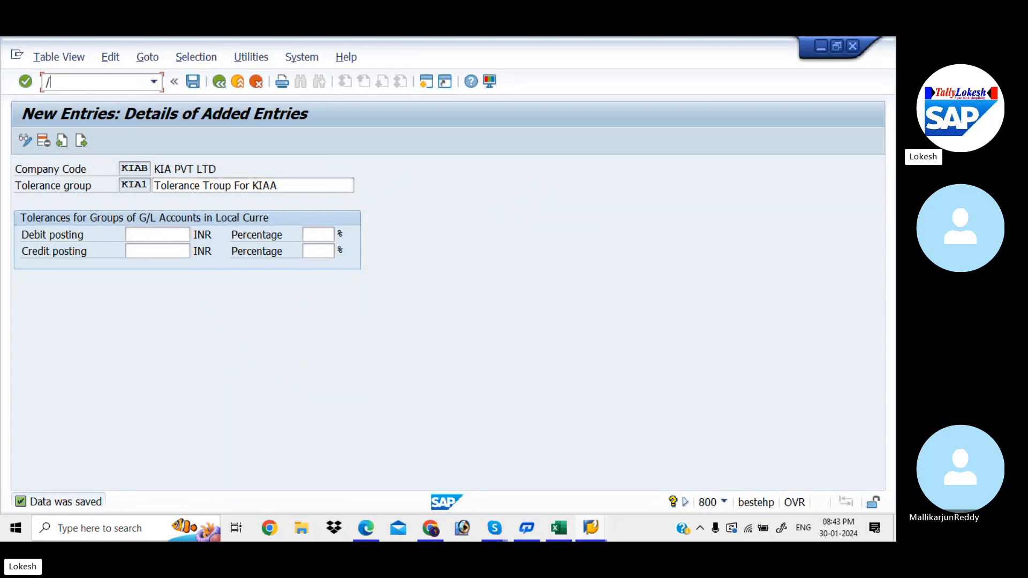
{"action": "type", "text": "NOB57"}
{"action": "key", "text": "Return"}
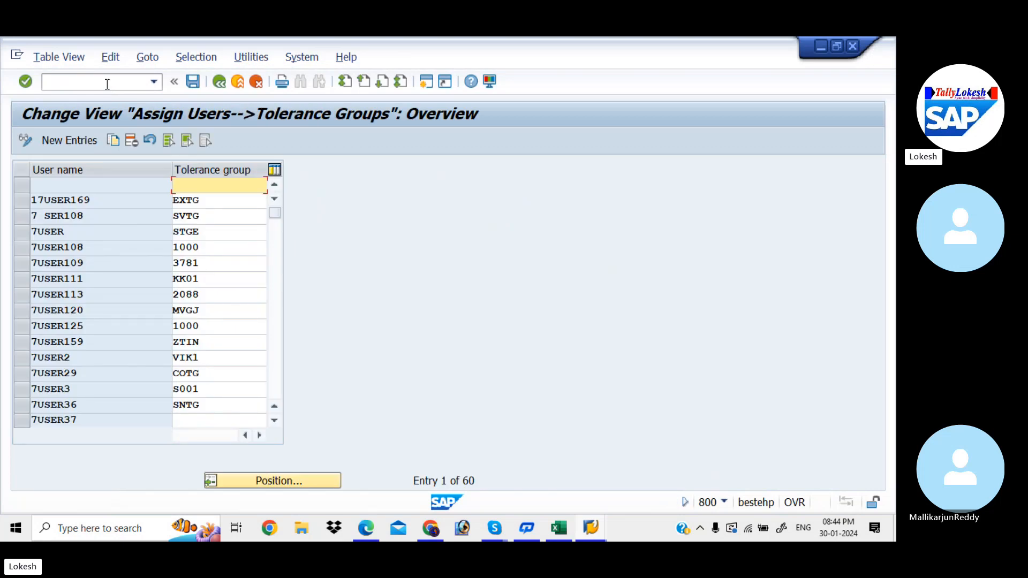
Step: Try to assign user FIUSER42 to tolerance group KIAA through a new entry
{"action": "left_click", "coordinate": [78, 140]}
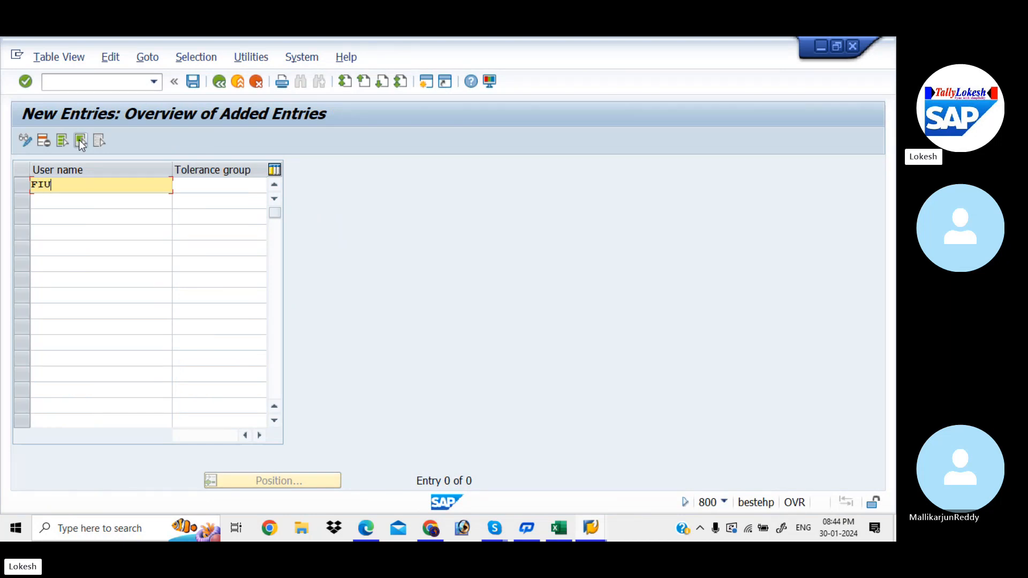
{"action": "type", "text": "FIUSER42"}
{"action": "key", "text": "Tab"}
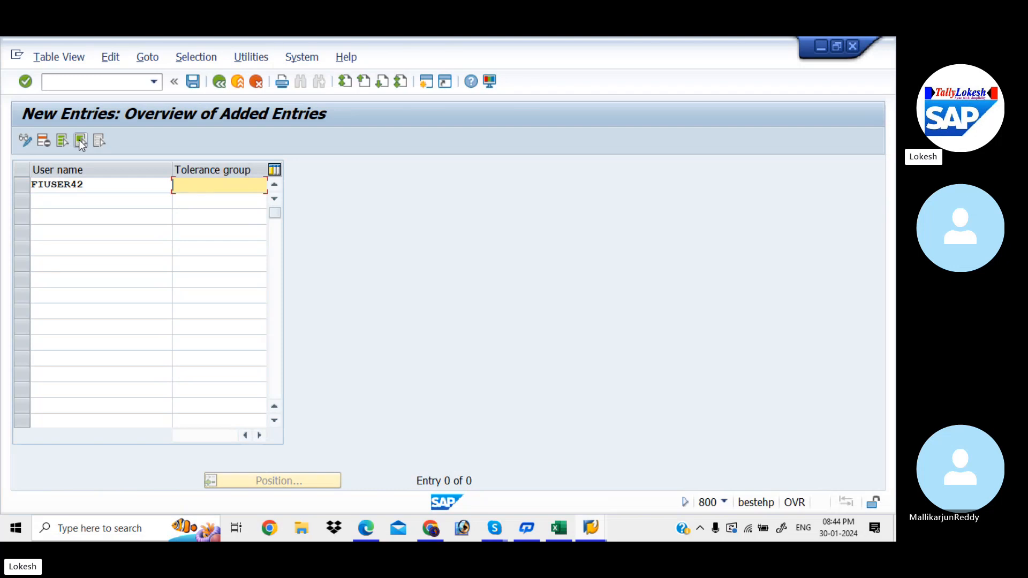
{"action": "type", "text": "KIAA"}
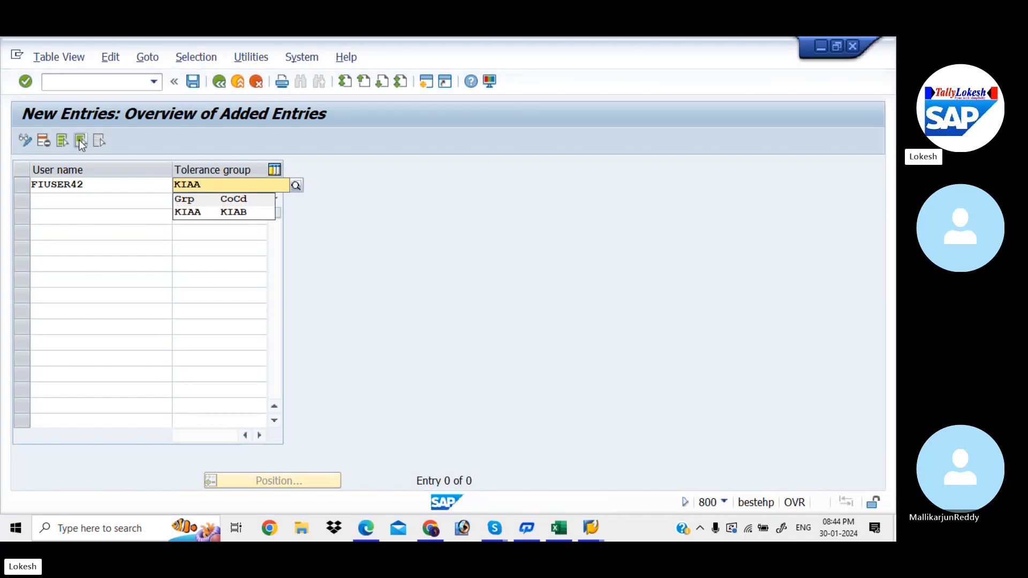
{"action": "key", "text": "Down"}
{"action": "key", "text": "Return"}
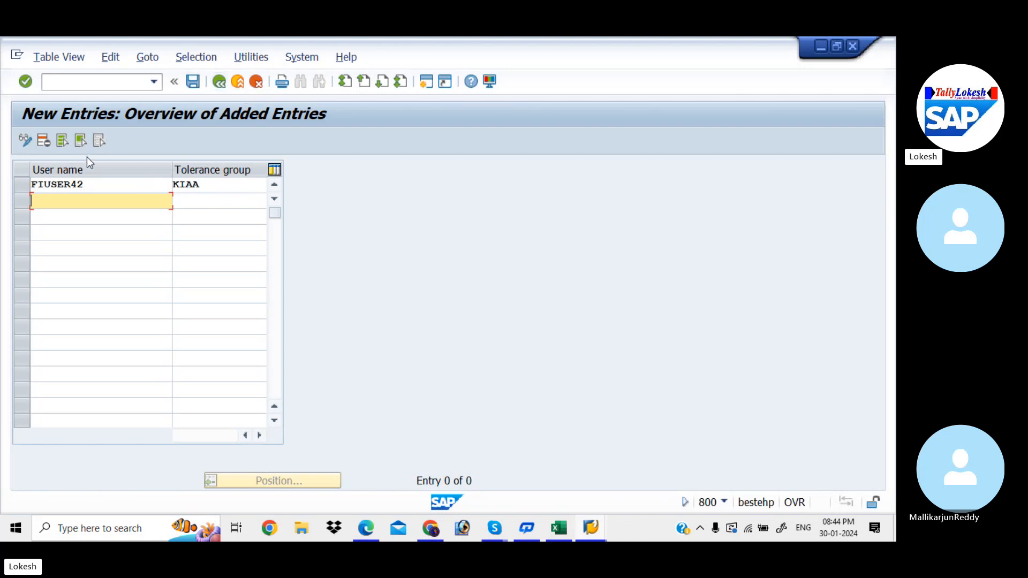
Step: Check the employee tolerance group code in the Excel global settings checklist, then return to SAP
{"action": "left_click", "coordinate": [556, 524]}
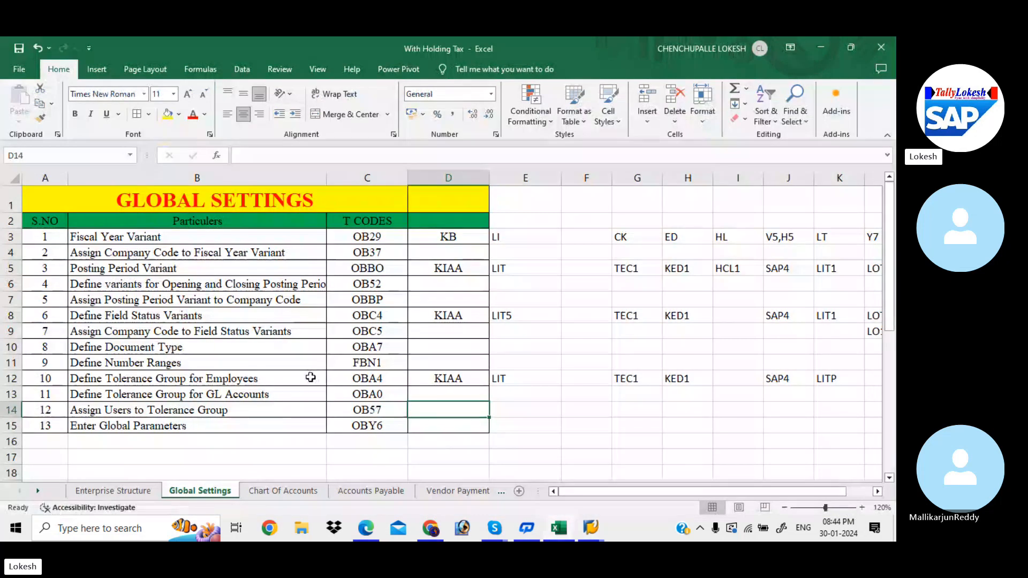
{"action": "left_click", "coordinate": [279, 378]}
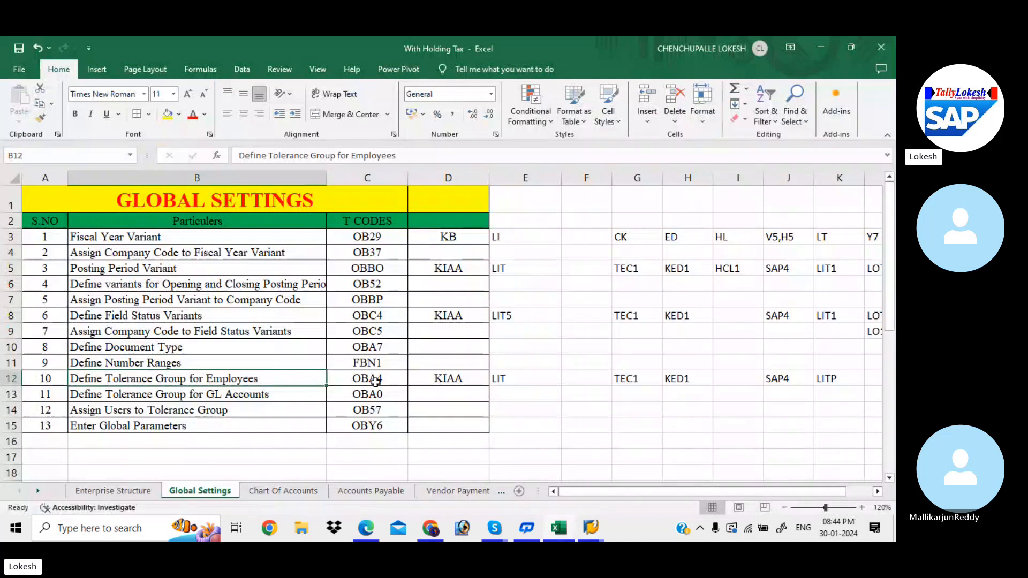
{"action": "left_click", "coordinate": [430, 383]}
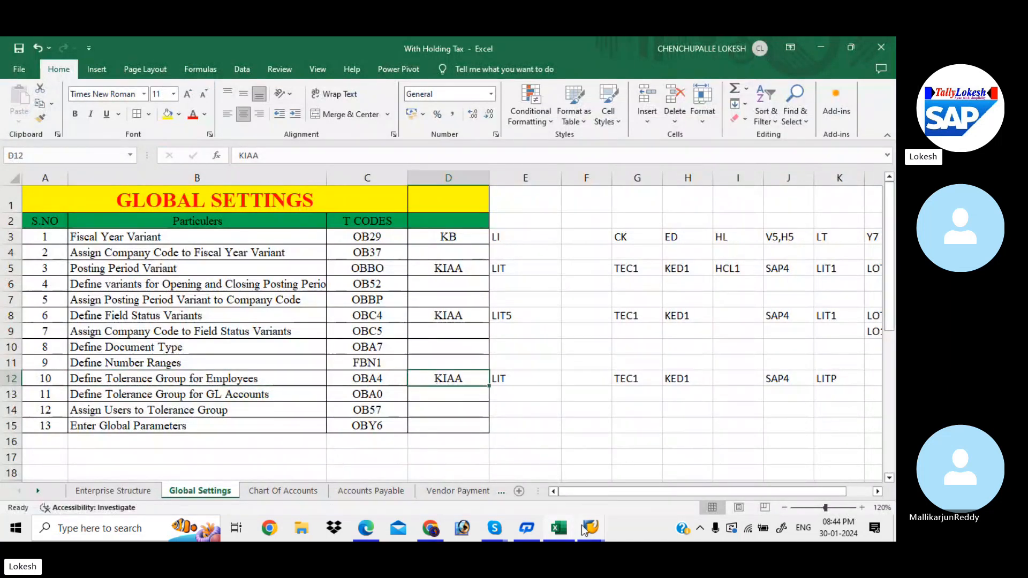
{"action": "mouse_move", "coordinate": [589, 535]}
{"action": "left_click", "coordinate": [630, 480]}
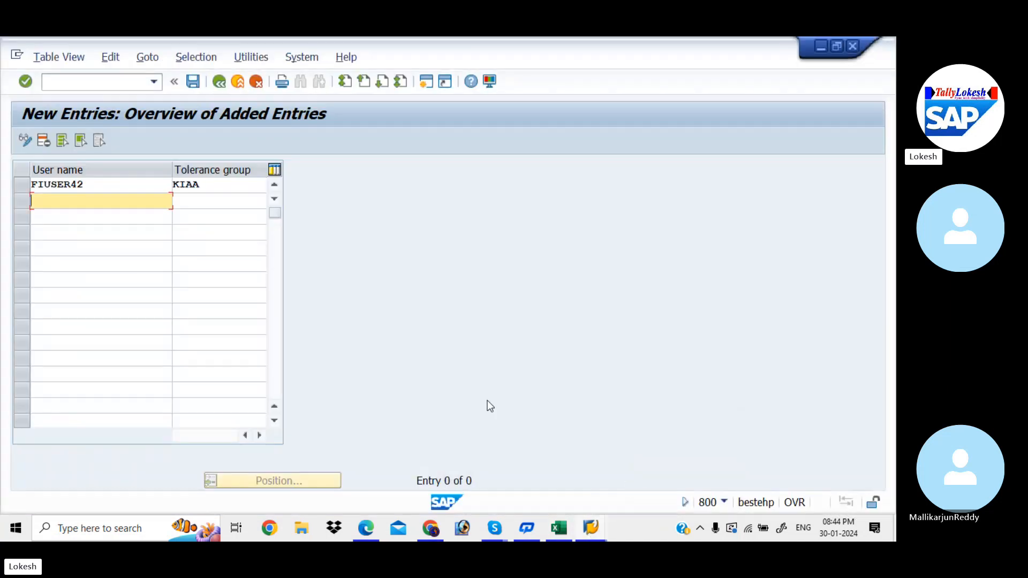
Step: Discard the unsaved FIUSER42 entry and return to the overview of user assignments
{"action": "left_click", "coordinate": [219, 81]}
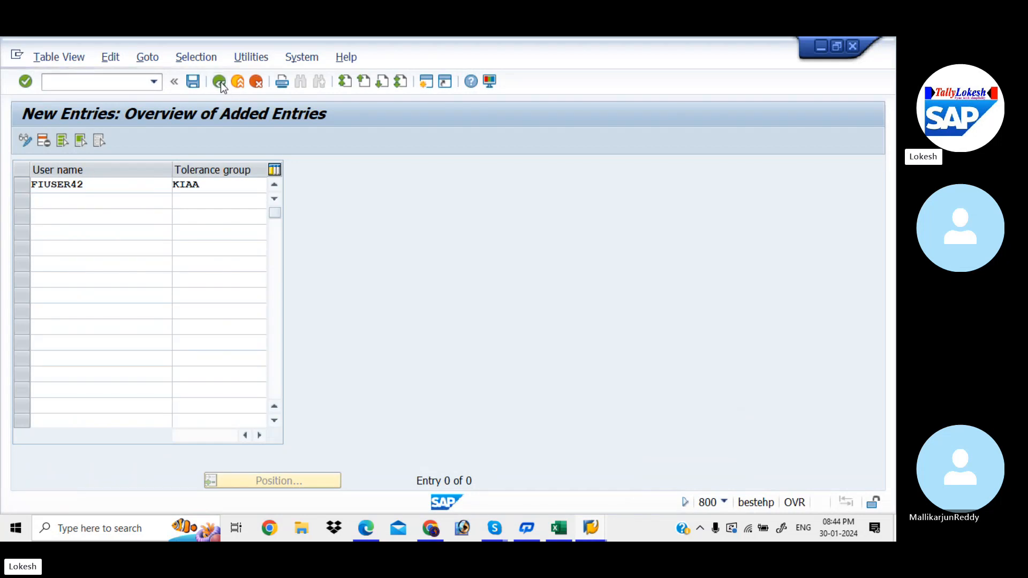
{"action": "left_click", "coordinate": [258, 83]}
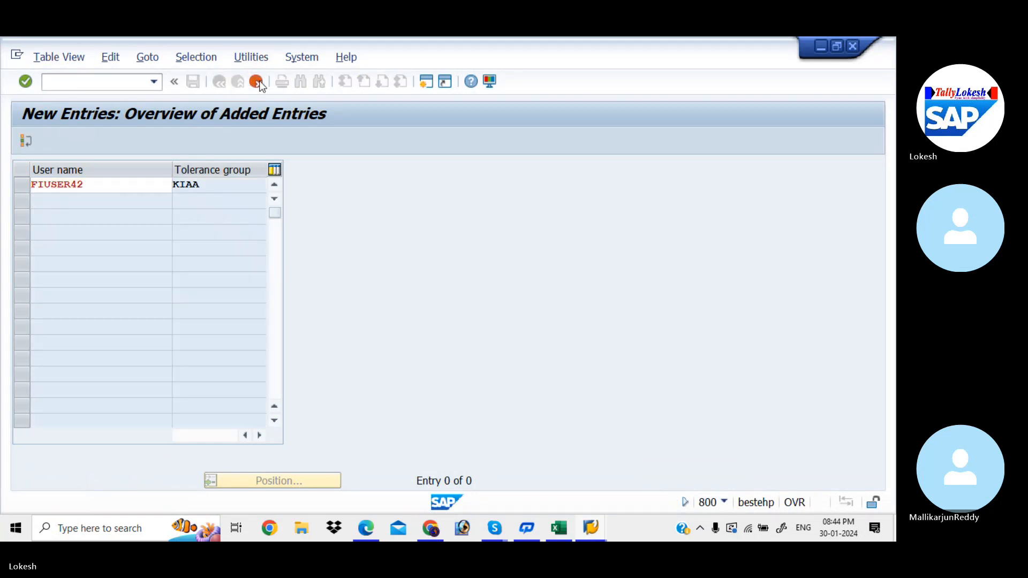
{"action": "left_click", "coordinate": [278, 322]}
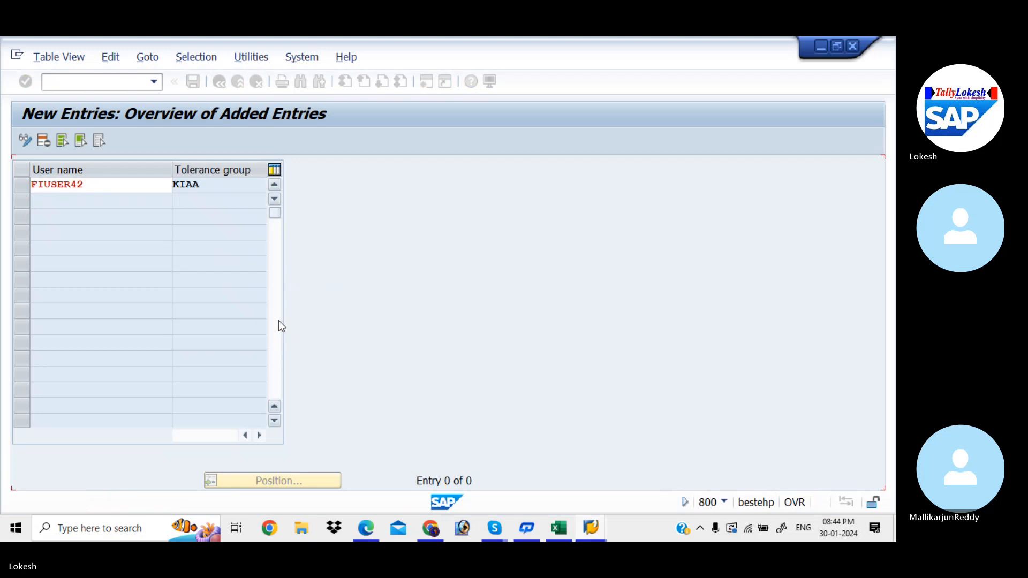
{"action": "left_click", "coordinate": [218, 82]}
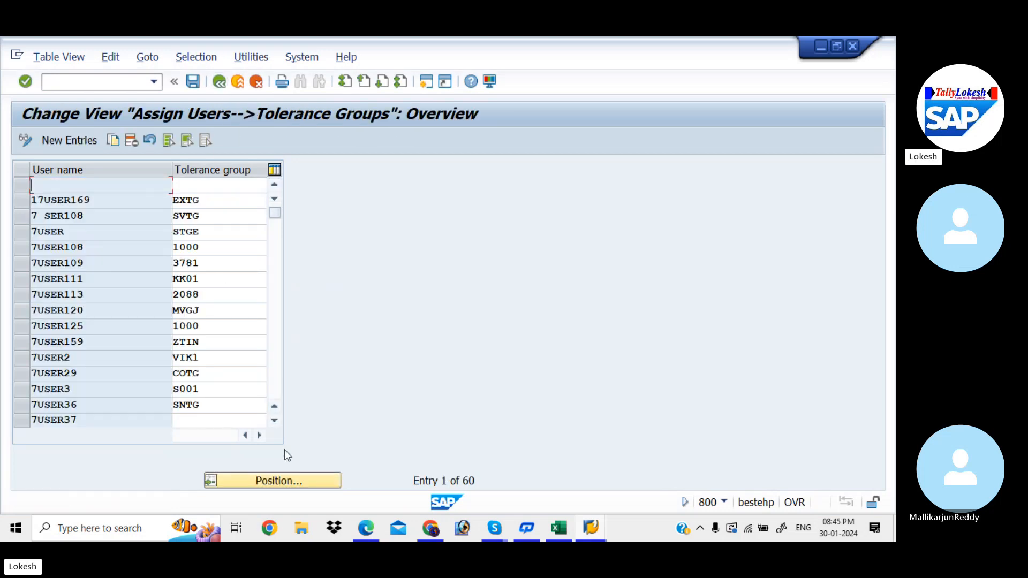
Step: Position the list of user assignments at the existing entry for FIUSER42
{"action": "left_click", "coordinate": [290, 478]}
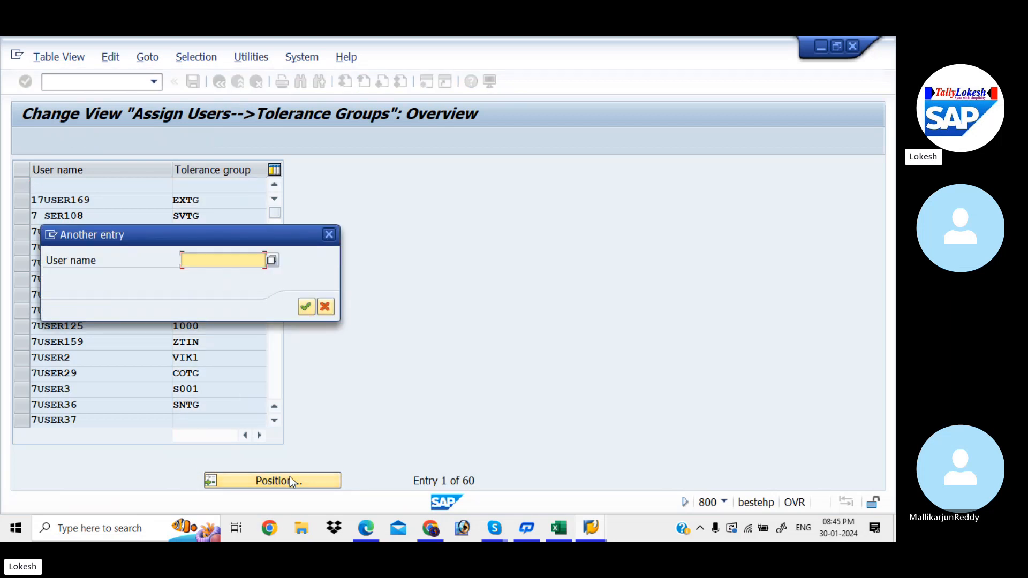
{"action": "type", "text": "F"}
{"action": "key", "text": "Down"}
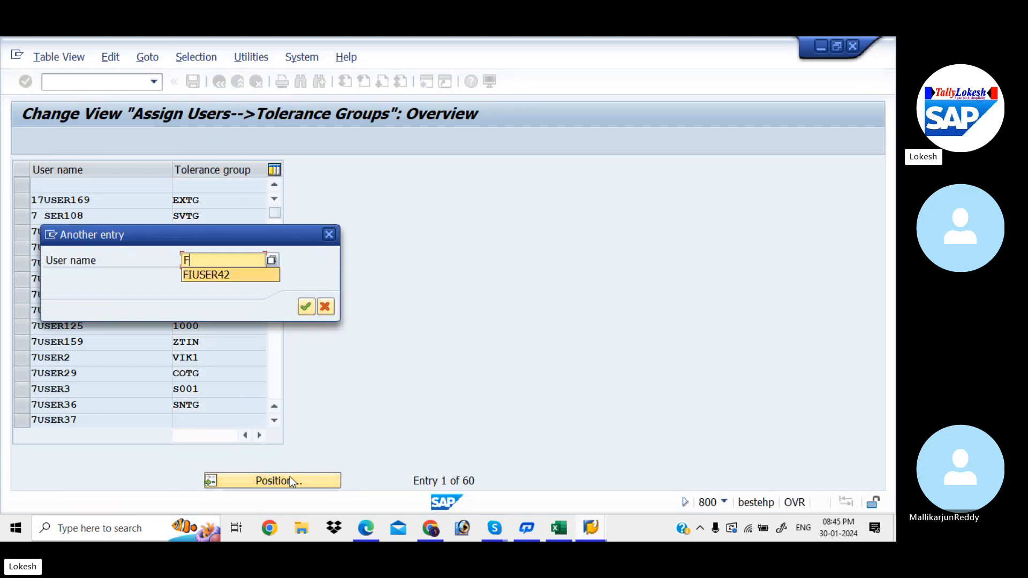
{"action": "key", "text": "Tab"}
{"action": "key", "text": "Return"}
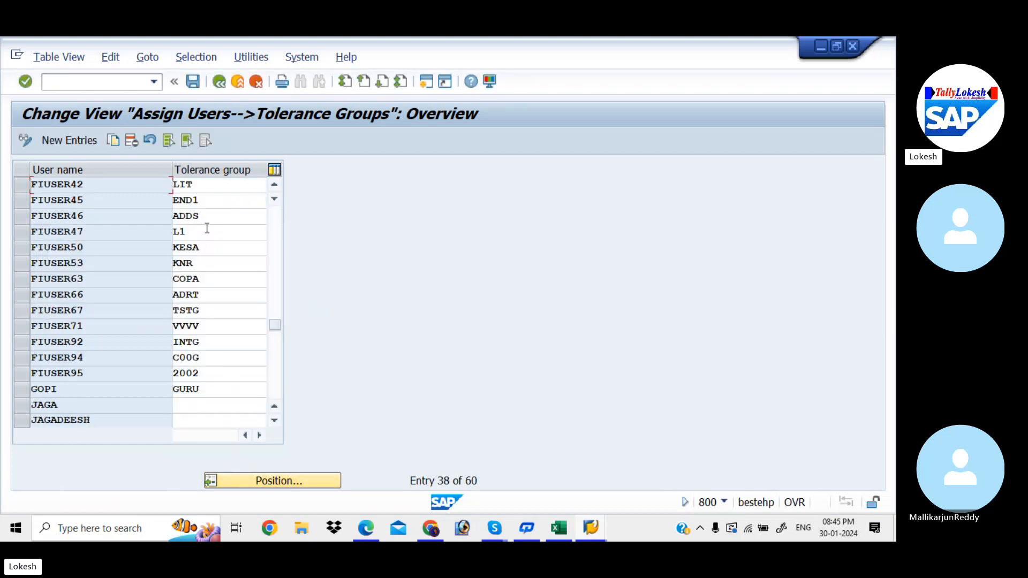
Step: Set FIUSER42's tolerance group to KIAA and save it under the customizing request Global Settings for KIAA
{"action": "left_click", "coordinate": [205, 184]}
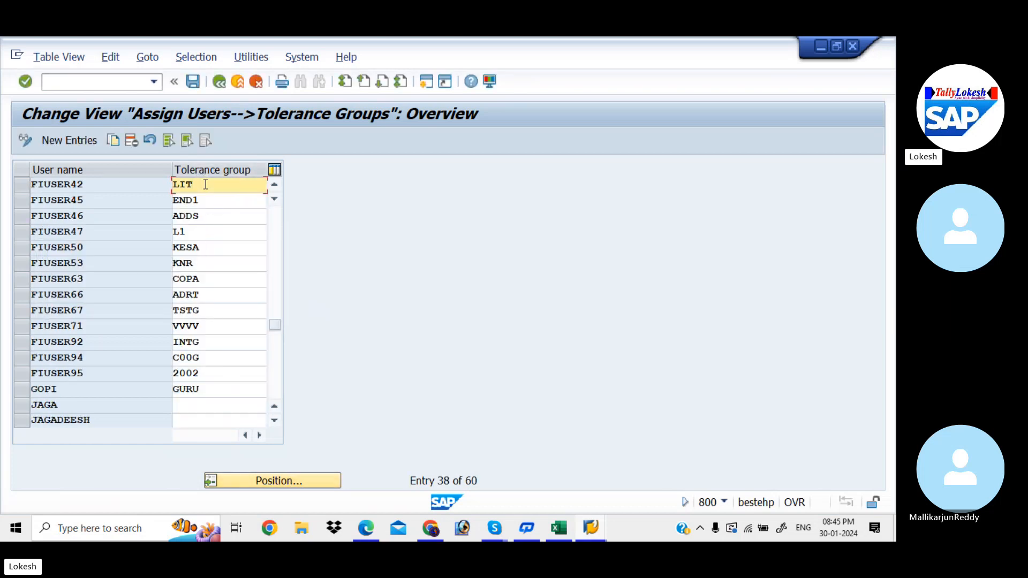
{"action": "key", "text": "BackSpace"}
{"action": "key", "text": "BackSpace"}
{"action": "type", "text": "KIAA"}
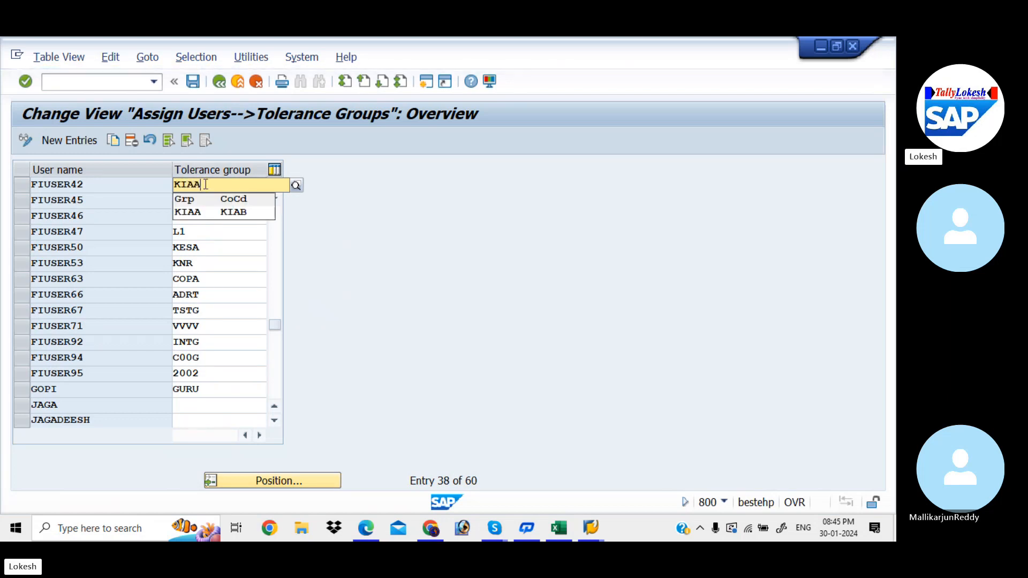
{"action": "key", "text": "Down"}
{"action": "key", "text": "Return"}
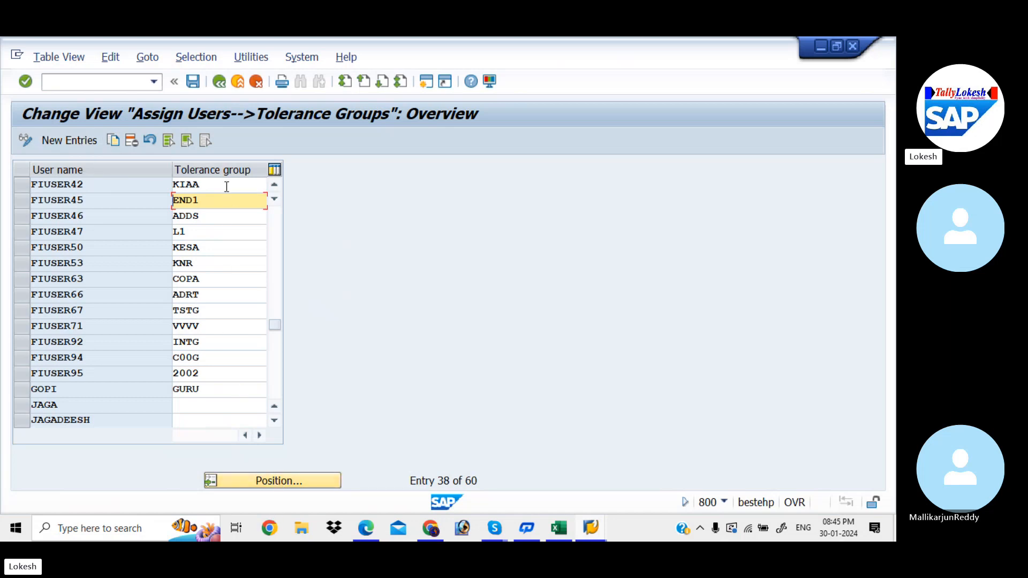
{"action": "left_click", "coordinate": [196, 81]}
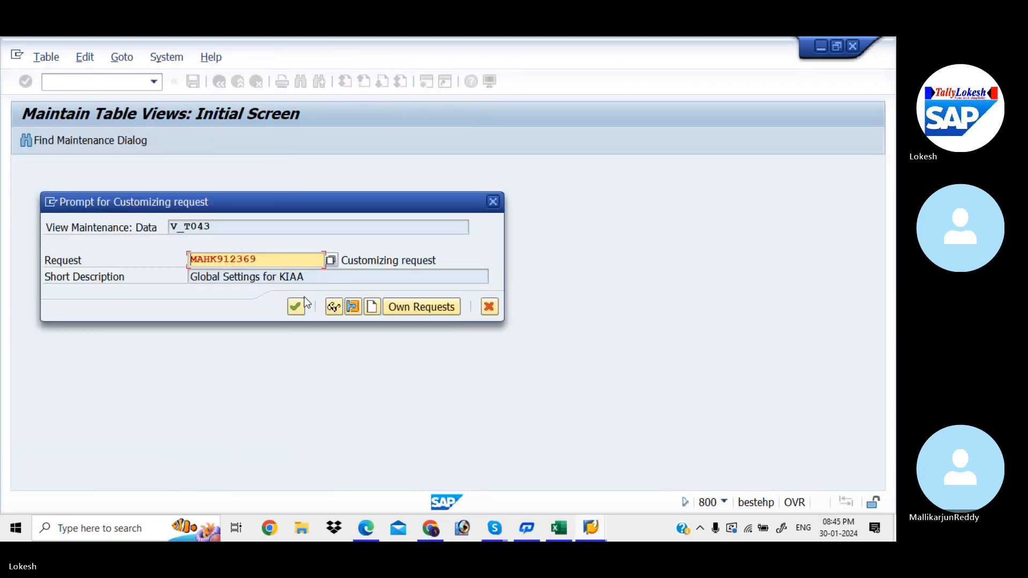
{"action": "left_click", "coordinate": [295, 307]}
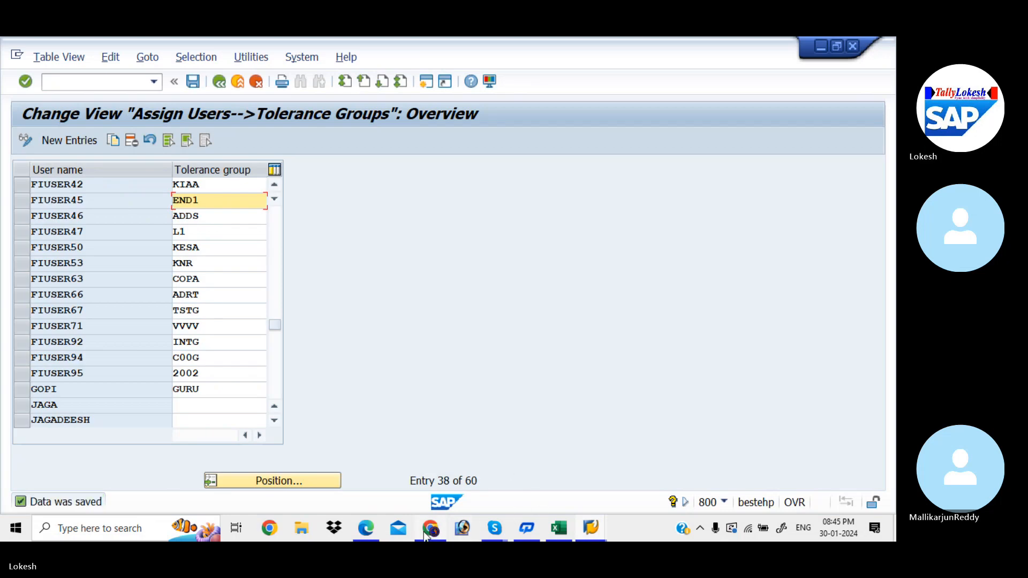
Step: Check the global parameters code in the Excel checklist and open transaction OBY6 in SAP
{"action": "left_click", "coordinate": [564, 535]}
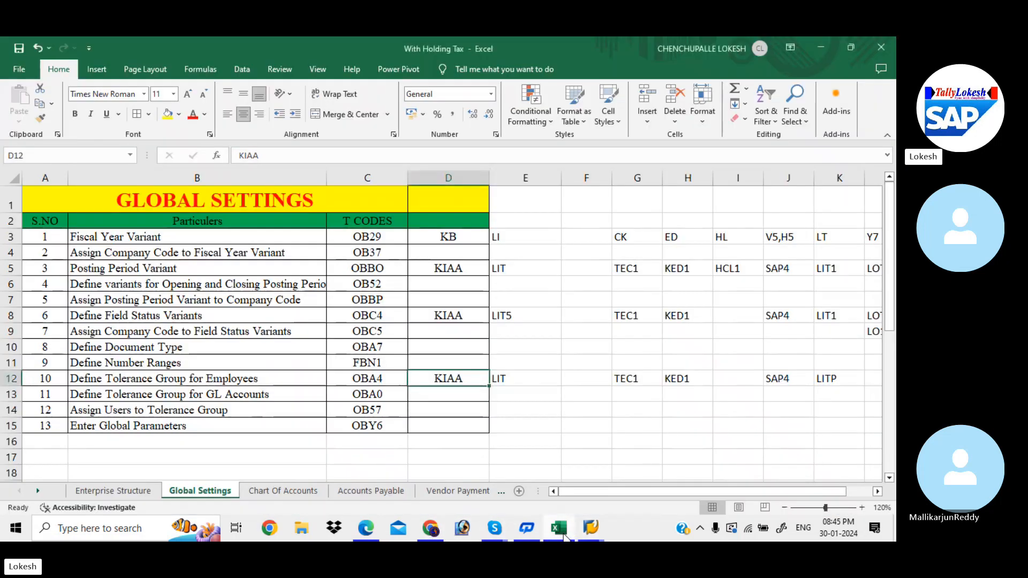
{"action": "left_click", "coordinate": [564, 535]}
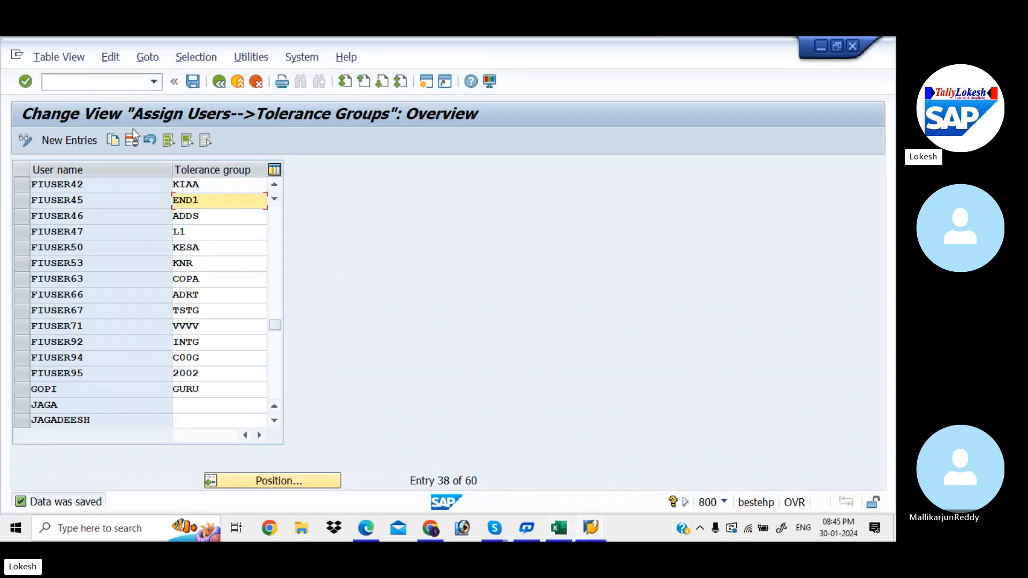
{"action": "left_click", "coordinate": [104, 79]}
{"action": "type", "text": "/NOBB"}
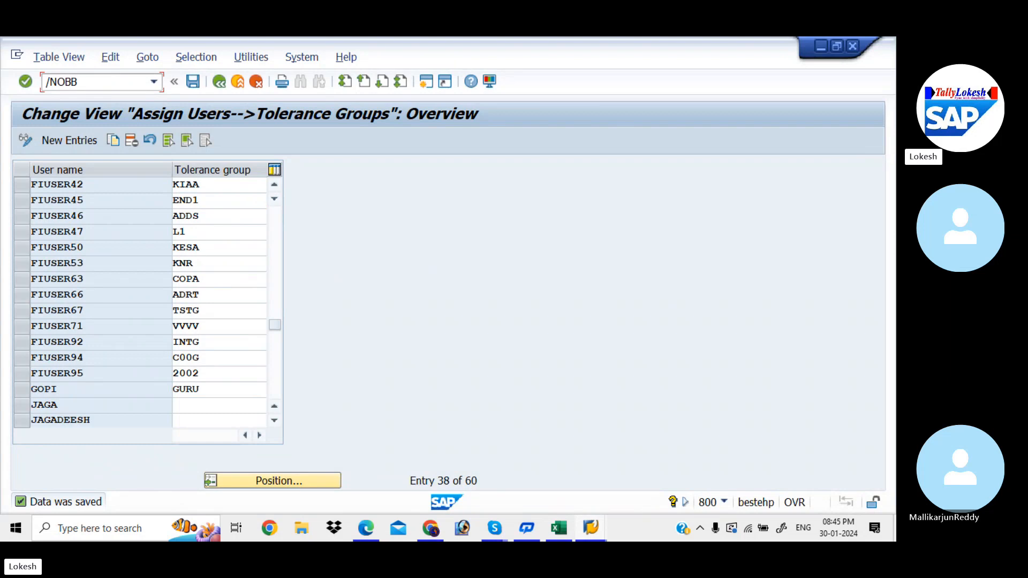
{"action": "key", "text": "BackSpace"}
{"action": "type", "text": "Y6"}
{"action": "key", "text": "Return"}
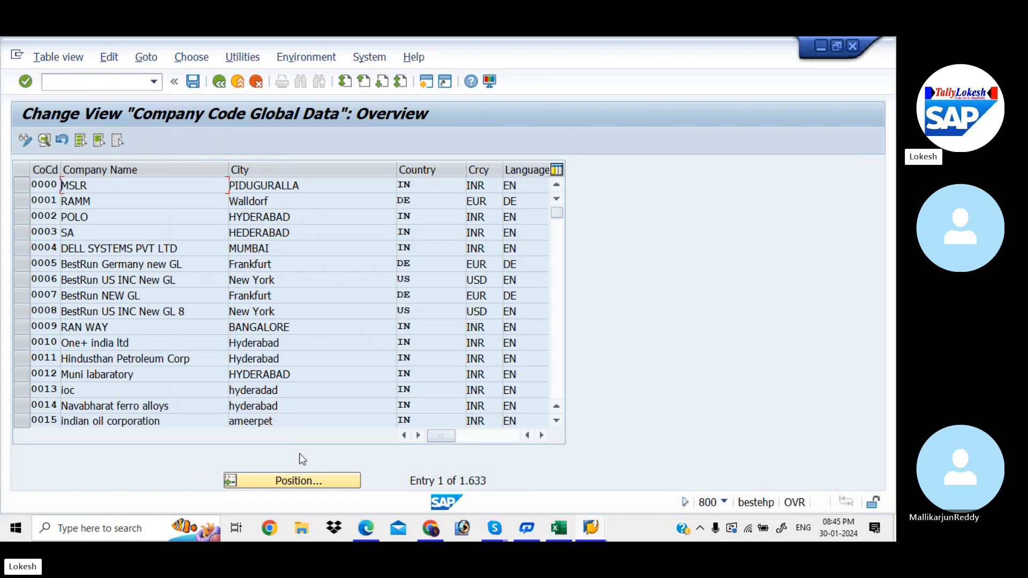
Step: Position the company code list at KIAB and open its global data details
{"action": "left_click", "coordinate": [313, 482]}
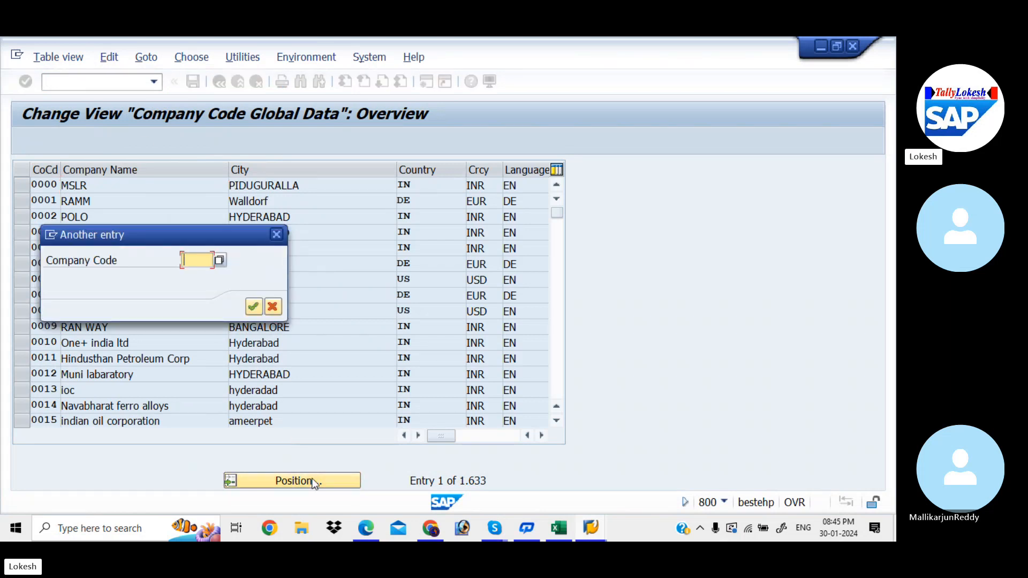
{"action": "type", "text": "KIAB"}
{"action": "key", "text": "Return"}
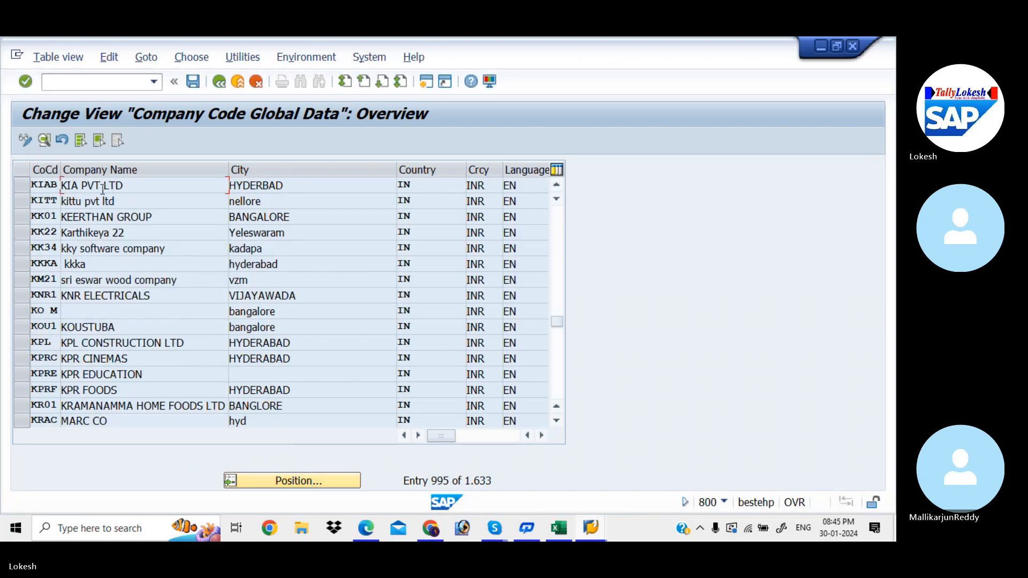
{"action": "double_click", "coordinate": [330, 186]}
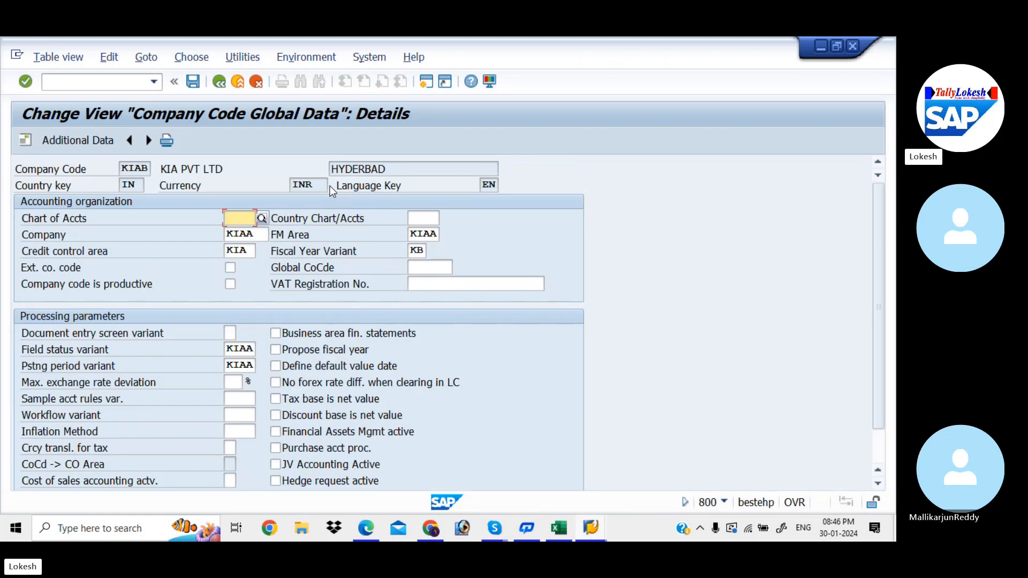
Step: Review KIAB's assigned company, FM area, credit control area, fiscal year variant, field status variant and posting period variant
{"action": "left_click", "coordinate": [254, 234]}
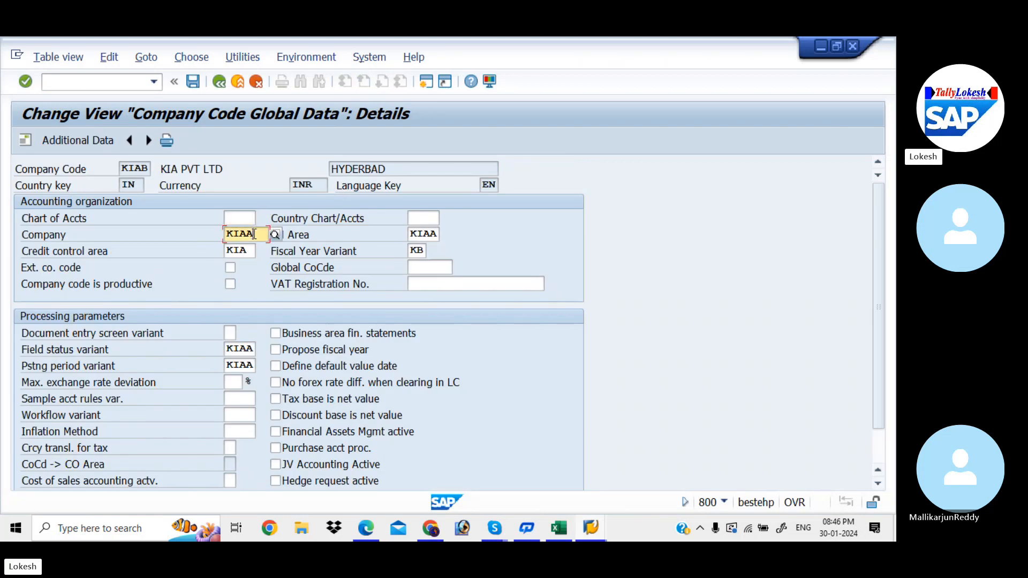
{"action": "left_click", "coordinate": [424, 234]}
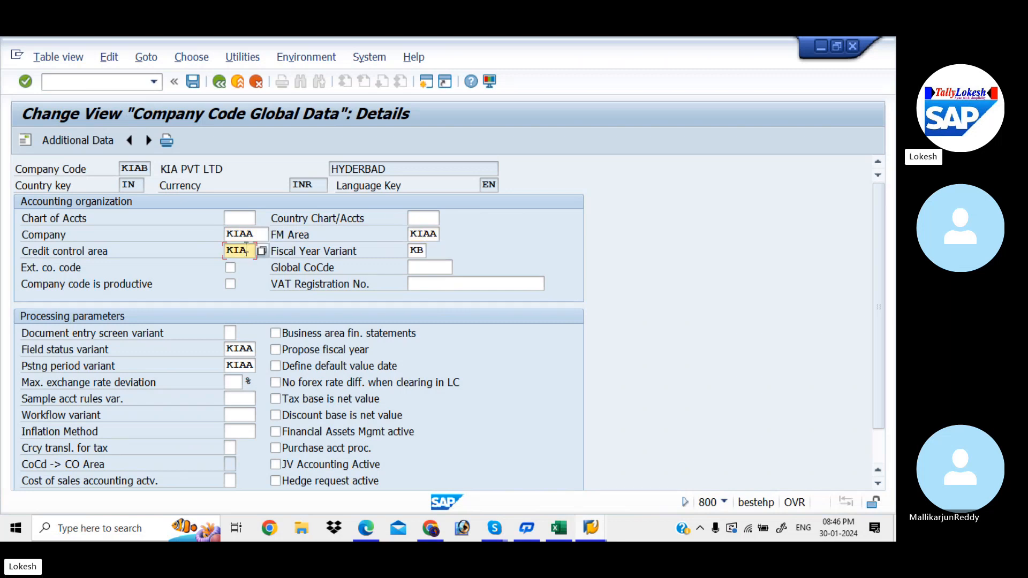
{"action": "left_click", "coordinate": [417, 250]}
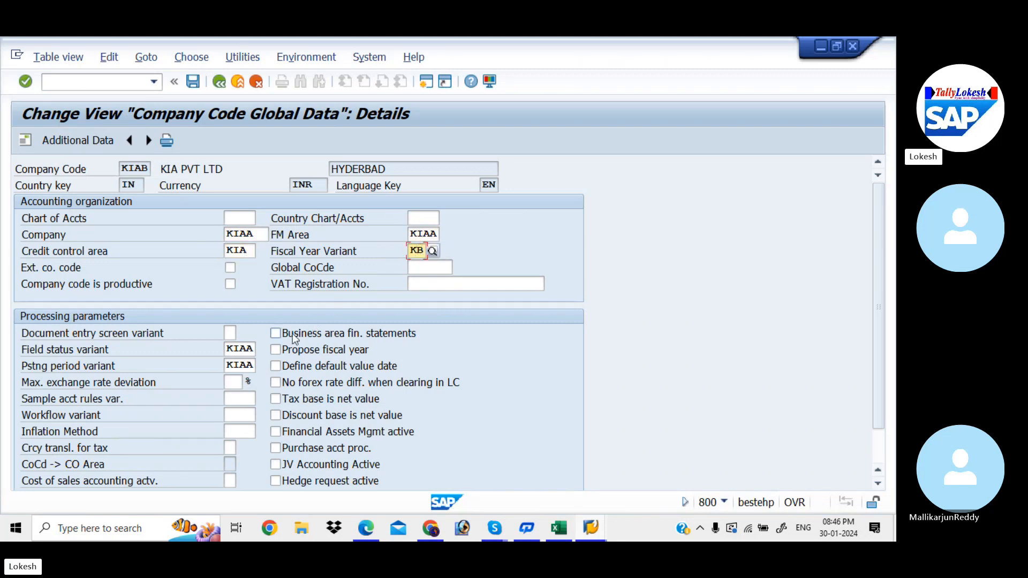
{"action": "left_click", "coordinate": [242, 348]}
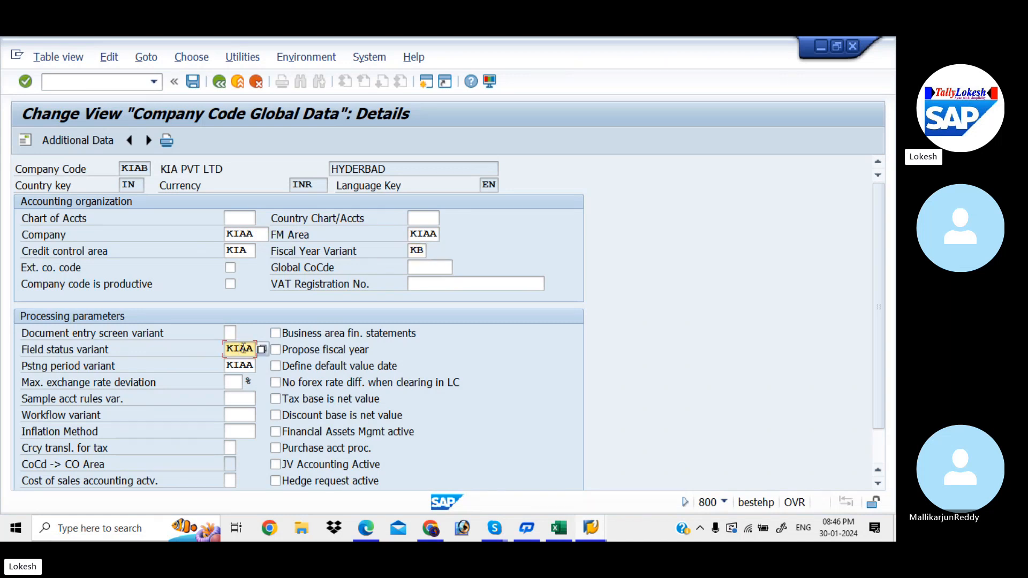
{"action": "left_click", "coordinate": [239, 366]}
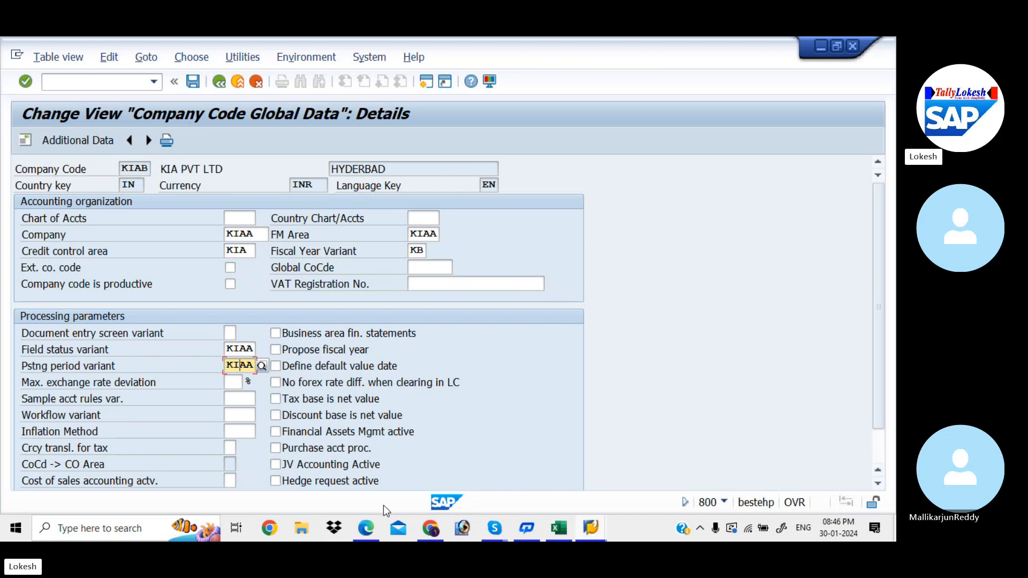
Step: Switch to the Global Setting configuration PDF in Edge and read through its Enter Global Parameters section on page 15
{"action": "left_click", "coordinate": [367, 527]}
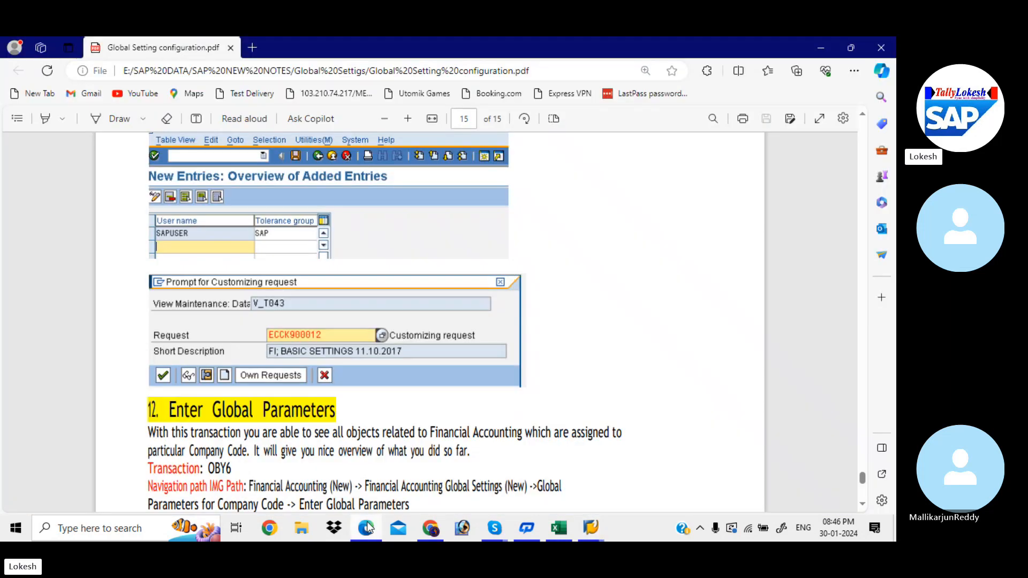
{"action": "key", "text": "Down"}
{"action": "key", "text": "Down"}
{"action": "key", "text": "Down"}
{"action": "key", "text": "Down"}
{"action": "key", "text": "Down"}
{"action": "key", "text": "Down"}
{"action": "key", "text": "Down"}
{"action": "key", "text": "Down"}
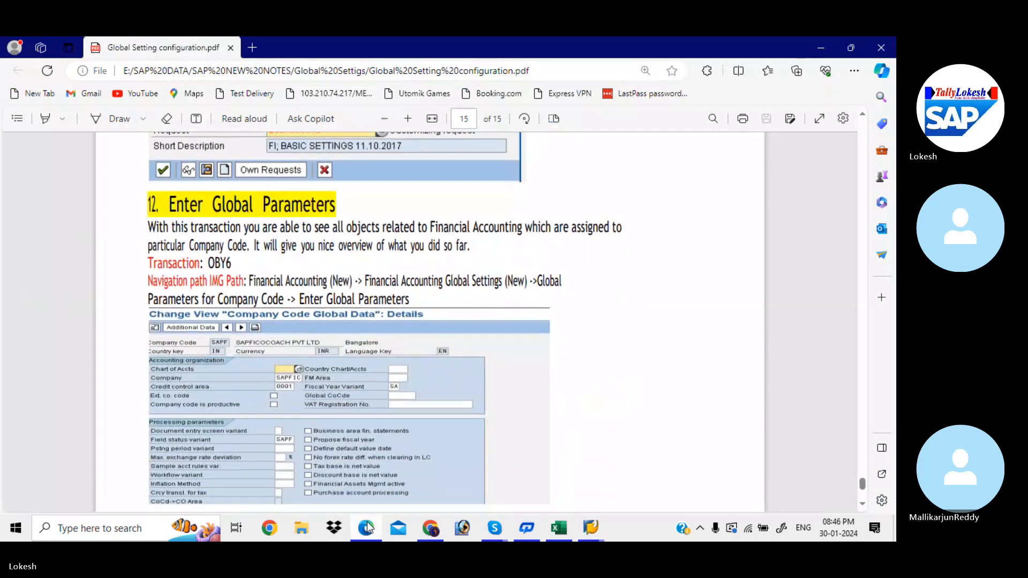
{"action": "key", "text": "Down"}
{"action": "key", "text": "Down"}
{"action": "key", "text": "Down"}
{"action": "key", "text": "Down"}
{"action": "key", "text": "Down"}
{"action": "key", "text": "Down"}
{"action": "key", "text": "Down"}
{"action": "key", "text": "Down"}
{"action": "key", "text": "Down"}
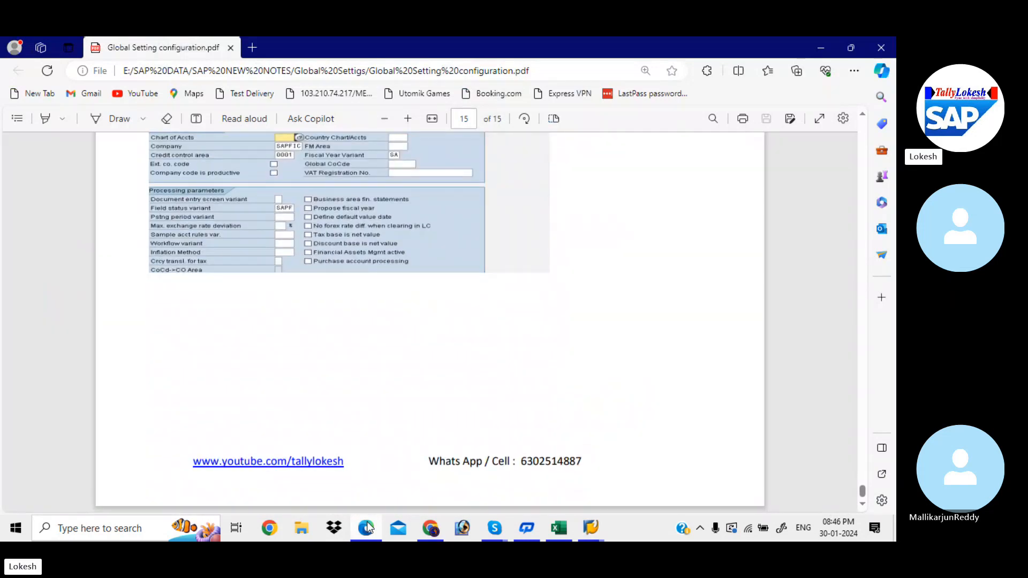
{"action": "key", "text": "Up"}
{"action": "key", "text": "Up"}
{"action": "key", "text": "Up"}
{"action": "key", "text": "Up"}
{"action": "key", "text": "Up"}
{"action": "key", "text": "Up"}
{"action": "key", "text": "Up"}
{"action": "key", "text": "Up"}
{"action": "key", "text": "Up"}
{"action": "key", "text": "Up"}
{"action": "key", "text": "Up"}
{"action": "key", "text": "Up"}
{"action": "key", "text": "Up"}
{"action": "key", "text": "Up"}
{"action": "key", "text": "Up"}
{"action": "key", "text": "Up"}
{"action": "key", "text": "Up"}
{"action": "key", "text": "Up"}
{"action": "key", "text": "Up"}
{"action": "key", "text": "Up"}
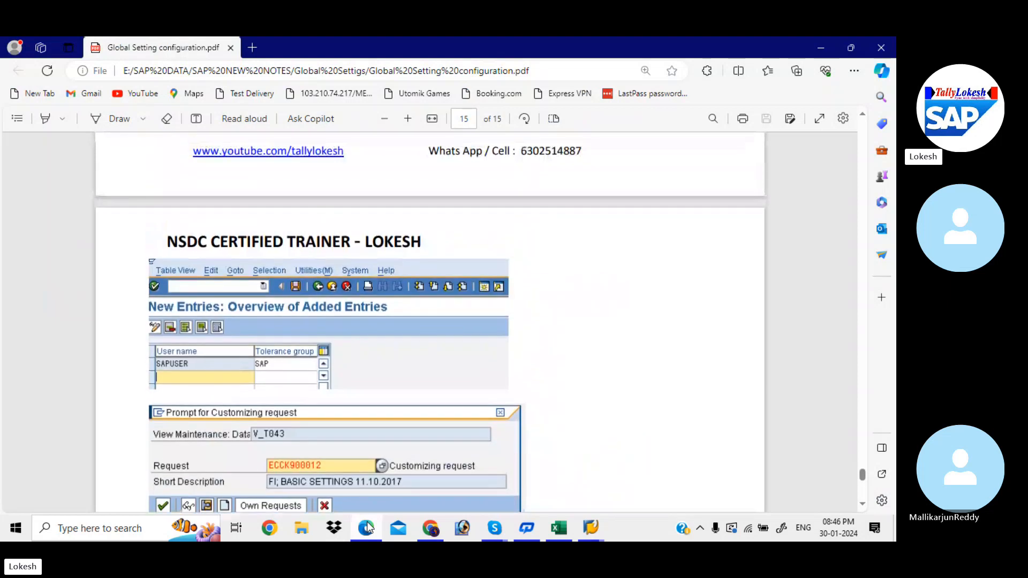
{"action": "key", "text": "Up"}
{"action": "key", "text": "Up"}
{"action": "key", "text": "Up"}
{"action": "key", "text": "Up"}
{"action": "key", "text": "Up"}
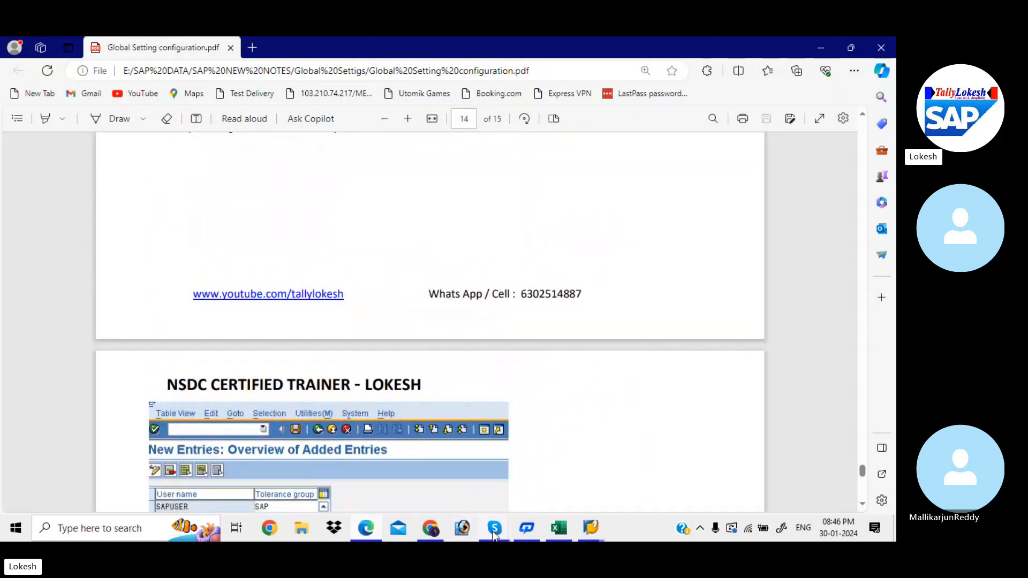
Step: Switch to the Skype group call, ring all participants not on the call, and close the participant list
{"action": "mouse_move", "coordinate": [495, 533]}
{"action": "left_click", "coordinate": [483, 487]}
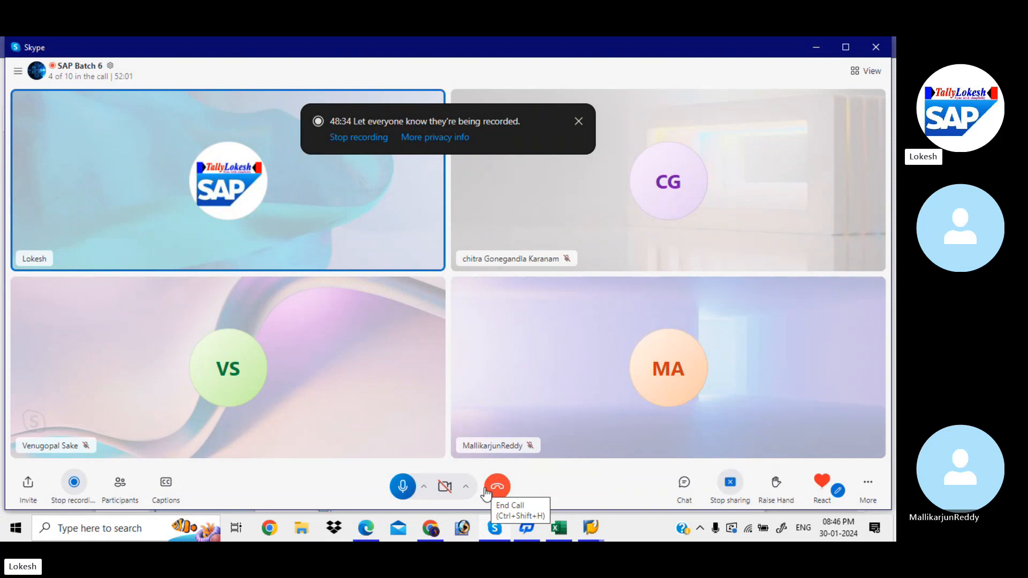
{"action": "left_click", "coordinate": [130, 483]}
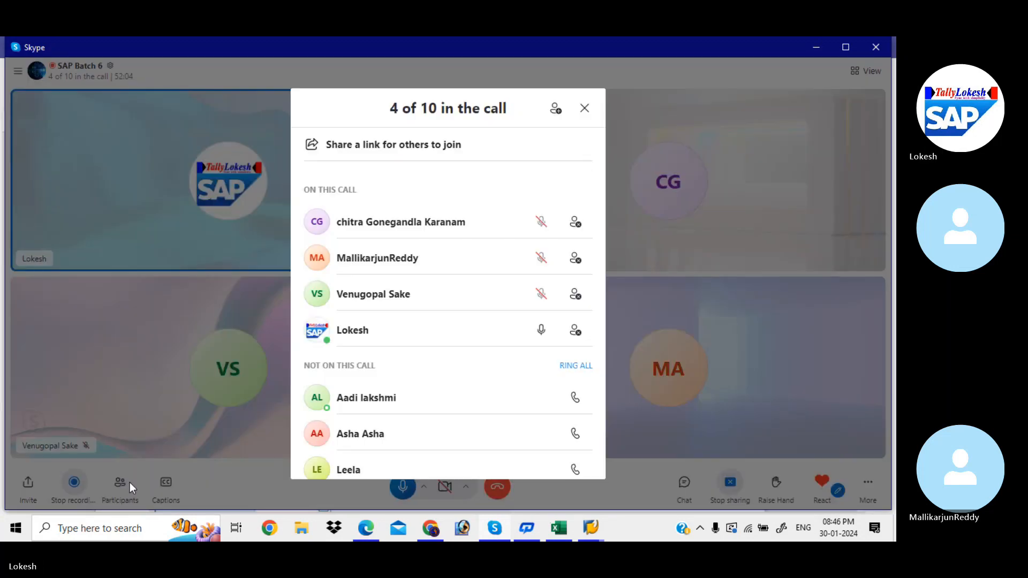
{"action": "left_click", "coordinate": [575, 365]}
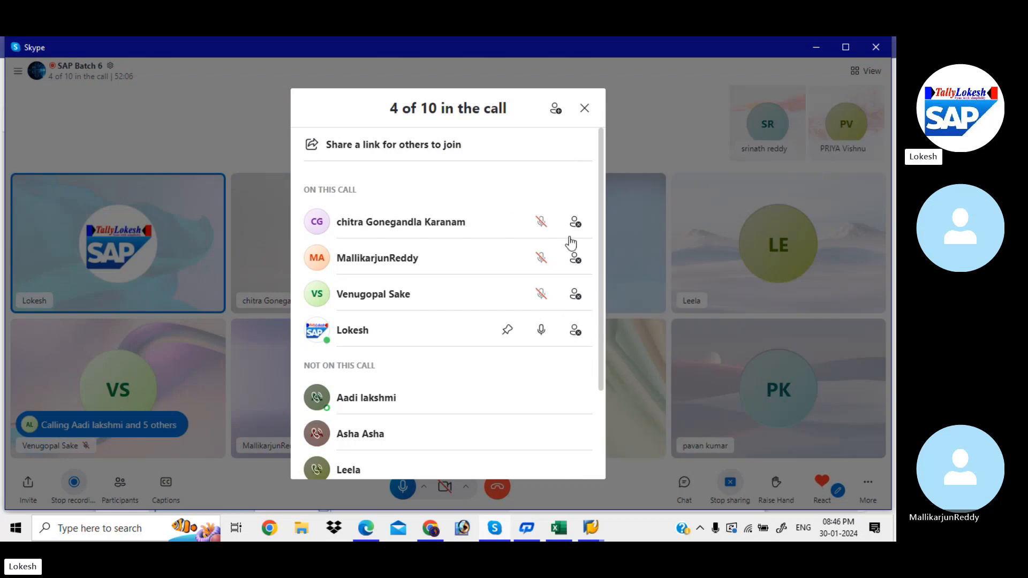
{"action": "left_click", "coordinate": [584, 109]}
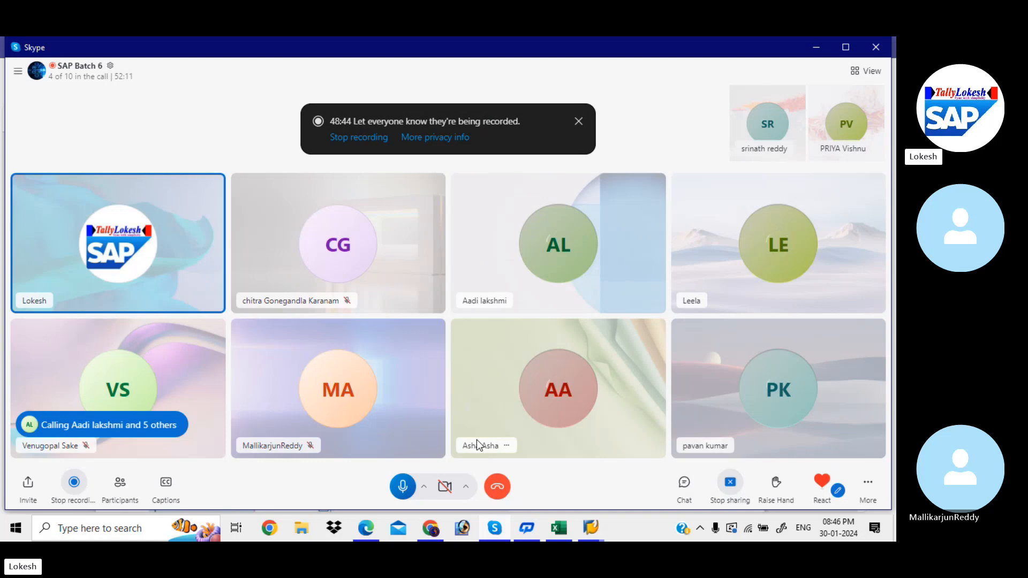
Step: Look over the Global Settings checklist in the With Holding Tax workbook in Excel and return to the Skype call
{"action": "mouse_move", "coordinate": [564, 531]}
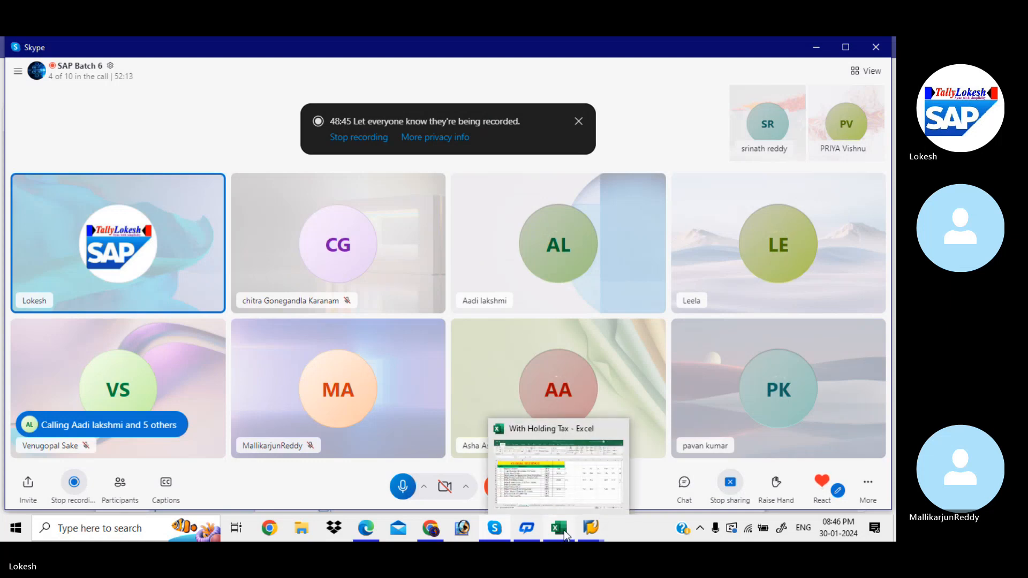
{"action": "left_click", "coordinate": [547, 488]}
{"action": "left_click", "coordinate": [437, 354]}
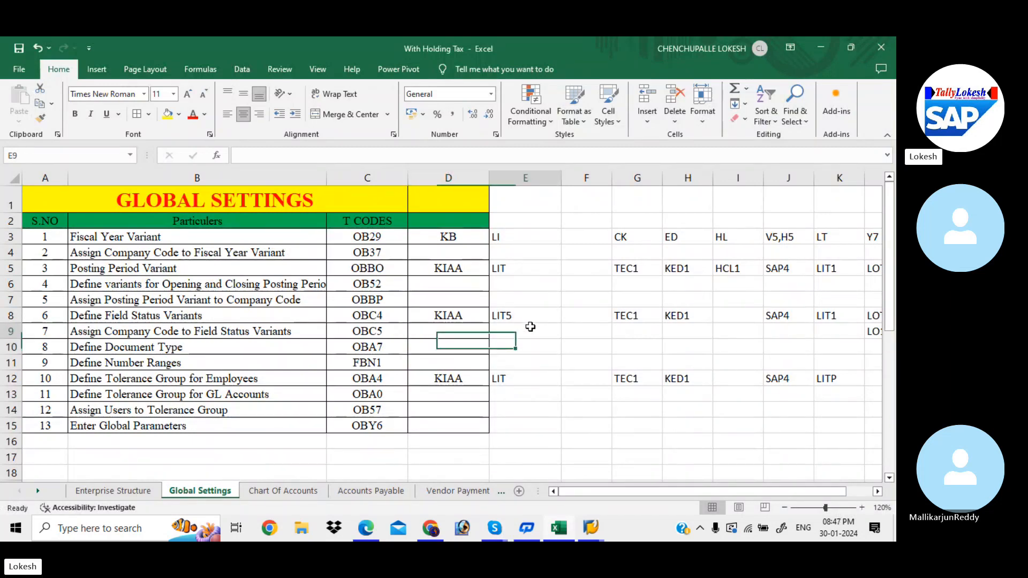
{"action": "left_click", "coordinate": [527, 328]}
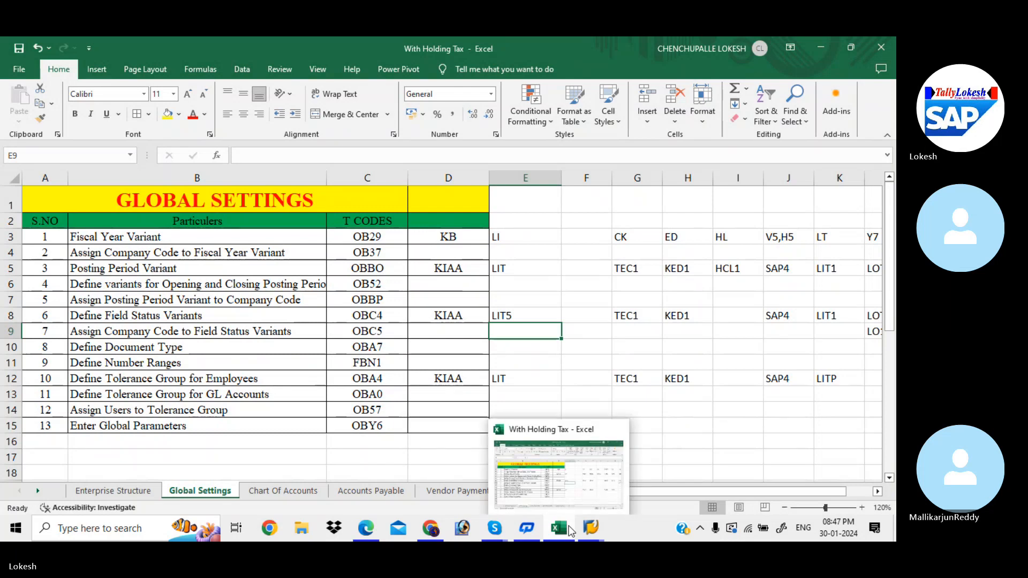
{"action": "mouse_move", "coordinate": [496, 519]}
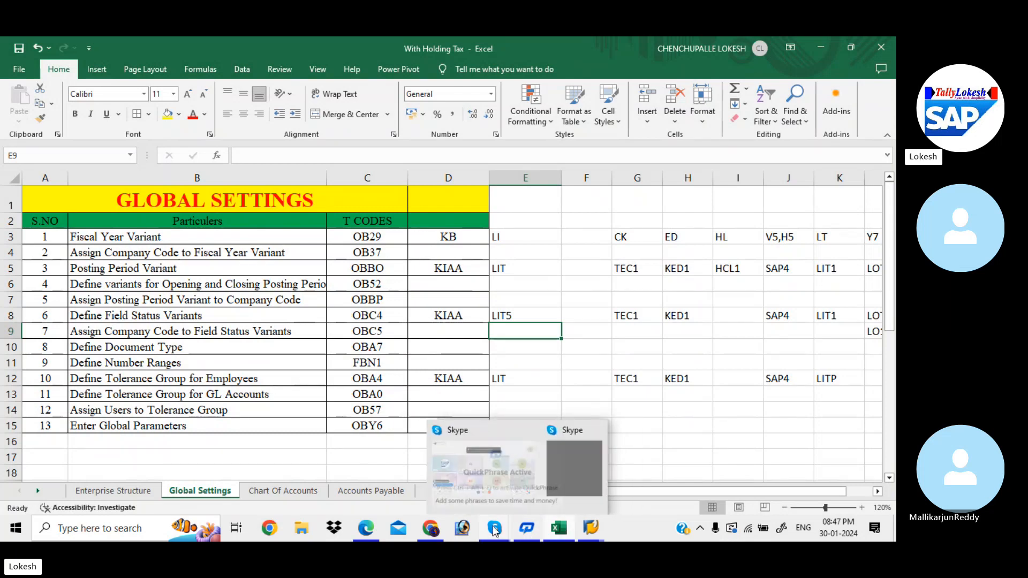
{"action": "left_click", "coordinate": [484, 475]}
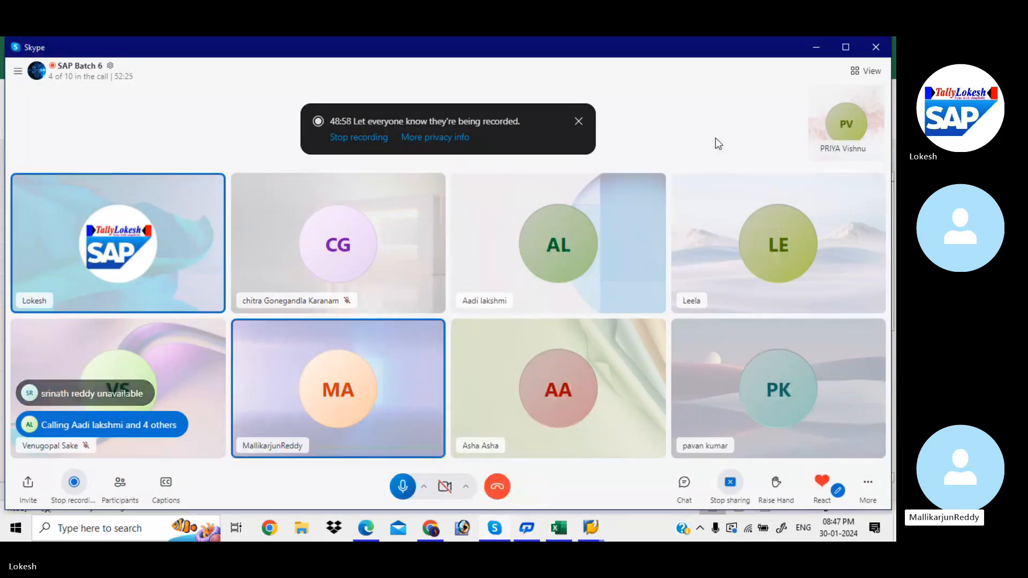